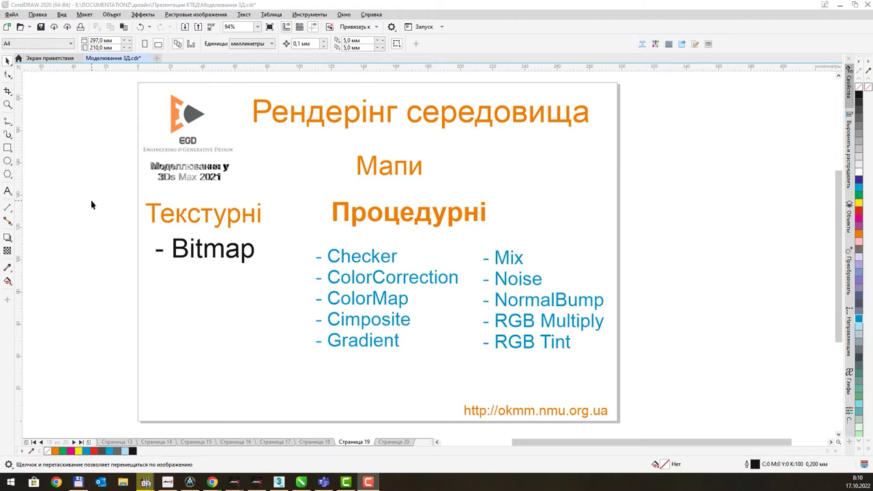
# Add an 'ART Renderer' text label to the right of Мапи on the slide.
pyautogui.click(8, 192)
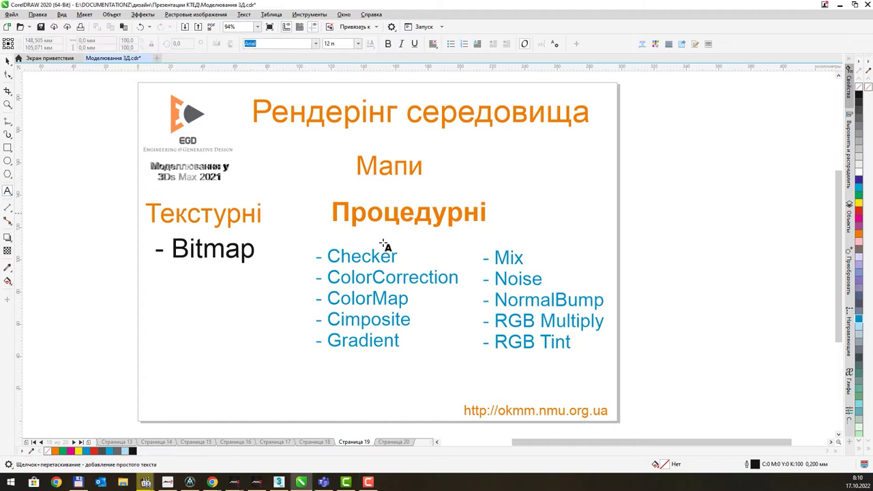
pyautogui.click(521, 170)
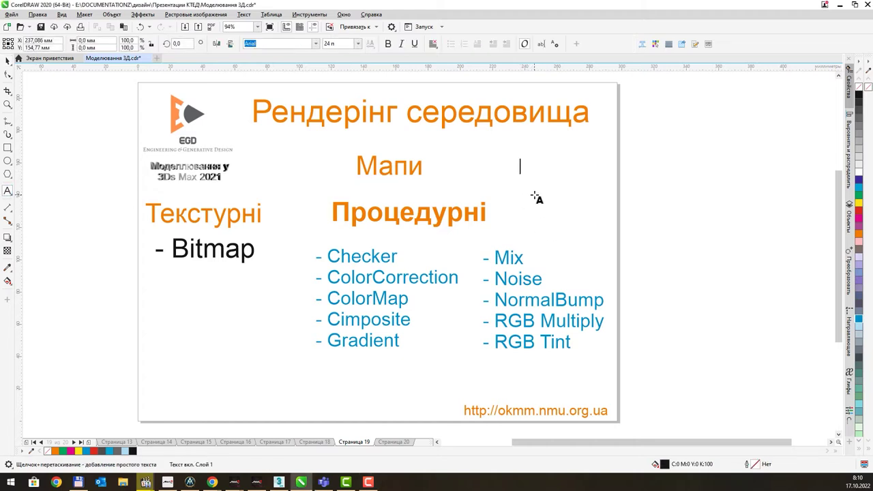
pyautogui.write('ART R')
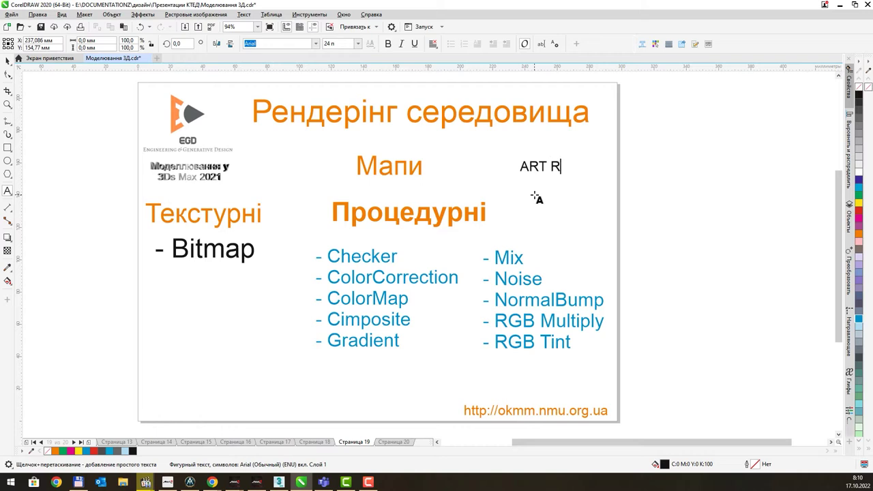
pyautogui.write('enderer')
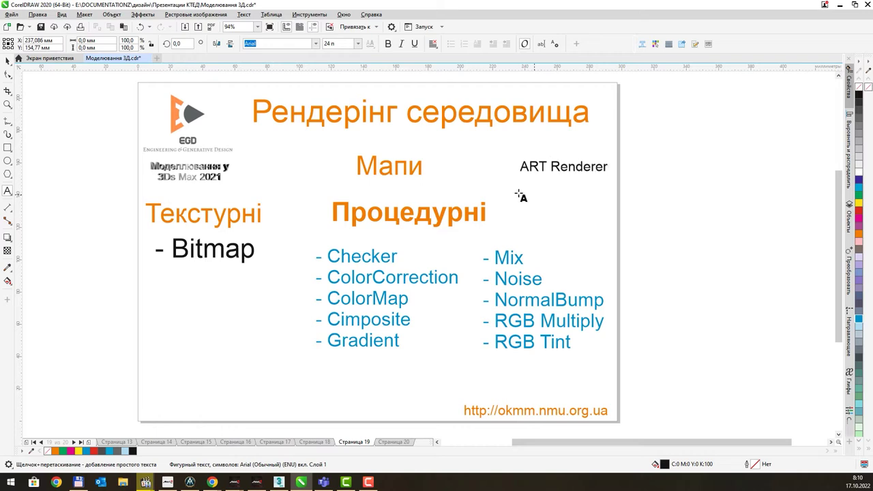
# Scale the ART Renderer label up to about 33 pt.
pyautogui.click(8, 62)
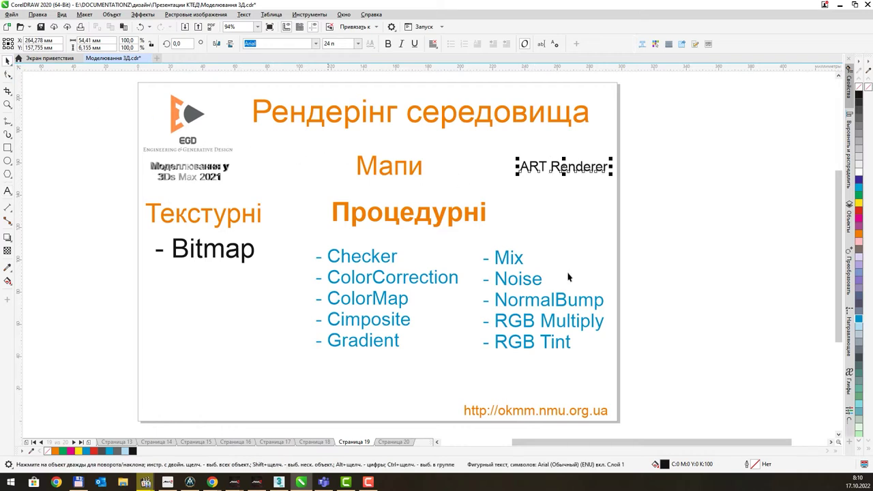
pyautogui.moveTo(517, 175)
pyautogui.mouseDown()
pyautogui.moveTo(507, 186)
pyautogui.moveTo(485, 182)
pyautogui.mouseUp()
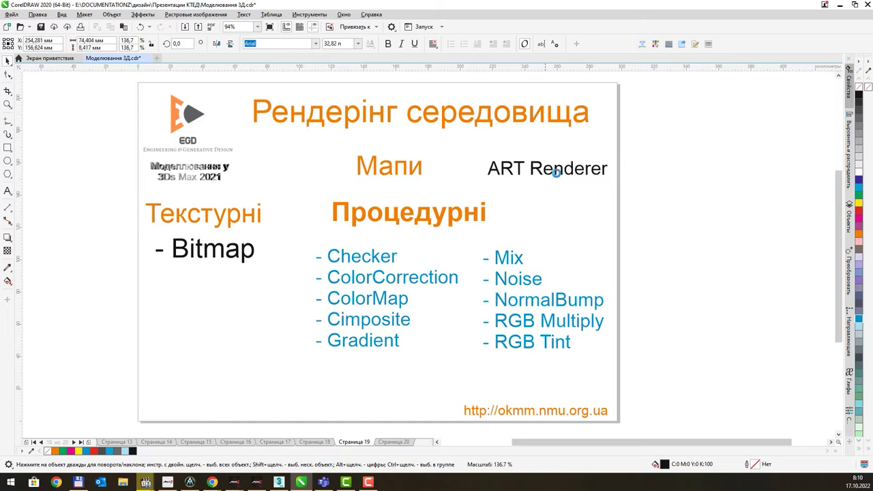
pyautogui.moveTo(562, 172); pyautogui.dragTo(564, 177)
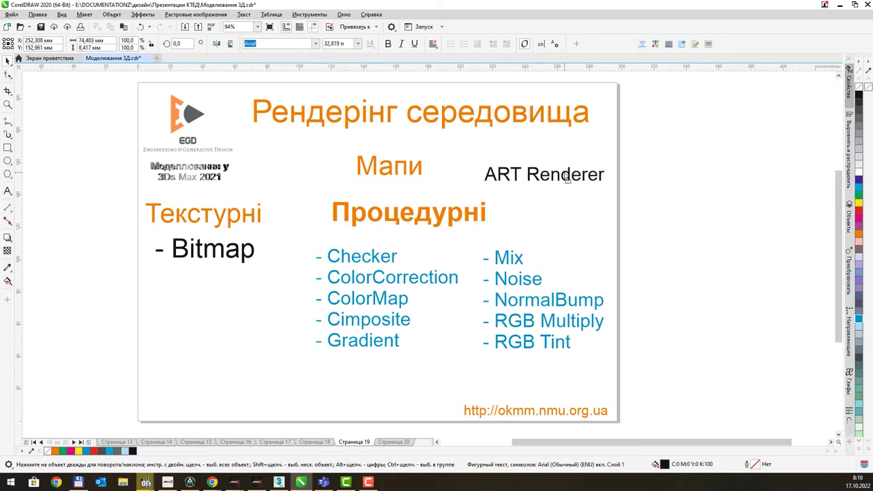
pyautogui.click(575, 214)
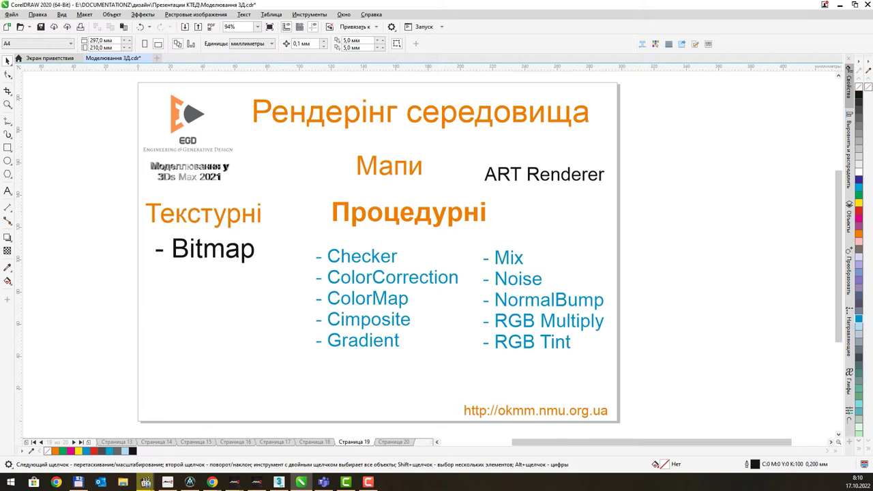
pyautogui.click(212, 482)
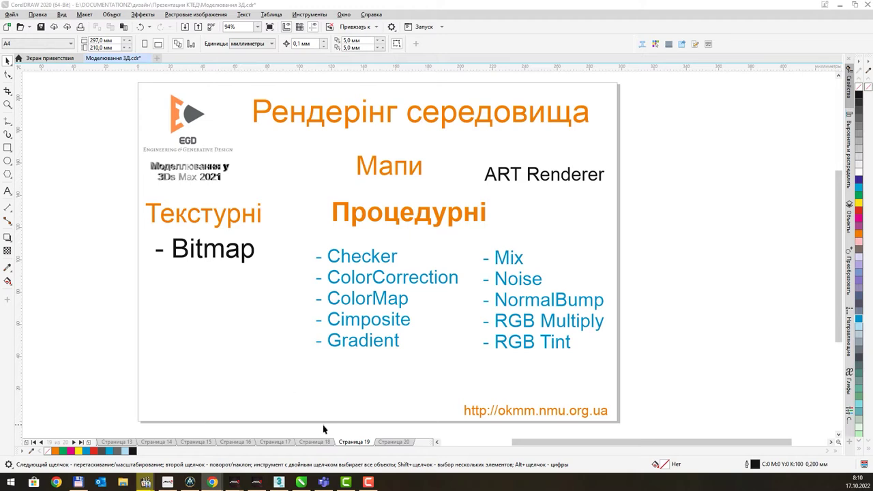
# Maximize the Slate Material Editor, widen its material browser and collapse the Materials group.
pyautogui.click(278, 482)
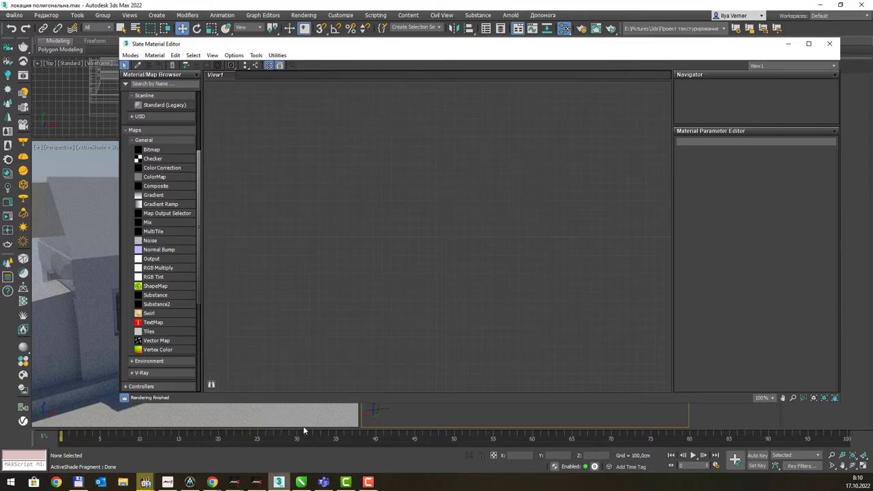
pyautogui.doubleClick(330, 49)
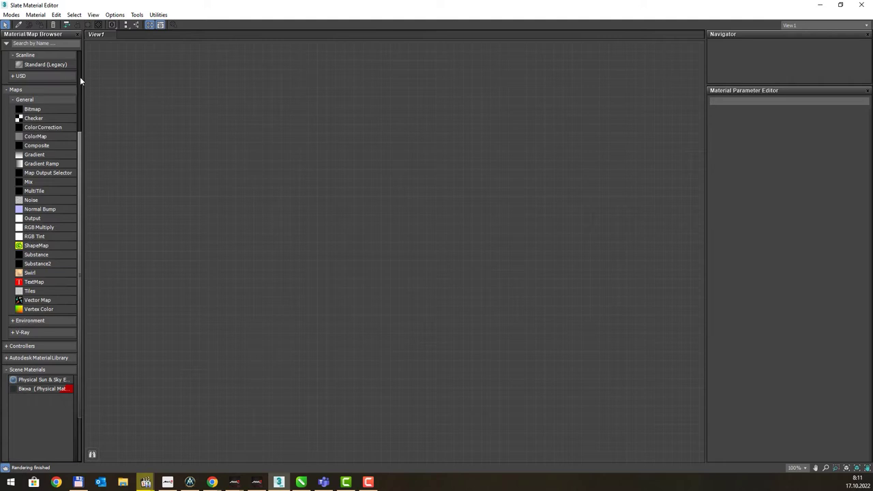
pyautogui.scroll(3, 80, 81)
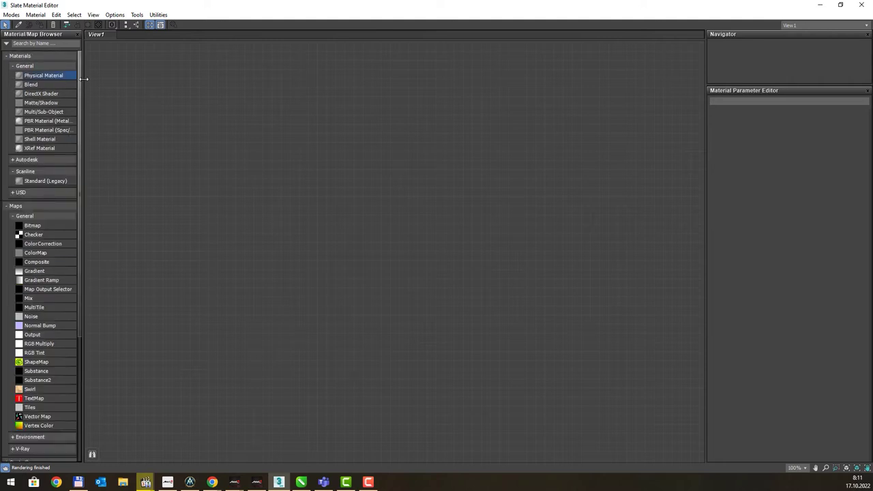
pyautogui.moveTo(84, 79); pyautogui.dragTo(141, 84)
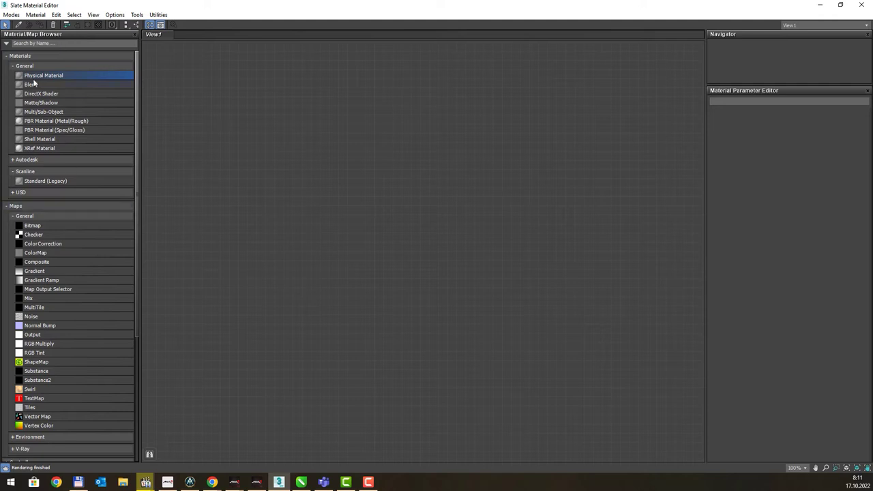
pyautogui.click(7, 56)
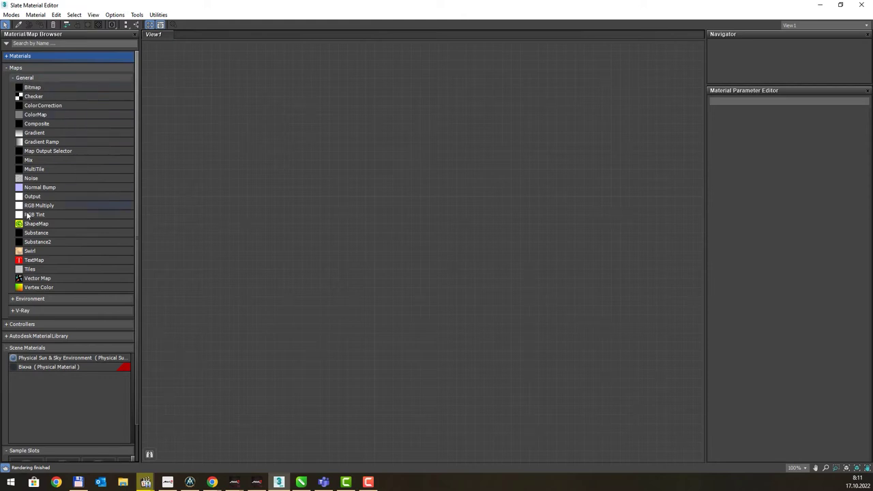
pyautogui.click(39, 88)
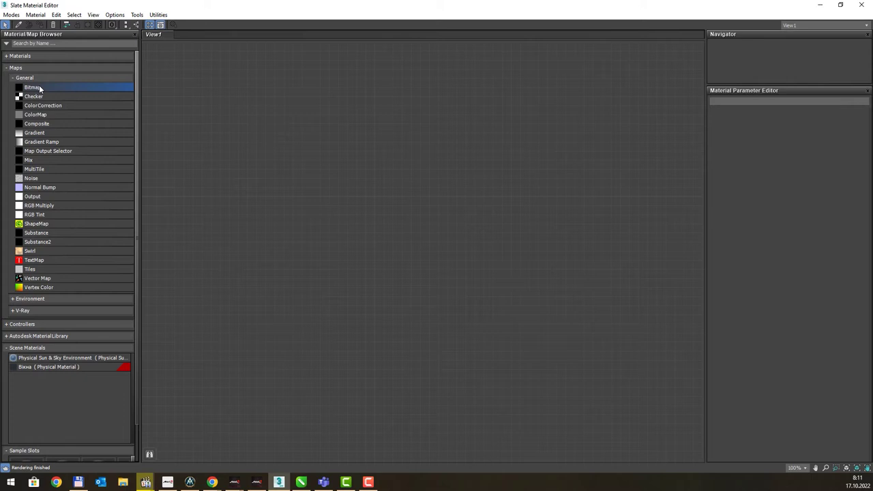
# Create a Bitmap map loaded with the кубики фон.jpg image.
pyautogui.doubleClick(39, 88)
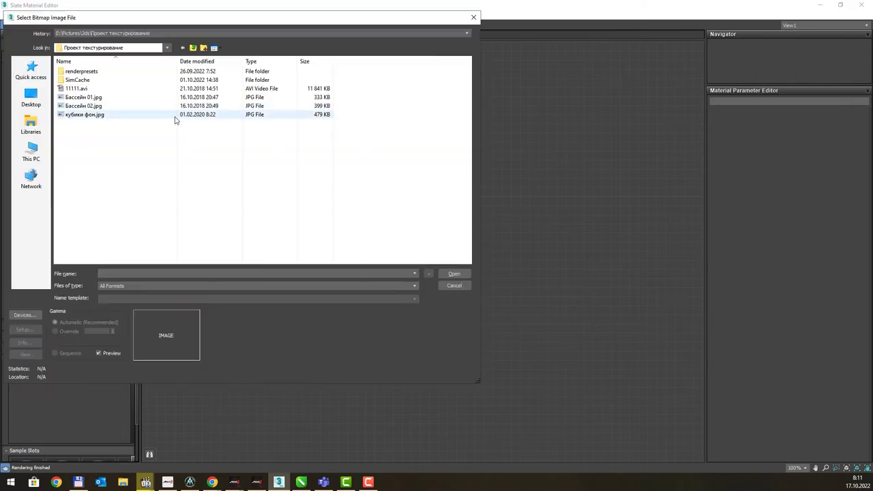
pyautogui.click(97, 97)
pyautogui.click(103, 114)
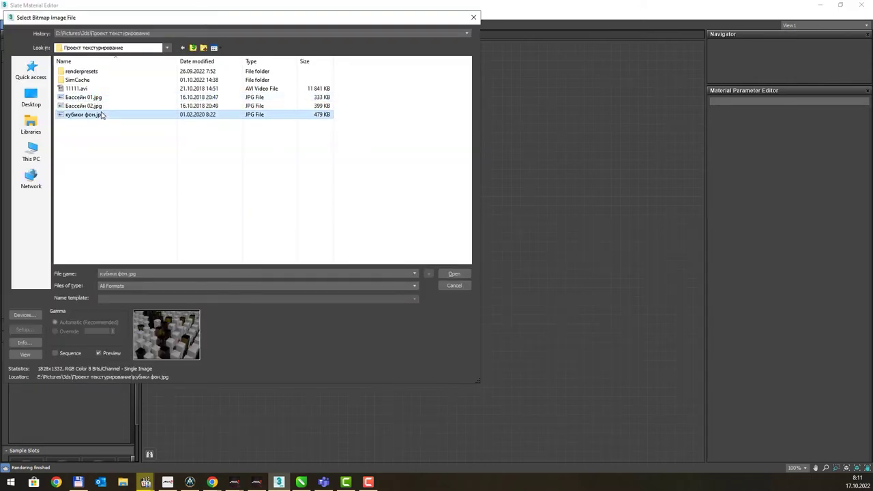
pyautogui.click(100, 107)
pyautogui.click(99, 116)
pyautogui.doubleClick(107, 115)
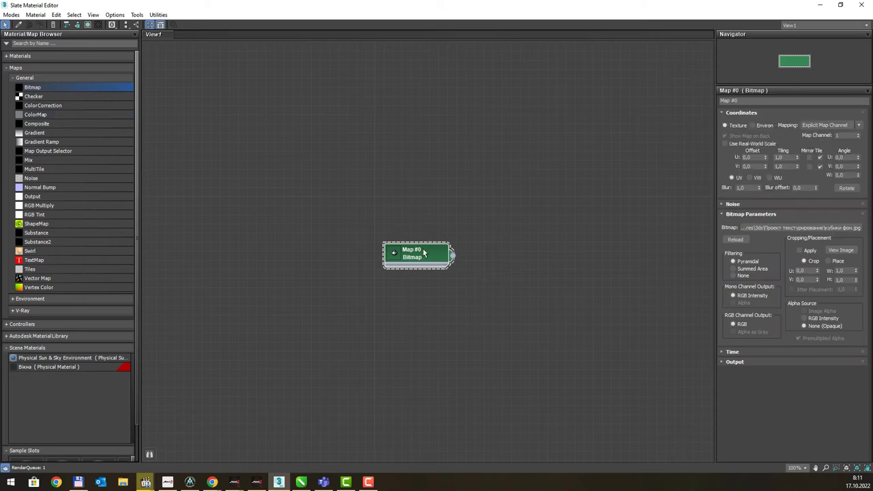
# Place the Map #0 node, expand its large image preview and center it in view.
pyautogui.moveTo(399, 255)
pyautogui.mouseDown()
pyautogui.moveTo(290, 220)
pyautogui.moveTo(272, 179)
pyautogui.mouseUp()
pyautogui.doubleClick(289, 219)
pyautogui.scroll(2, 273, 178)
pyautogui.scroll(2, 276, 171)
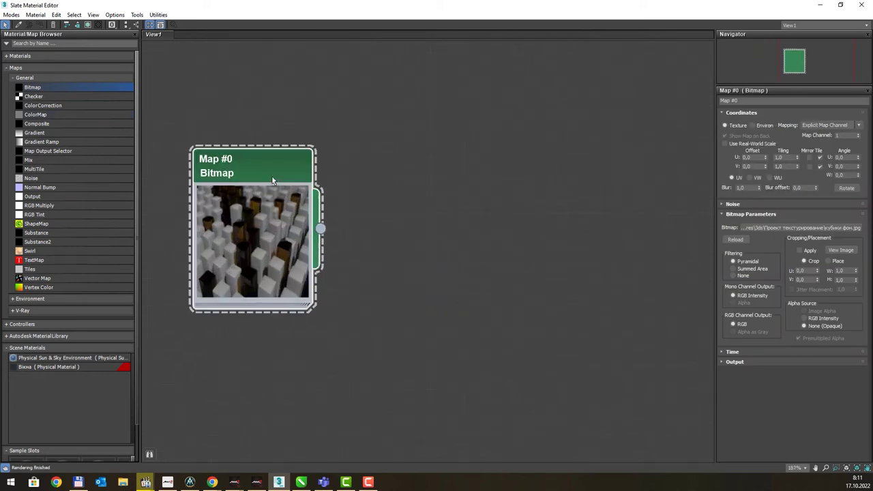
pyautogui.scroll(1, 286, 157)
pyautogui.scroll(1, 285, 149)
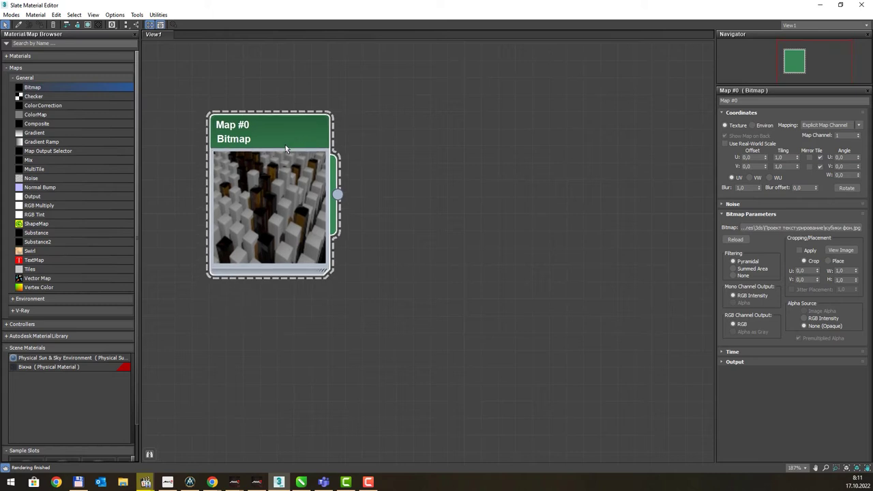
pyautogui.moveTo(285, 144); pyautogui.dragTo(299, 127, button='middle')
pyautogui.scroll(1, 291, 127)
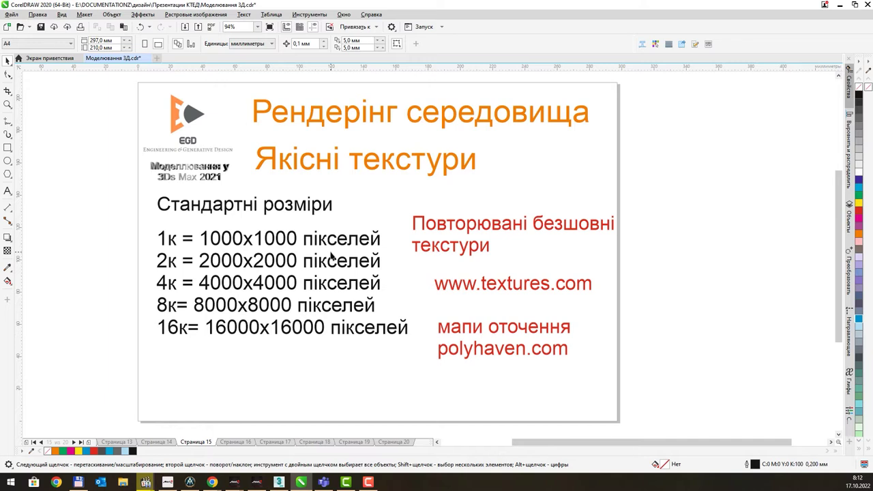
# Go from page 20 back to the page 19 texture and procedural maps slide.
pyautogui.click(400, 442)
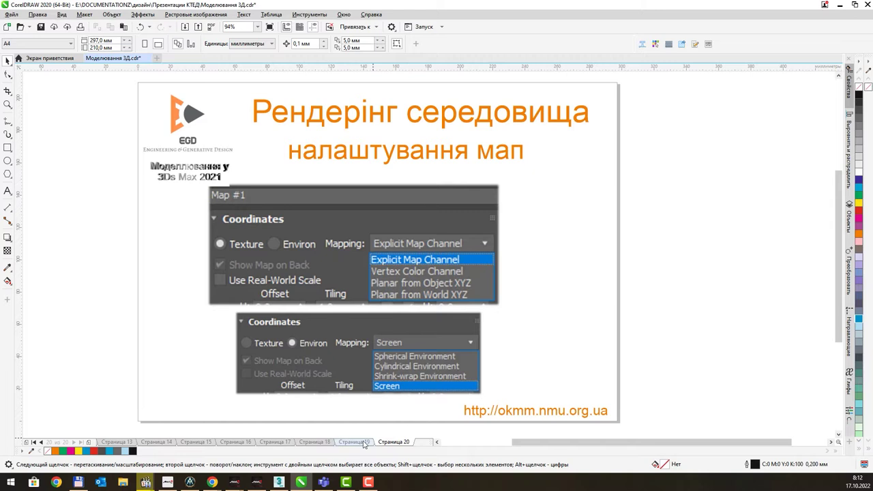
pyautogui.click(364, 442)
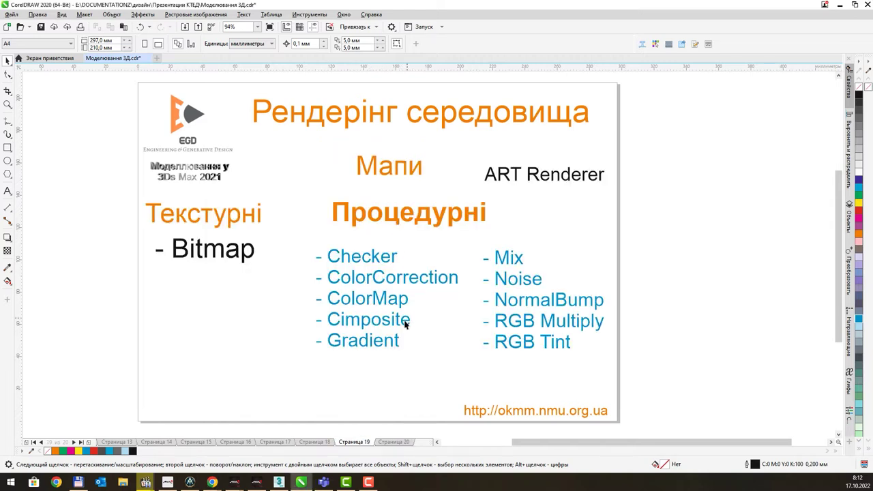
pyautogui.click(278, 482)
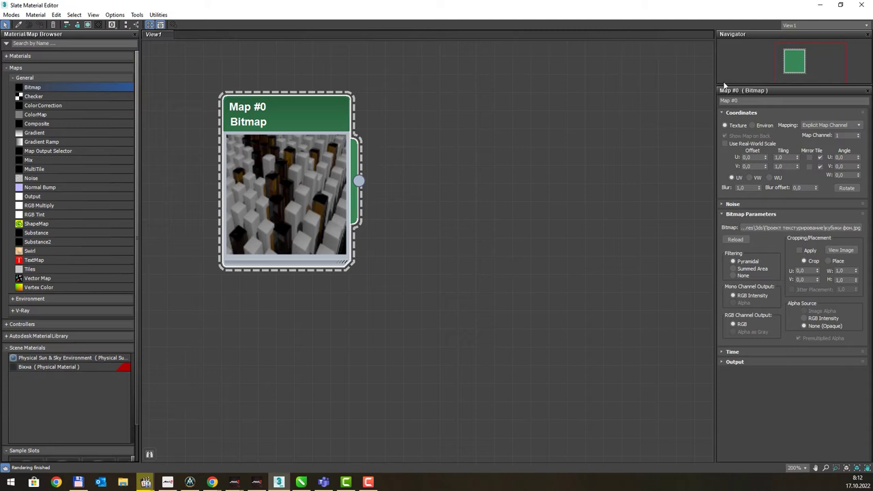
# Switch the bitmap's coordinates from Texture to Environment.
pyautogui.click(755, 126)
pyautogui.click(736, 125)
pyautogui.click(752, 126)
pyautogui.click(737, 125)
pyautogui.click(753, 126)
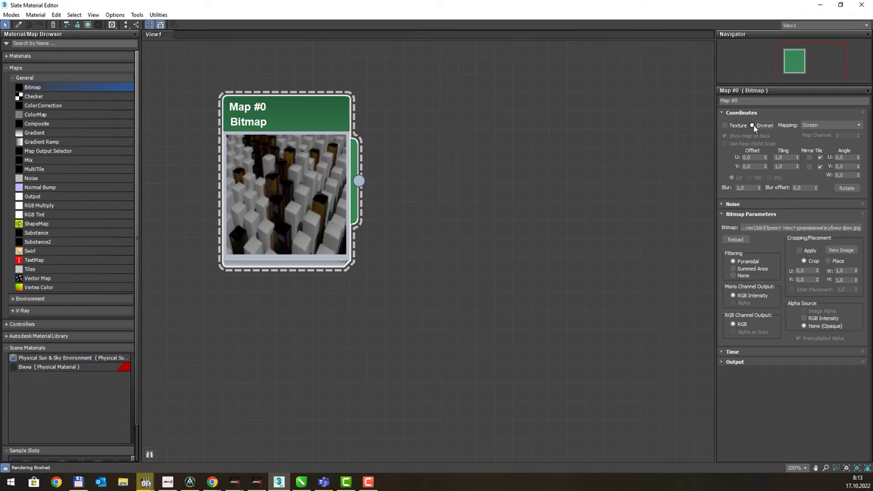
# Try Cylindrical, Spherical and Shrink-wrap environment mapping, finally settling on Screen.
pyautogui.click(820, 126)
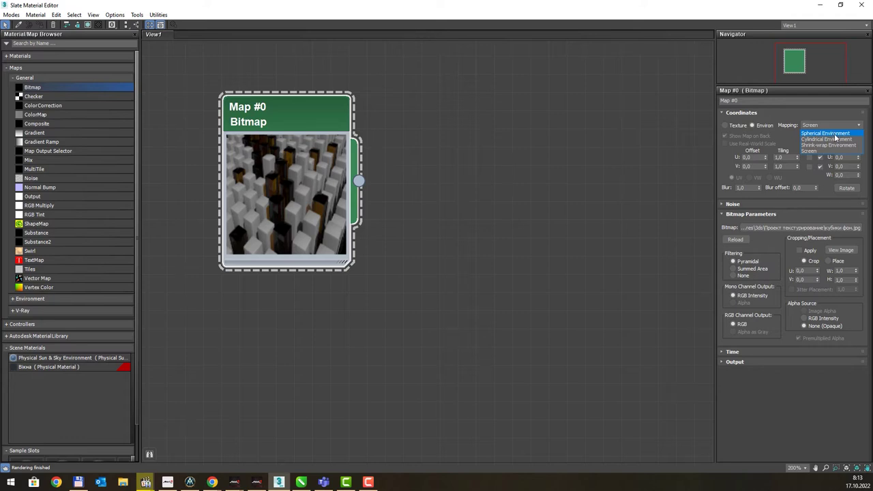
pyautogui.click(834, 139)
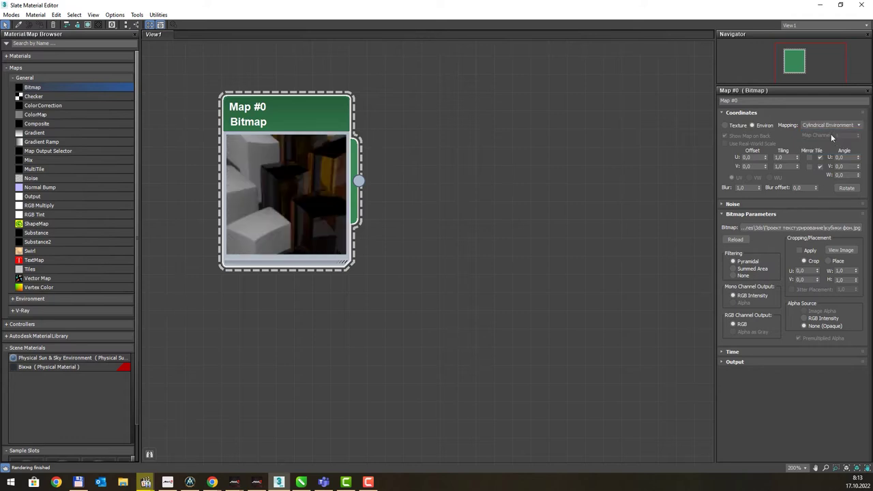
pyautogui.click(829, 126)
pyautogui.click(822, 133)
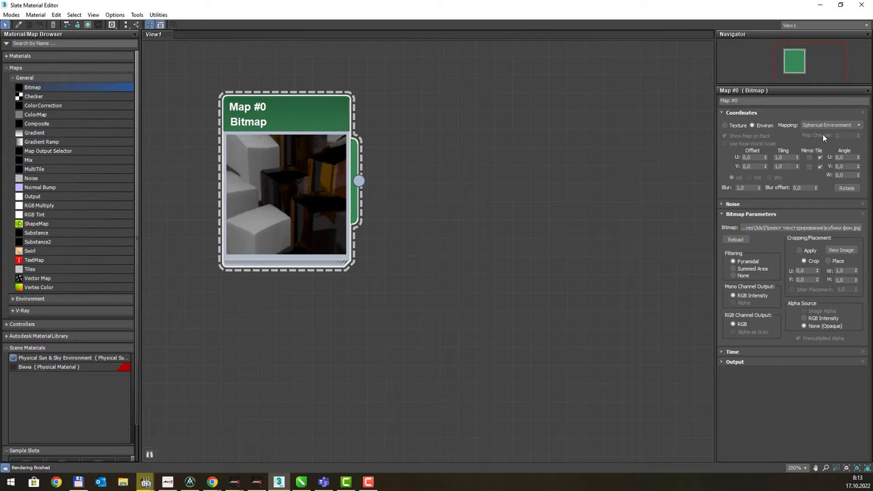
pyautogui.click(825, 123)
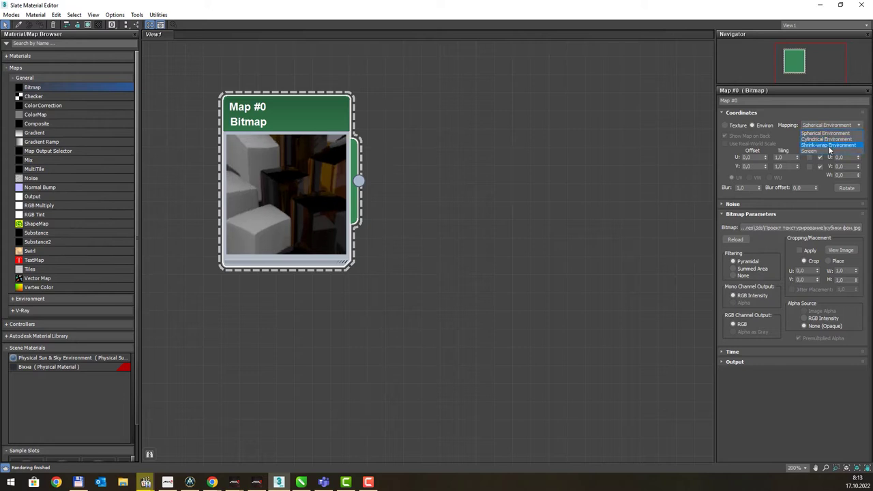
pyautogui.click(819, 145)
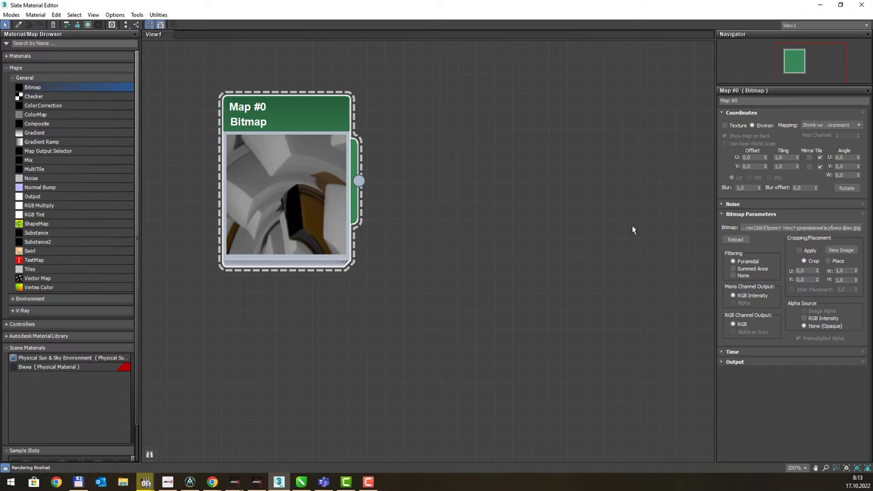
pyautogui.click(835, 123)
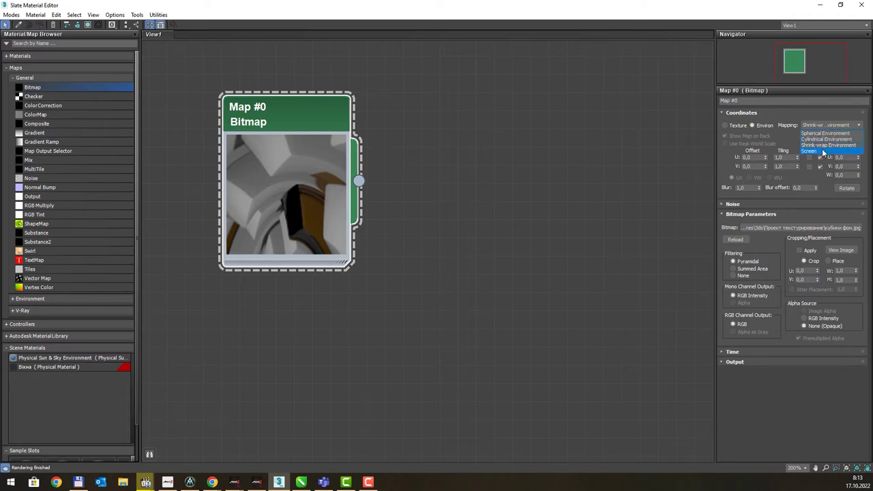
pyautogui.click(822, 151)
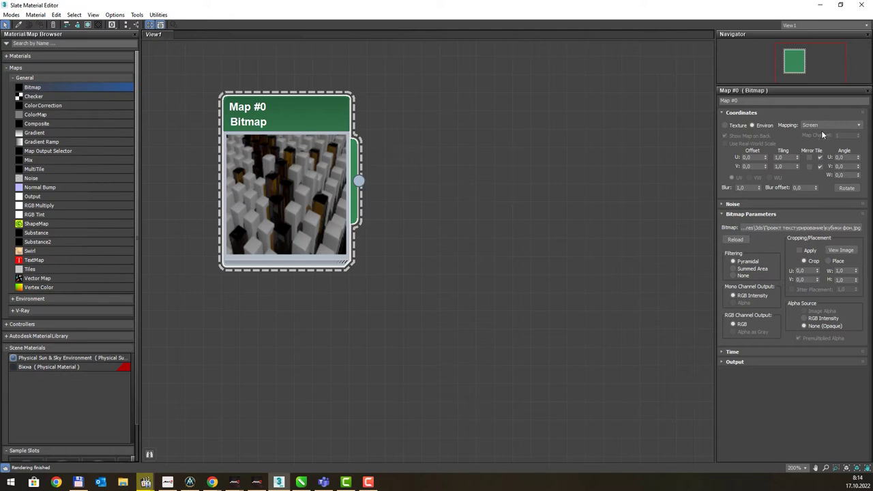
# Switch the bitmap back to Texture coordinates, cancelling an attempted U tiling edit.
pyautogui.click(737, 126)
pyautogui.click(761, 126)
pyautogui.click(736, 127)
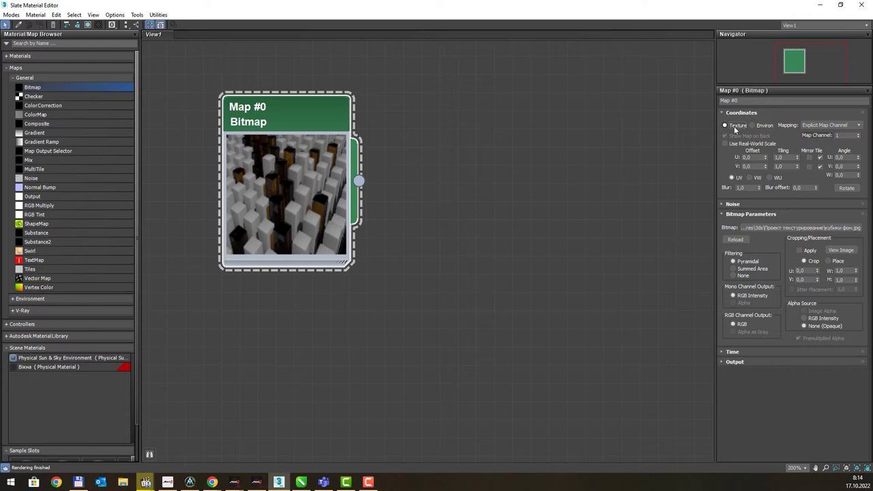
pyautogui.doubleClick(784, 157)
pyautogui.write('1,1')
pyautogui.press('Escape')
# Test the U Offset spinner in both directions, then reset it to 0.
pyautogui.doubleClick(746, 158)
pyautogui.doubleClick(750, 166)
pyautogui.moveTo(765, 159)
pyautogui.mouseDown()
pyautogui.moveTo(775, 91)
pyautogui.moveTo(769, 175)
pyautogui.mouseUp()
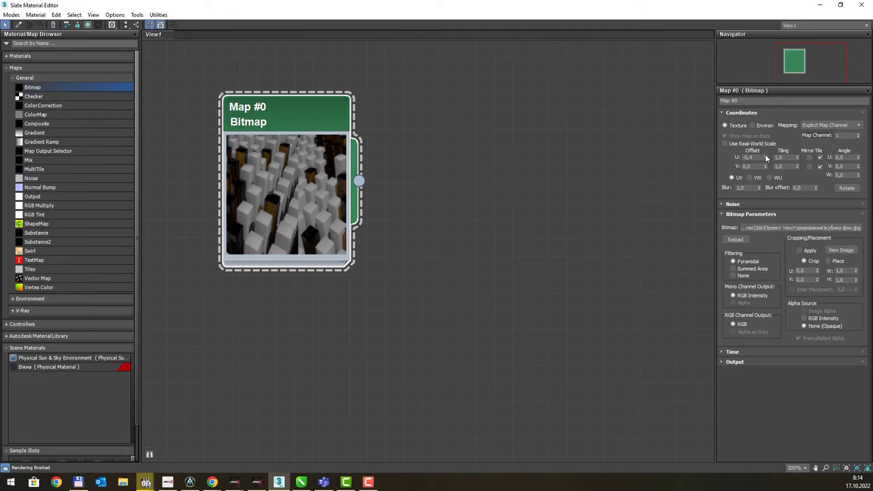
pyautogui.moveTo(765, 156); pyautogui.dragTo(772, 118)
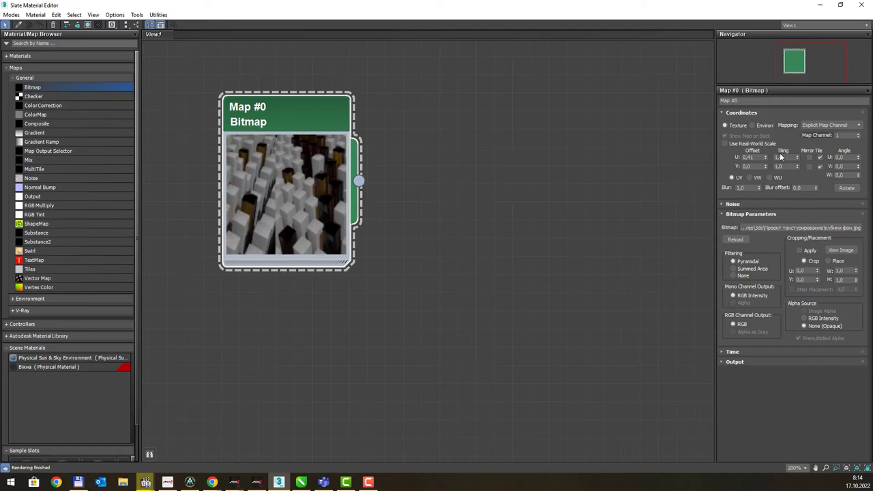
pyautogui.moveTo(765, 157); pyautogui.dragTo(768, 203)
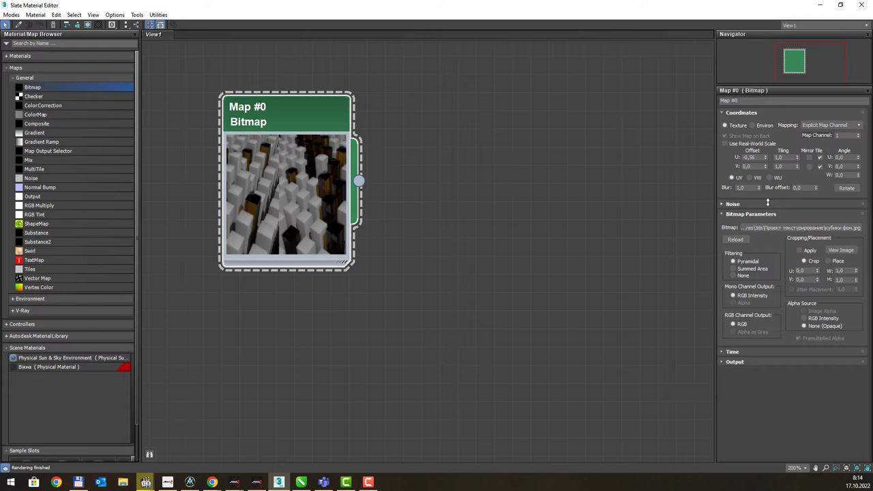
pyautogui.rightClick(766, 159)
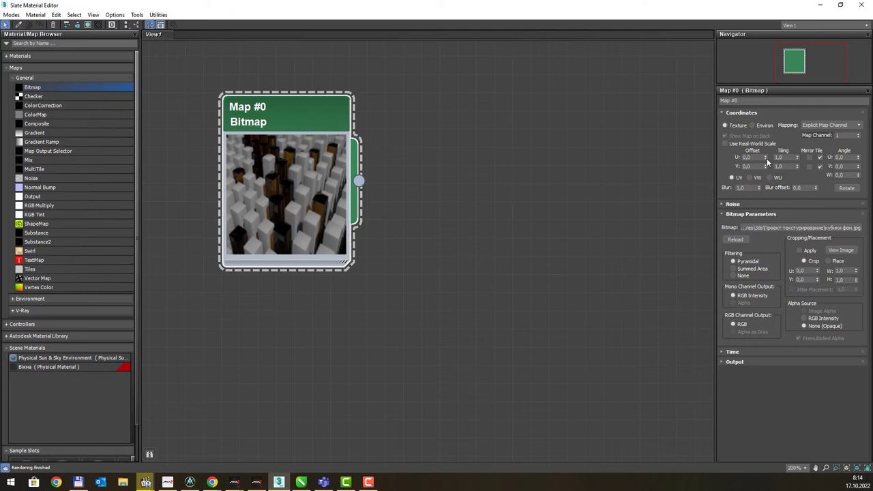
pyautogui.moveTo(759, 157); pyautogui.dragTo(727, 158)
# Try U/V tiling of 2, a 0,5 U offset, then tiling of 4 in both directions.
pyautogui.click(785, 158)
pyautogui.write('2')
pyautogui.press('Tab')
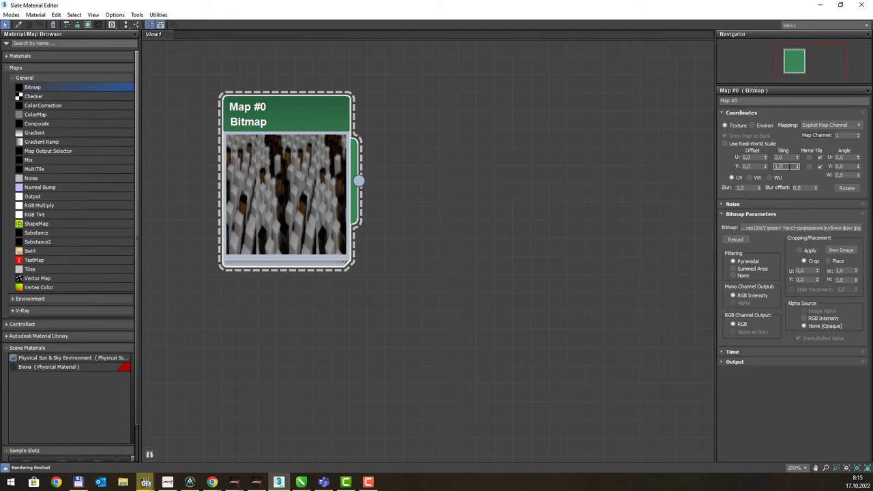
pyautogui.write('2')
pyautogui.press('Return')
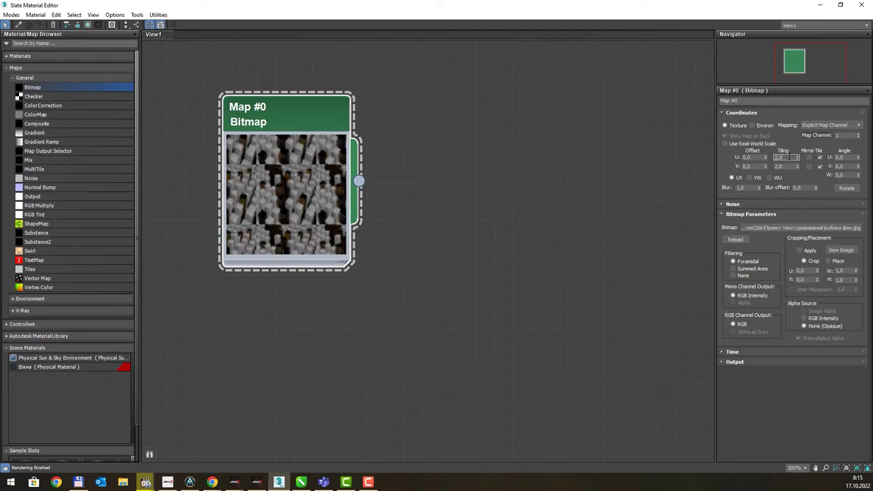
pyautogui.click(748, 157)
pyautogui.write('0,5')
pyautogui.press('Tab')
pyautogui.write('4')
pyautogui.press('Tab')
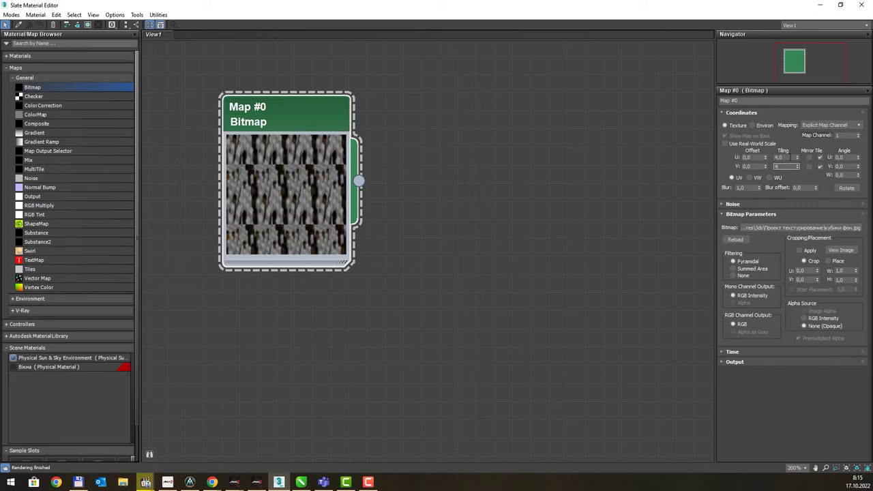
pyautogui.write('4')
pyautogui.press('Return')
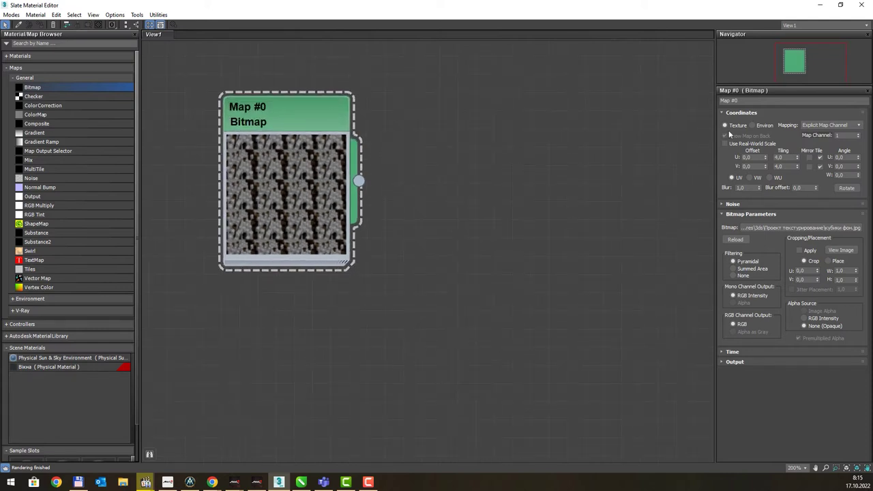
# Change U and V tiling to 3, then settle on 2.0 in both directions.
pyautogui.doubleClick(784, 157)
pyautogui.write('3')
pyautogui.press('Tab')
pyautogui.write('3')
pyautogui.press('Tab')
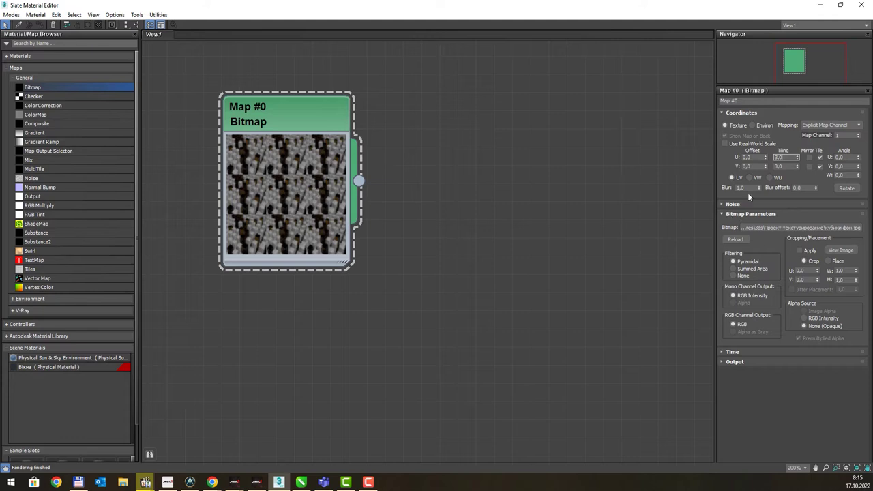
pyautogui.write('2')
pyautogui.press('Tab')
pyautogui.write('2')
pyautogui.press('Tab')
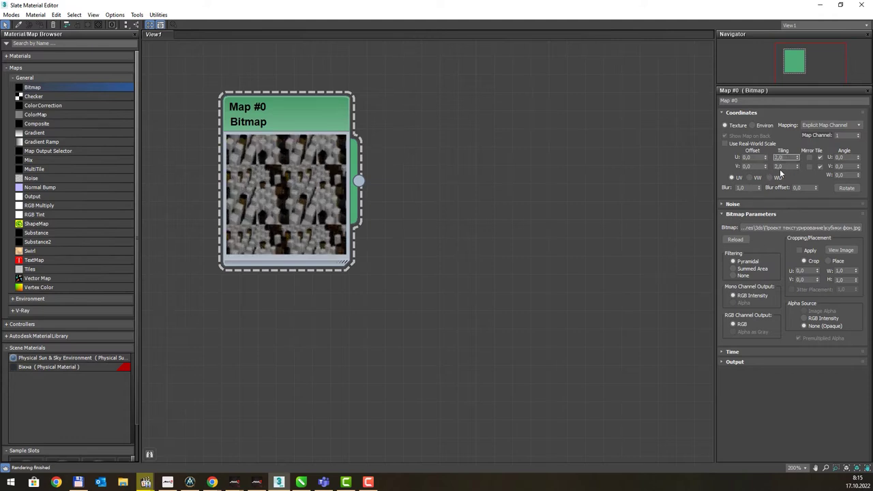
pyautogui.click(783, 167)
pyautogui.click(778, 157)
pyautogui.click(784, 166)
pyautogui.click(786, 158)
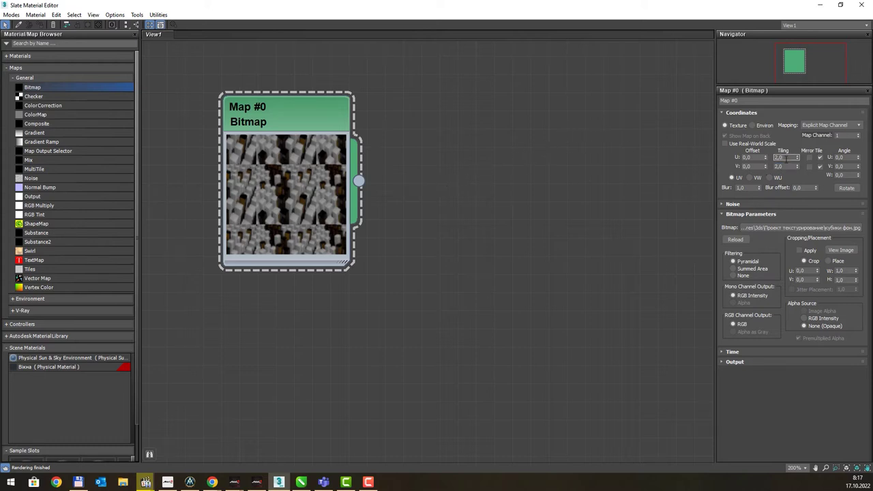
pyautogui.click(810, 157)
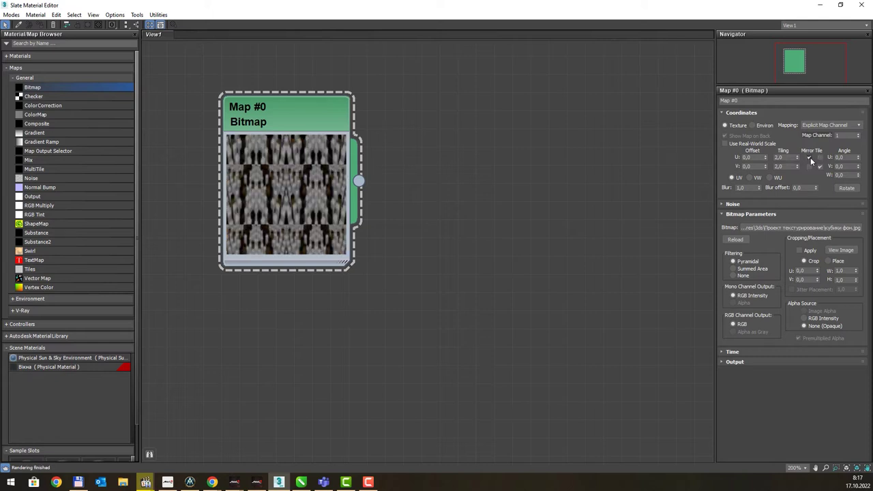
pyautogui.click(810, 159)
pyautogui.click(810, 166)
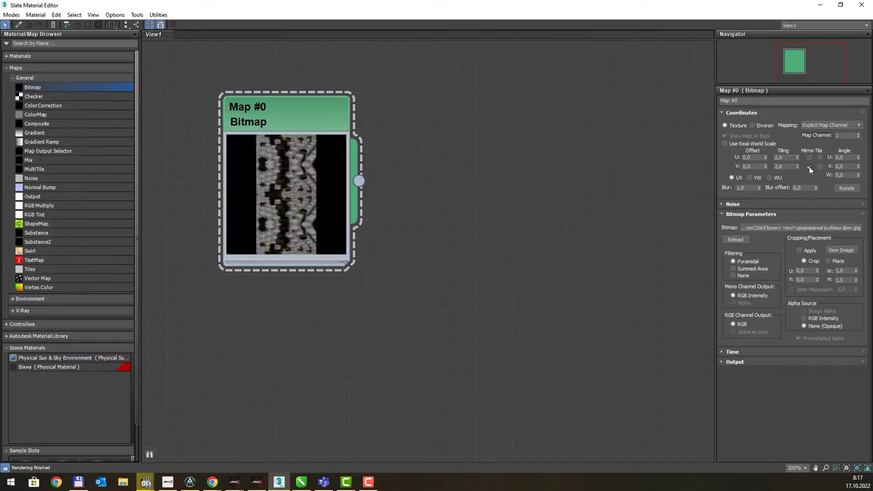
pyautogui.click(809, 165)
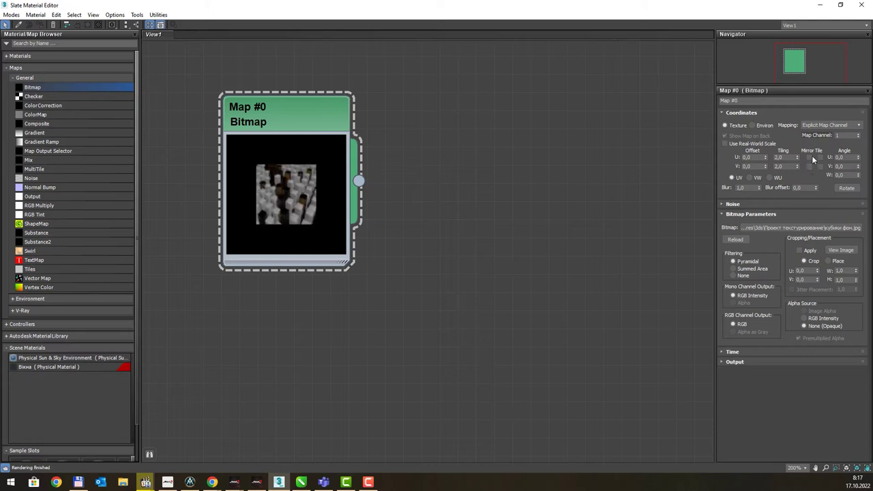
pyautogui.click(810, 157)
pyautogui.click(809, 167)
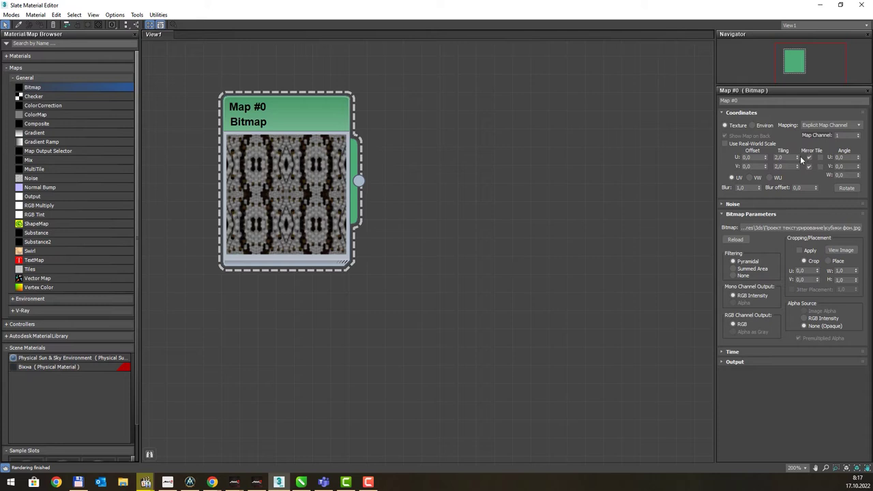
pyautogui.click(809, 167)
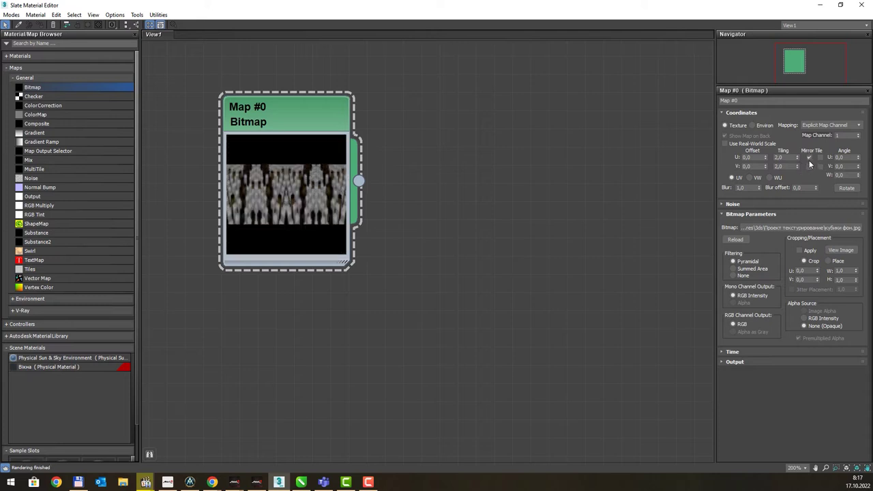
pyautogui.click(810, 157)
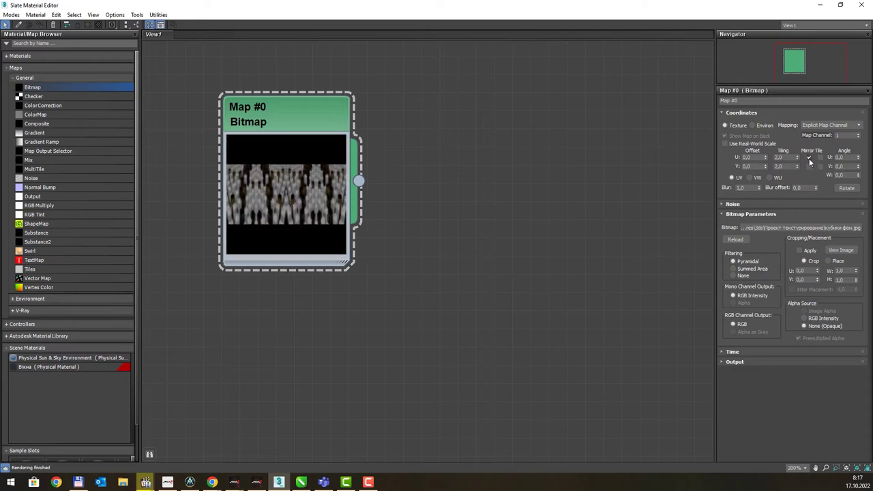
pyautogui.click(753, 125)
pyautogui.click(738, 127)
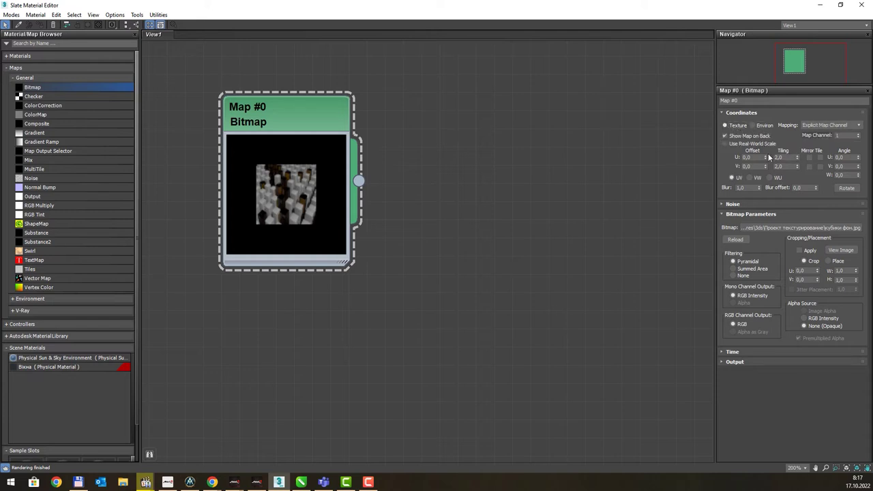
pyautogui.moveTo(766, 158)
pyautogui.mouseDown()
pyautogui.moveTo(758, 175)
pyautogui.moveTo(764, 166)
pyautogui.mouseUp()
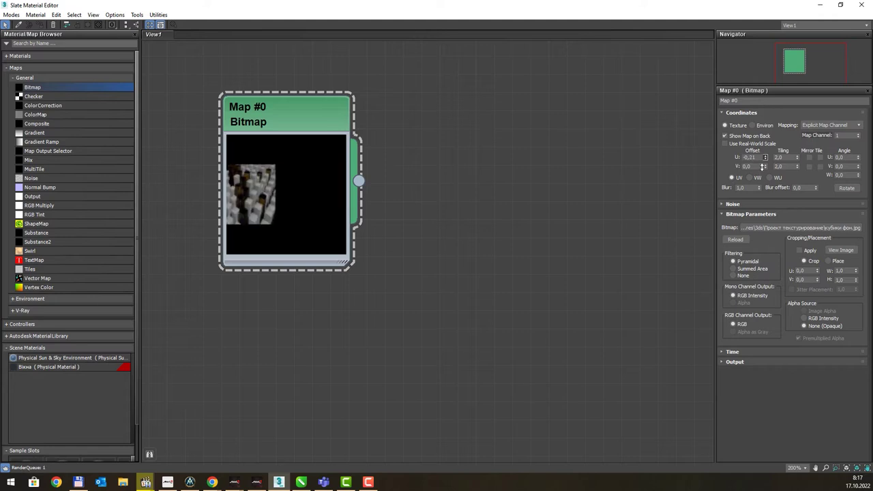
pyautogui.rightClick(763, 157)
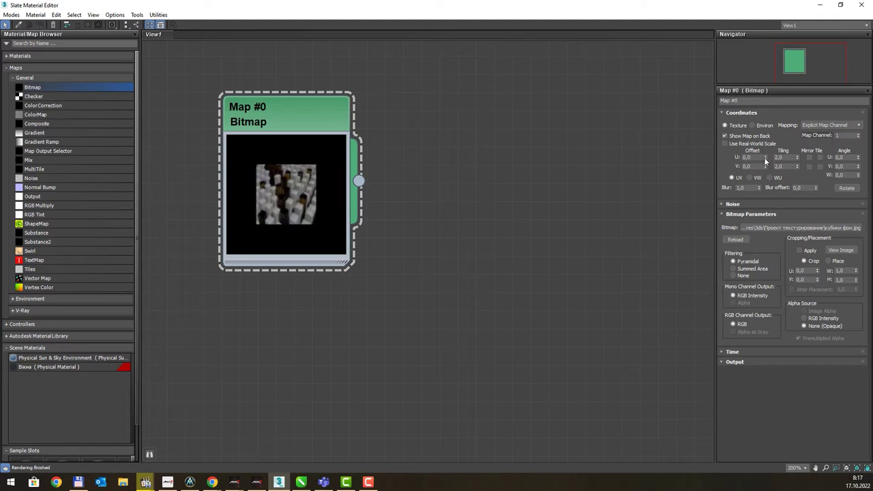
pyautogui.click(820, 158)
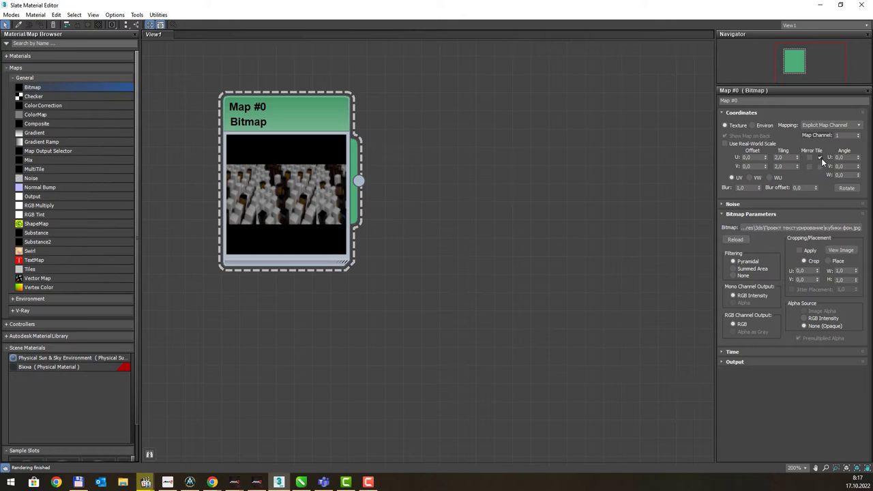
pyautogui.click(819, 167)
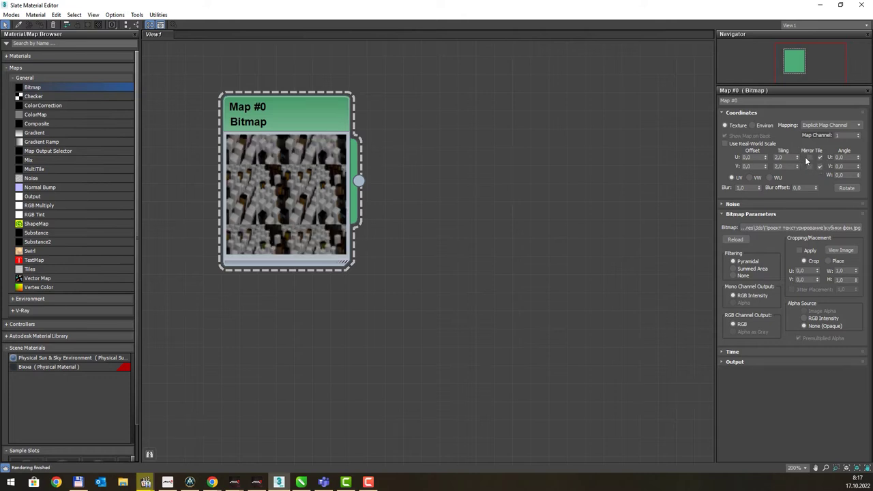
pyautogui.click(810, 157)
pyautogui.click(811, 158)
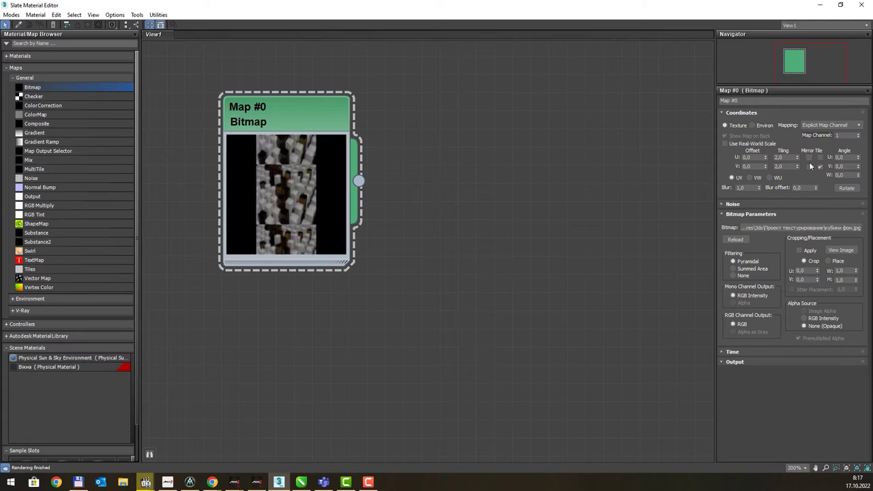
pyautogui.click(809, 166)
pyautogui.click(809, 166)
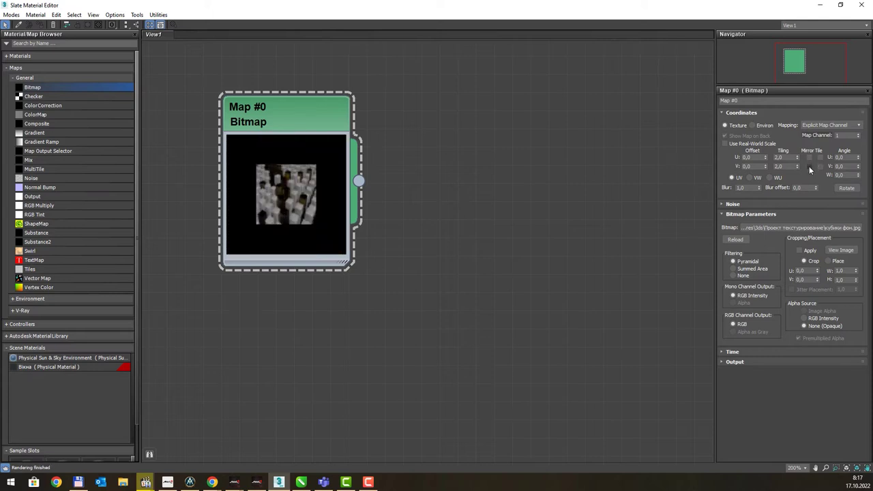
pyautogui.click(819, 159)
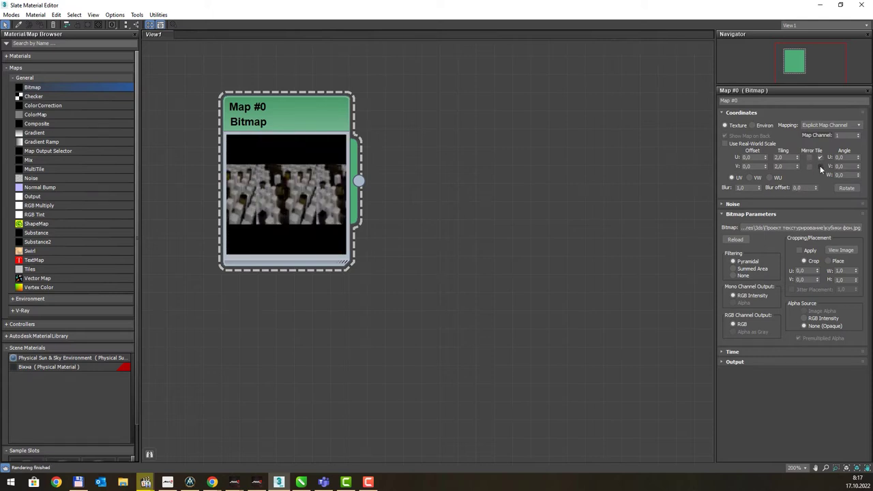
pyautogui.click(820, 167)
# Create a Map #1 Bitmap with Бассейн 02.jpg, enlarge its preview and place it right of Map #0.
pyautogui.rightClick(420, 127)
pyautogui.moveTo(442, 143)
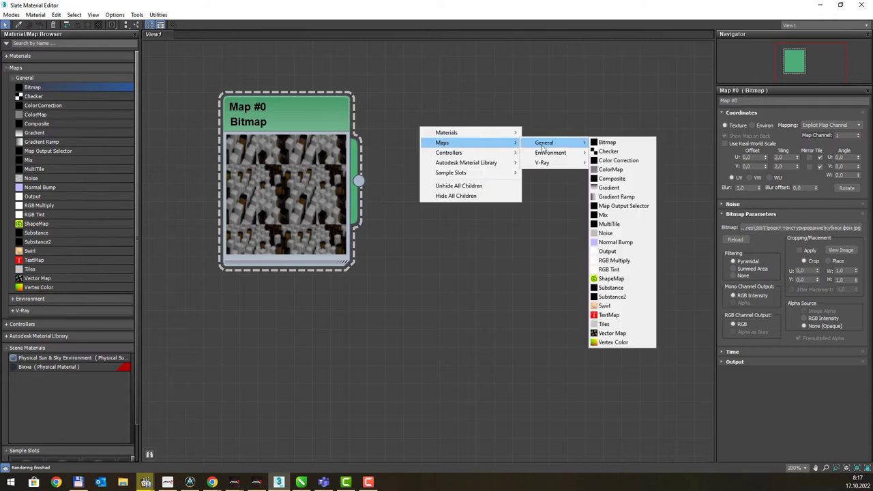
pyautogui.click(604, 141)
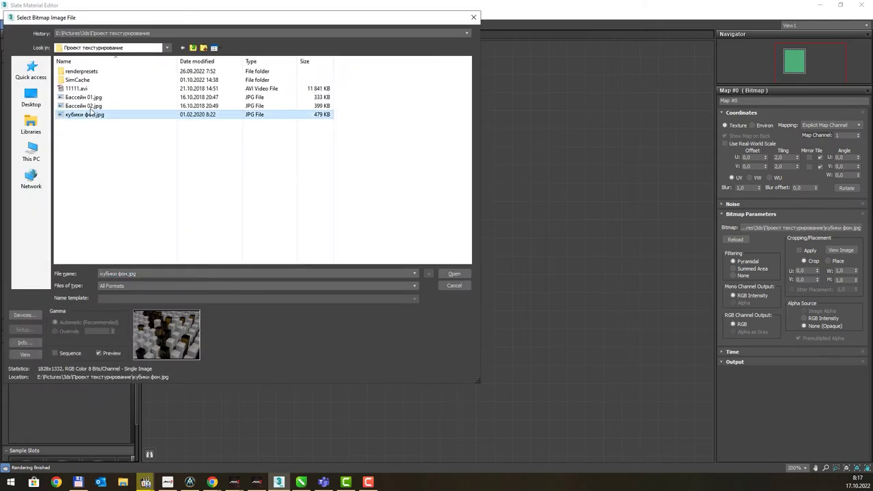
pyautogui.click(94, 107)
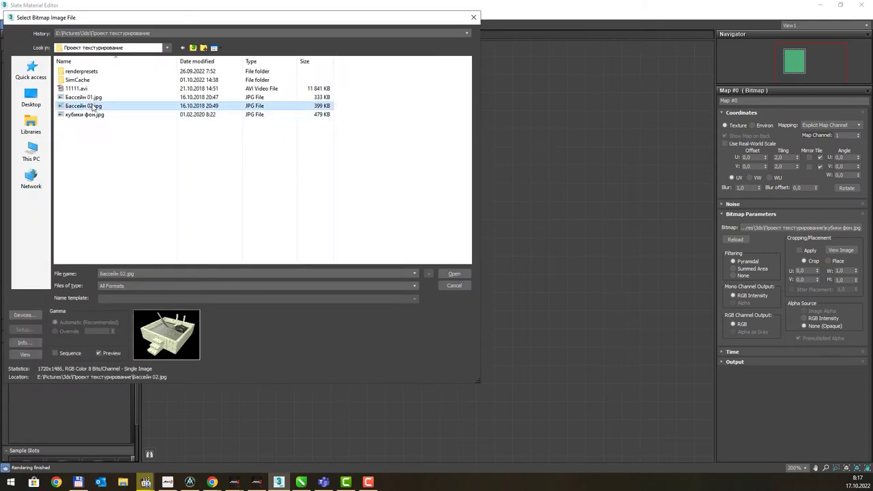
pyautogui.click(92, 98)
pyautogui.click(92, 107)
pyautogui.click(450, 273)
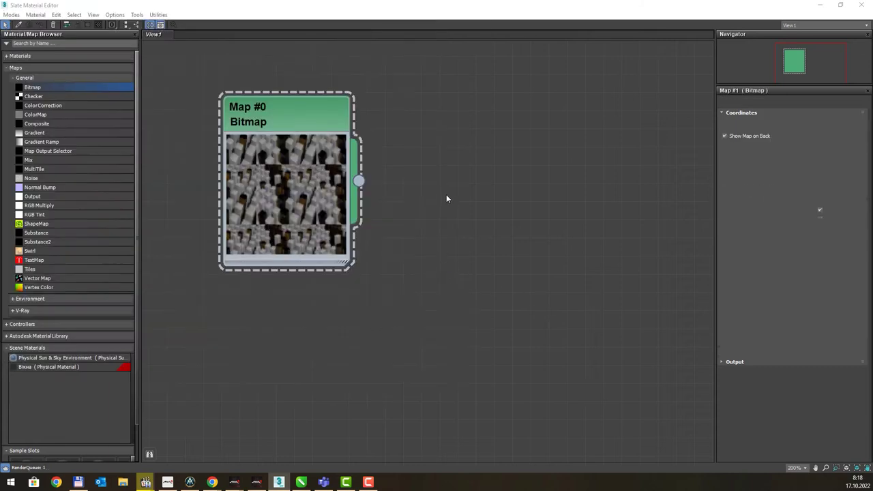
pyautogui.doubleClick(367, 137)
pyautogui.moveTo(402, 128); pyautogui.dragTo(455, 108)
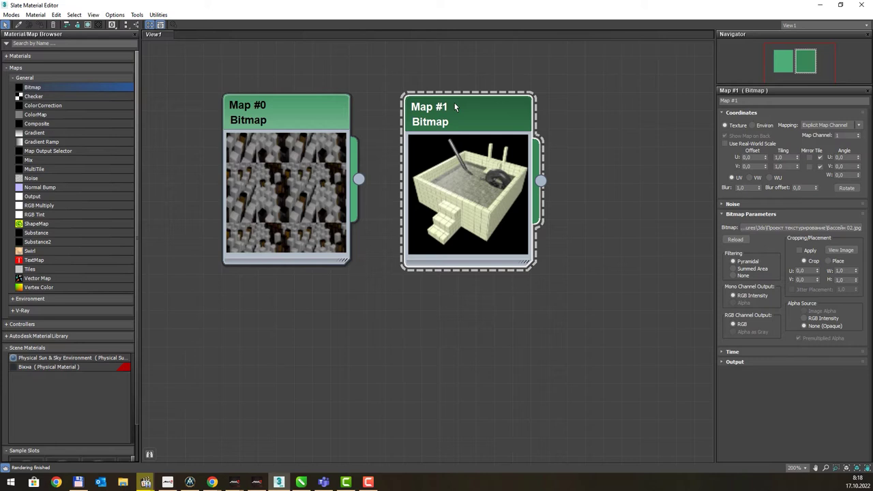
# Enable Mirror in both U and V on the Бассейн 02 bitmap.
pyautogui.click(809, 158)
pyautogui.click(810, 157)
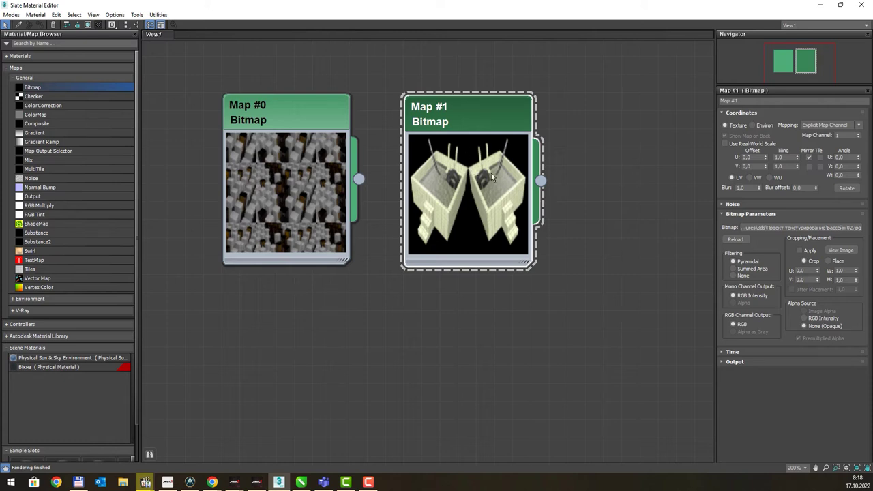
pyautogui.click(809, 167)
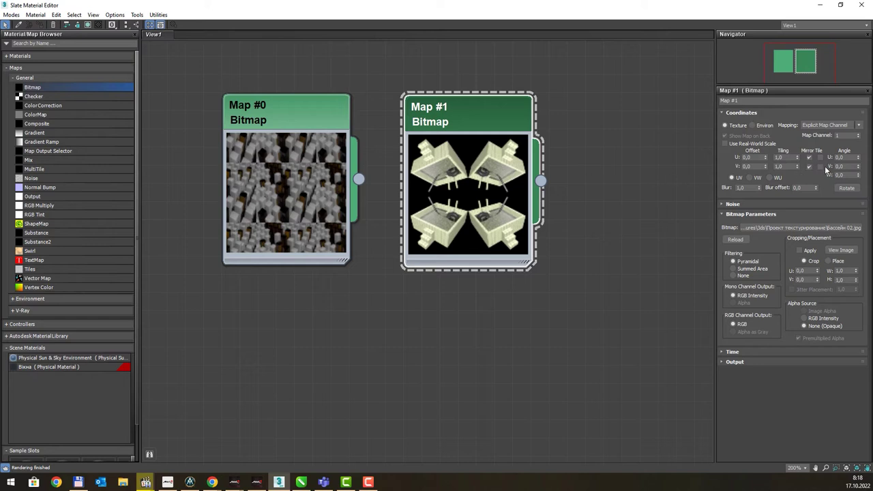
pyautogui.click(820, 167)
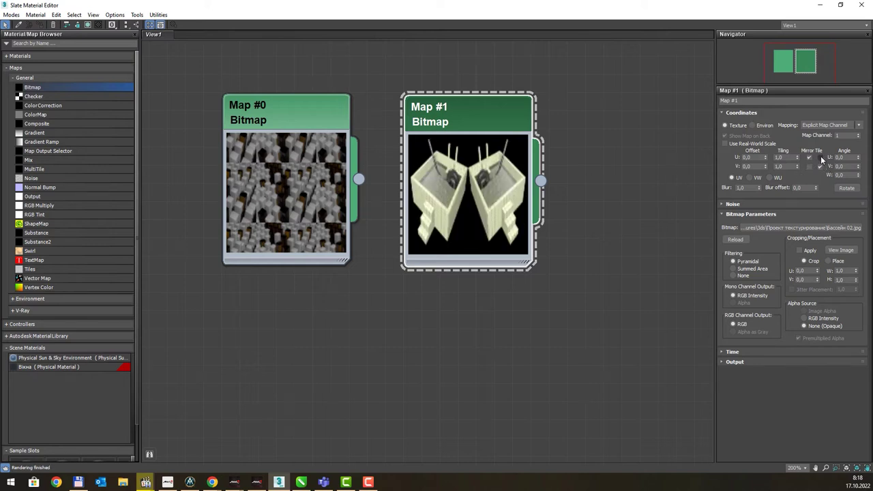
pyautogui.click(809, 166)
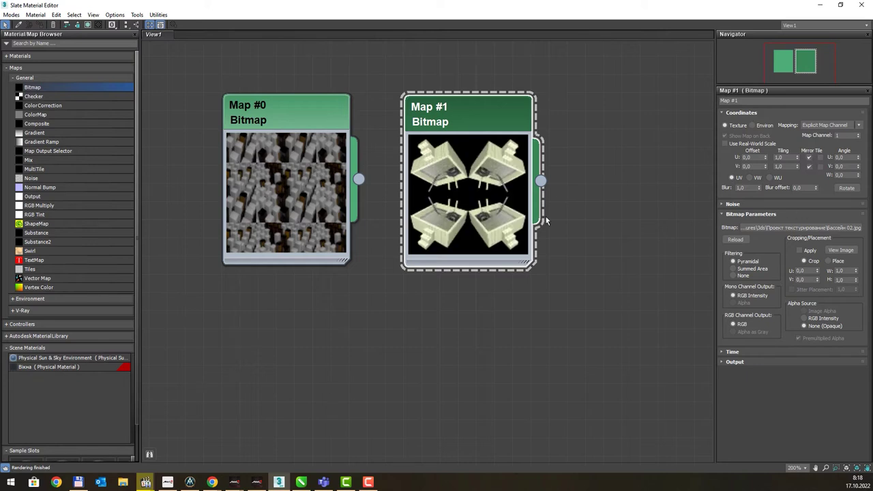
# Set the Бассейн 02 bitmap's U and V tiling to 3.0.
pyautogui.doubleClick(778, 158)
pyautogui.write('3')
pyautogui.press('Tab')
pyautogui.write('3')
pyautogui.press('Return')
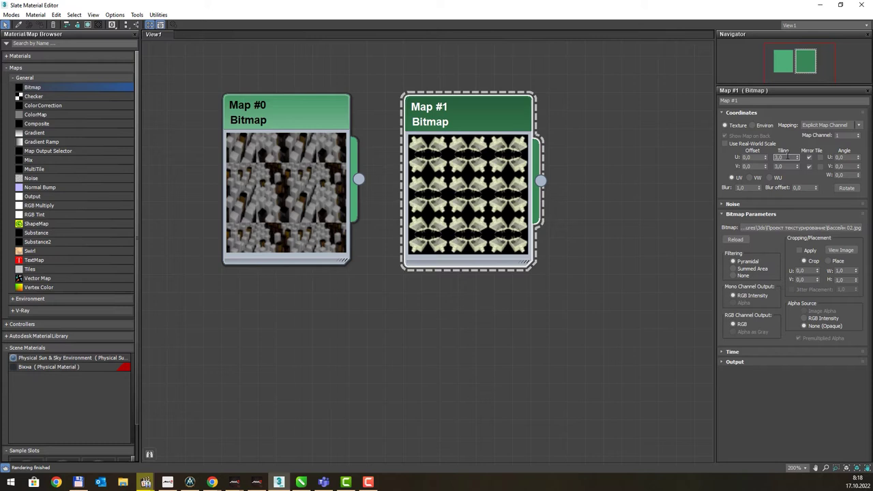
# After toggling mirroring back and forth, leave both U and V on plain Tile.
pyautogui.click(820, 157)
pyautogui.click(820, 166)
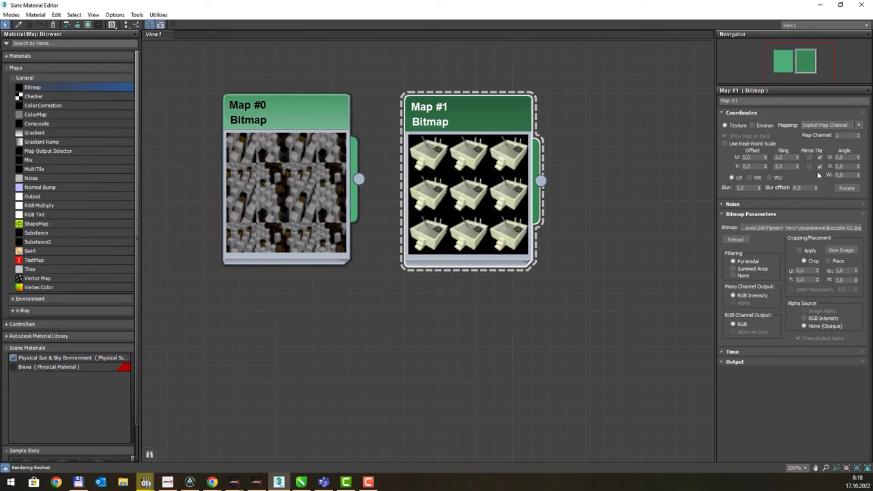
pyautogui.click(820, 166)
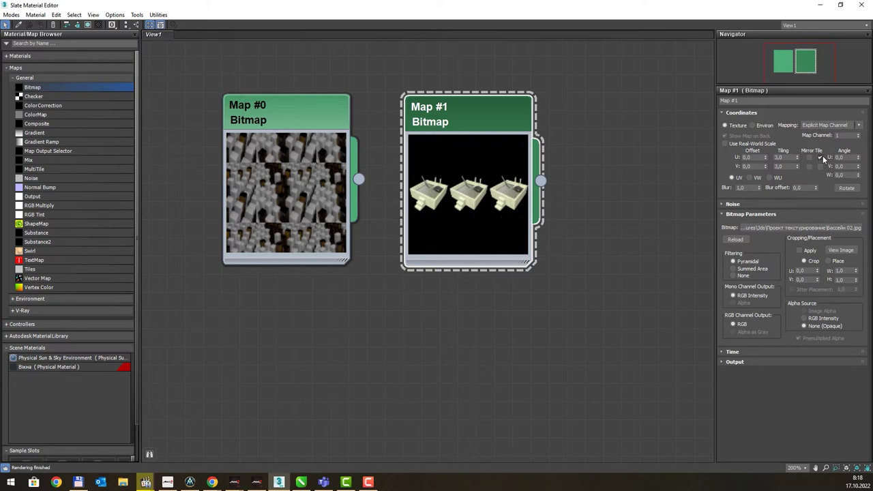
pyautogui.click(820, 158)
pyautogui.click(809, 157)
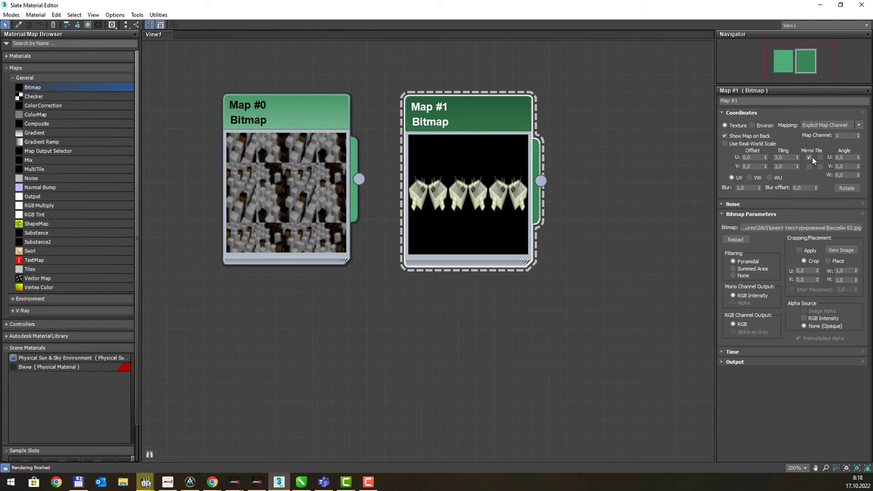
pyautogui.click(820, 158)
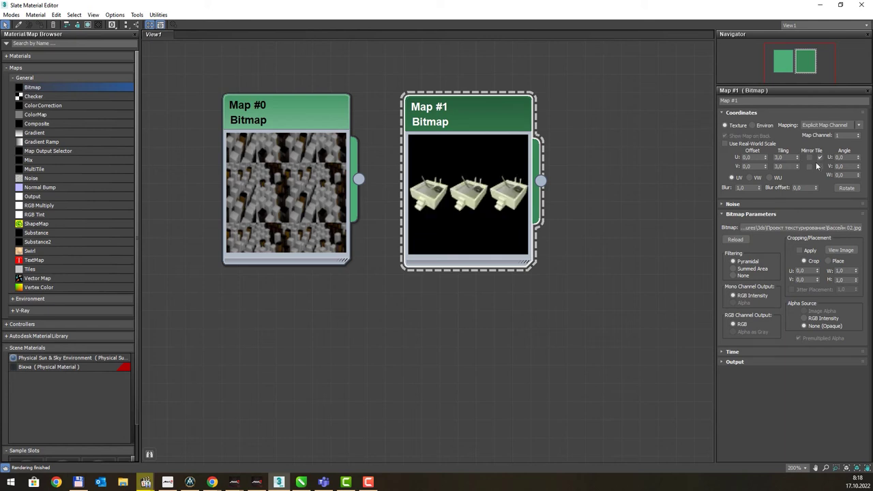
pyautogui.click(811, 158)
pyautogui.click(819, 157)
pyautogui.click(810, 157)
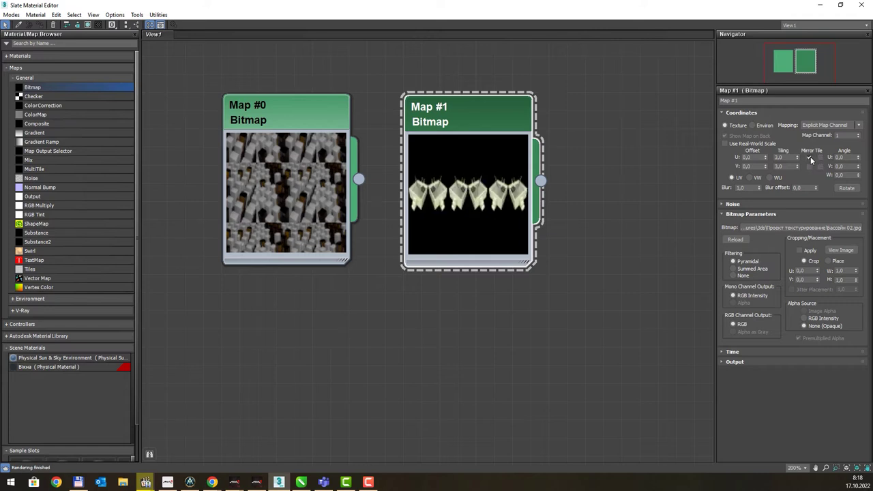
pyautogui.click(819, 157)
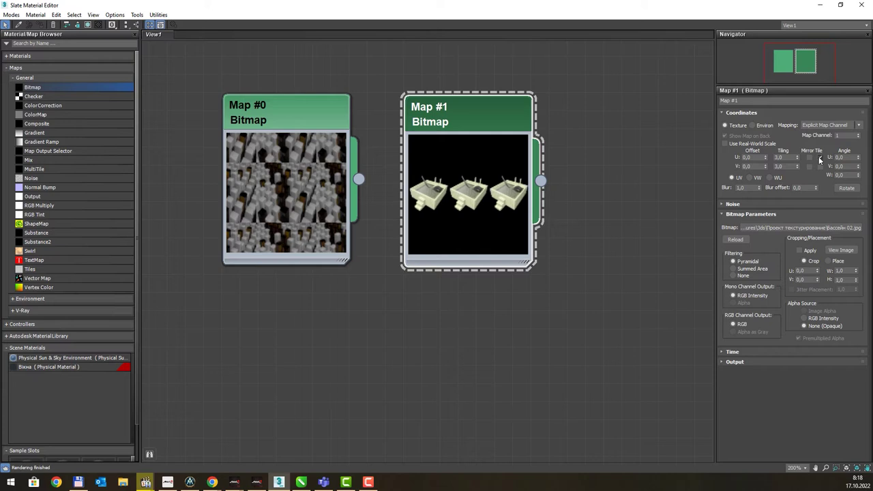
pyautogui.click(810, 157)
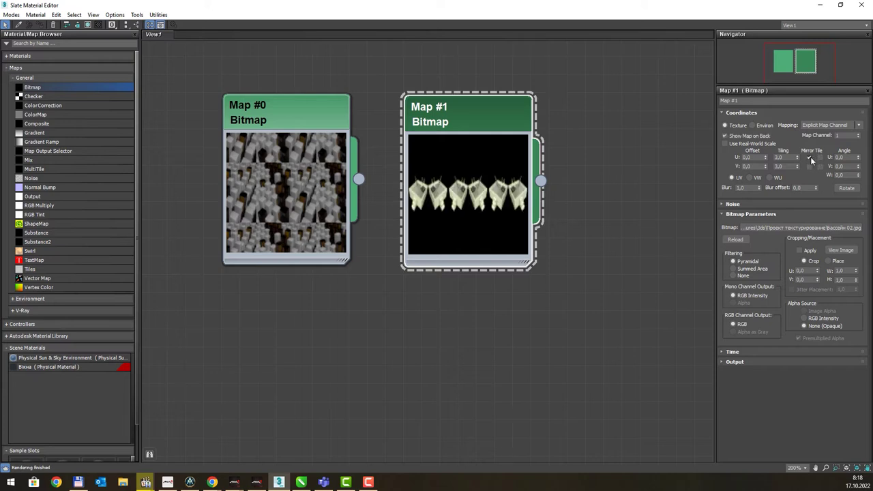
pyautogui.click(818, 158)
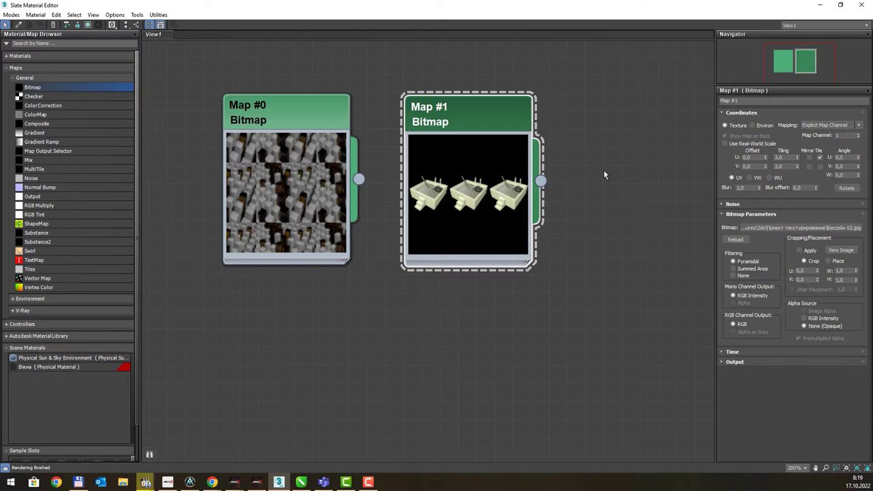
pyautogui.click(810, 158)
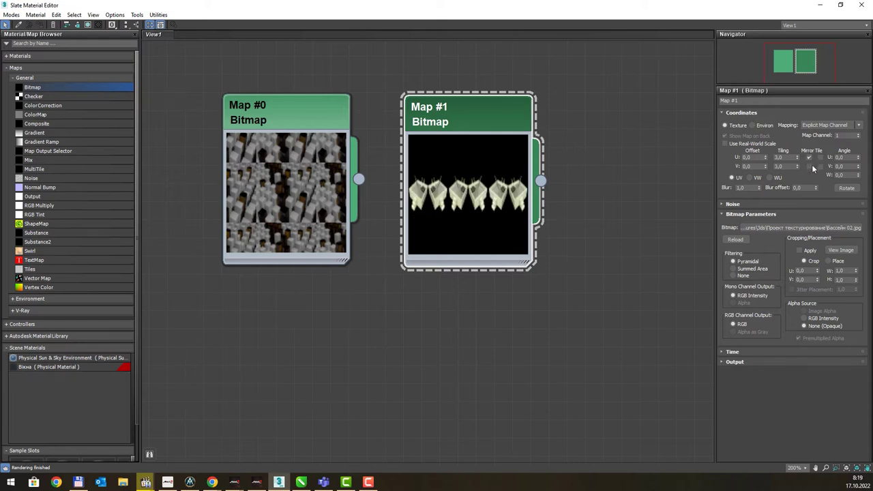
pyautogui.click(818, 158)
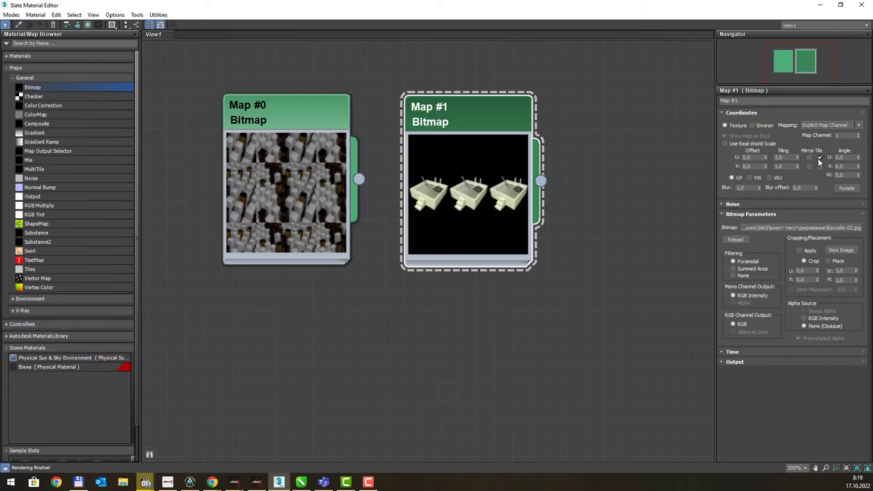
pyautogui.click(820, 166)
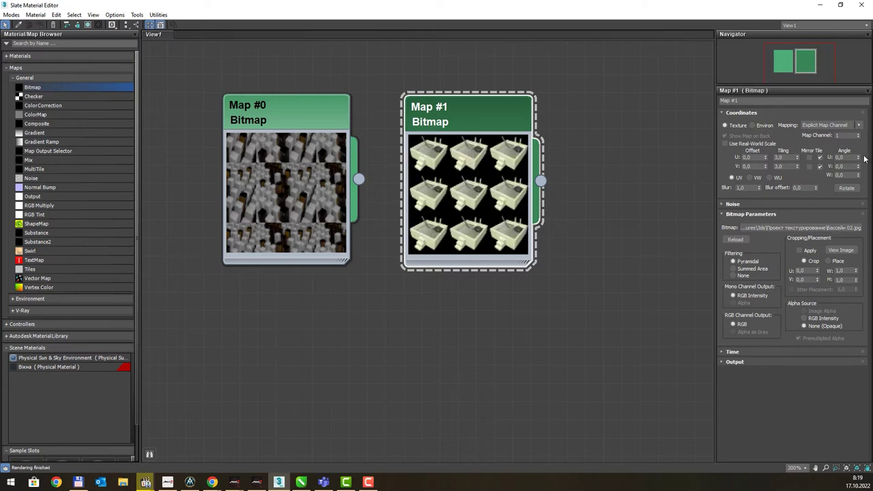
pyautogui.click(848, 191)
pyautogui.moveTo(860, 156)
pyautogui.mouseDown()
pyautogui.moveTo(865, 105)
pyautogui.moveTo(5, 82)
pyautogui.mouseUp()
pyautogui.doubleClick(839, 174)
pyautogui.moveTo(859, 176); pyautogui.dragTo(866, 143)
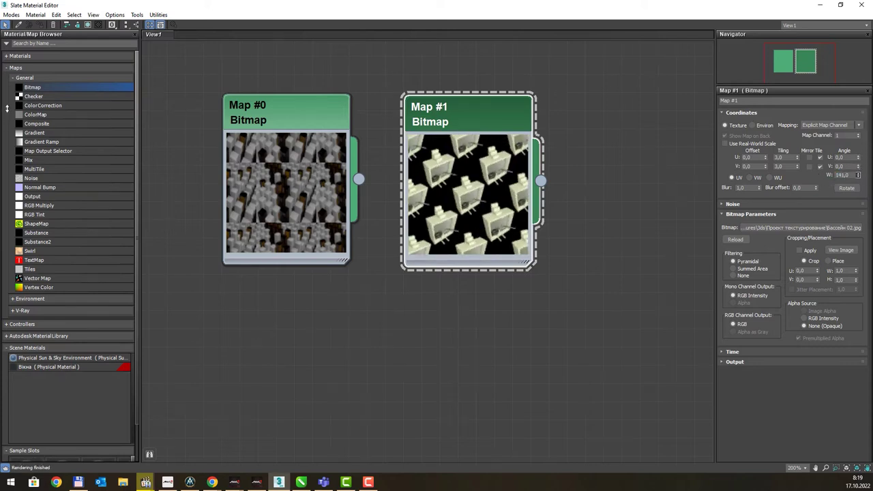
pyautogui.moveTo(865, 142)
pyautogui.mouseDown()
pyautogui.moveTo(8, 103)
pyautogui.moveTo(10, 83)
pyautogui.moveTo(10, 154)
pyautogui.moveTo(118, 172)
pyautogui.mouseUp()
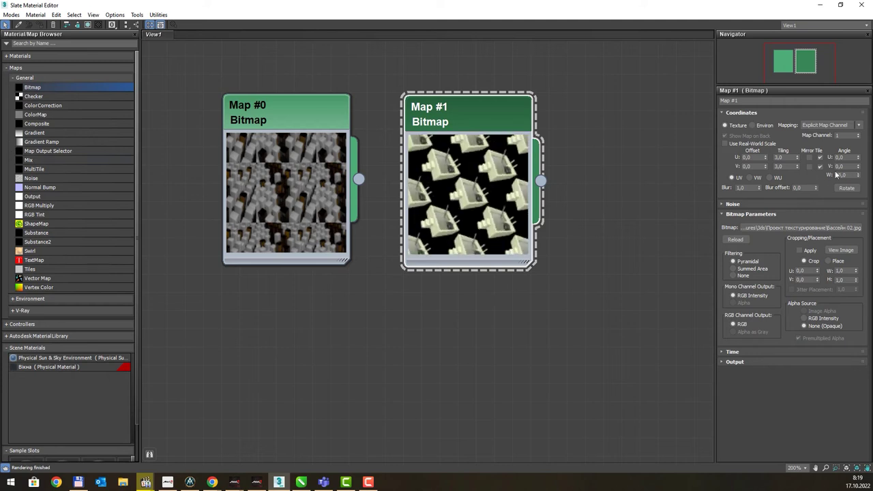
pyautogui.rightClick(859, 178)
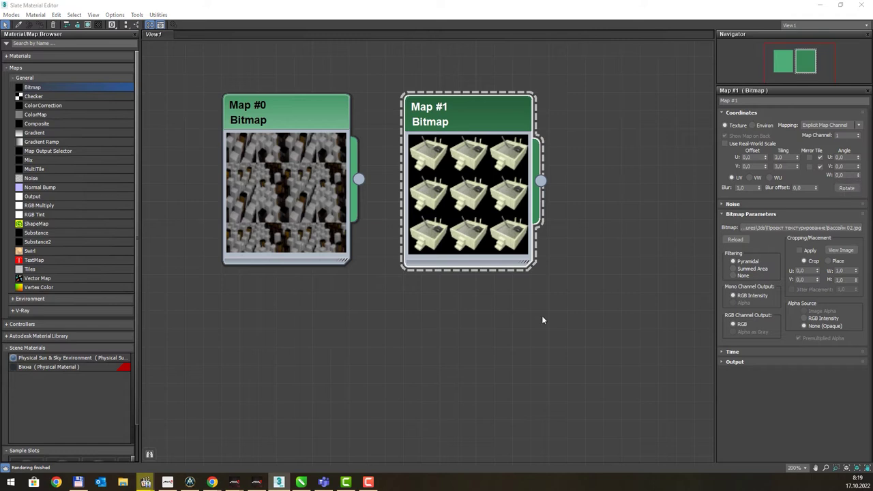
pyautogui.moveTo(858, 175); pyautogui.dragTo(859, 179)
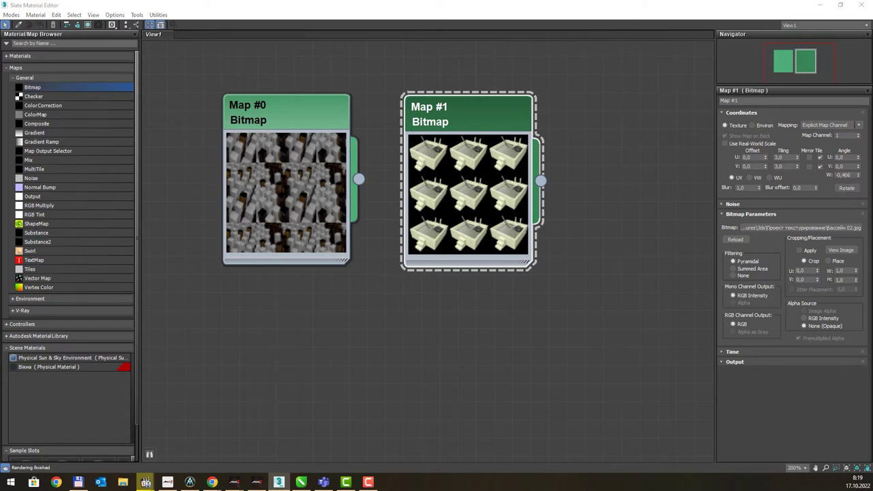
# Rotate the tiled bitmap diagonally in the Rotate Mapping Coordinates dialog, about -63 degrees around W.
pyautogui.click(846, 188)
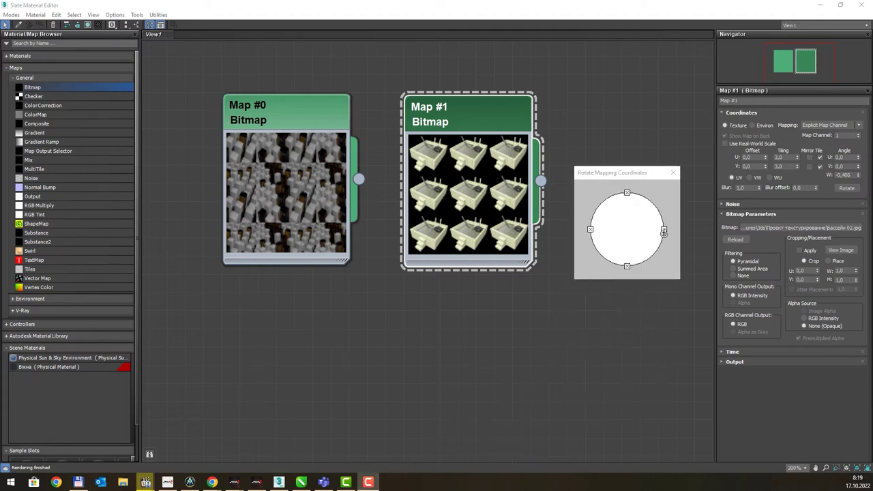
pyautogui.moveTo(663, 232)
pyautogui.mouseDown()
pyautogui.moveTo(655, 241)
pyautogui.moveTo(650, 233)
pyautogui.moveTo(619, 237)
pyautogui.moveTo(620, 248)
pyautogui.moveTo(651, 250)
pyautogui.moveTo(658, 230)
pyautogui.moveTo(578, 235)
pyautogui.moveTo(607, 193)
pyautogui.moveTo(651, 196)
pyautogui.moveTo(630, 264)
pyautogui.mouseUp()
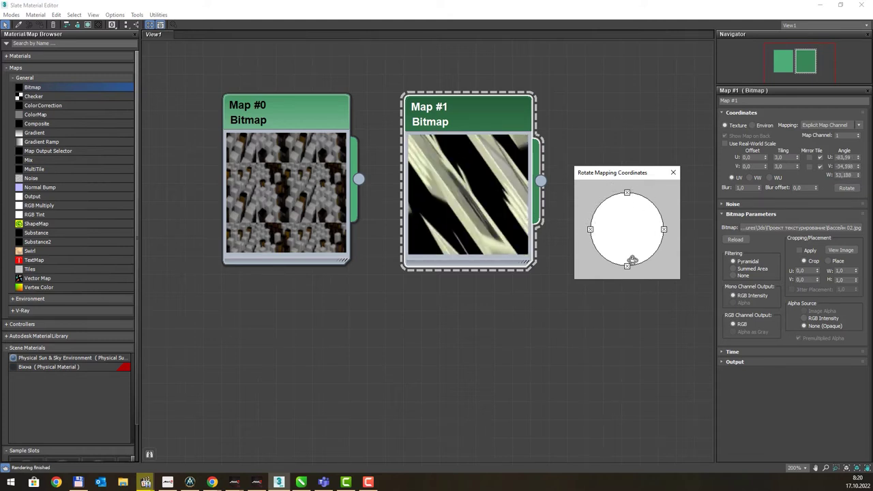
pyautogui.moveTo(625, 220)
pyautogui.mouseDown()
pyautogui.moveTo(616, 189)
pyautogui.moveTo(600, 203)
pyautogui.moveTo(649, 222)
pyautogui.mouseUp()
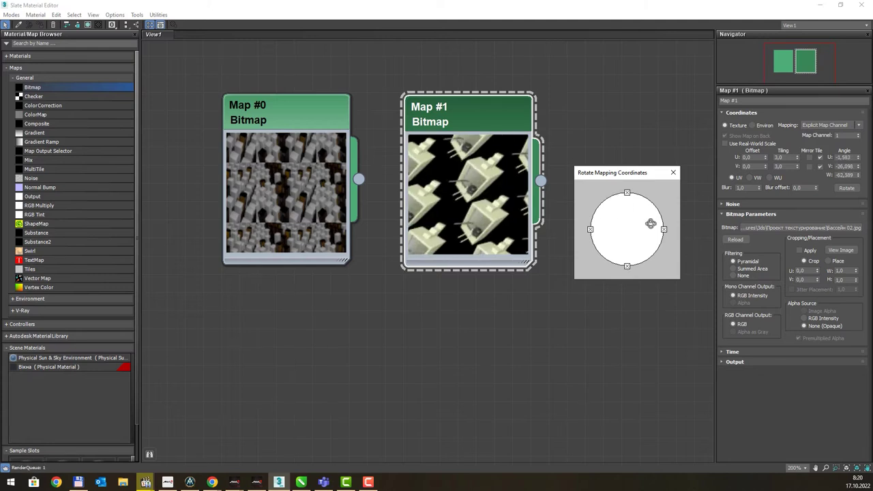
pyautogui.click(673, 173)
# Reset the U, V and W angle spinners of Map #1 to 0.
pyautogui.rightClick(858, 157)
pyautogui.rightClick(858, 166)
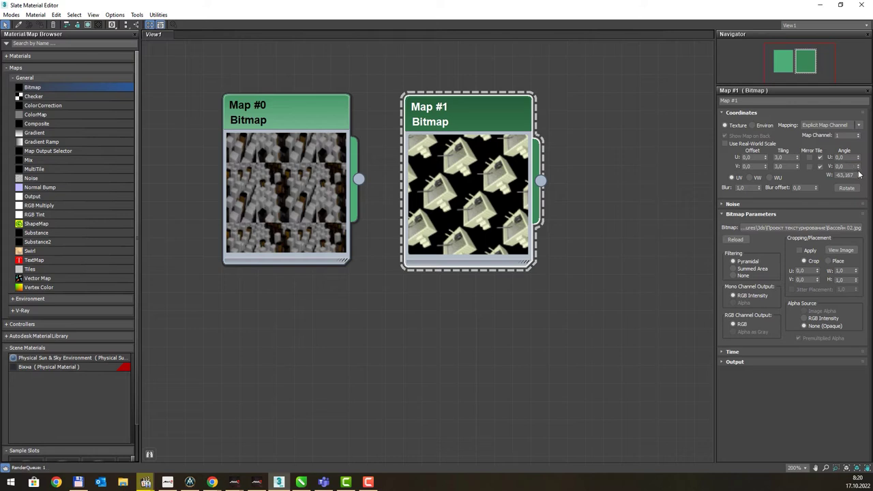
pyautogui.rightClick(858, 175)
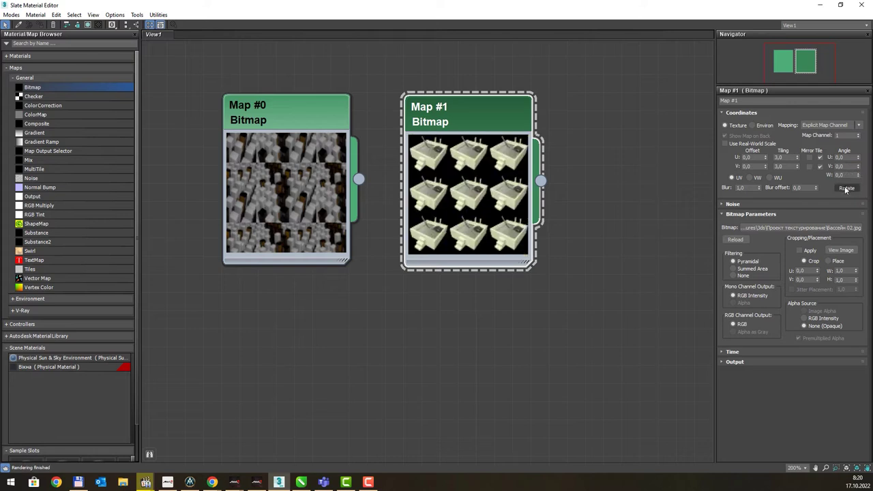
# Try VW and WU projection on Map #1, then return it to UV for the 3x3 tiling.
pyautogui.click(748, 178)
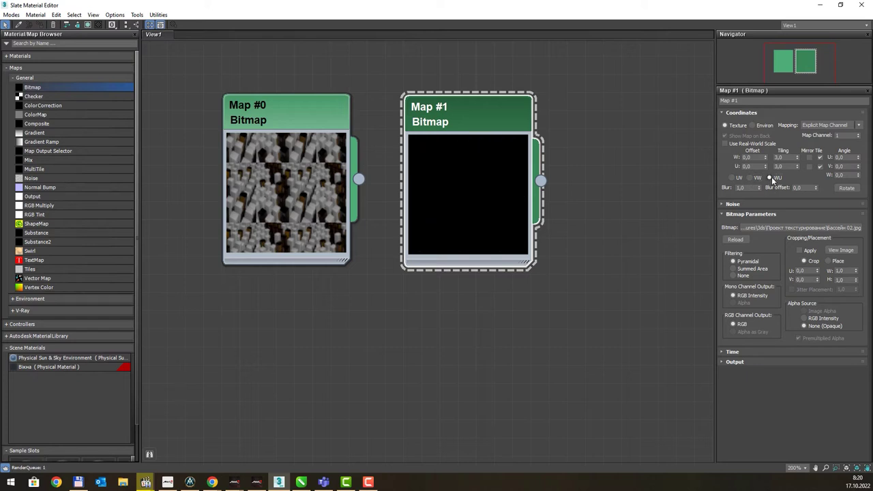
pyautogui.click(771, 177)
pyautogui.click(731, 178)
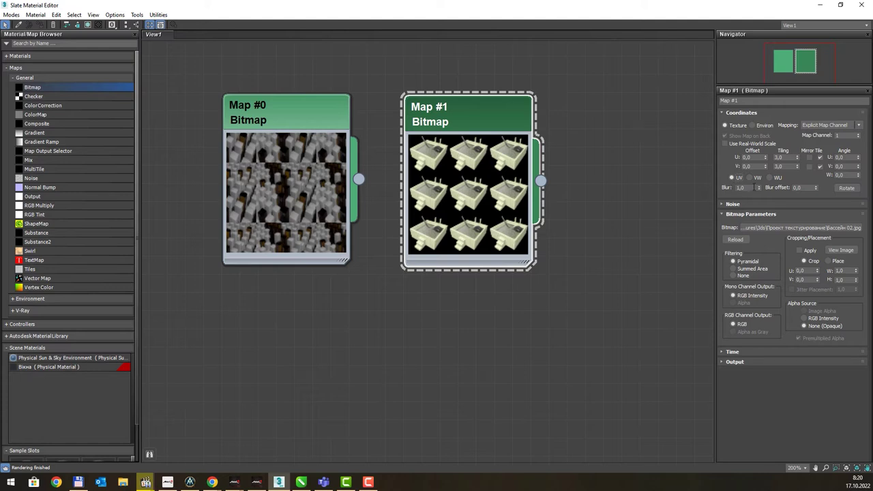
pyautogui.doubleClick(752, 186)
pyautogui.moveTo(760, 188); pyautogui.dragTo(777, 80)
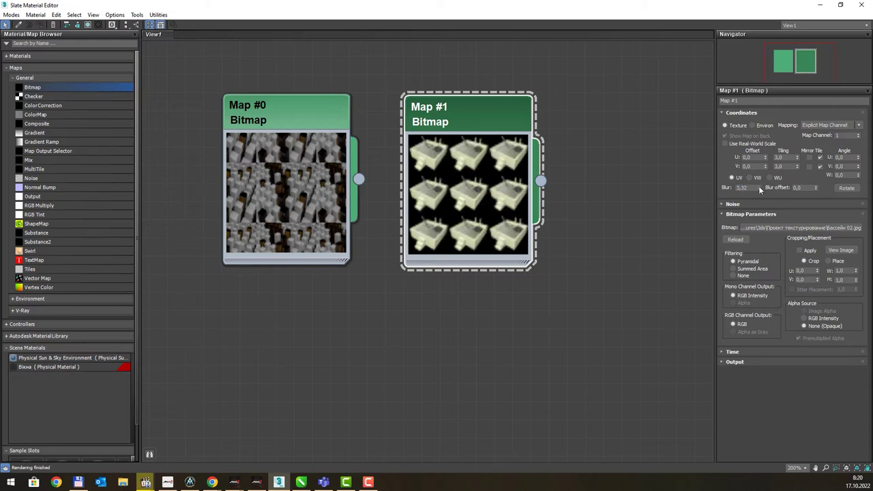
pyautogui.moveTo(759, 187); pyautogui.dragTo(766, 144)
pyautogui.moveTo(760, 187); pyautogui.dragTo(761, 149)
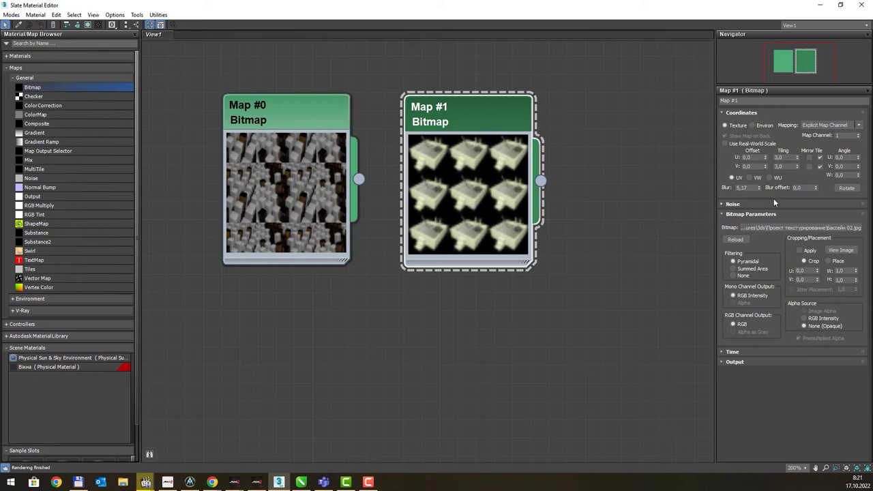
pyautogui.moveTo(759, 187); pyautogui.dragTo(762, 75)
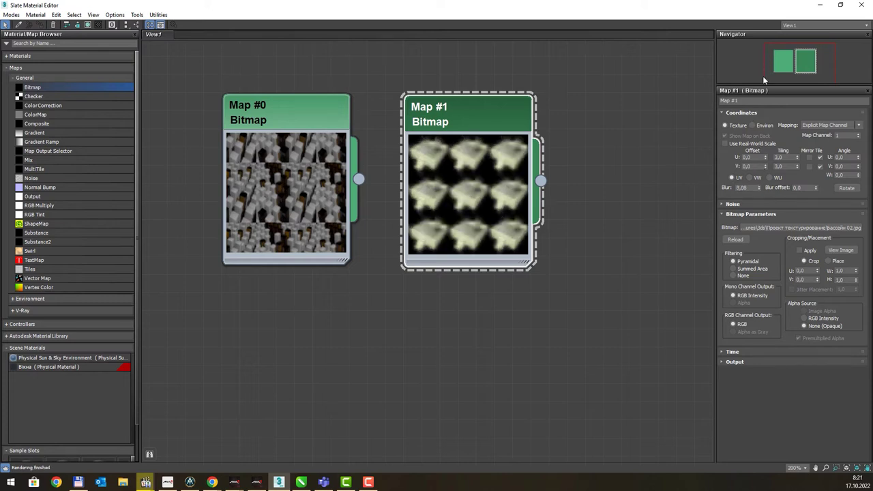
pyautogui.moveTo(815, 188)
pyautogui.mouseDown()
pyautogui.moveTo(819, 171)
pyautogui.moveTo(828, 443)
pyautogui.mouseUp()
pyautogui.moveTo(11, 252); pyautogui.dragTo(93, 334)
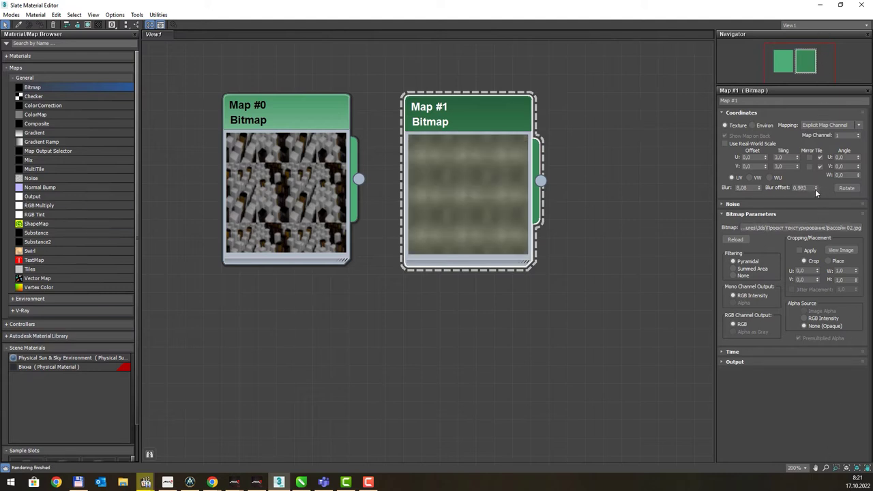
pyautogui.moveTo(815, 189)
pyautogui.mouseDown()
pyautogui.moveTo(811, 215)
pyautogui.moveTo(821, 206)
pyautogui.mouseUp()
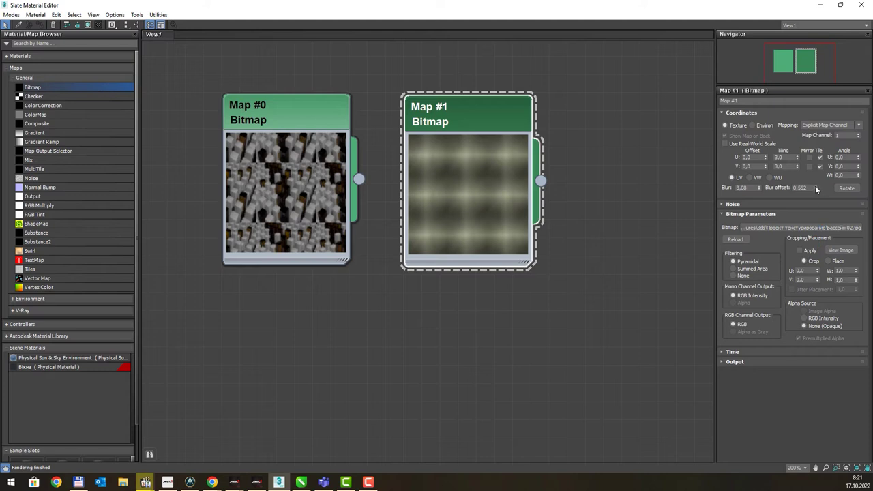
pyautogui.moveTo(817, 191); pyautogui.dragTo(815, 230)
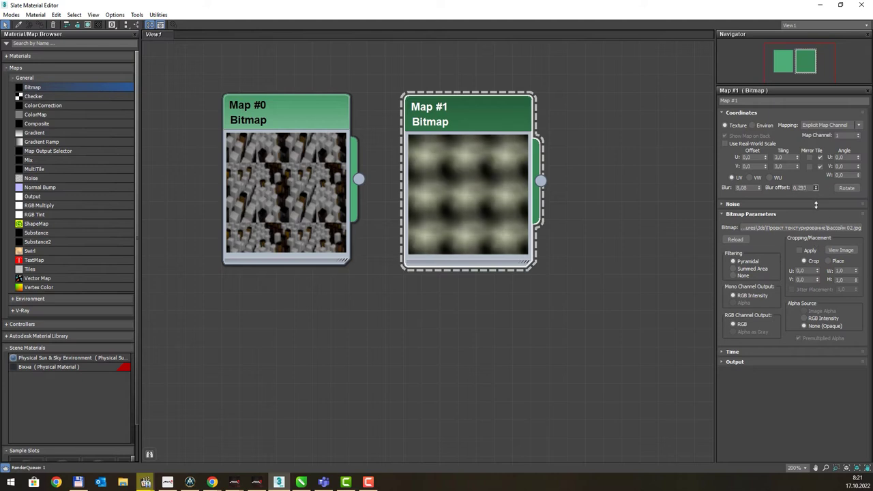
pyautogui.moveTo(818, 188); pyautogui.dragTo(818, 277)
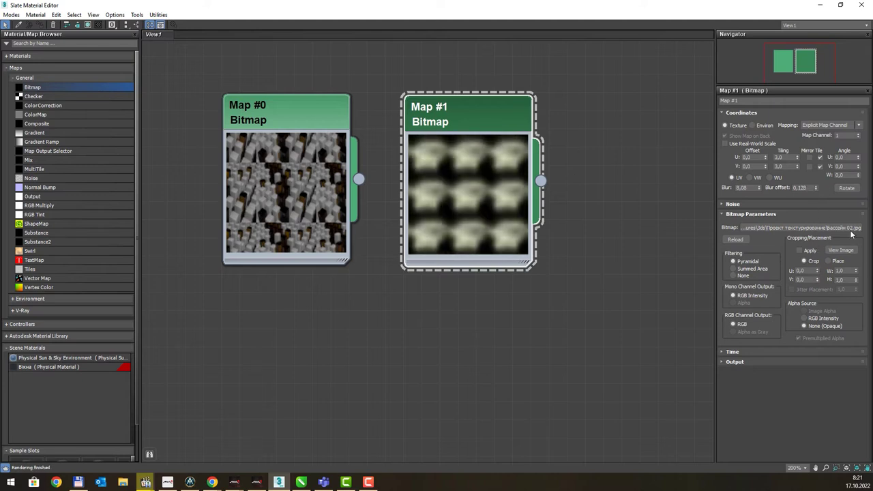
pyautogui.moveTo(762, 189); pyautogui.dragTo(767, 234)
pyautogui.moveTo(760, 191); pyautogui.dragTo(762, 267)
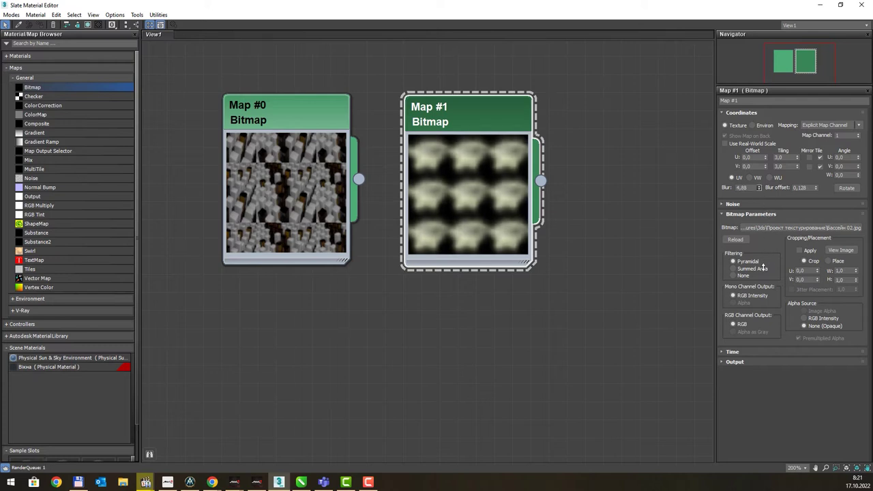
pyautogui.moveTo(760, 191); pyautogui.dragTo(771, 300)
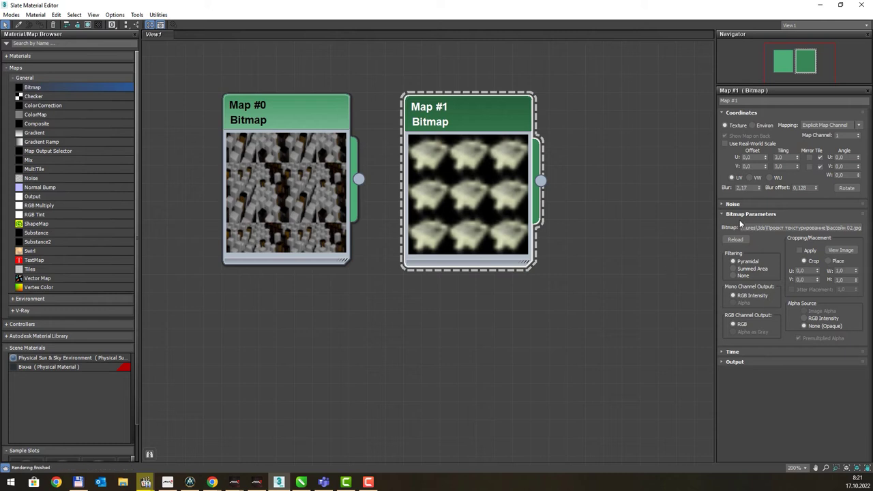
pyautogui.moveTo(759, 188); pyautogui.dragTo(817, 202)
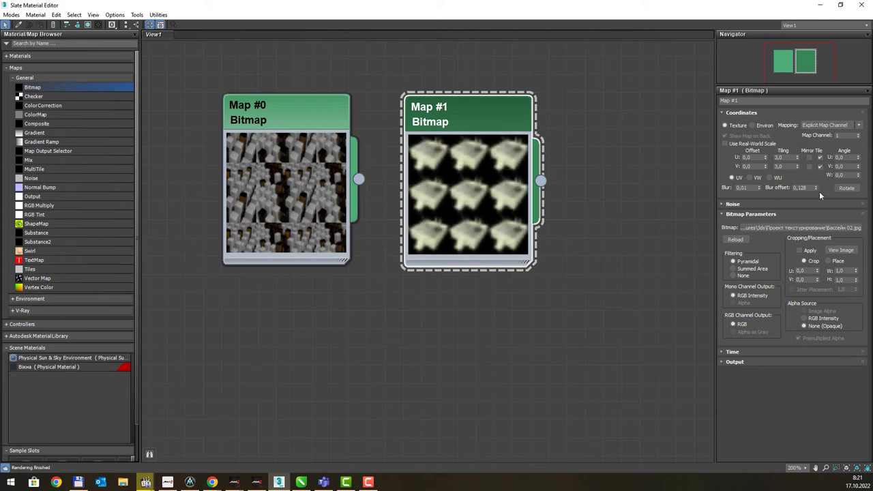
pyautogui.rightClick(818, 188)
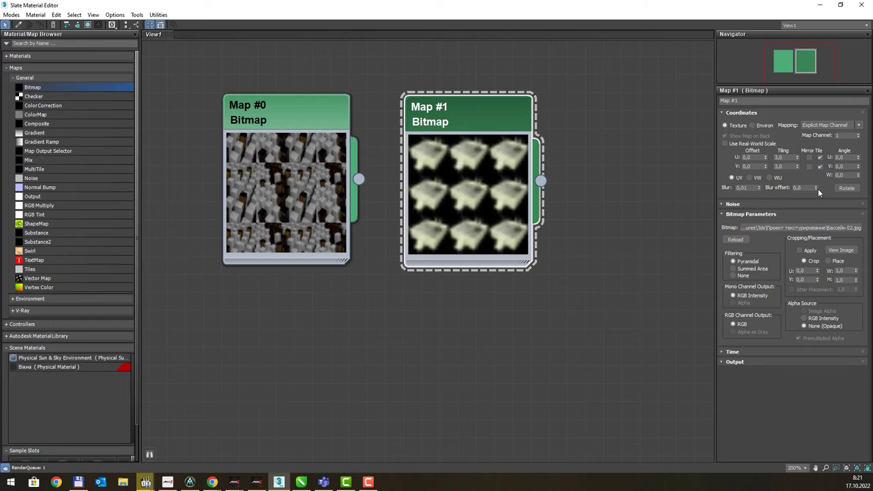
pyautogui.click(750, 187)
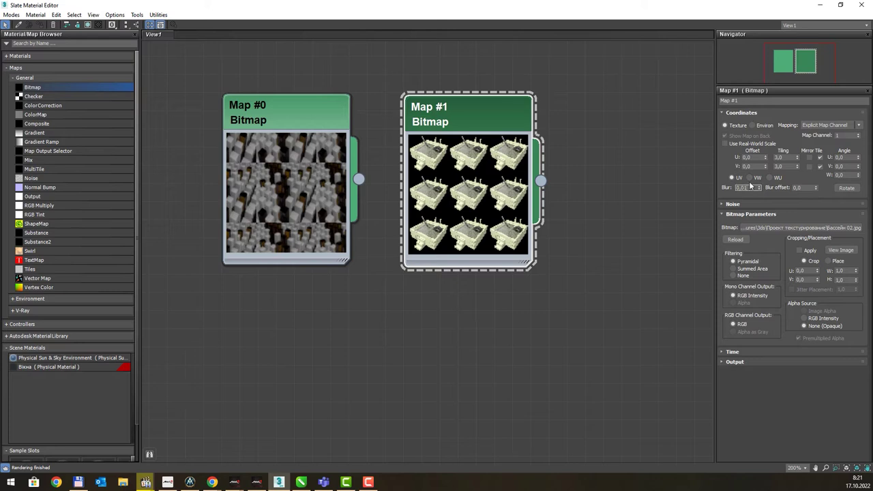
pyautogui.click(820, 157)
pyautogui.click(820, 157)
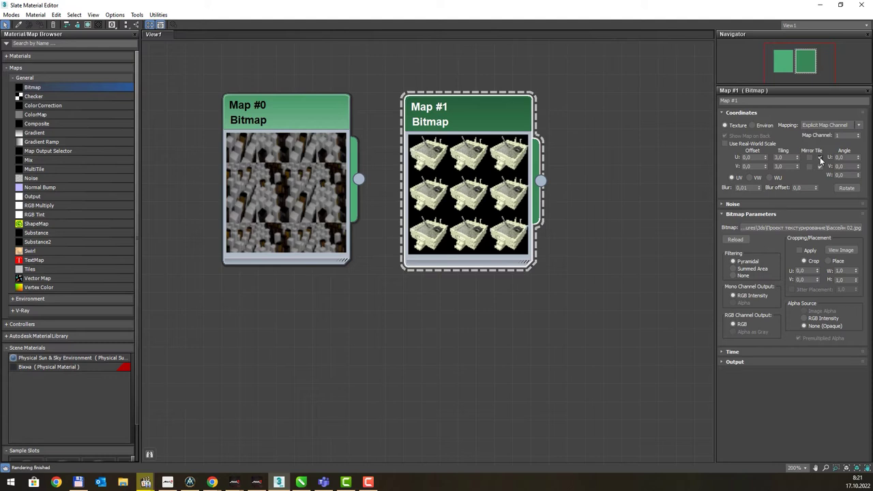
pyautogui.click(742, 188)
pyautogui.write('1')
pyautogui.press('Return')
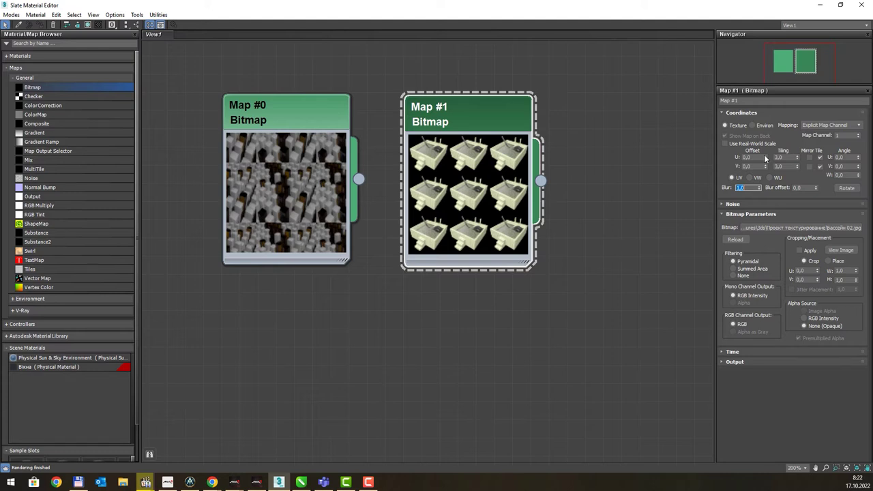
# Turn on noise for Map #1 and set its Amount to about 15.401.
pyautogui.click(725, 205)
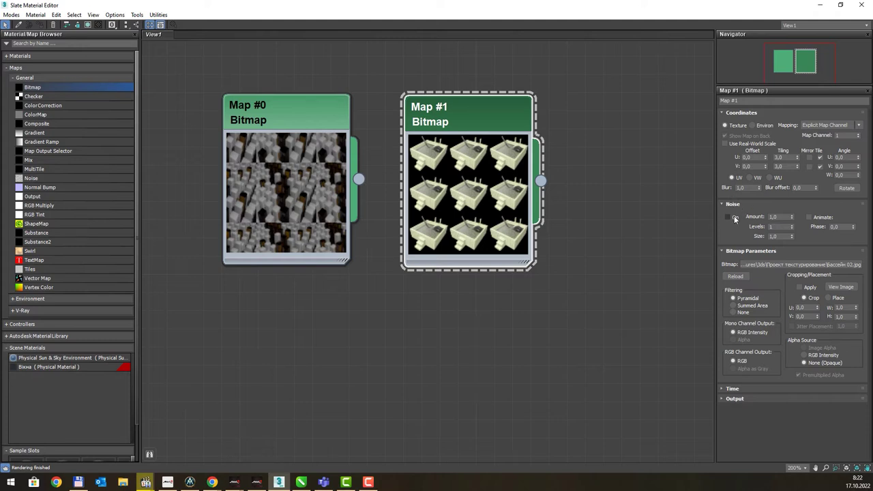
pyautogui.click(734, 217)
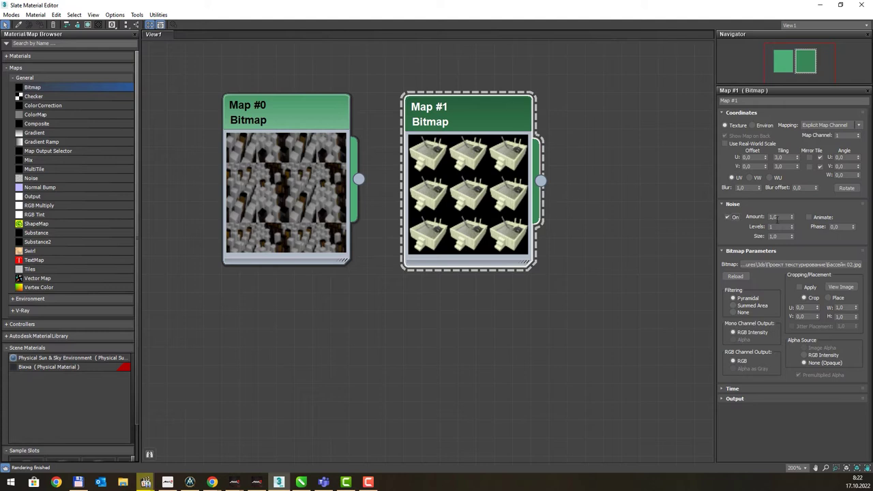
pyautogui.moveTo(791, 217)
pyautogui.mouseDown()
pyautogui.moveTo(810, 158)
pyautogui.moveTo(812, 100)
pyautogui.mouseUp()
pyautogui.moveTo(791, 217)
pyautogui.mouseDown()
pyautogui.moveTo(796, 204)
pyautogui.moveTo(790, 226)
pyautogui.mouseUp()
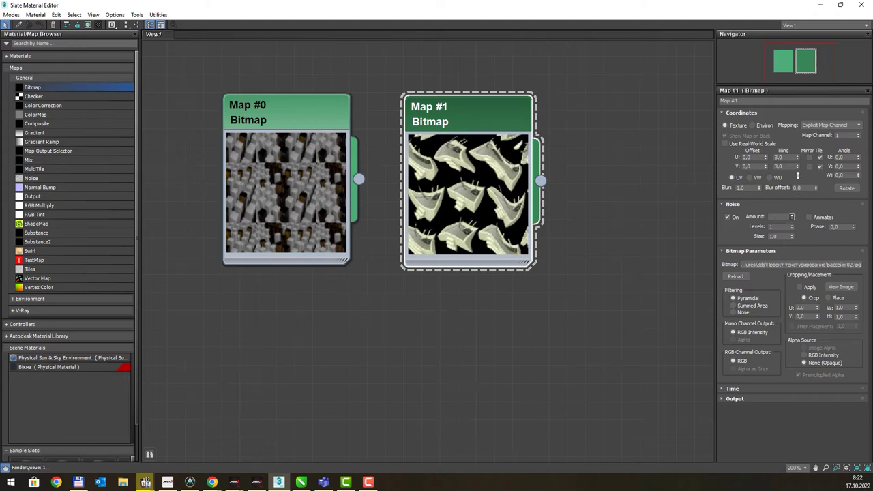
pyautogui.rightClick(792, 218)
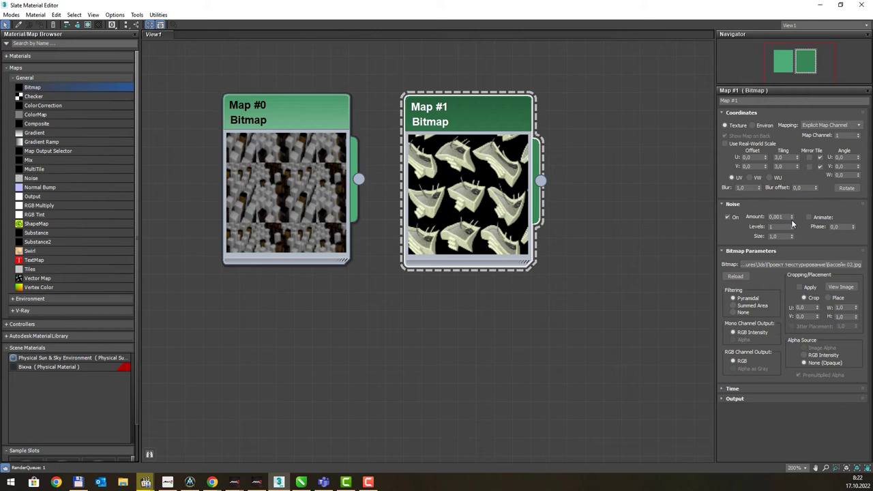
pyautogui.click(731, 218)
pyautogui.click(727, 217)
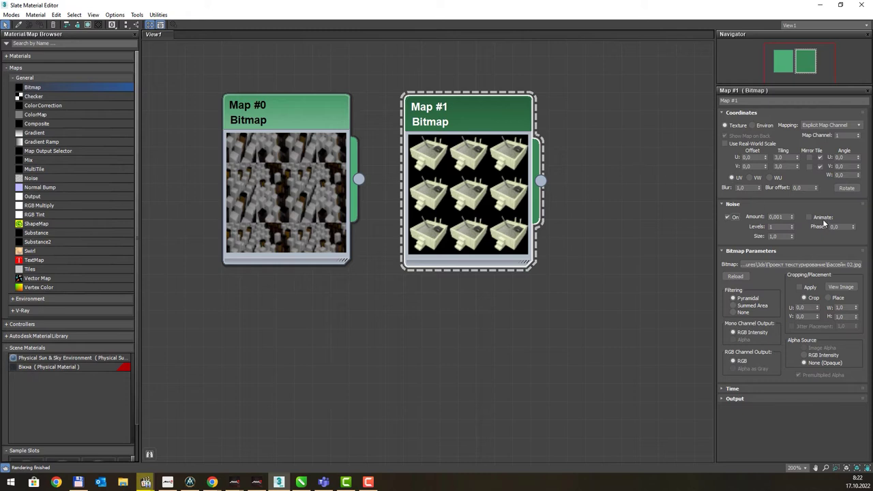
pyautogui.moveTo(792, 217)
pyautogui.mouseDown()
pyautogui.moveTo(794, 179)
pyautogui.moveTo(495, 165)
pyautogui.mouseUp()
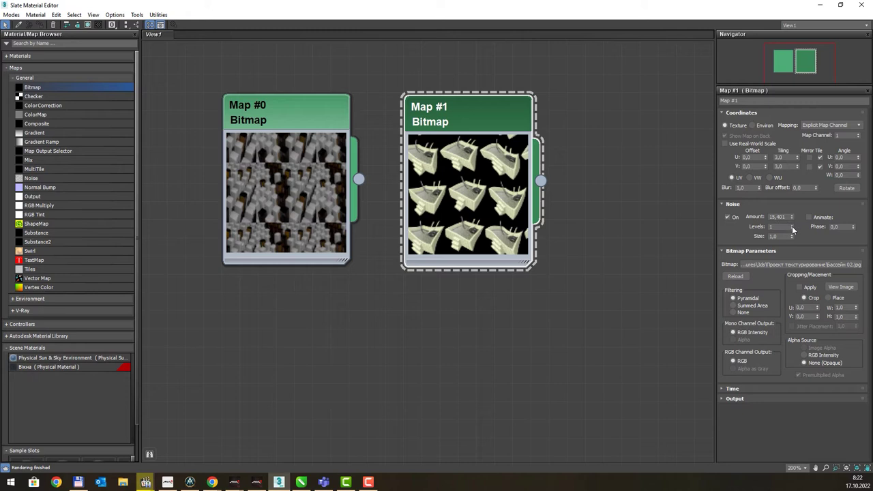
# Try noise Levels and Size, leaving Levels at 1 and Size at 1.0.
pyautogui.moveTo(792, 225); pyautogui.dragTo(794, 196)
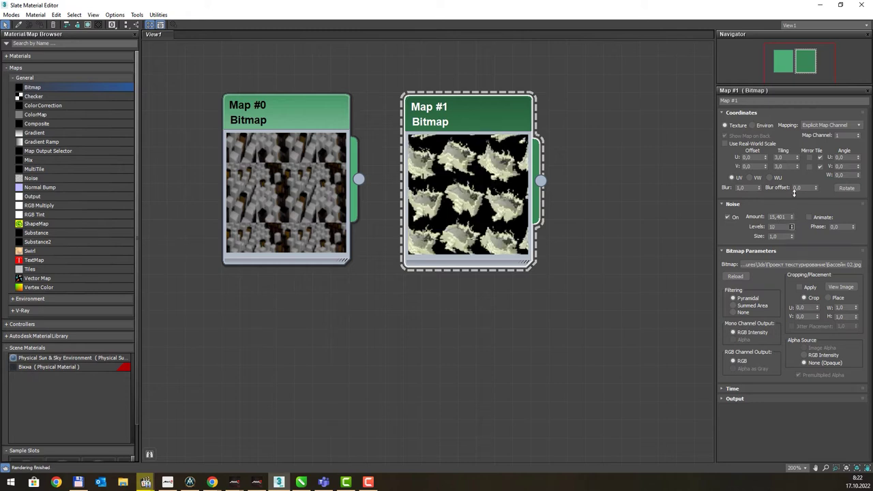
pyautogui.moveTo(791, 226)
pyautogui.mouseDown()
pyautogui.moveTo(787, 244)
pyautogui.moveTo(813, 87)
pyautogui.moveTo(797, 266)
pyautogui.moveTo(797, 233)
pyautogui.mouseUp()
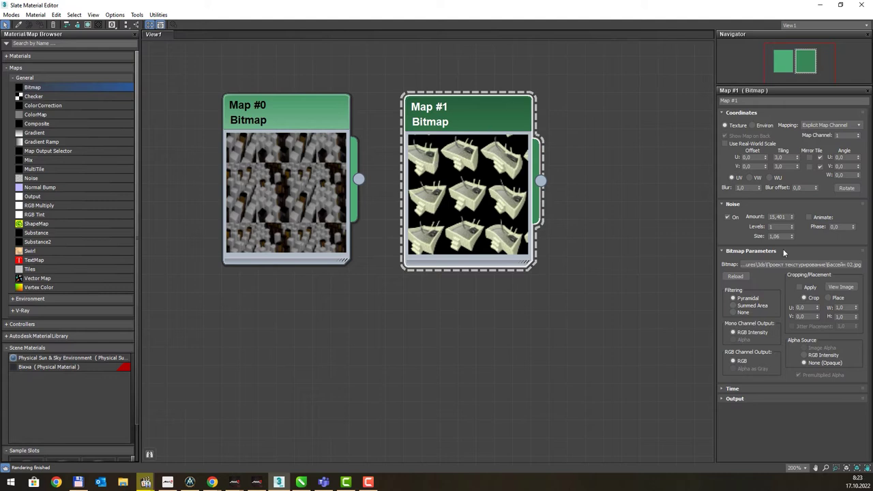
pyautogui.moveTo(791, 236); pyautogui.dragTo(793, 203)
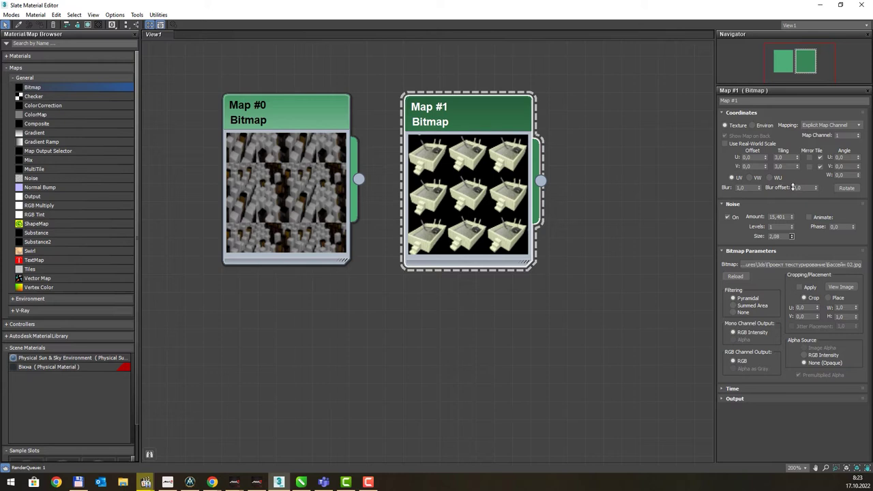
pyautogui.moveTo(793, 203); pyautogui.dragTo(792, 252)
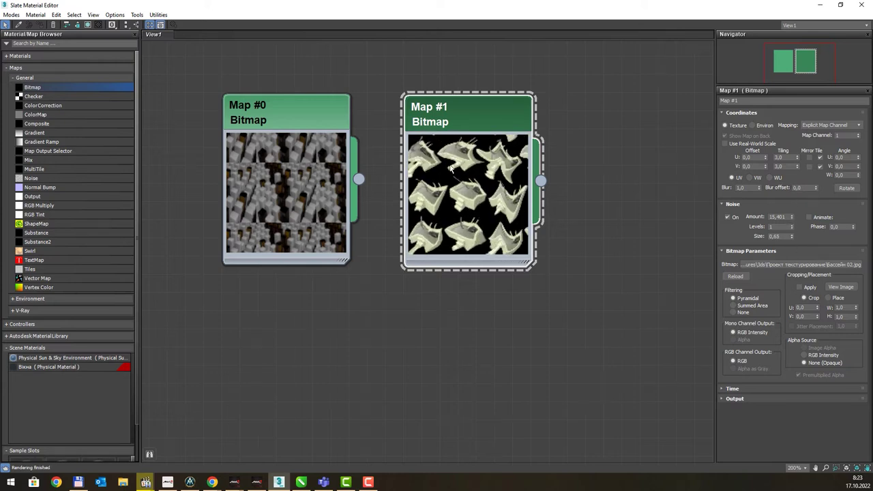
pyautogui.moveTo(784, 236); pyautogui.dragTo(730, 238)
pyautogui.write('1')
pyautogui.press('Return')
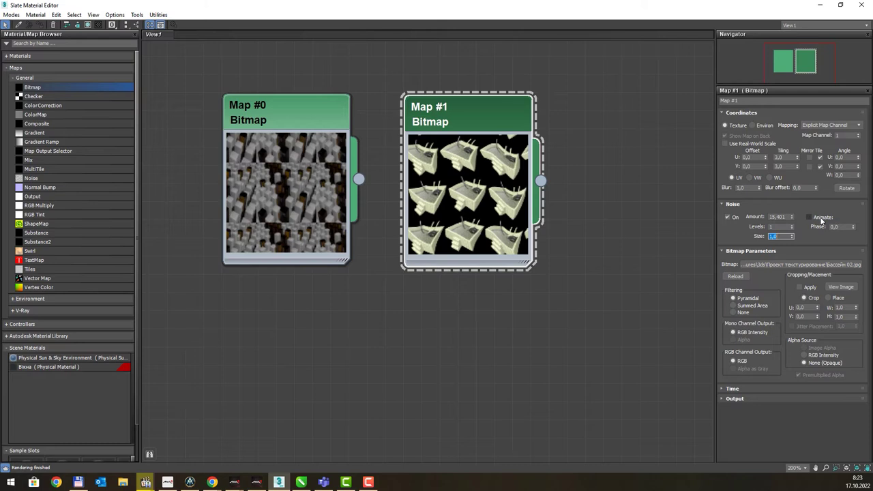
# Vary the noise phase with Animate, then switch both Animate and noise off.
pyautogui.click(809, 217)
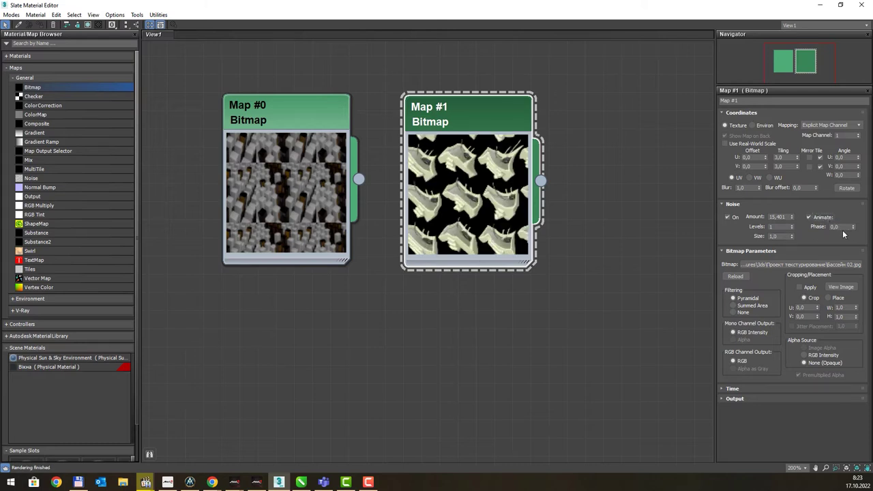
pyautogui.moveTo(853, 230); pyautogui.dragTo(854, 234)
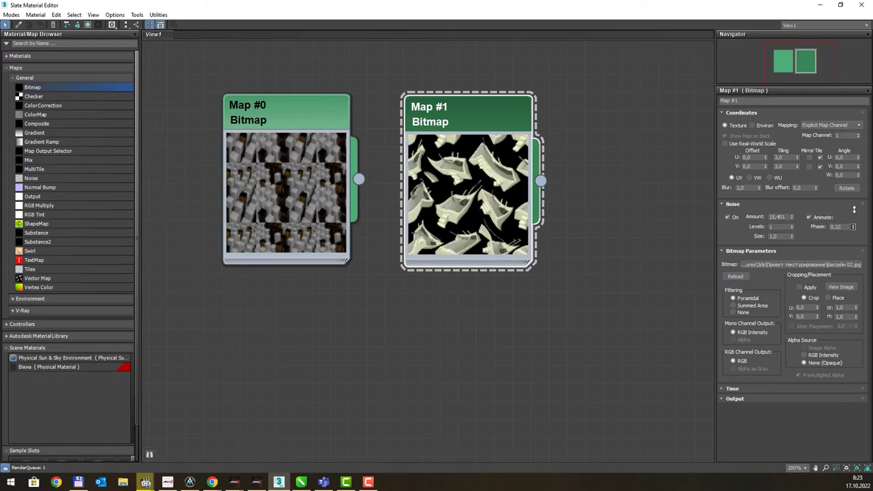
pyautogui.click(809, 217)
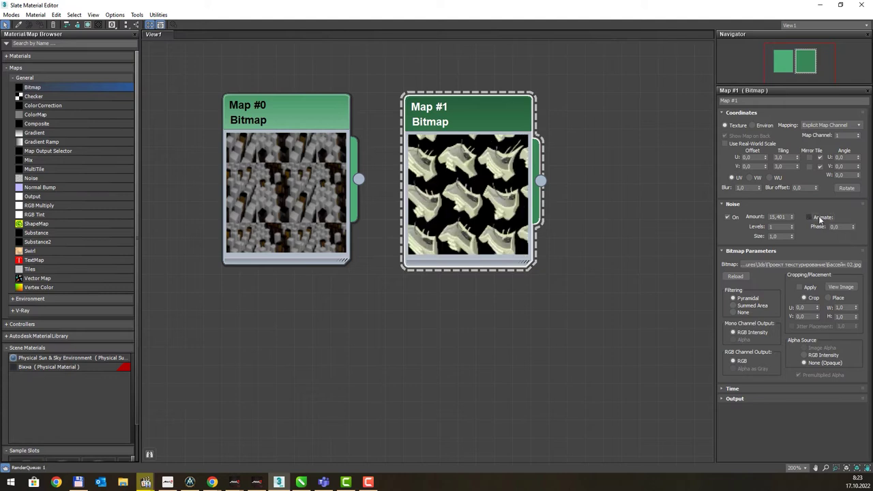
pyautogui.click(728, 217)
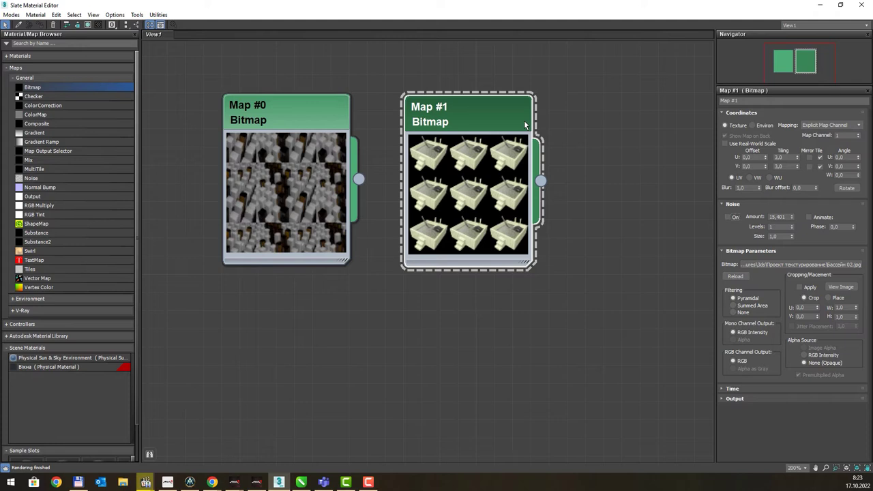
# Load Бассейн 01.jpg as the image for the Map #1 bitmap.
pyautogui.click(772, 266)
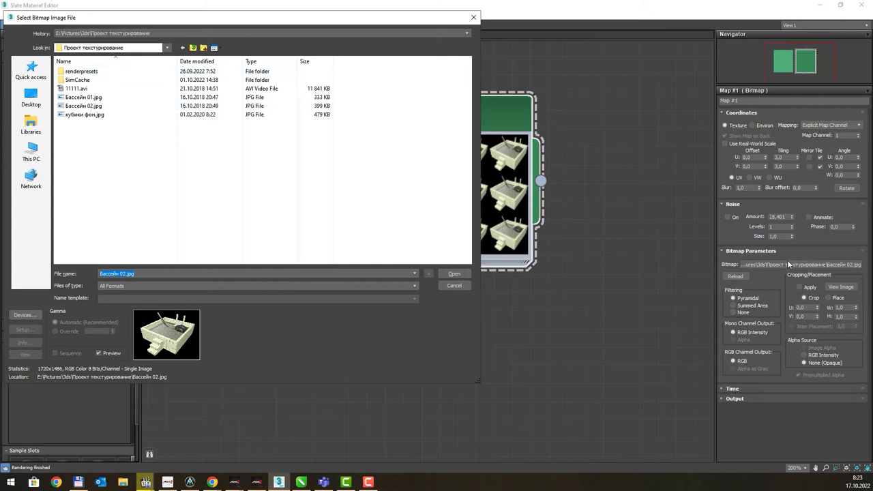
pyautogui.click(94, 98)
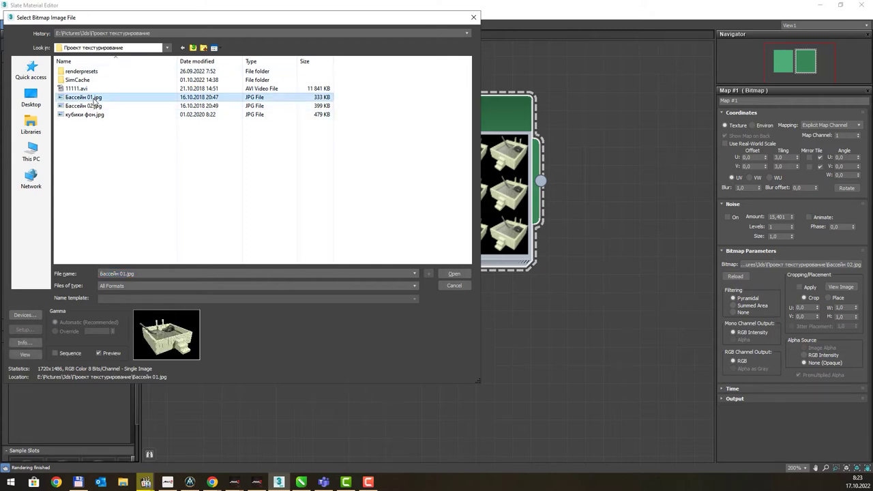
pyautogui.click(448, 274)
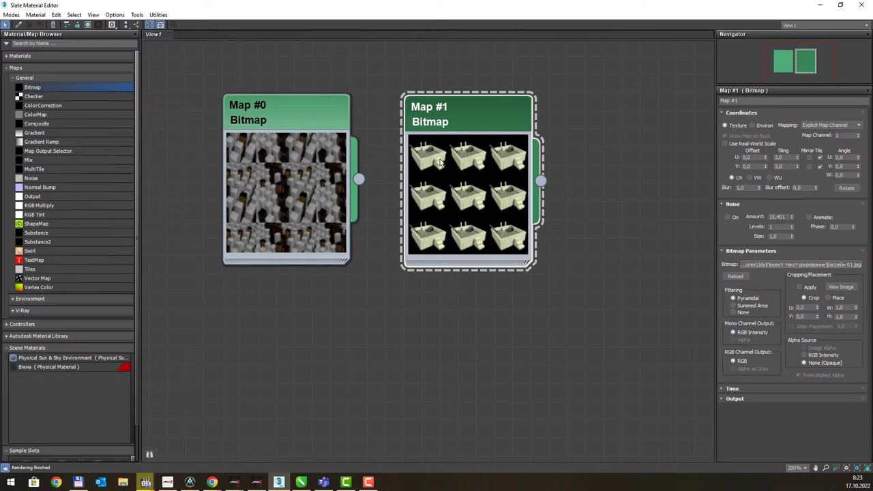
# Reload the bitmap image and reposition the Map #1 node.
pyautogui.moveTo(488, 123); pyautogui.dragTo(509, 113)
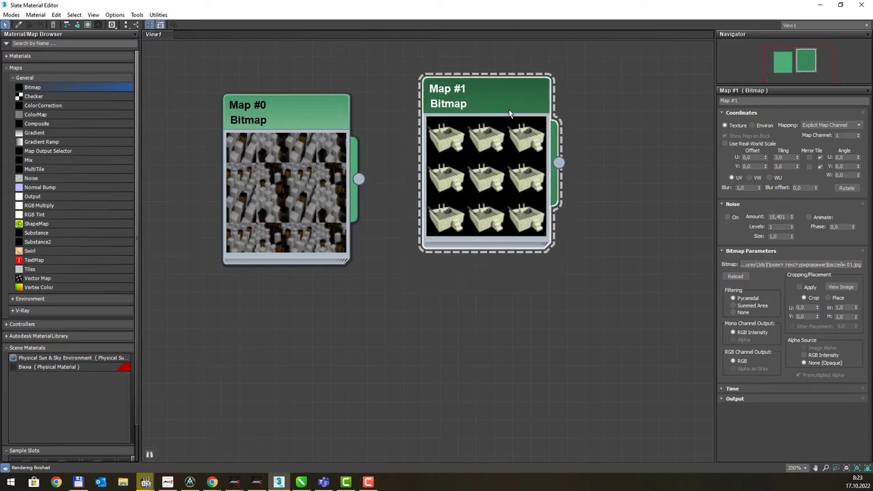
pyautogui.click(734, 276)
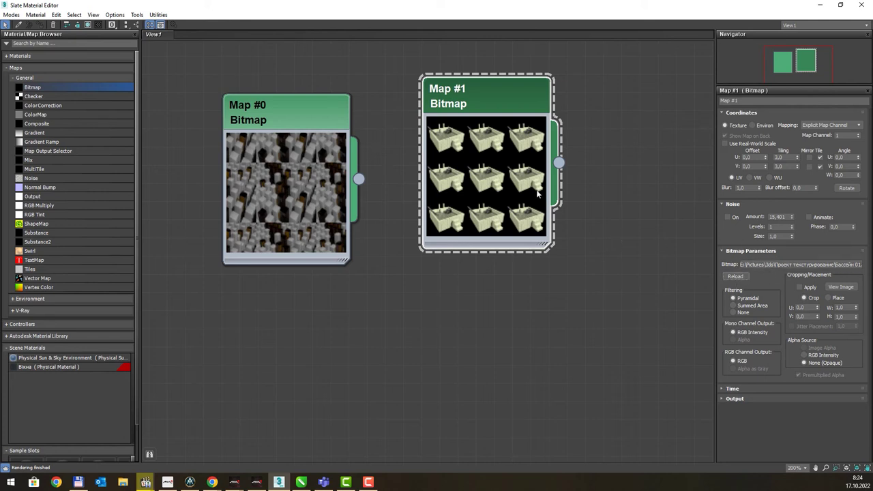
pyautogui.moveTo(496, 103); pyautogui.dragTo(495, 121)
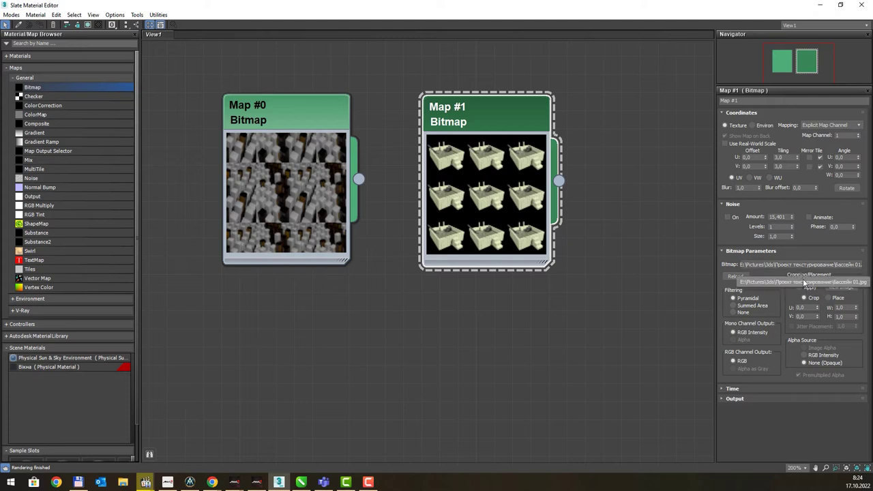
# Open the bitmap's crop view and show the whole pool image in it.
pyautogui.click(841, 290)
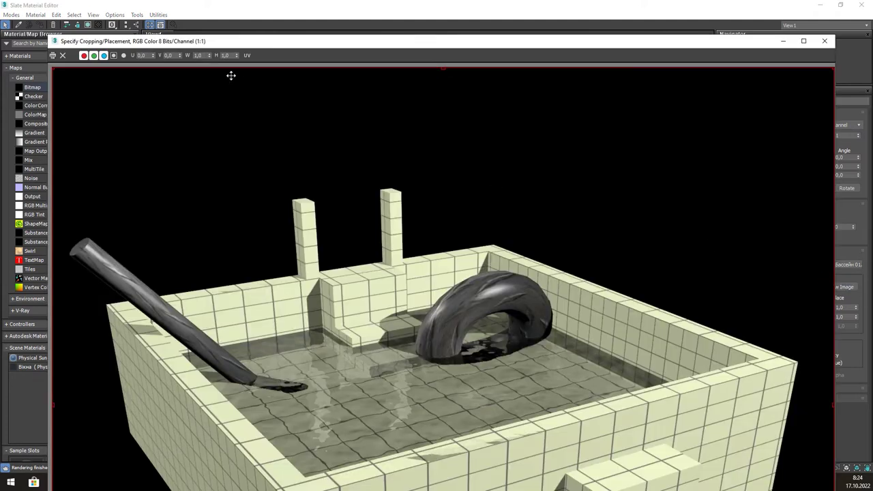
pyautogui.moveTo(202, 41)
pyautogui.mouseDown()
pyautogui.moveTo(449, 150)
pyautogui.moveTo(360, 13)
pyautogui.mouseUp()
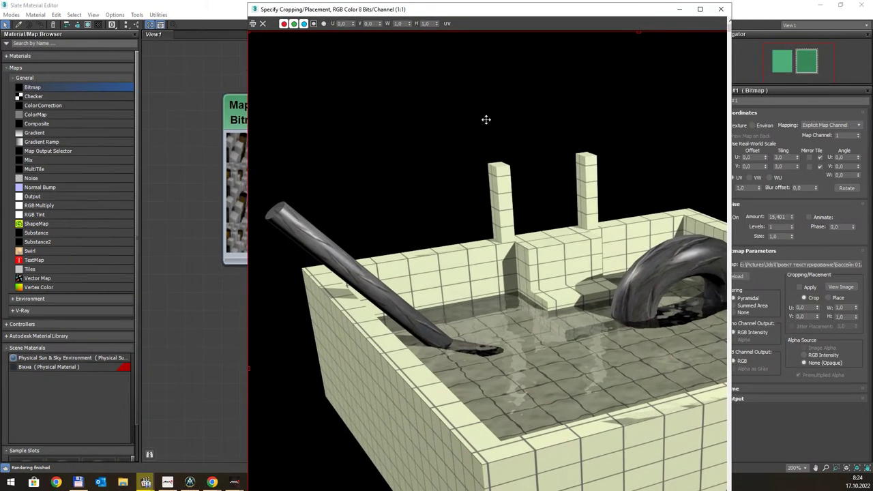
pyautogui.scroll(-2, 481, 130)
pyautogui.scroll(1, 476, 140)
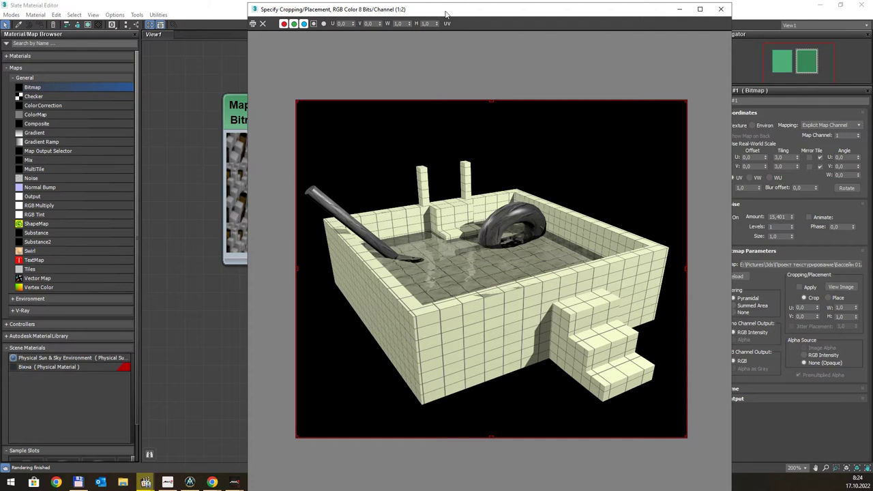
pyautogui.moveTo(460, 15); pyautogui.dragTo(505, 9)
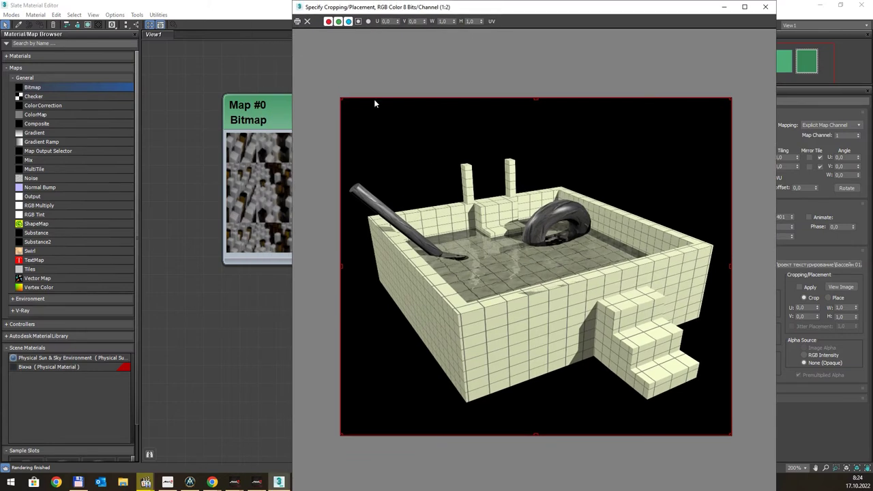
# Tighten the red crop region around the pool stairs and enable Cropping/Placement Apply.
pyautogui.moveTo(339, 97)
pyautogui.mouseDown()
pyautogui.moveTo(571, 262)
pyautogui.moveTo(587, 283)
pyautogui.mouseUp()
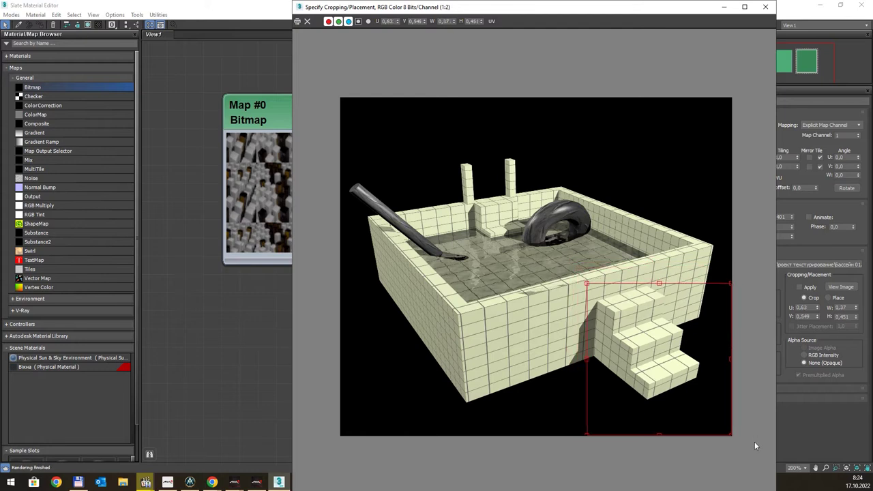
pyautogui.moveTo(730, 437); pyautogui.dragTo(713, 403)
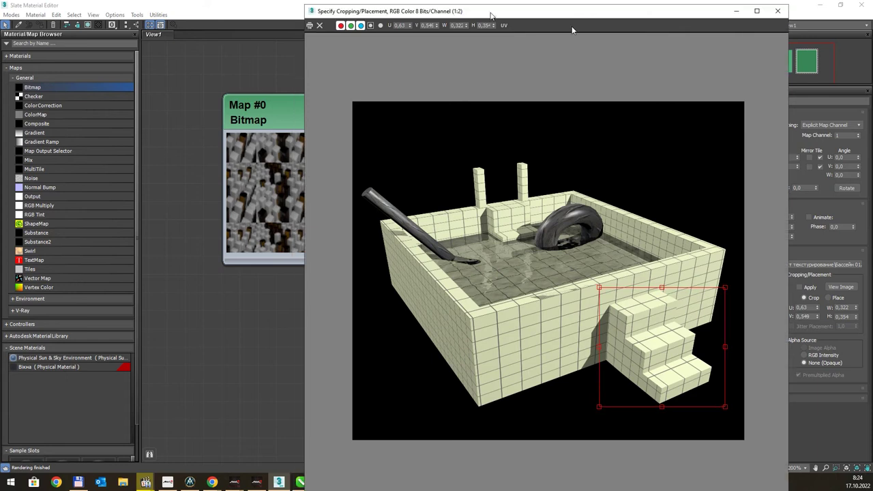
pyautogui.moveTo(451, 7)
pyautogui.mouseDown()
pyautogui.moveTo(704, 52)
pyautogui.moveTo(243, 37)
pyautogui.mouseUp()
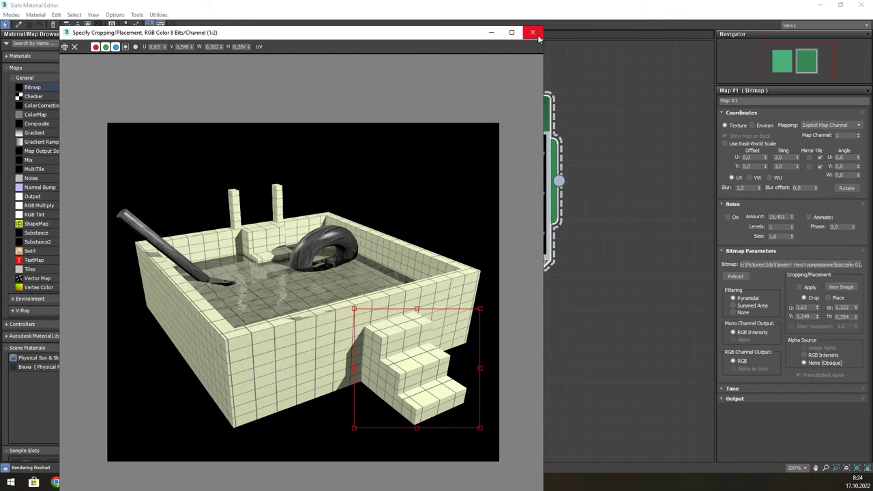
pyautogui.moveTo(435, 37)
pyautogui.mouseDown()
pyautogui.moveTo(298, 7)
pyautogui.moveTo(341, 9)
pyautogui.moveTo(314, 38)
pyautogui.mouseUp()
pyautogui.click(801, 286)
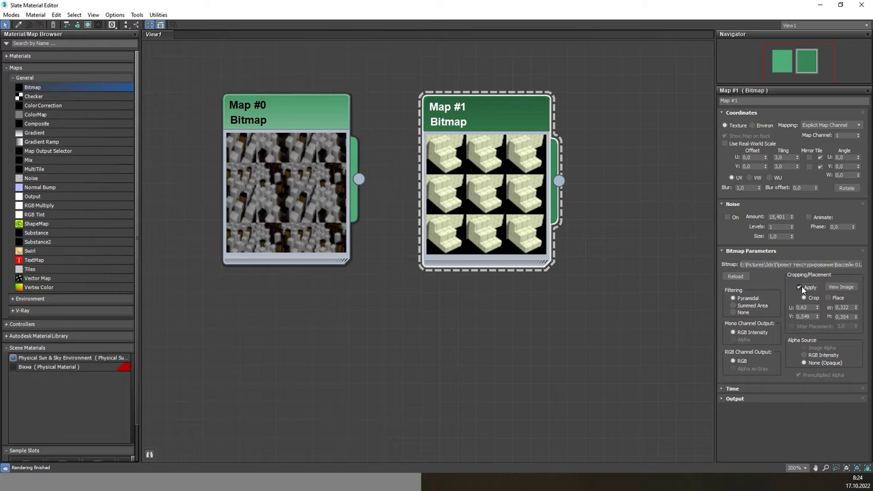
# Move the Map #1 crop box onto the pool floor and water, ending at U 0.248.
pyautogui.click(840, 286)
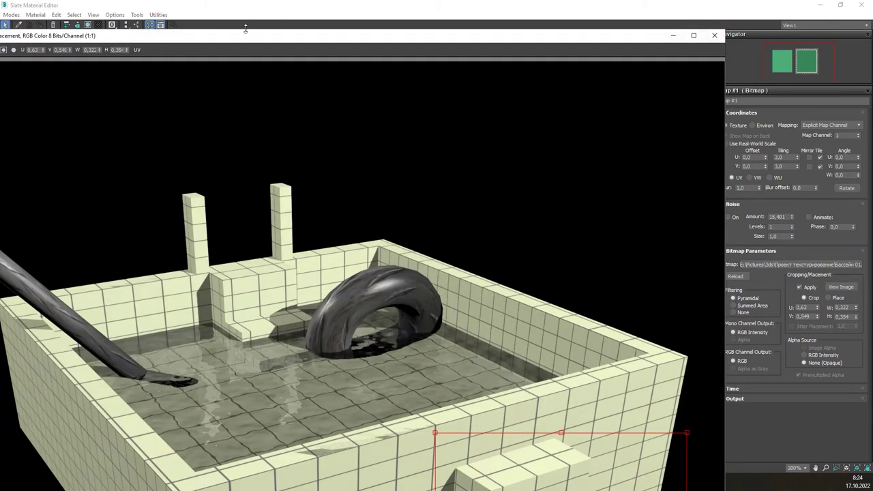
pyautogui.moveTo(250, 39)
pyautogui.mouseDown()
pyautogui.moveTo(365, 40)
pyautogui.moveTo(428, 338)
pyautogui.moveTo(13, 48)
pyautogui.mouseUp()
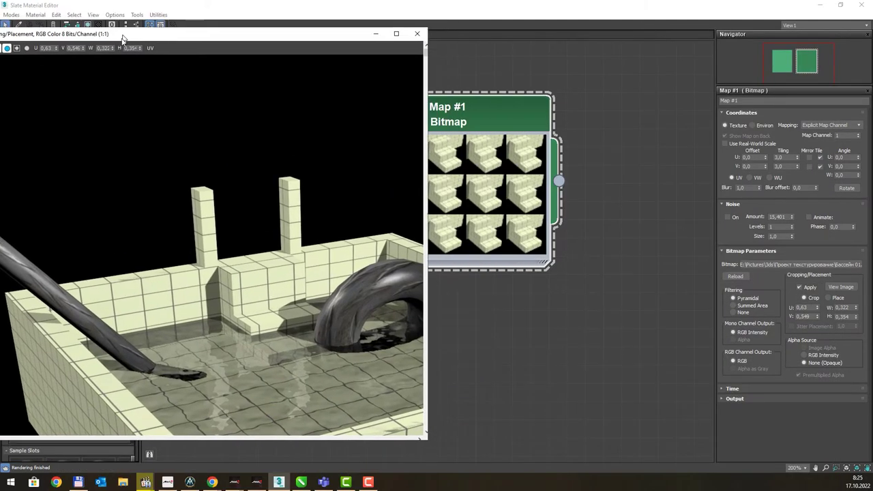
pyautogui.scroll(-2, 256, 192)
pyautogui.scroll(-1, 255, 192)
pyautogui.scroll(1, 239, 229)
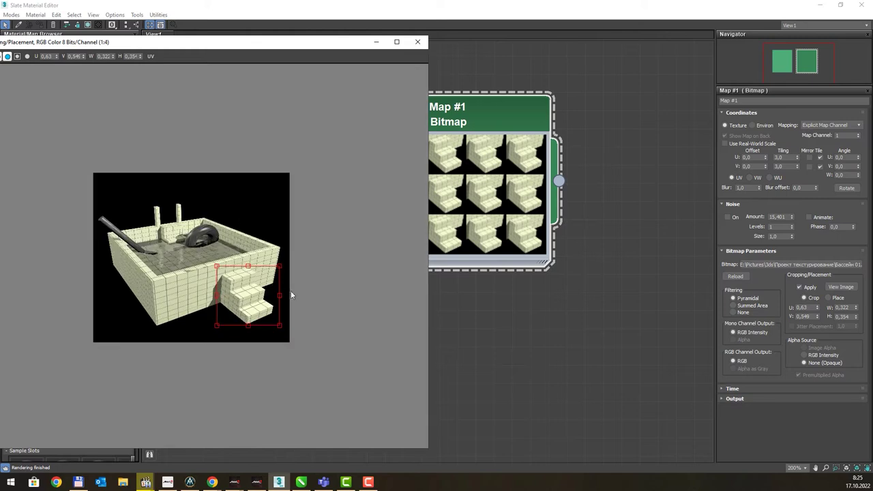
pyautogui.moveTo(243, 290)
pyautogui.mouseDown()
pyautogui.moveTo(157, 254)
pyautogui.moveTo(164, 256)
pyautogui.mouseUp()
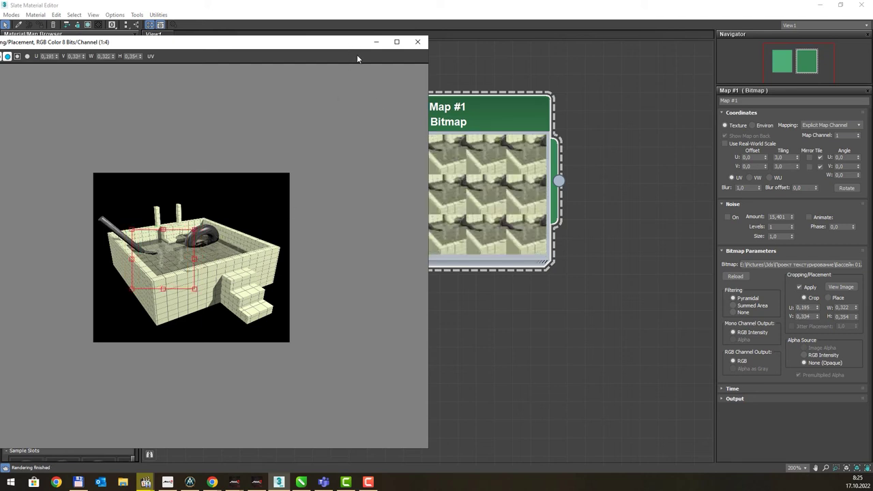
pyautogui.moveTo(422, 448); pyautogui.dragTo(239, 188)
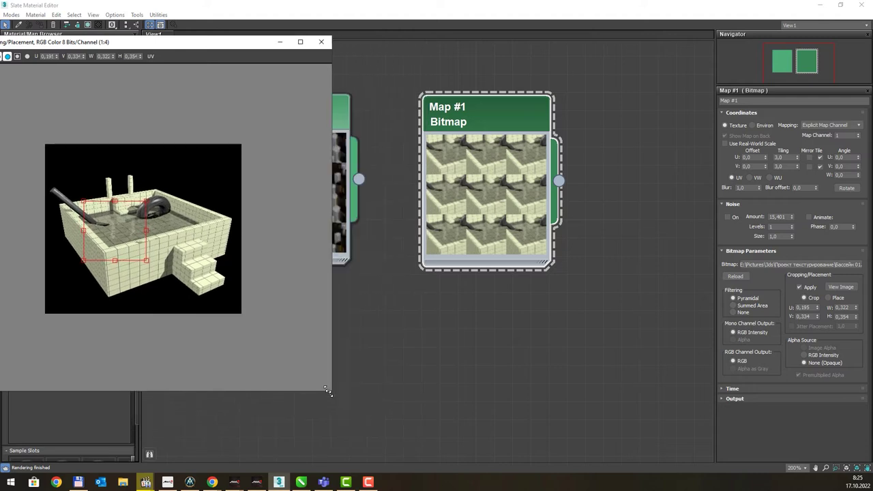
pyautogui.moveTo(218, 50); pyautogui.dragTo(299, 72)
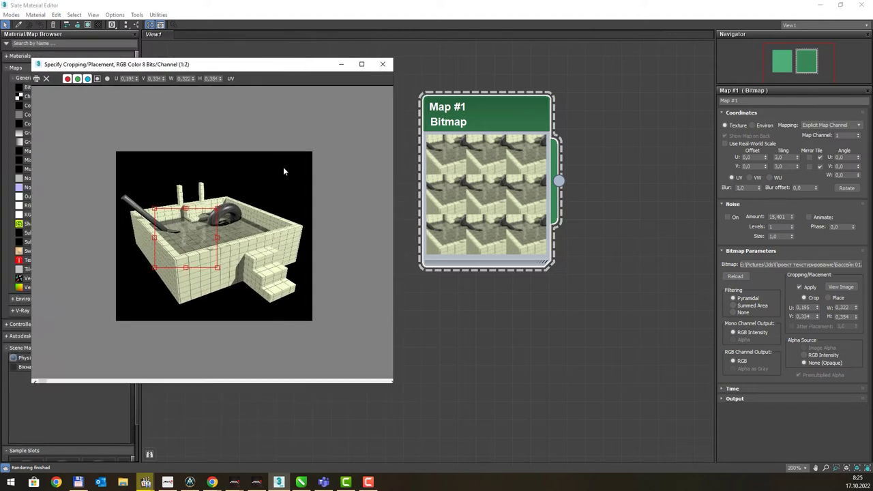
pyautogui.scroll(2, 283, 166)
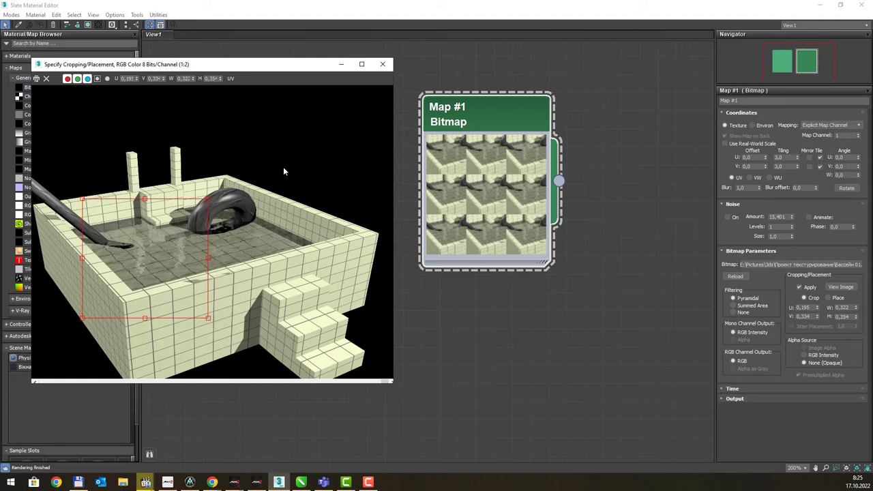
pyautogui.moveTo(145, 255); pyautogui.dragTo(167, 255)
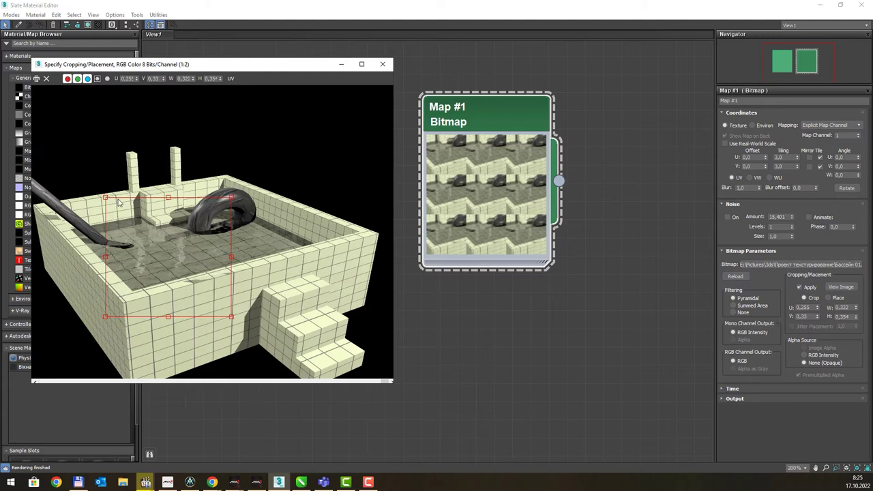
pyautogui.moveTo(186, 248); pyautogui.dragTo(184, 249)
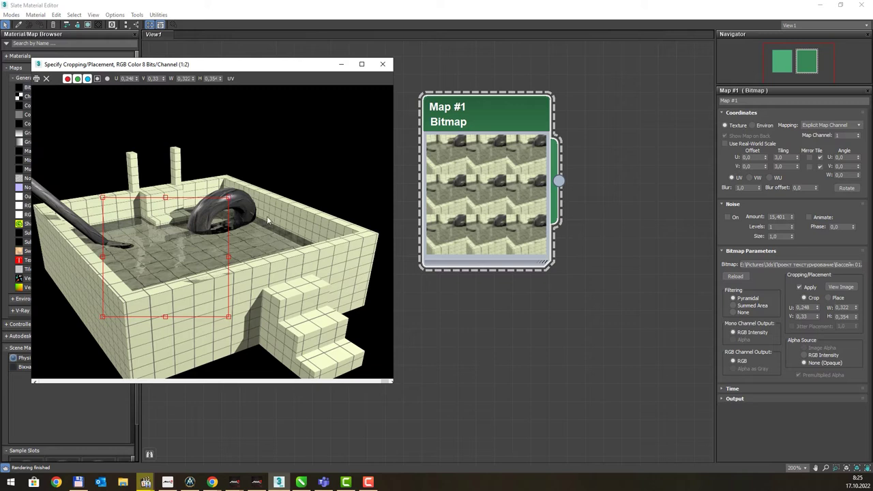
# Set Cropping/Placement to Place after comparing with Crop, then view the image.
pyautogui.click(835, 300)
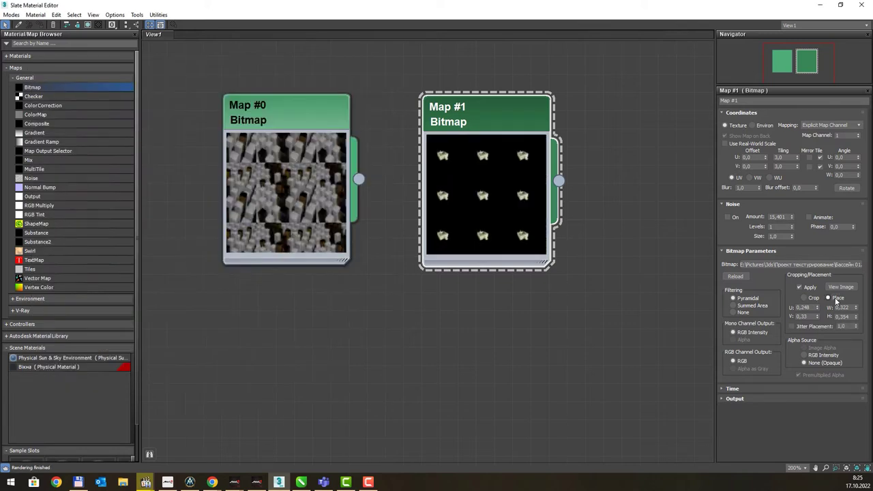
pyautogui.click(812, 299)
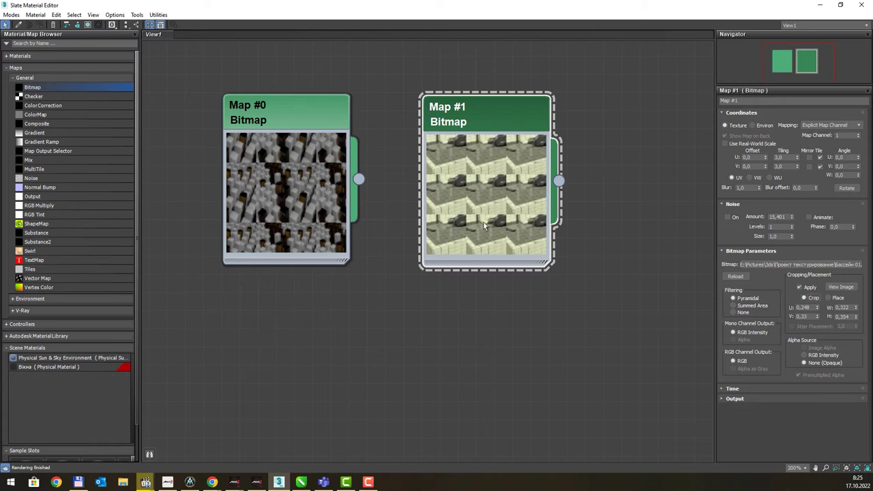
pyautogui.click(836, 298)
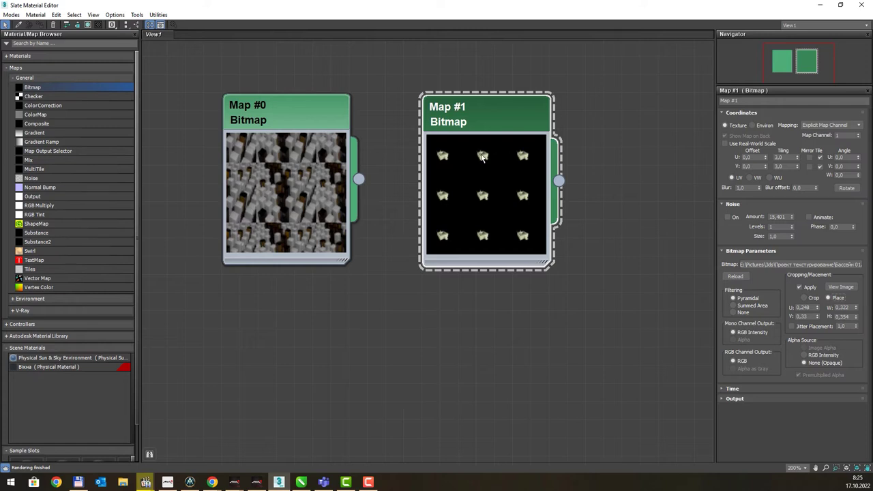
pyautogui.click(849, 287)
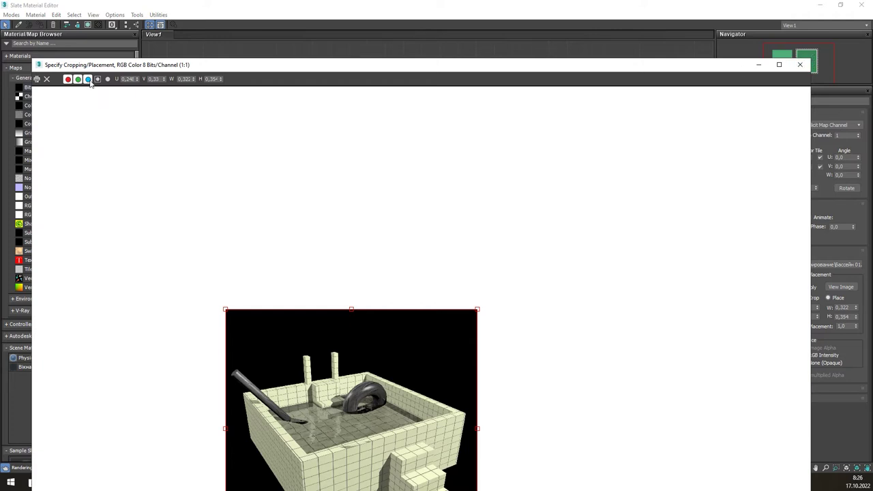
# Return the bitmap to Crop mode and briefly check the image viewer.
pyautogui.moveTo(129, 65)
pyautogui.mouseDown()
pyautogui.moveTo(223, 5)
pyautogui.moveTo(186, 32)
pyautogui.mouseUp()
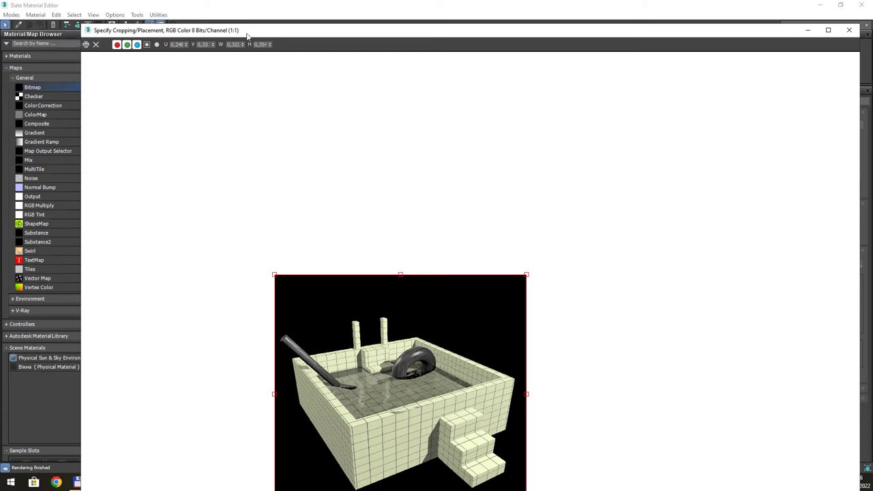
pyautogui.moveTo(520, 32); pyautogui.dragTo(172, 45)
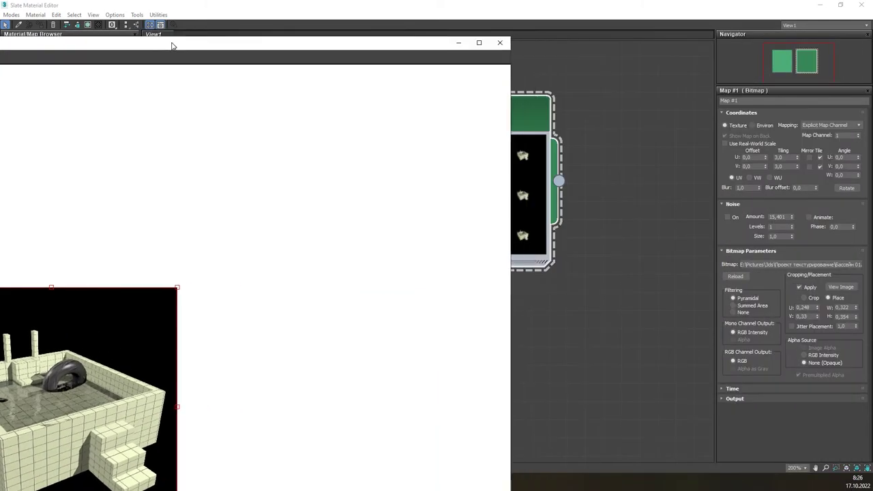
pyautogui.click(811, 300)
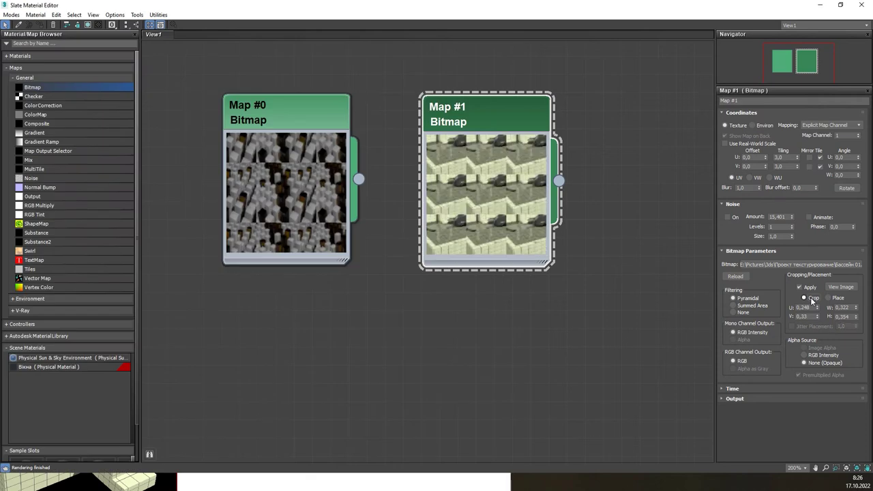
pyautogui.doubleClick(807, 307)
pyautogui.click(840, 286)
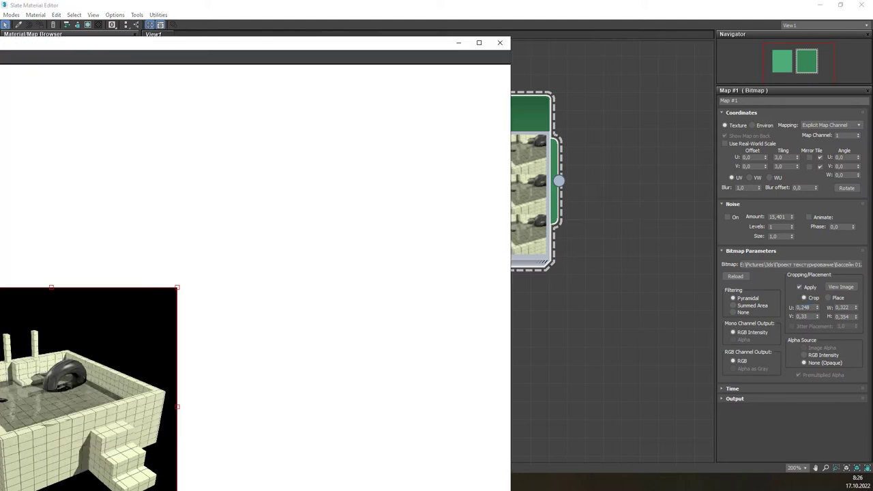
pyautogui.click(499, 43)
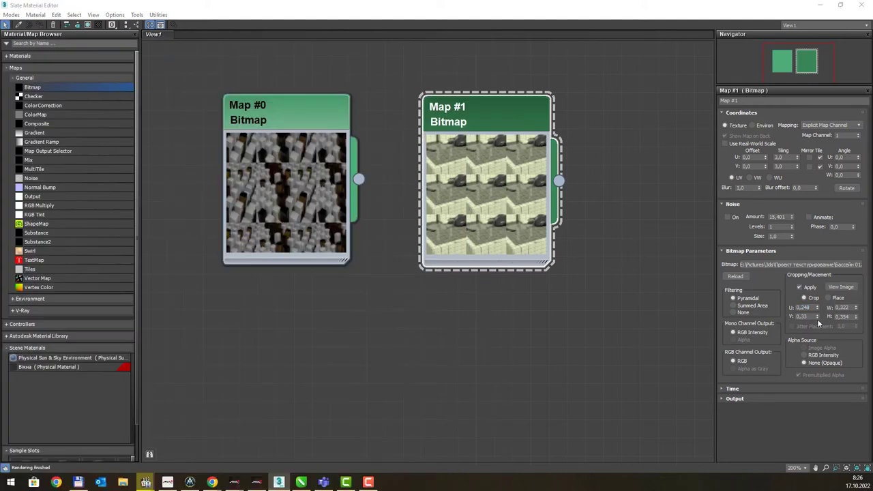
# Reset the U offset and crop width/height to zero and turn off Cropping/Placement Apply.
pyautogui.moveTo(817, 308); pyautogui.dragTo(819, 247)
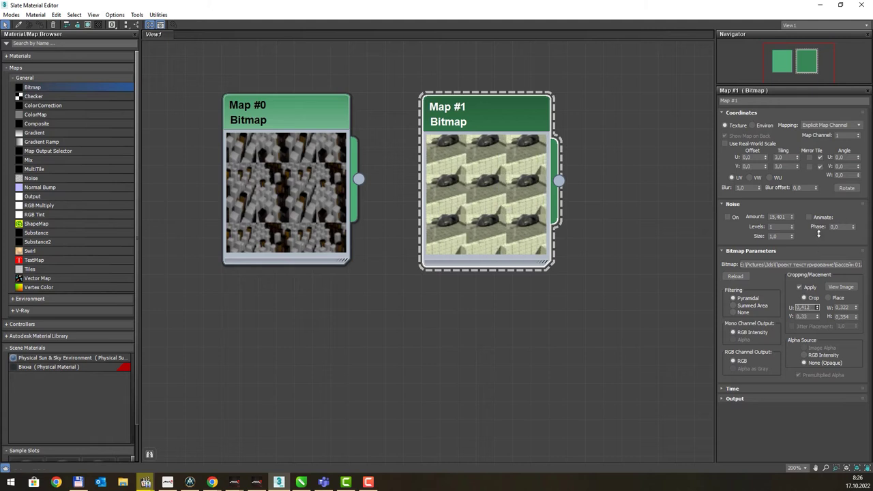
pyautogui.moveTo(818, 248); pyautogui.dragTo(821, 355)
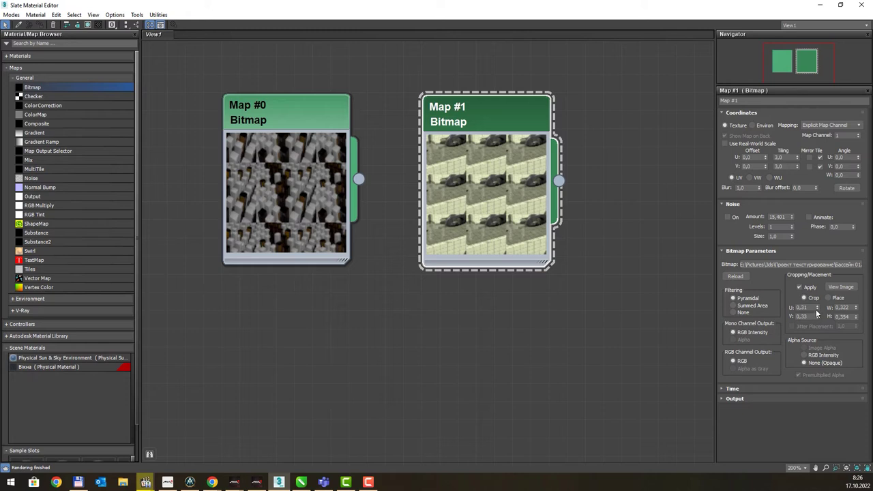
pyautogui.moveTo(817, 310); pyautogui.dragTo(823, 339)
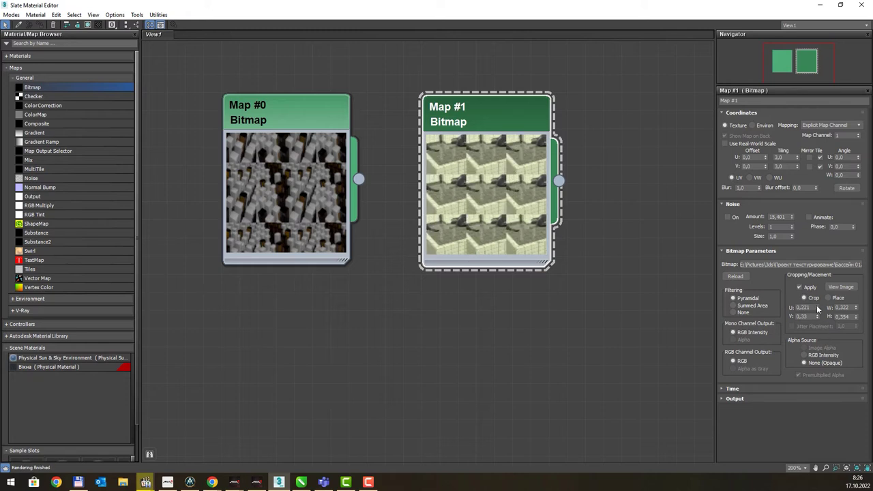
pyautogui.rightClick(818, 307)
pyautogui.moveTo(856, 308)
pyautogui.mouseDown()
pyautogui.moveTo(853, 276)
pyautogui.moveTo(871, 292)
pyautogui.mouseUp()
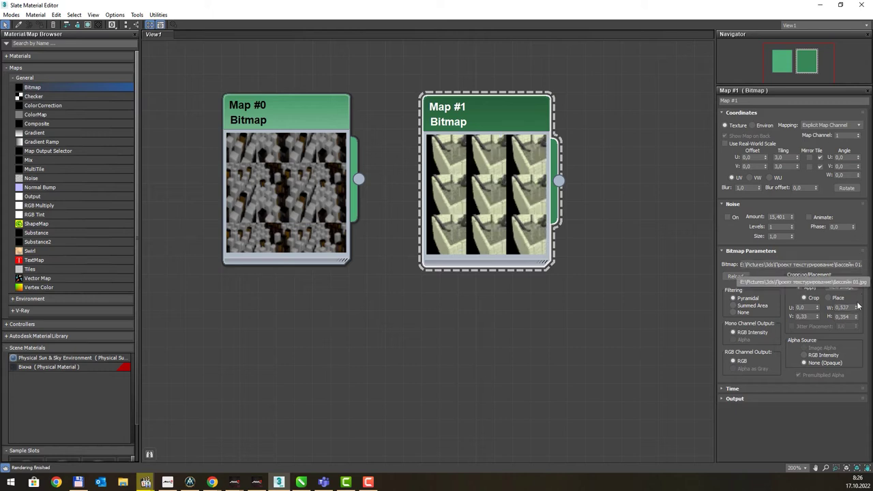
pyautogui.rightClick(860, 312)
pyautogui.click(858, 312)
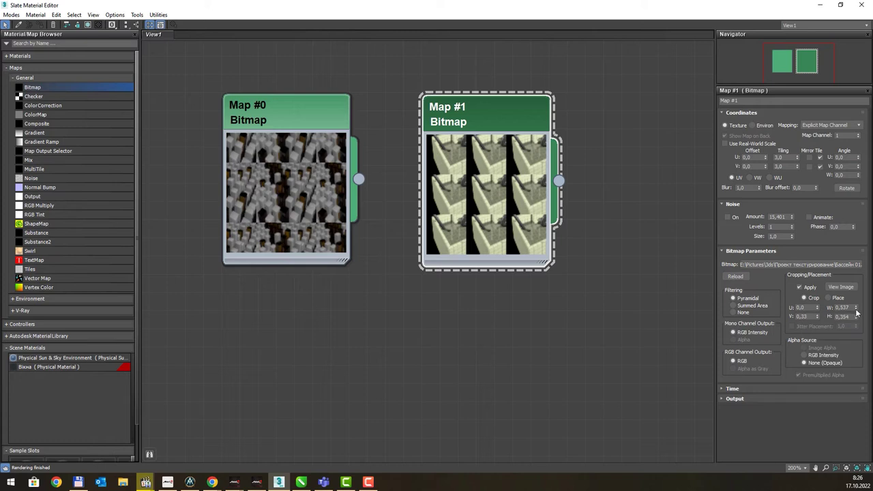
pyautogui.rightClick(857, 312)
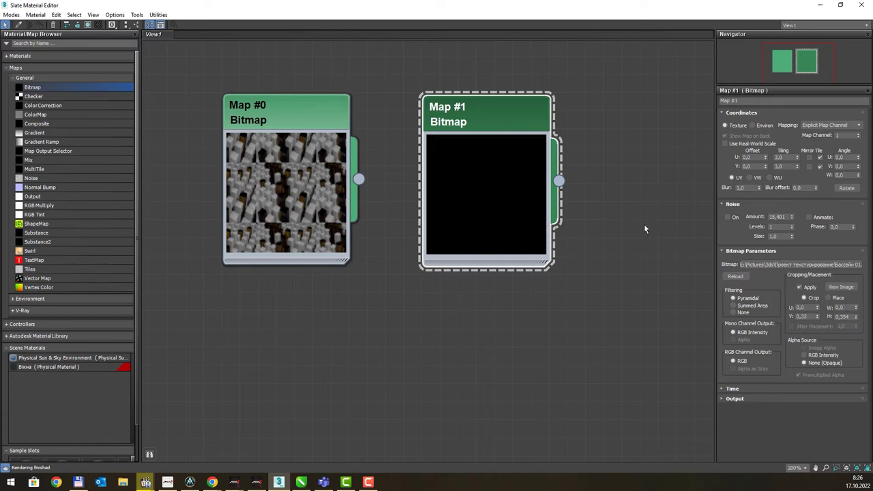
pyautogui.click(807, 289)
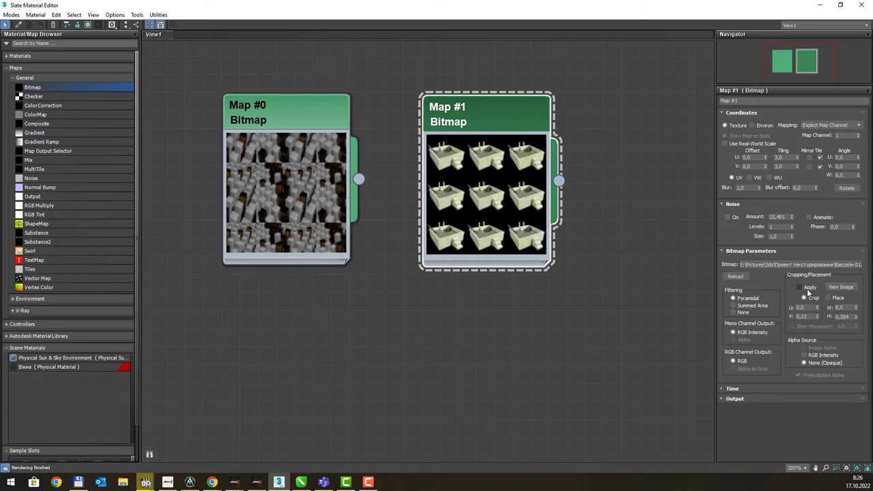
pyautogui.click(748, 305)
pyautogui.click(735, 298)
pyautogui.click(740, 306)
pyautogui.click(741, 310)
pyautogui.click(743, 298)
pyautogui.click(728, 388)
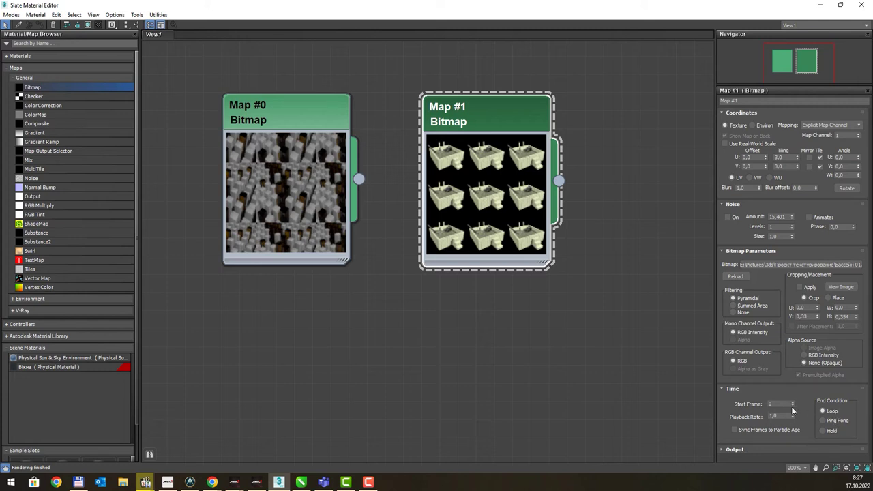
pyautogui.click(724, 388)
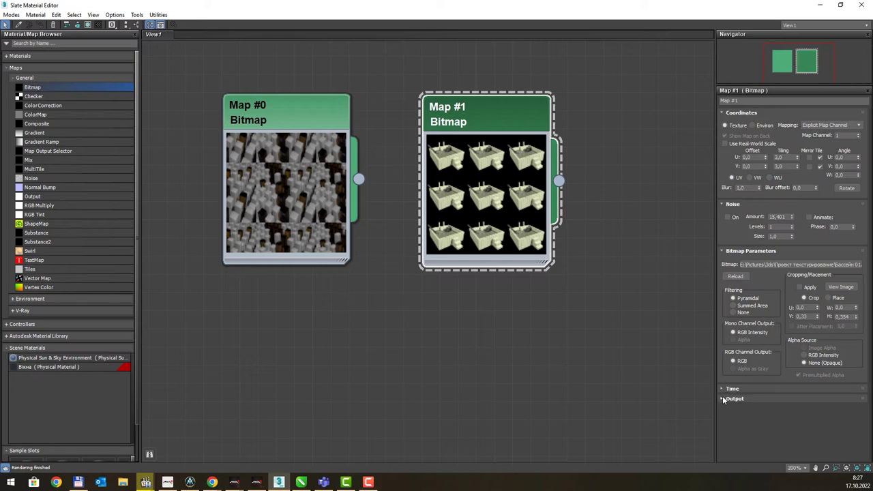
# In Map #1's Output rollout, uncheck Invert and enable the colour map.
pyautogui.click(726, 399)
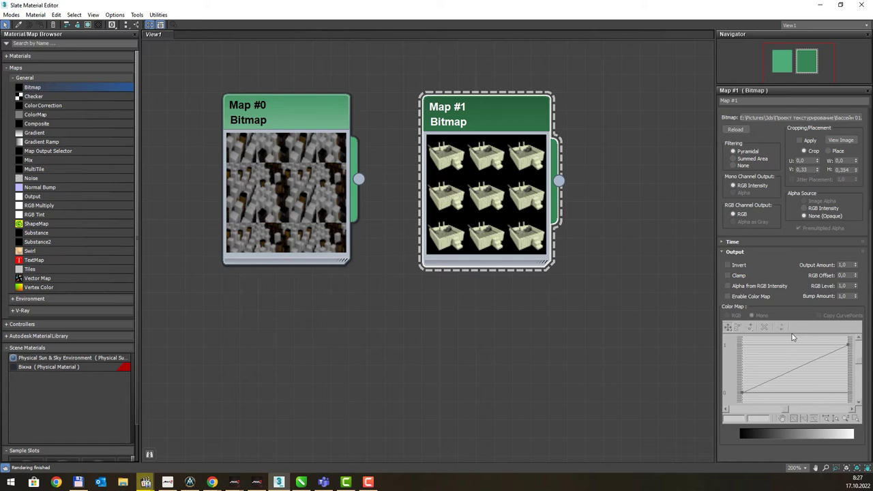
pyautogui.click(729, 265)
pyautogui.click(753, 296)
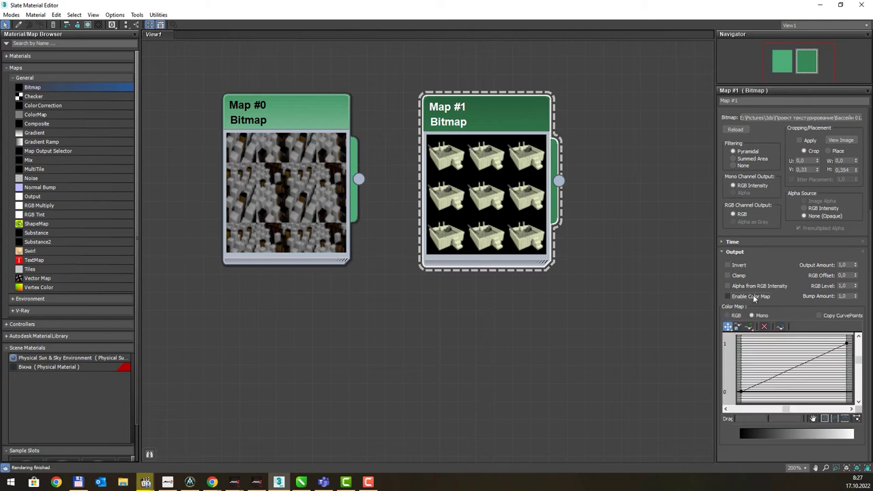
pyautogui.click(753, 294)
pyautogui.click(753, 295)
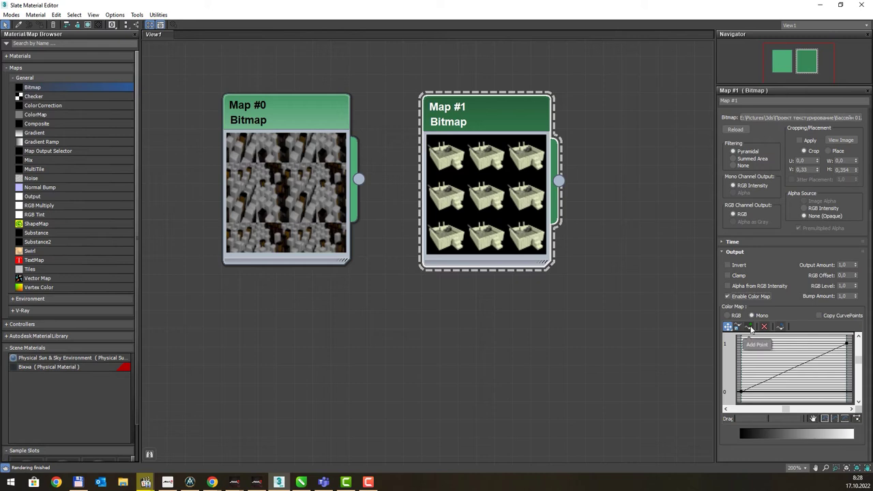
# Add a middle point to the Mono colour curve and lift it to 0.627.
pyautogui.click(748, 327)
pyautogui.click(791, 368)
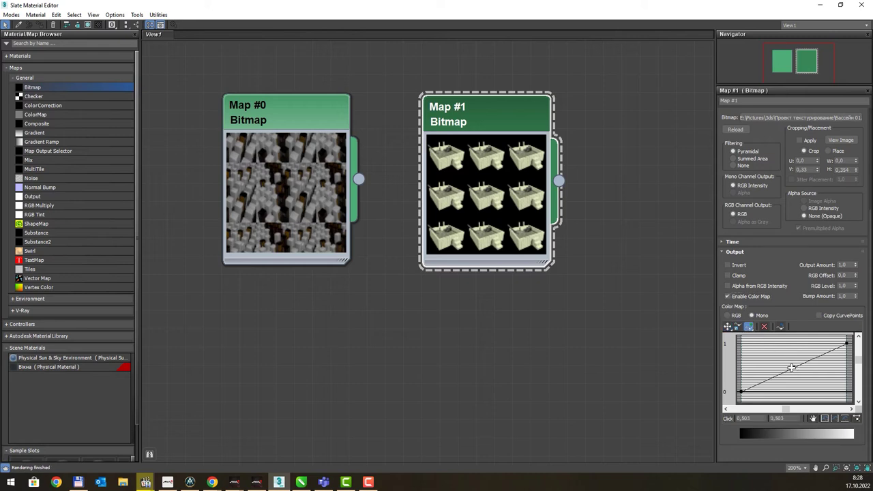
pyautogui.click(791, 368)
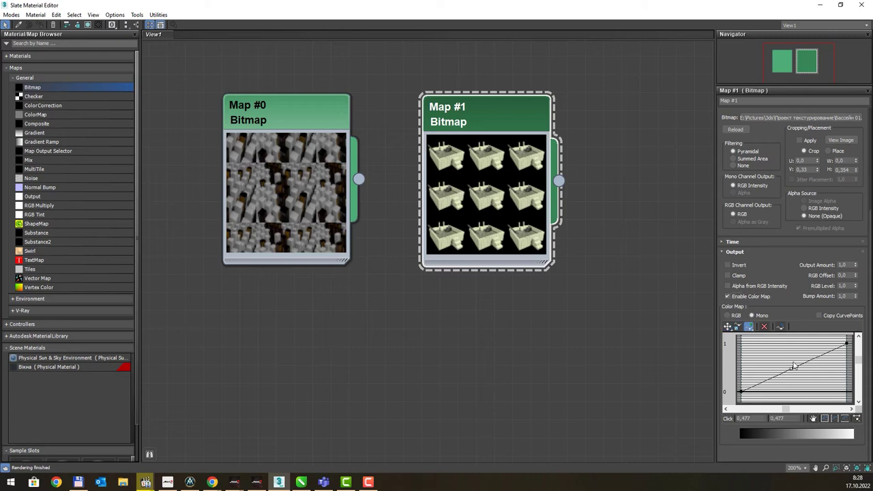
pyautogui.click(737, 326)
pyautogui.moveTo(793, 369)
pyautogui.mouseDown()
pyautogui.moveTo(800, 346)
pyautogui.moveTo(780, 360)
pyautogui.mouseUp()
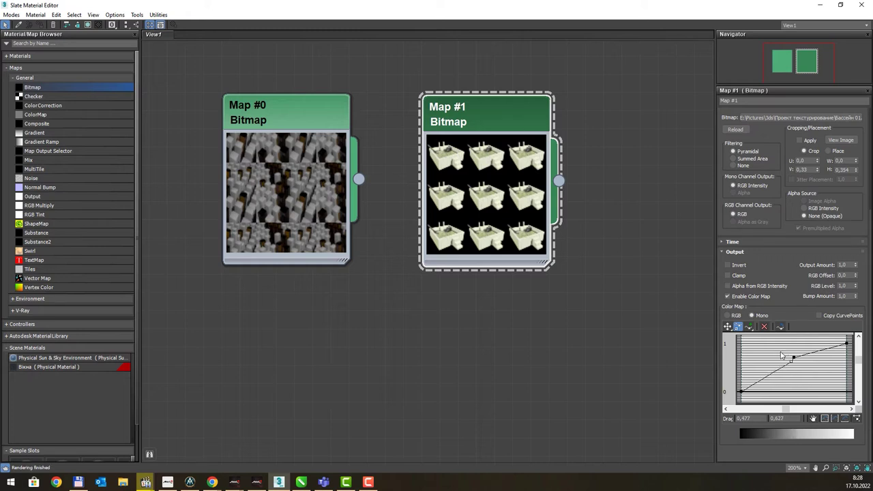
# Delete the Map #1 node and enable the colour map in Map #0's Output rollout.
pyautogui.press('Delete')
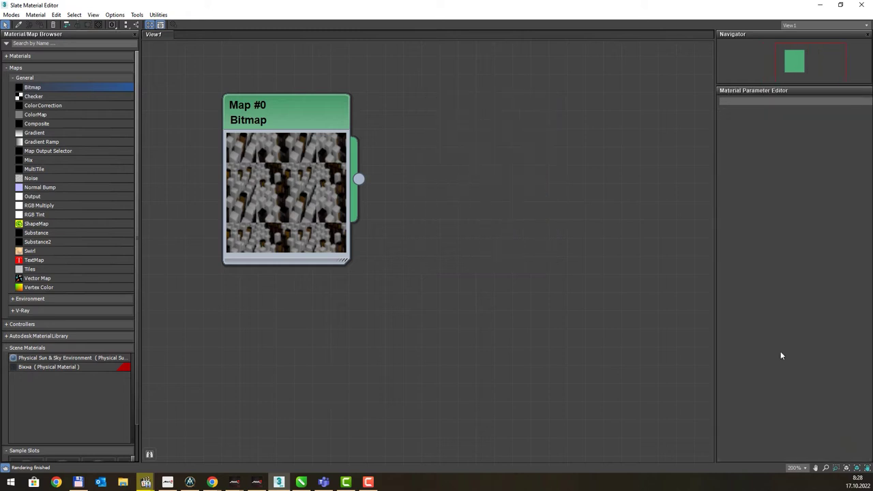
pyautogui.doubleClick(319, 120)
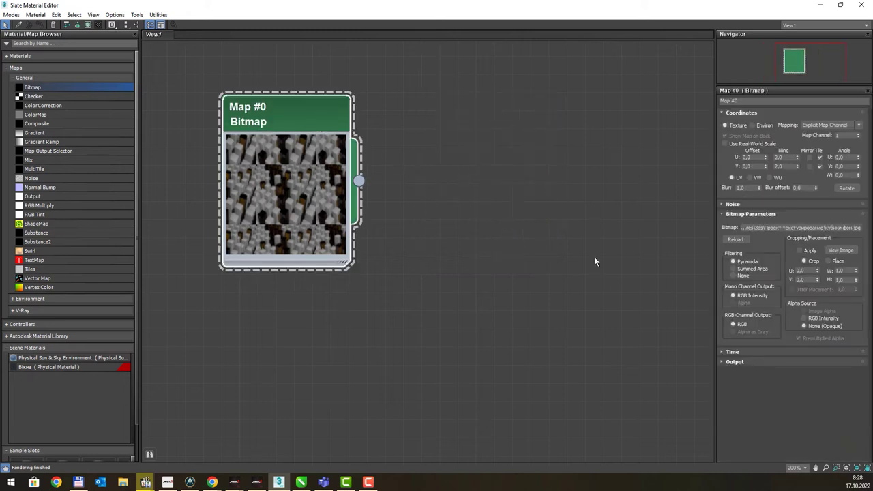
pyautogui.click(731, 362)
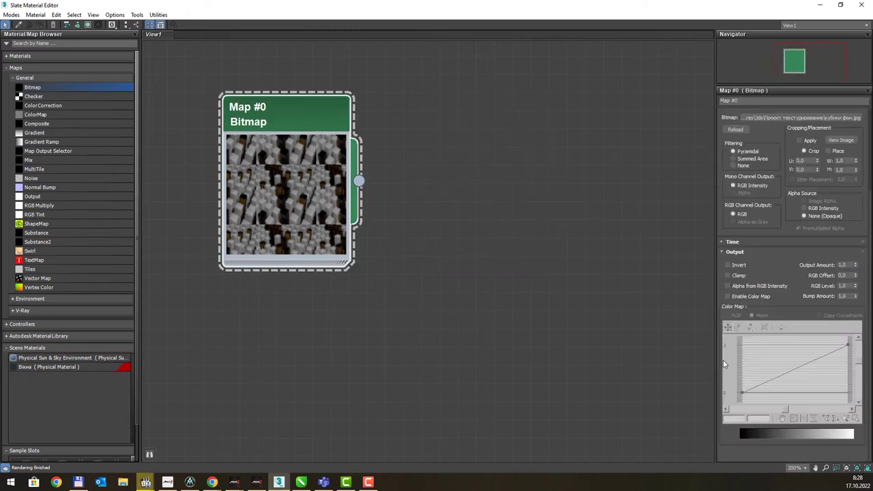
pyautogui.click(744, 297)
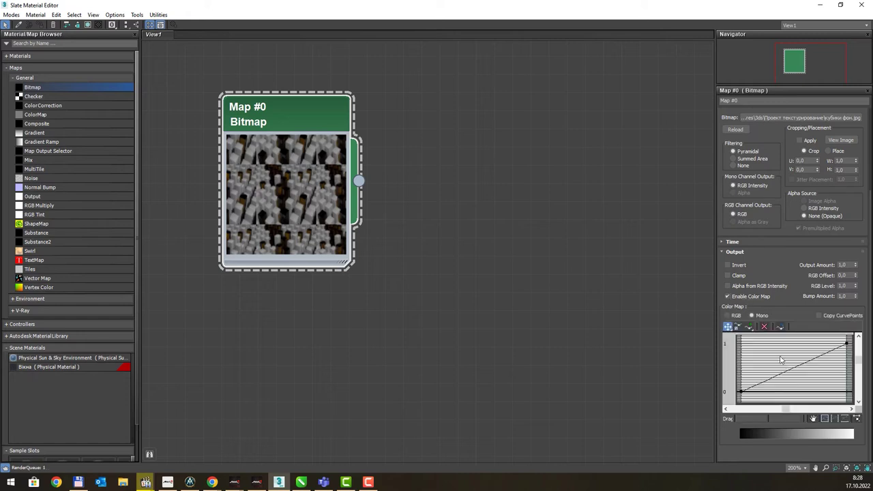
# Add a mid-curve point, then push the top endpoint above 1 and bottom below 0, reaching -0.404.
pyautogui.click(748, 327)
pyautogui.click(791, 369)
pyautogui.click(727, 326)
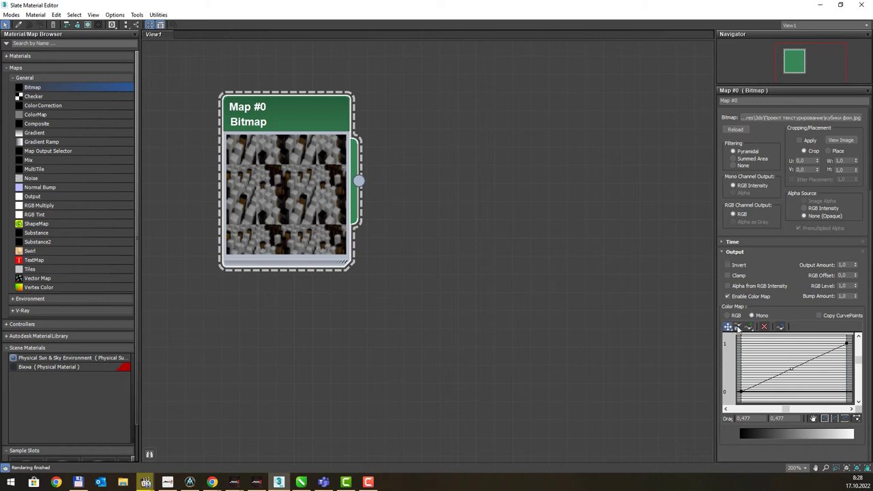
pyautogui.moveTo(791, 369); pyautogui.dragTo(784, 353)
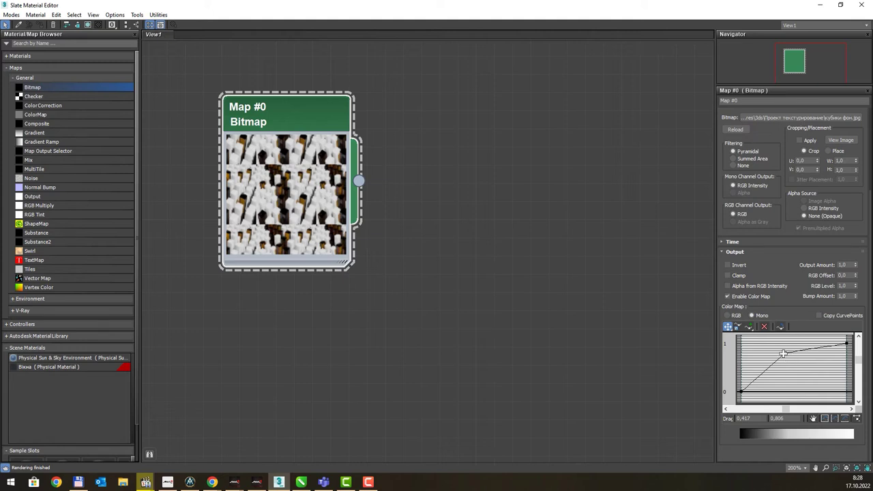
pyautogui.moveTo(785, 352)
pyautogui.mouseDown()
pyautogui.moveTo(790, 344)
pyautogui.moveTo(780, 345)
pyautogui.mouseUp()
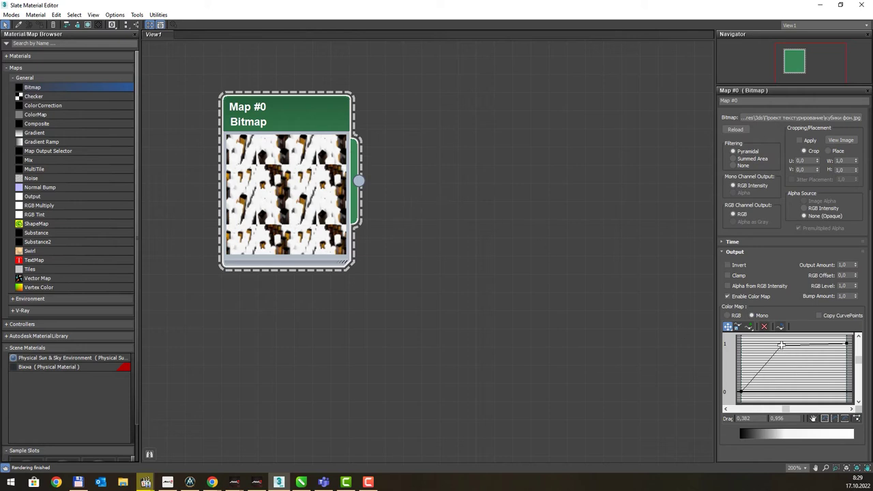
pyautogui.moveTo(782, 346)
pyautogui.mouseDown()
pyautogui.moveTo(796, 370)
pyautogui.moveTo(813, 378)
pyautogui.mouseUp()
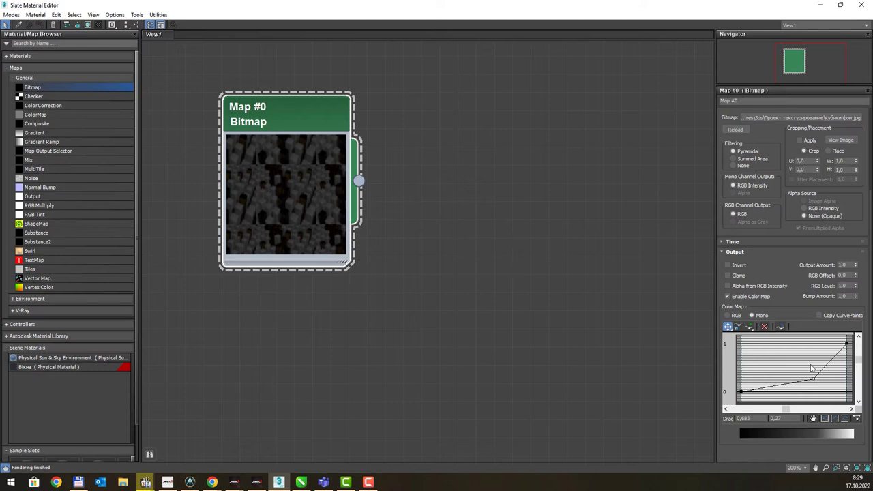
pyautogui.moveTo(813, 379); pyautogui.dragTo(796, 366)
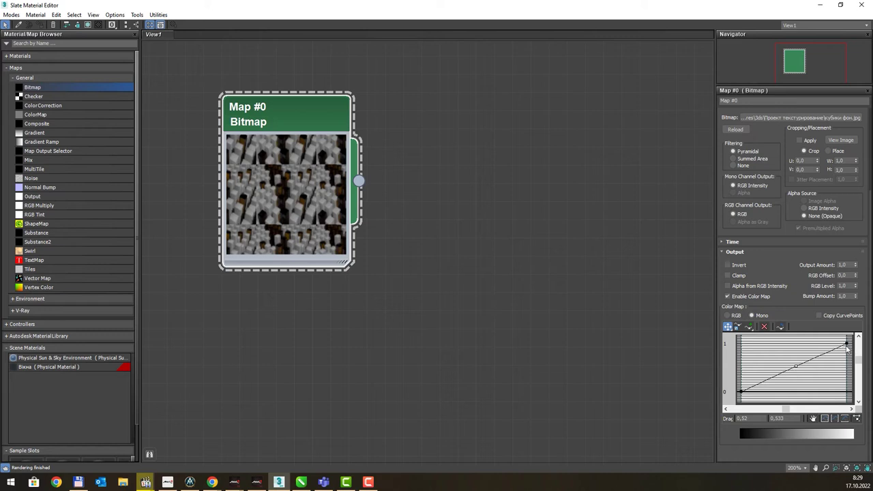
pyautogui.moveTo(847, 343); pyautogui.dragTo(846, 329)
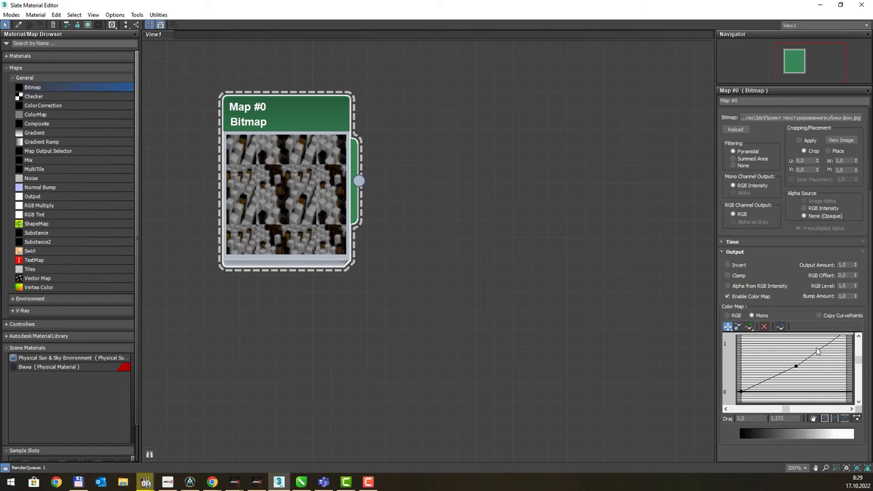
pyautogui.moveTo(741, 391); pyautogui.dragTo(778, 412)
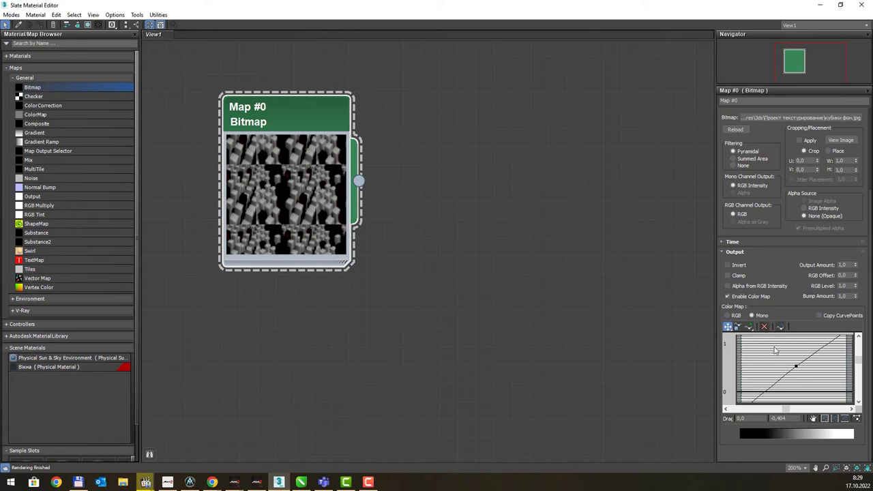
# Delete the mono curve's middle control point and pan and zoom to frame the whole curve.
pyautogui.click(795, 364)
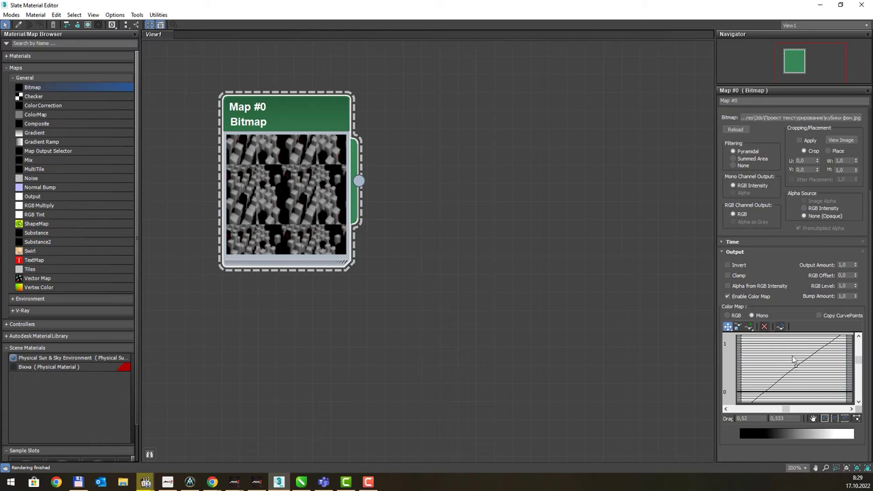
pyautogui.click(766, 328)
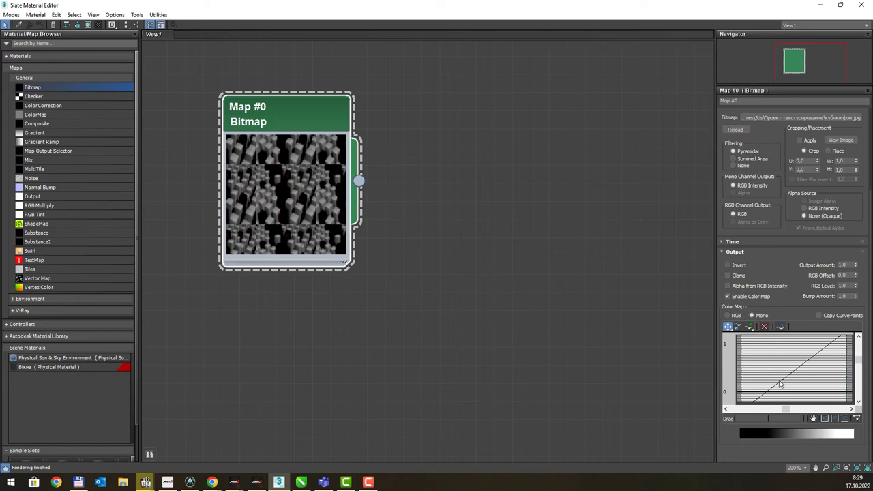
pyautogui.click(738, 328)
pyautogui.click(813, 419)
pyautogui.moveTo(795, 389); pyautogui.dragTo(796, 360)
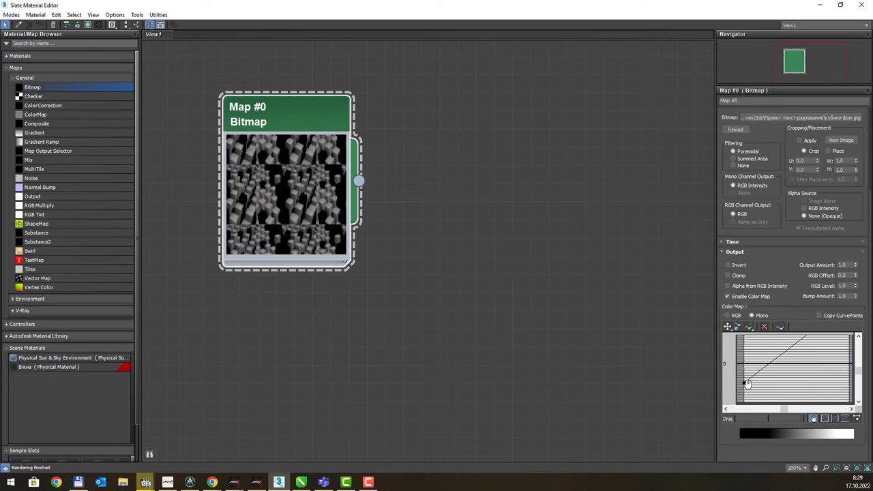
pyautogui.moveTo(744, 382)
pyautogui.mouseDown()
pyautogui.moveTo(832, 362)
pyautogui.moveTo(821, 386)
pyautogui.moveTo(824, 356)
pyautogui.mouseUp()
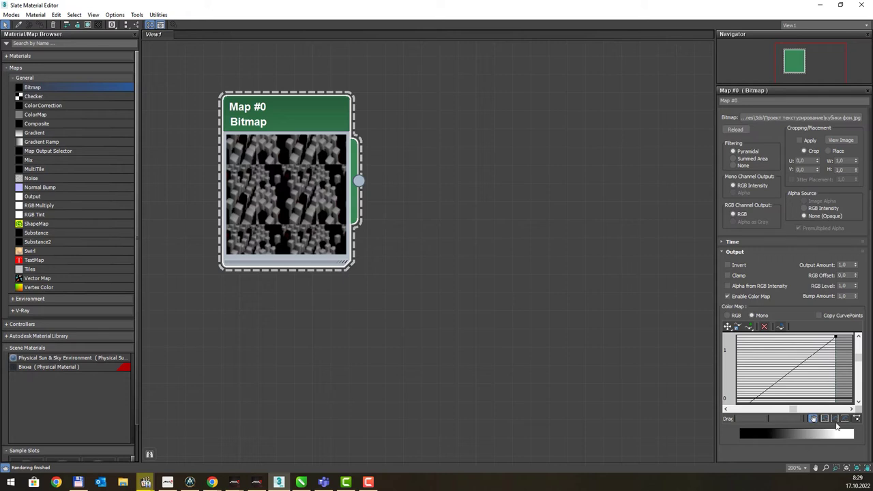
pyautogui.click(857, 418)
pyautogui.moveTo(821, 376); pyautogui.dragTo(802, 375)
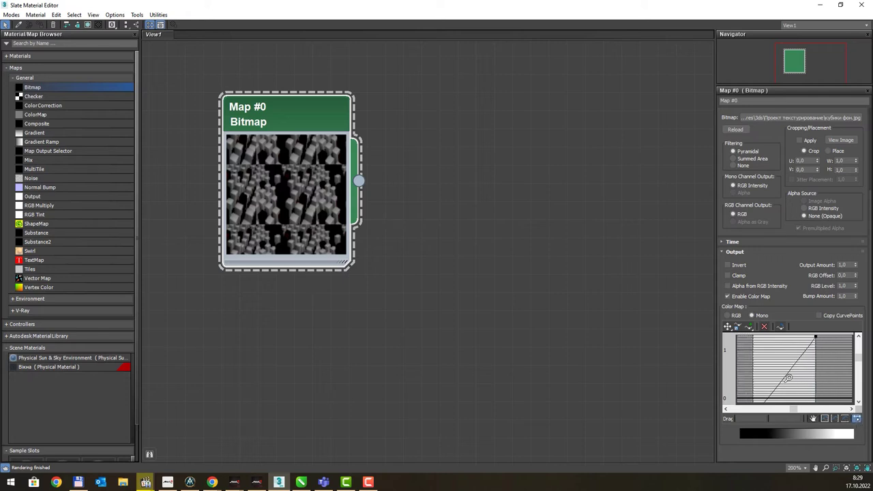
pyautogui.click(845, 418)
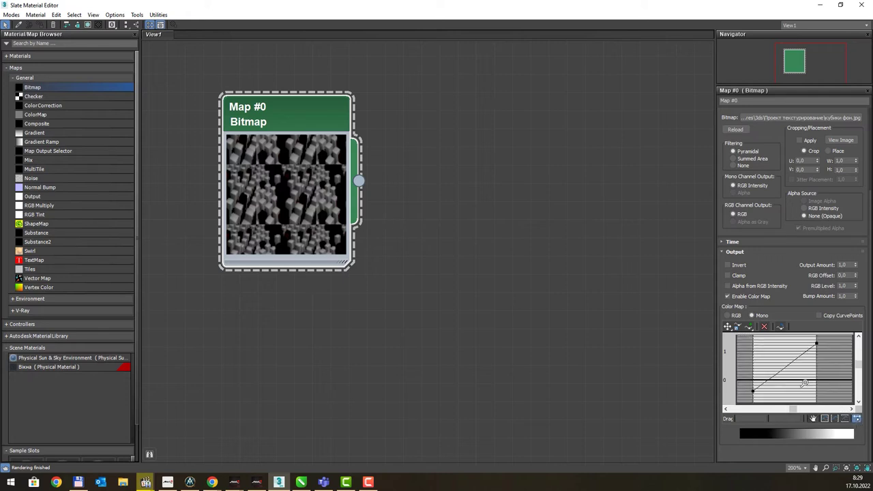
pyautogui.click(812, 418)
pyautogui.moveTo(806, 371)
pyautogui.mouseDown()
pyautogui.moveTo(803, 380)
pyautogui.moveTo(808, 372)
pyautogui.mouseUp()
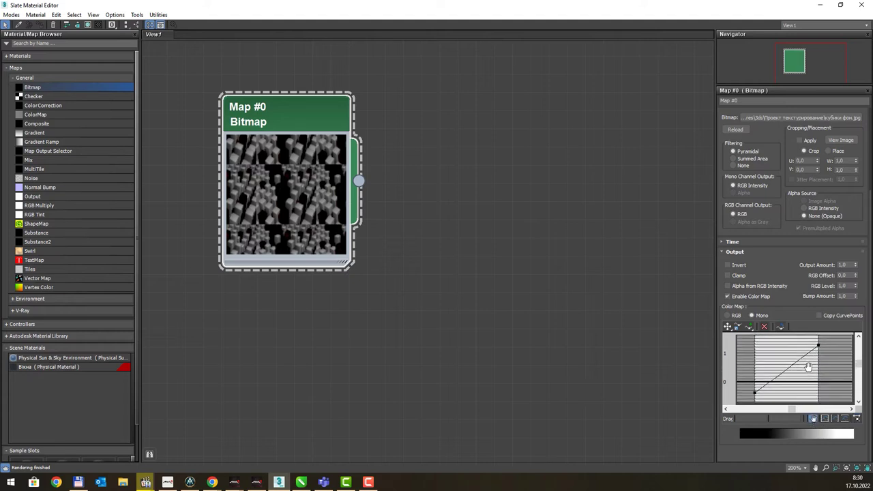
# Drag the curve's end point up to about 1.68 and pan the graph to show the 1–2 range.
pyautogui.click(737, 327)
pyautogui.moveTo(753, 392); pyautogui.dragTo(754, 382)
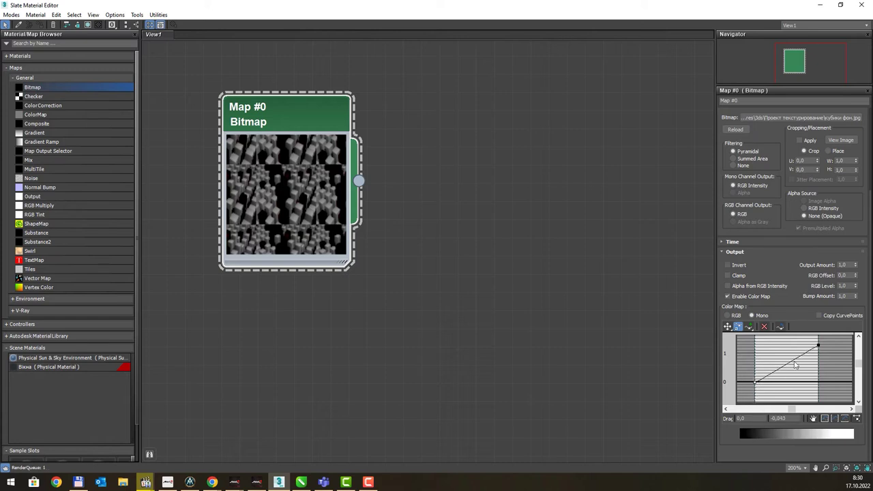
pyautogui.moveTo(818, 345)
pyautogui.mouseDown()
pyautogui.moveTo(826, 388)
pyautogui.moveTo(817, 336)
pyautogui.mouseUp()
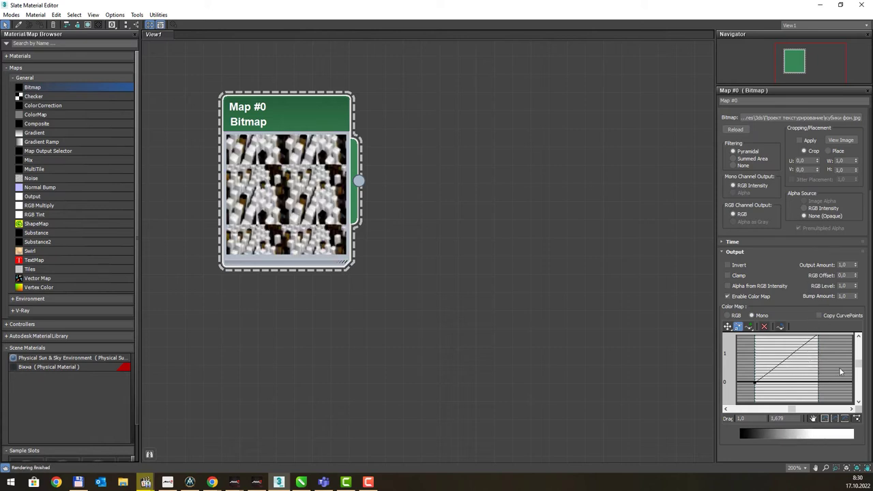
pyautogui.click(813, 418)
pyautogui.moveTo(821, 351)
pyautogui.mouseDown()
pyautogui.moveTo(819, 374)
pyautogui.moveTo(824, 361)
pyautogui.mouseUp()
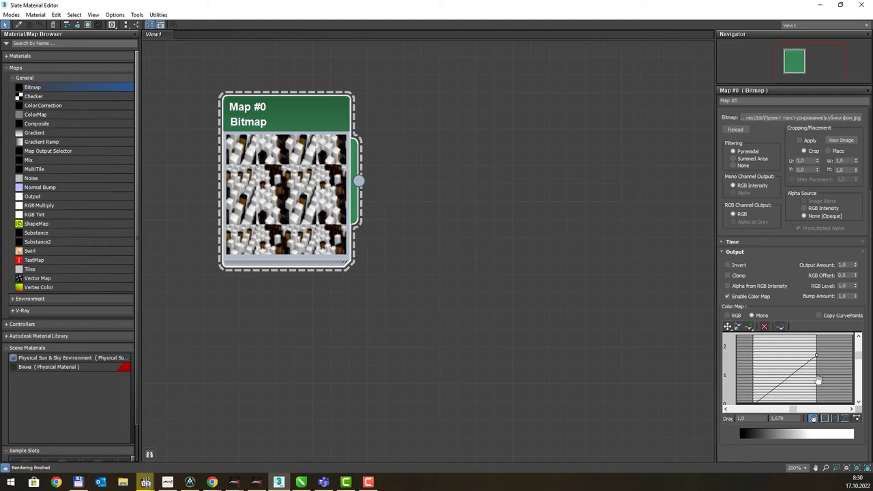
pyautogui.moveTo(820, 380); pyautogui.dragTo(818, 370)
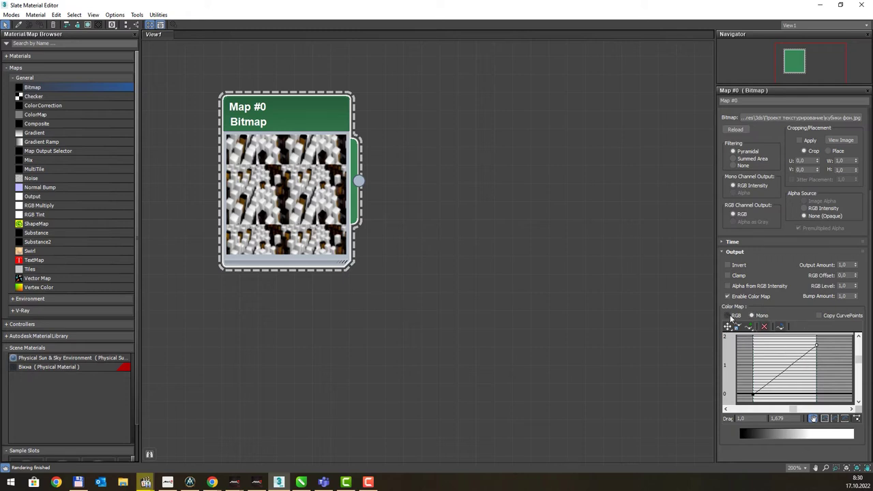
# Switch the colour map to RGB, show only the blue curve, and raise a new middle point on it.
pyautogui.click(731, 316)
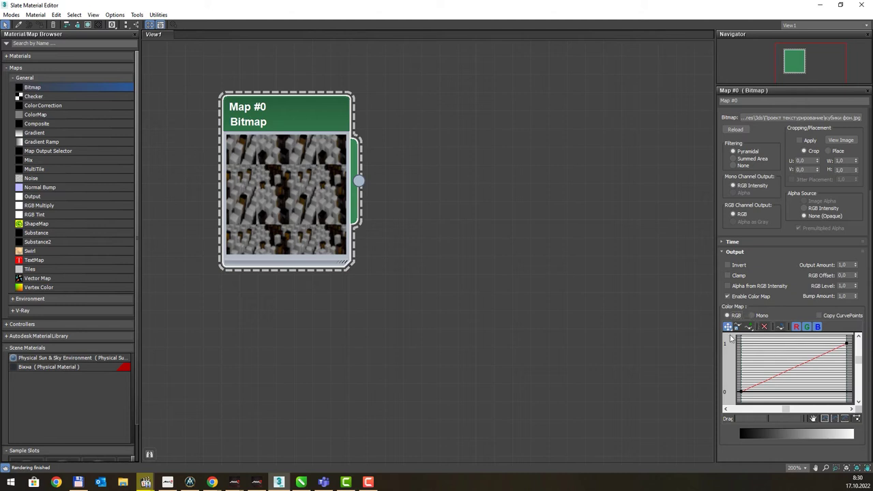
pyautogui.click(796, 327)
pyautogui.click(807, 327)
pyautogui.click(749, 327)
pyautogui.click(793, 369)
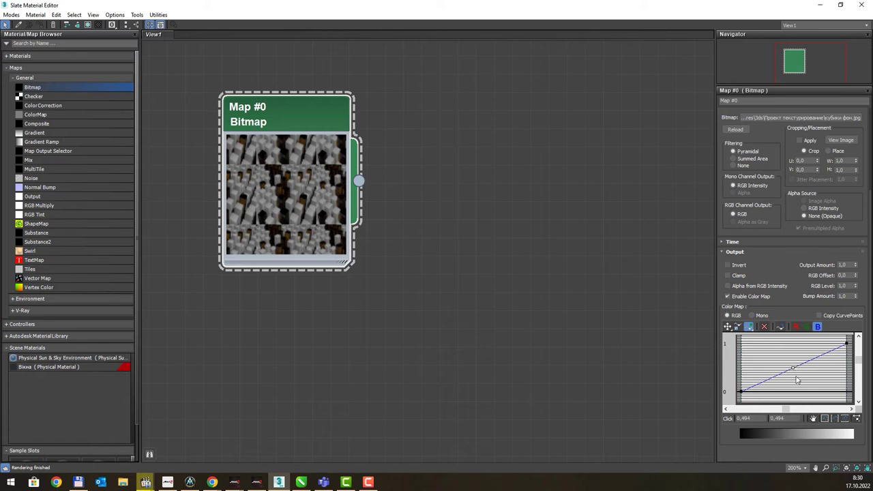
pyautogui.click(729, 326)
pyautogui.moveTo(793, 368)
pyautogui.mouseDown()
pyautogui.moveTo(779, 345)
pyautogui.moveTo(813, 371)
pyautogui.moveTo(804, 374)
pyautogui.mouseUp()
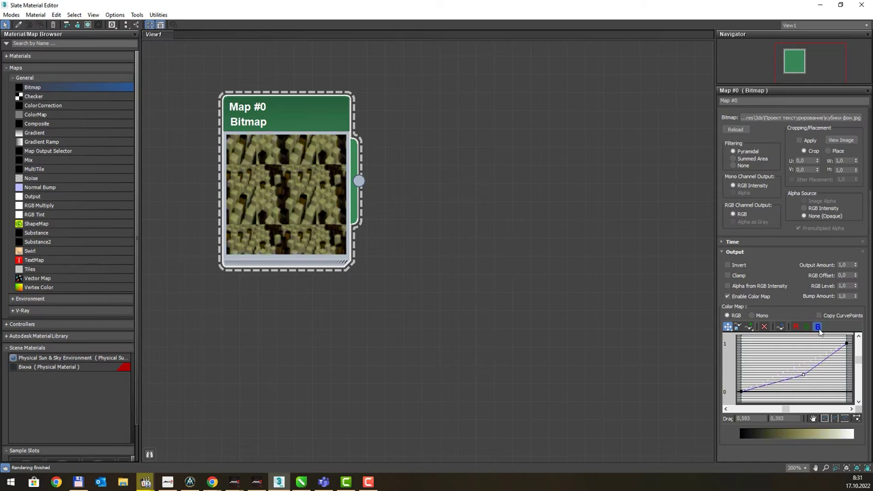
# Add and bend a middle point on the green curve for a purple tint, then delete the blue point.
pyautogui.click(807, 328)
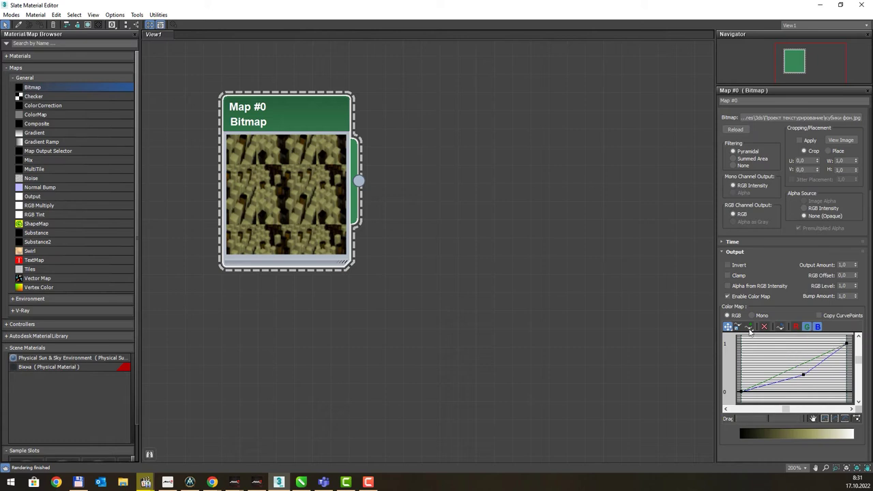
pyautogui.click(748, 327)
pyautogui.click(793, 366)
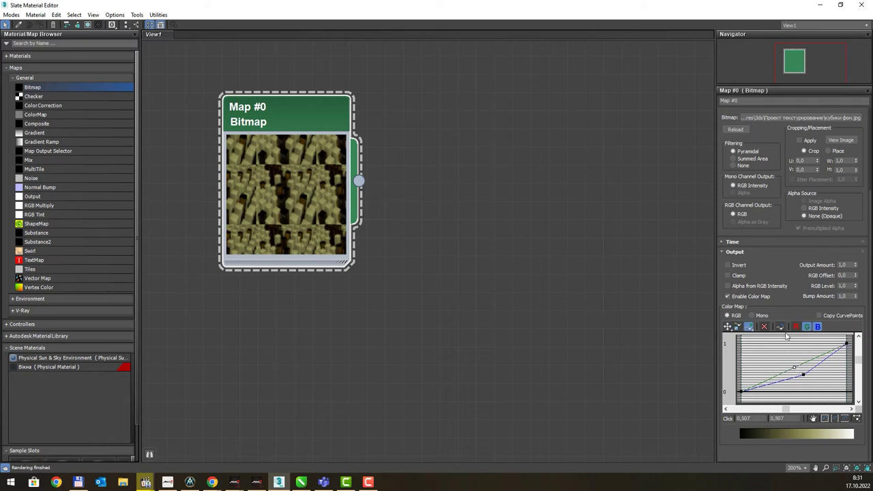
pyautogui.click(728, 327)
pyautogui.moveTo(794, 367)
pyautogui.mouseDown()
pyautogui.moveTo(783, 352)
pyautogui.moveTo(785, 373)
pyautogui.moveTo(819, 385)
pyautogui.mouseUp()
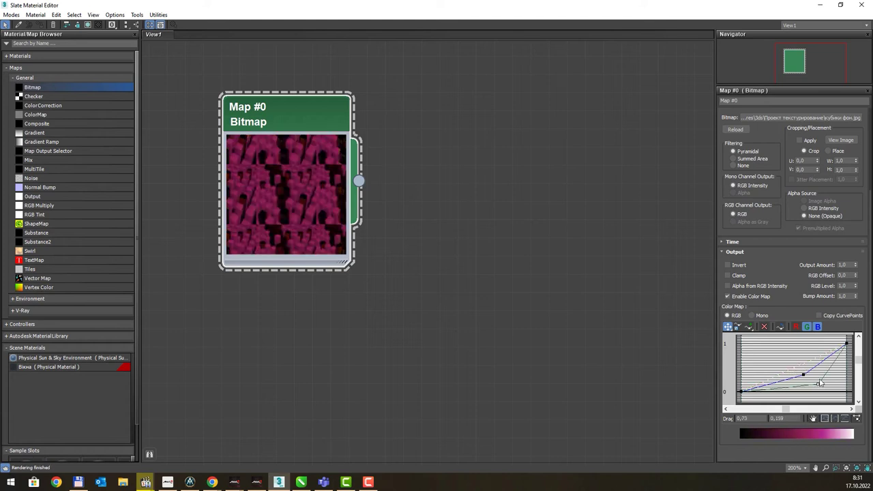
pyautogui.moveTo(820, 383)
pyautogui.mouseDown()
pyautogui.moveTo(792, 364)
pyautogui.moveTo(799, 369)
pyautogui.mouseUp()
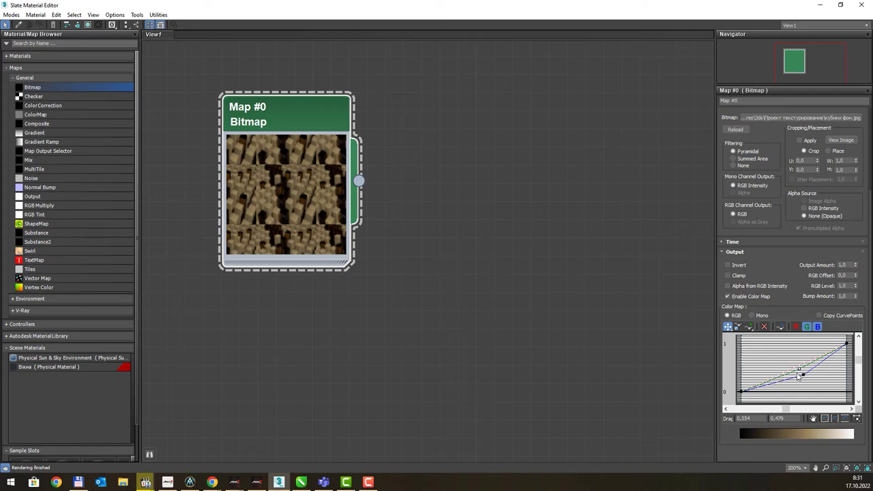
pyautogui.click(802, 375)
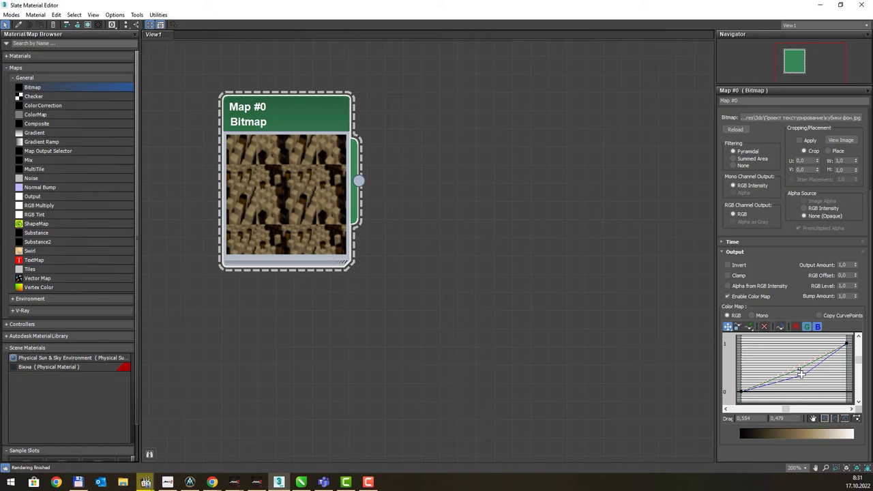
pyautogui.click(764, 327)
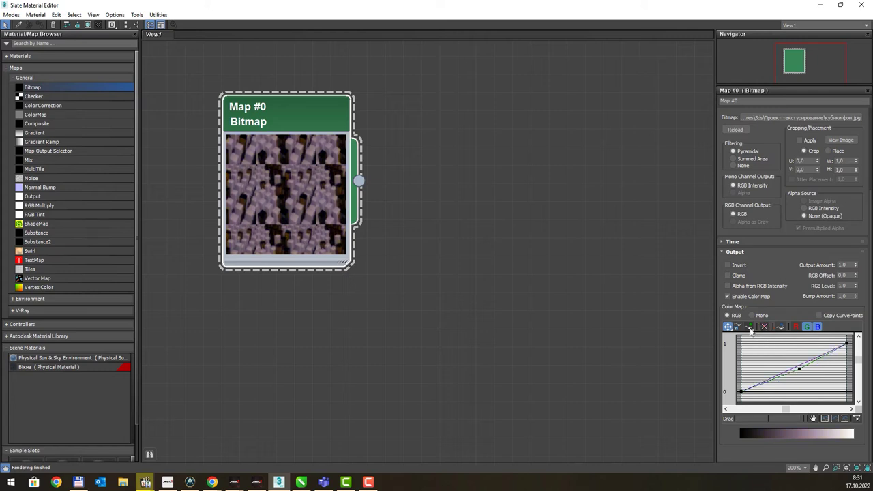
# Try other point types and scale the middle point, then reset the RGB curves to a straight diagonal.
pyautogui.click(750, 330)
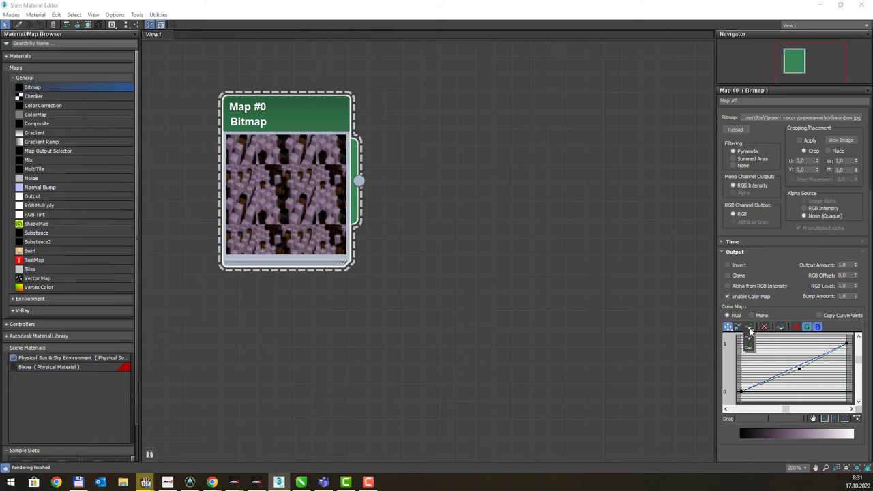
pyautogui.click(750, 330)
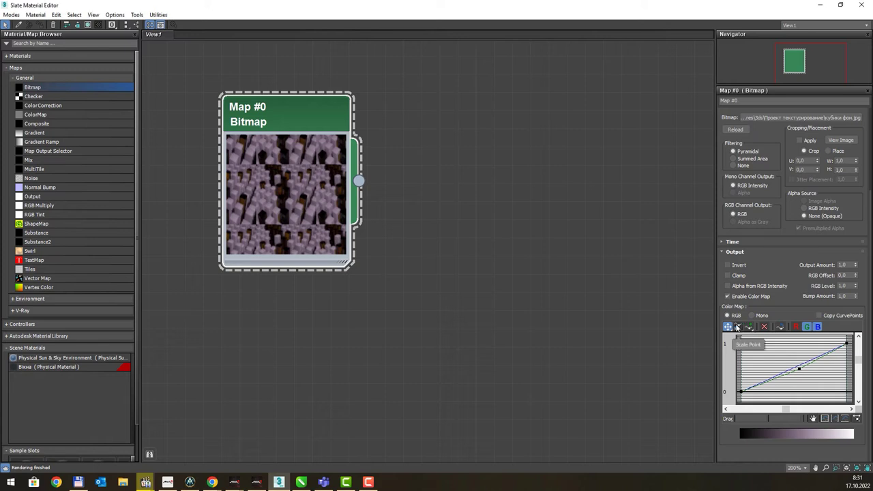
pyautogui.click(738, 328)
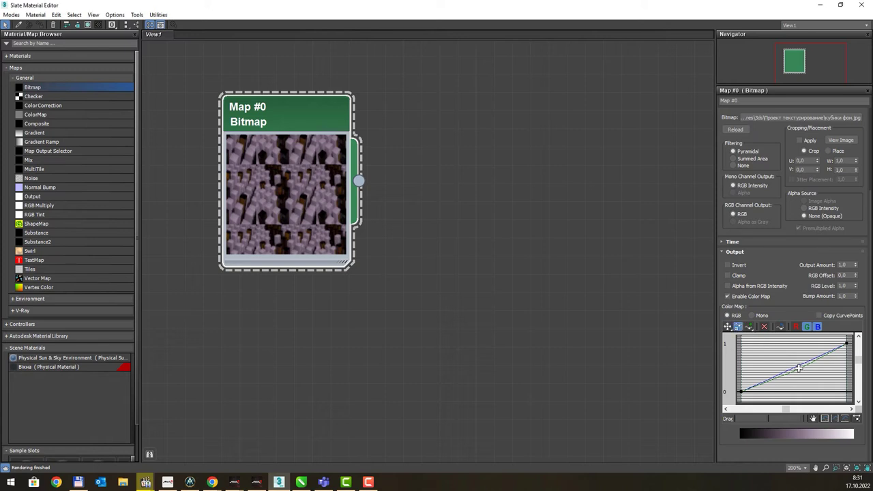
pyautogui.moveTo(806, 380)
pyautogui.mouseDown()
pyautogui.moveTo(815, 387)
pyautogui.moveTo(759, 376)
pyautogui.moveTo(760, 340)
pyautogui.mouseUp()
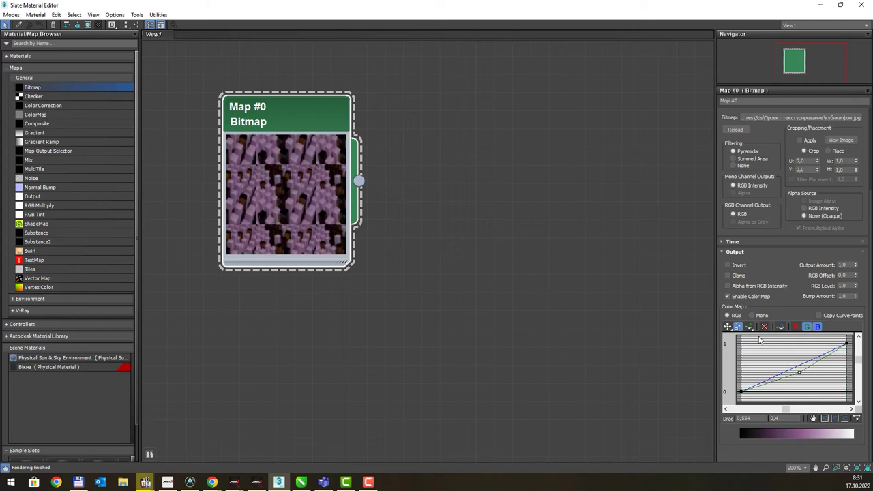
pyautogui.click(728, 327)
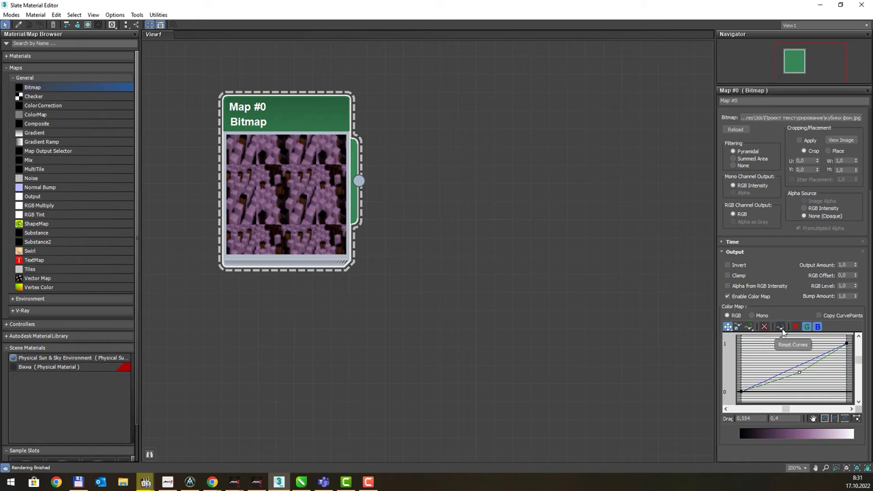
pyautogui.click(782, 328)
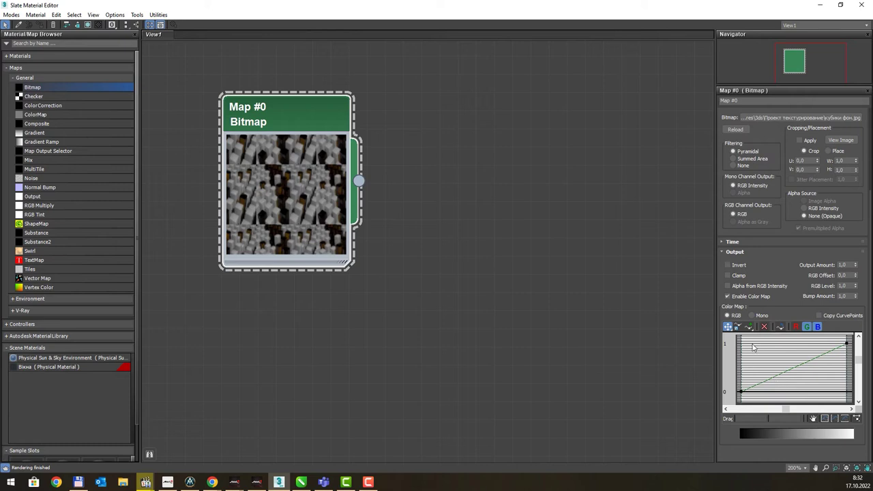
# Set the colour map back to Mono with Copy CurvePoints on, then uncheck Enable Color Map.
pyautogui.click(755, 316)
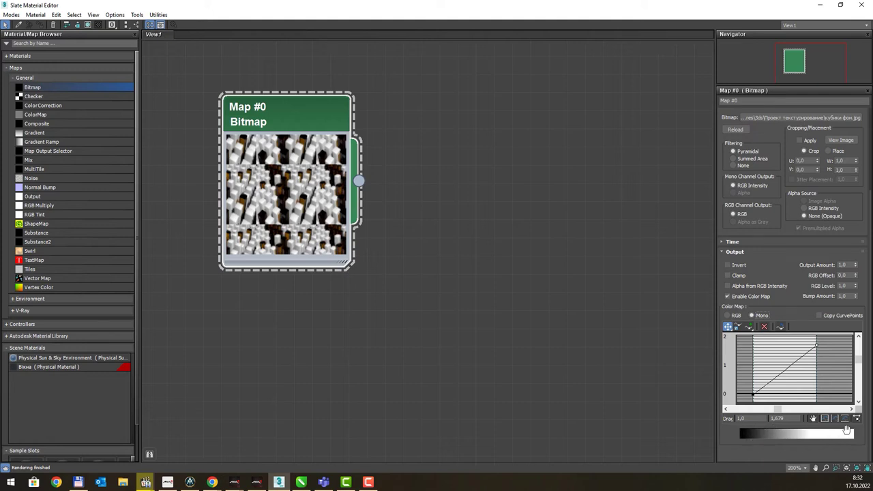
pyautogui.click(756, 417)
pyautogui.click(793, 418)
pyautogui.click(830, 317)
pyautogui.click(738, 300)
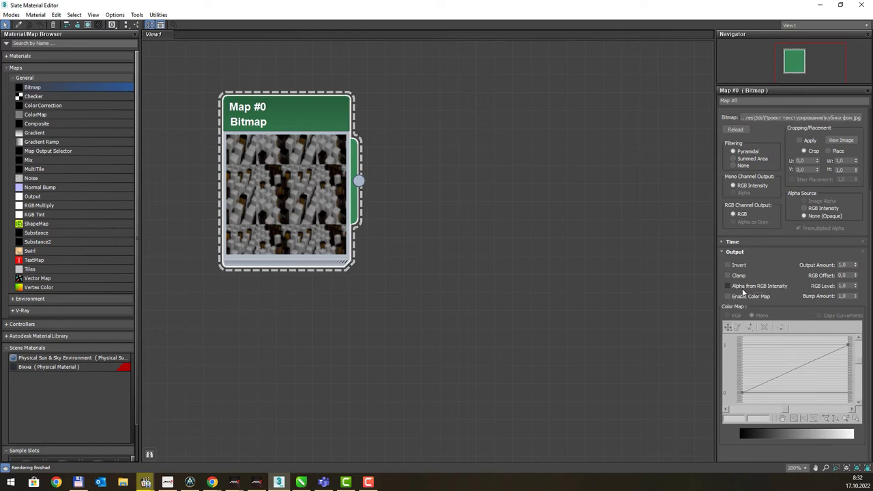
# Turn off Alpha from RGB Intensity and try a higher Output Amount before restoring it to 1.0.
pyautogui.click(743, 285)
pyautogui.moveTo(856, 266)
pyautogui.mouseDown()
pyautogui.moveTo(856, 256)
pyautogui.moveTo(858, 272)
pyautogui.mouseUp()
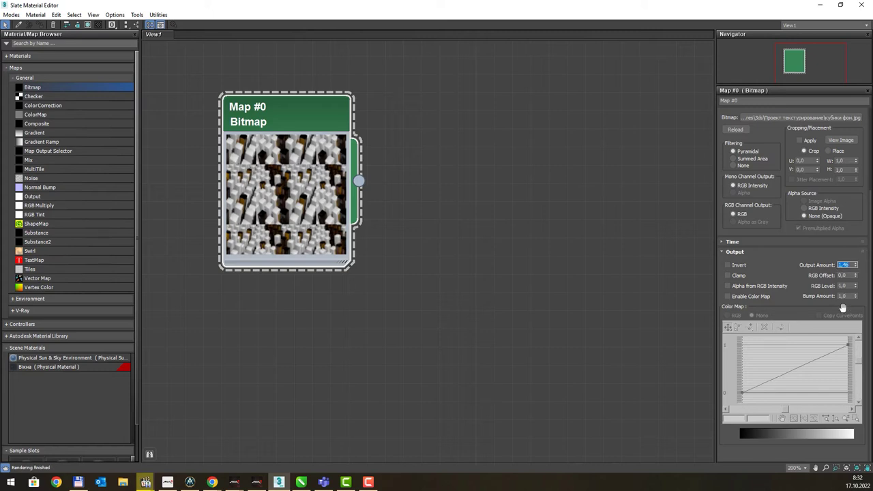
pyautogui.write('1')
pyautogui.press('Return')
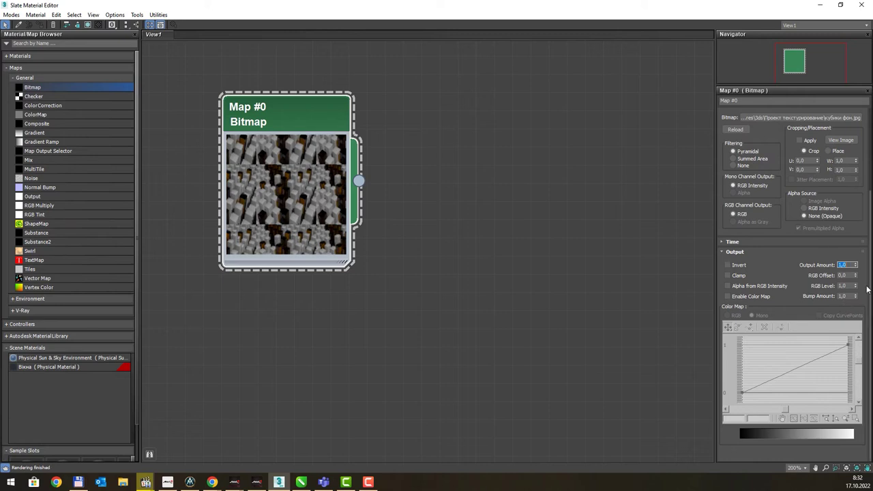
pyautogui.press('Tab')
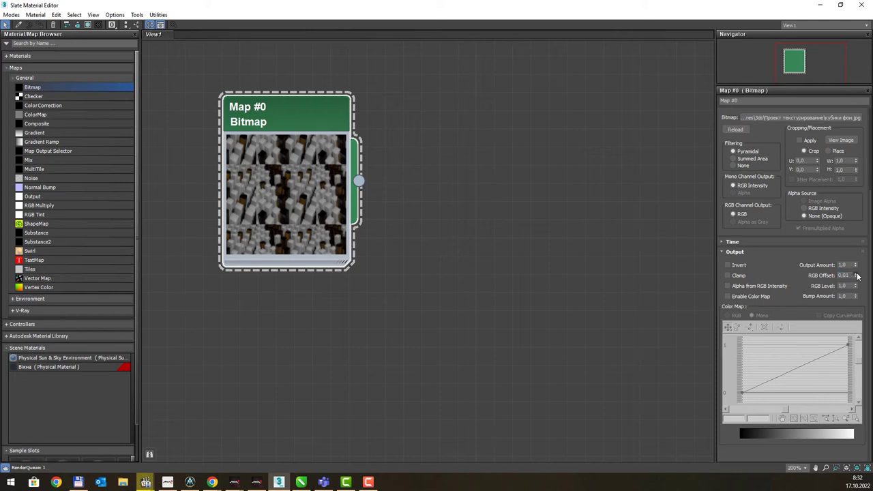
# Try higher and lower RGB Offset and RGB Level, then restore Offset 0, Bump Amount 0, RGB Level 1.0.
pyautogui.moveTo(858, 275); pyautogui.dragTo(861, 210)
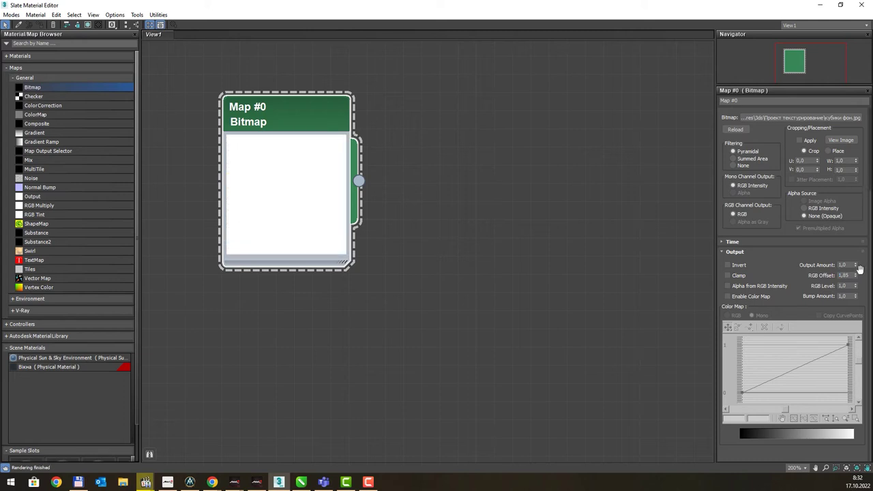
pyautogui.moveTo(855, 280); pyautogui.dragTo(856, 296)
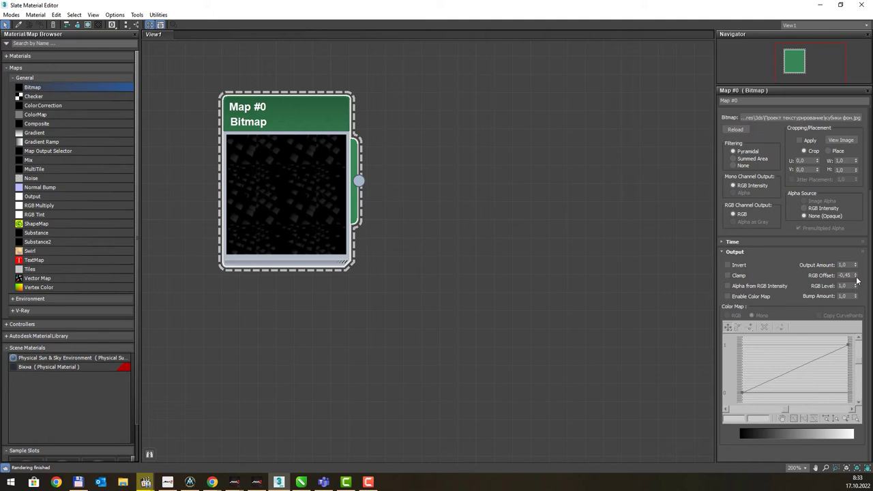
pyautogui.rightClick(856, 276)
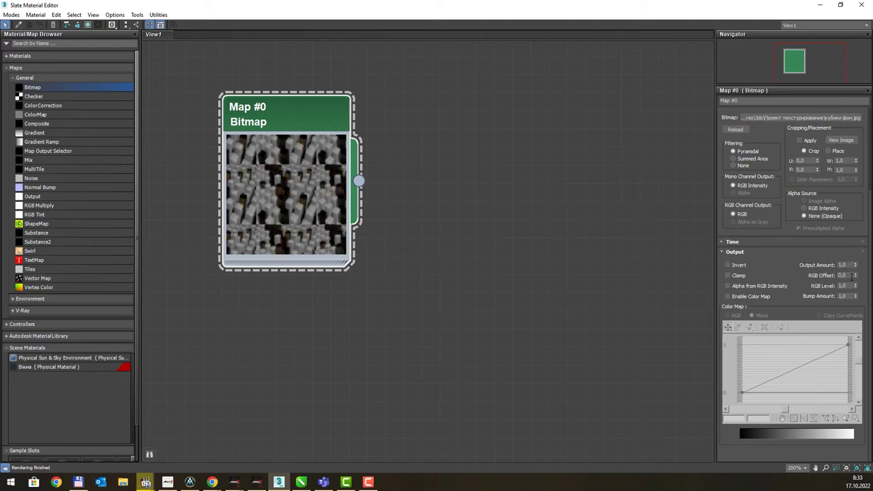
pyautogui.moveTo(857, 287); pyautogui.dragTo(861, 264)
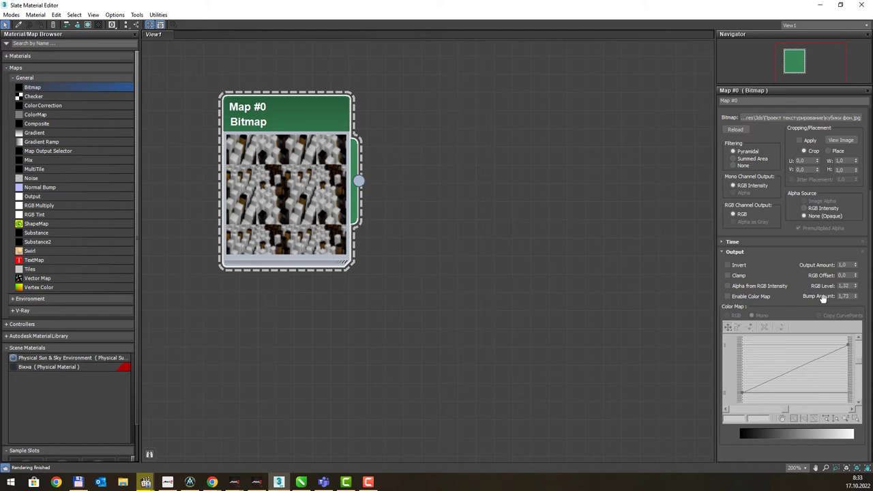
pyautogui.rightClick(855, 297)
pyautogui.rightClick(856, 287)
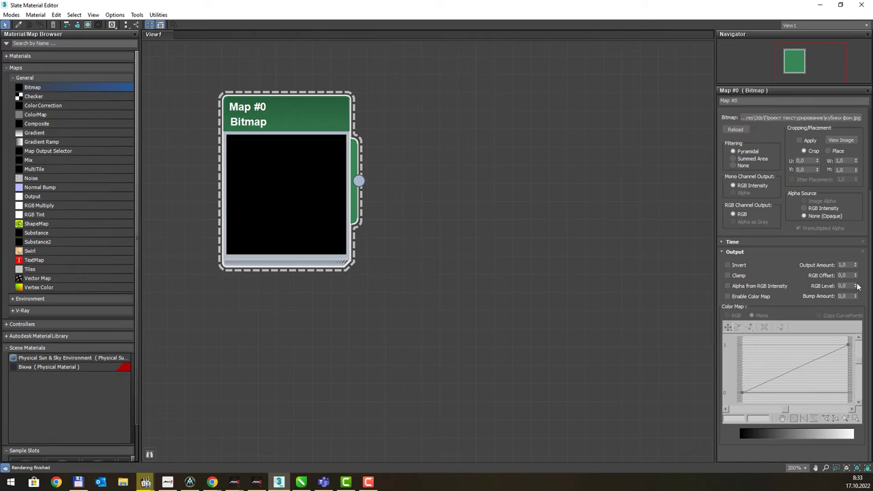
pyautogui.doubleClick(843, 286)
pyautogui.write('1')
pyautogui.press('Return')
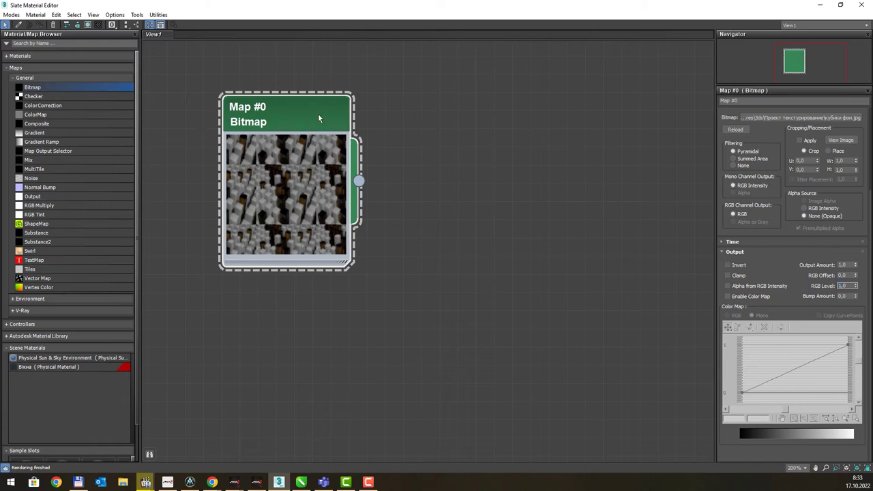
# Nudge the Bitmap node left, shrink the editor over the viewports, and pick Physical Material from Materials.
pyautogui.moveTo(318, 113); pyautogui.dragTo(295, 114)
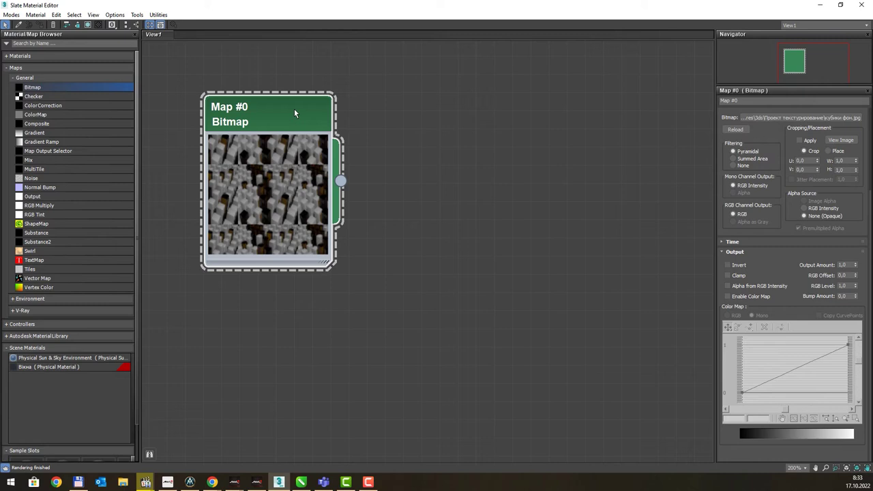
pyautogui.moveTo(293, 111); pyautogui.dragTo(268, 103)
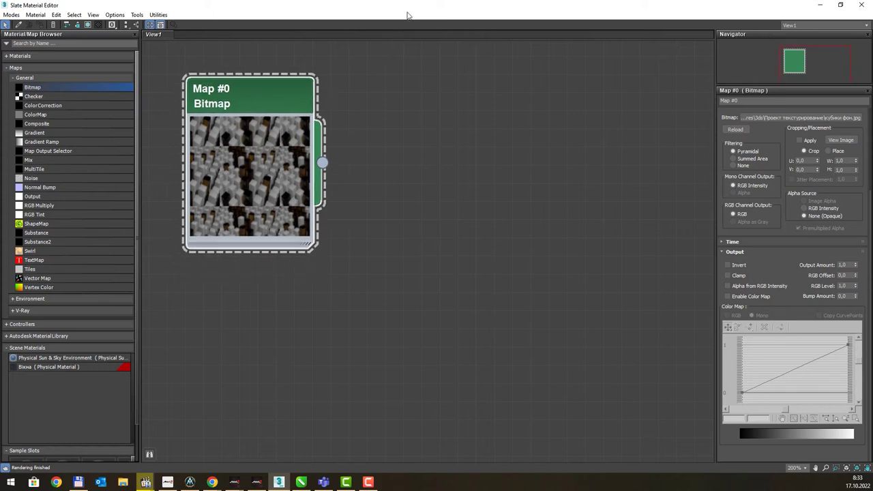
pyautogui.moveTo(413, 10)
pyautogui.mouseDown()
pyautogui.moveTo(434, 315)
pyautogui.moveTo(468, 193)
pyautogui.moveTo(462, 348)
pyautogui.moveTo(470, 372)
pyautogui.moveTo(477, 311)
pyautogui.moveTo(465, 156)
pyautogui.mouseUp()
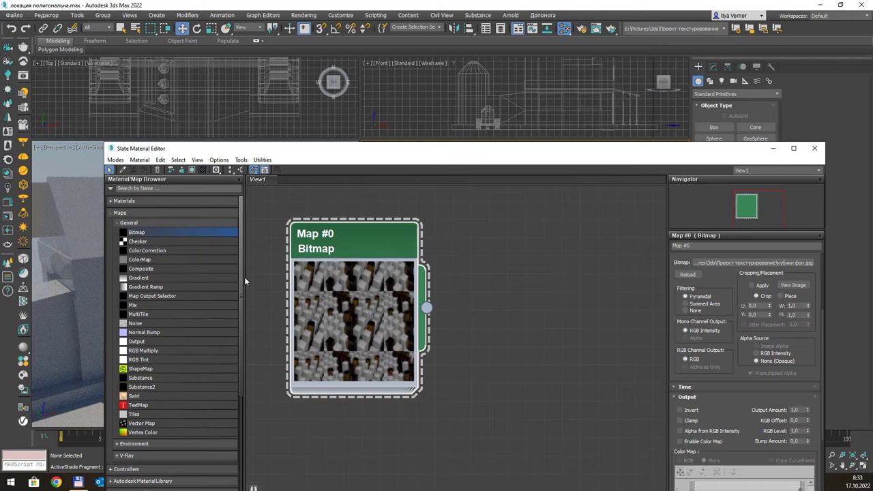
pyautogui.click(112, 201)
pyautogui.click(164, 220)
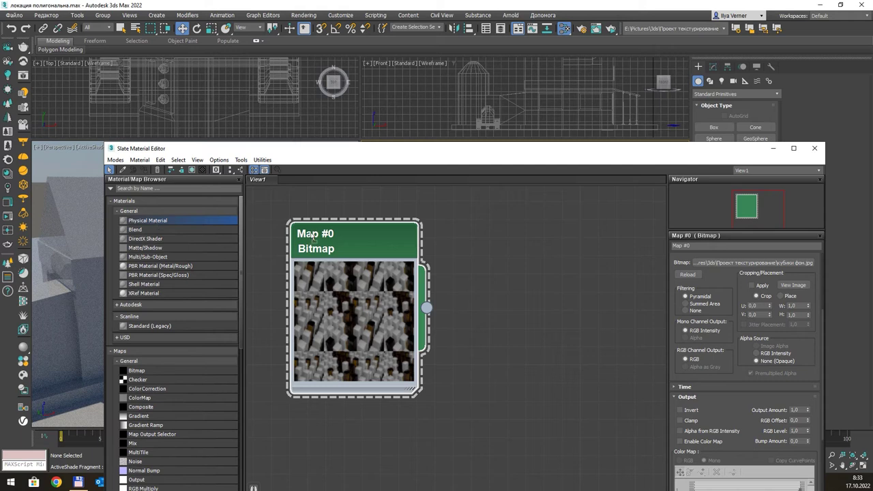
# Add a Physical Material node, hide its unused slots, and wire Map #0 into Base Color Map.
pyautogui.click(573, 244)
pyautogui.rightClick(578, 238)
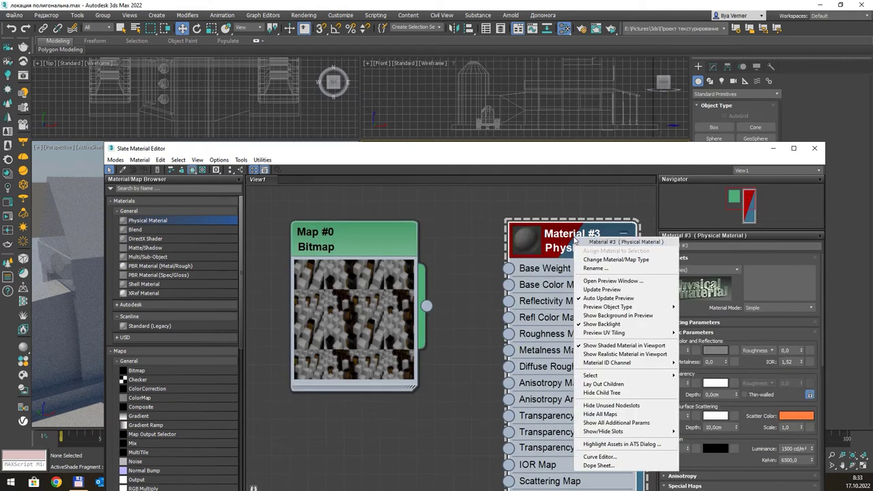
pyautogui.click(612, 406)
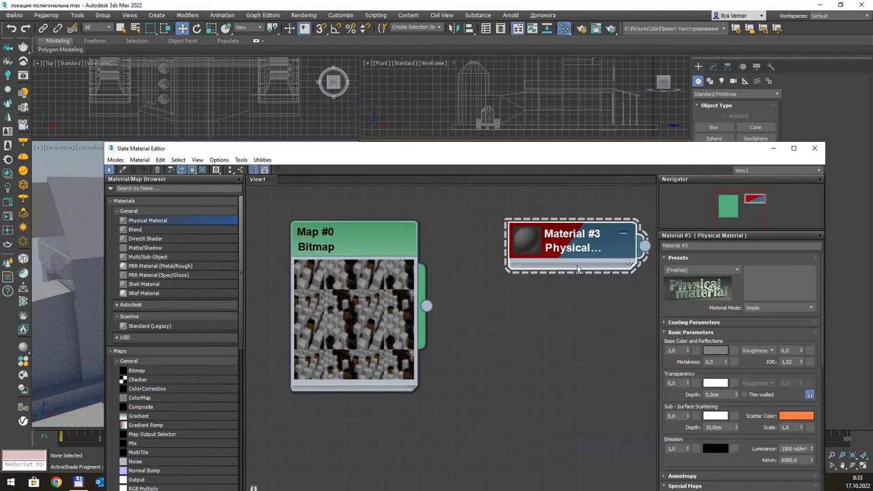
pyautogui.moveTo(427, 305); pyautogui.dragTo(474, 286)
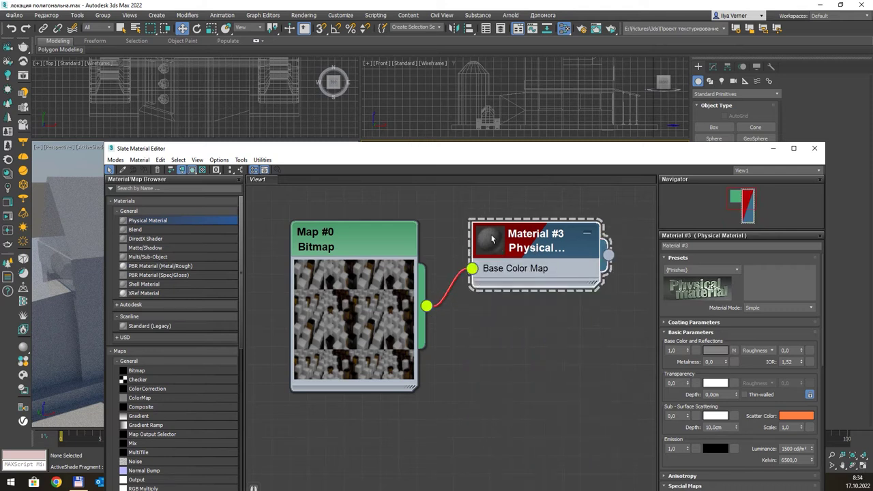
pyautogui.doubleClick(491, 237)
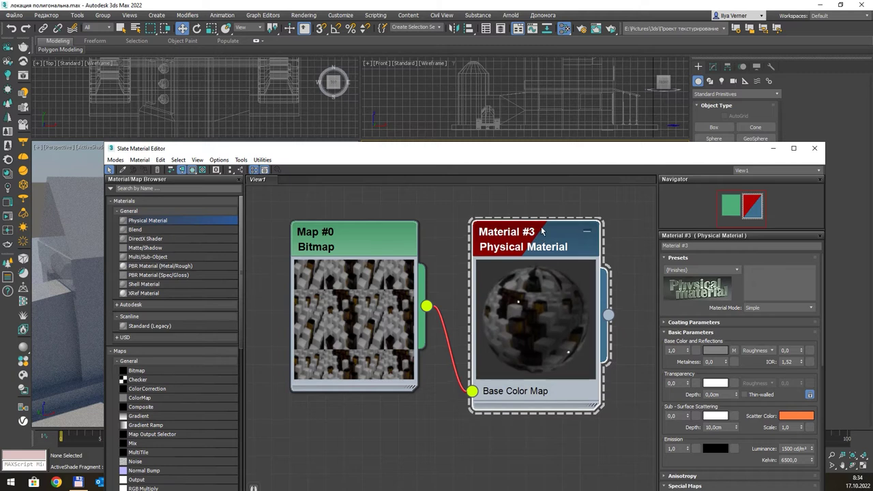
# Rearrange the material and Bitmap nodes and move the editor down to uncover the viewports.
pyautogui.moveTo(540, 237); pyautogui.dragTo(538, 209)
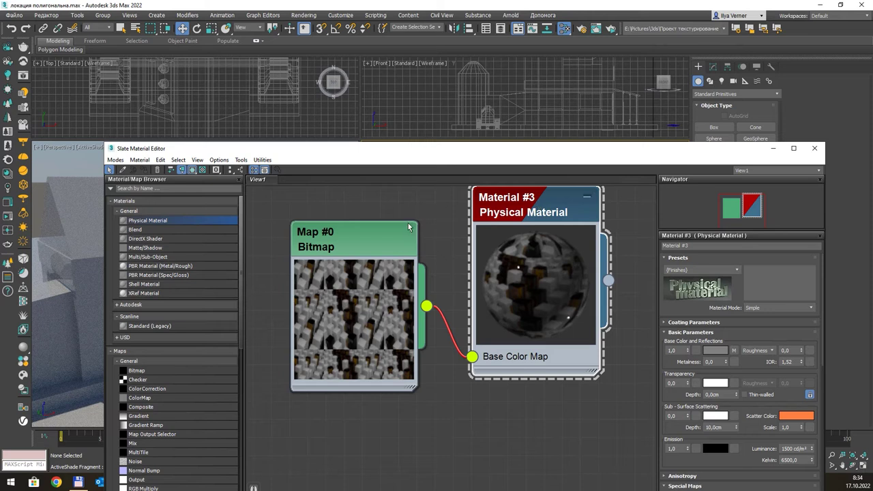
pyautogui.moveTo(399, 230); pyautogui.dragTo(362, 230)
pyautogui.moveTo(538, 214); pyautogui.dragTo(538, 225)
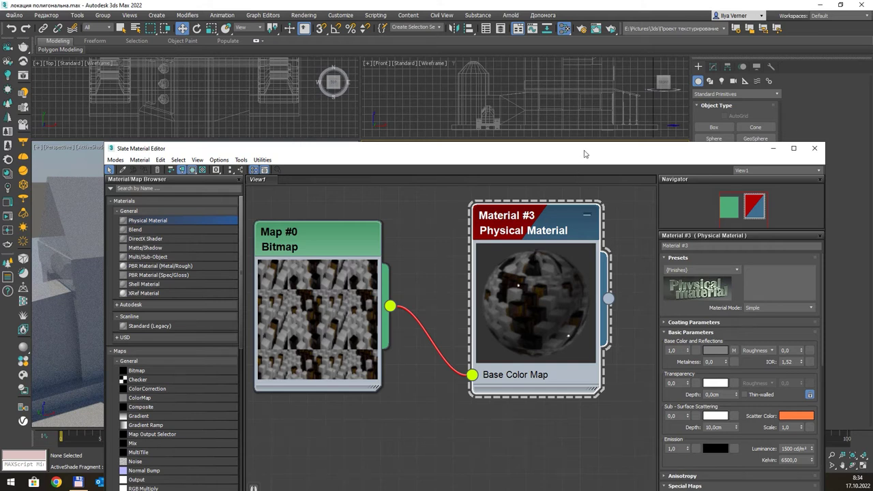
pyautogui.moveTo(584, 154); pyautogui.dragTo(517, 403)
# Assign Material #3 to the selected ground plane, then select the house and bring the editor back.
pyautogui.click(571, 359)
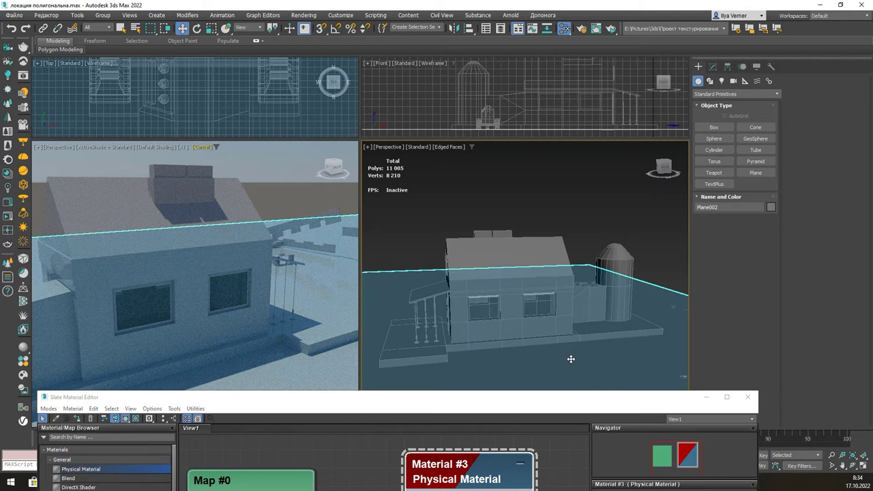
pyautogui.moveTo(468, 399); pyautogui.dragTo(494, 377)
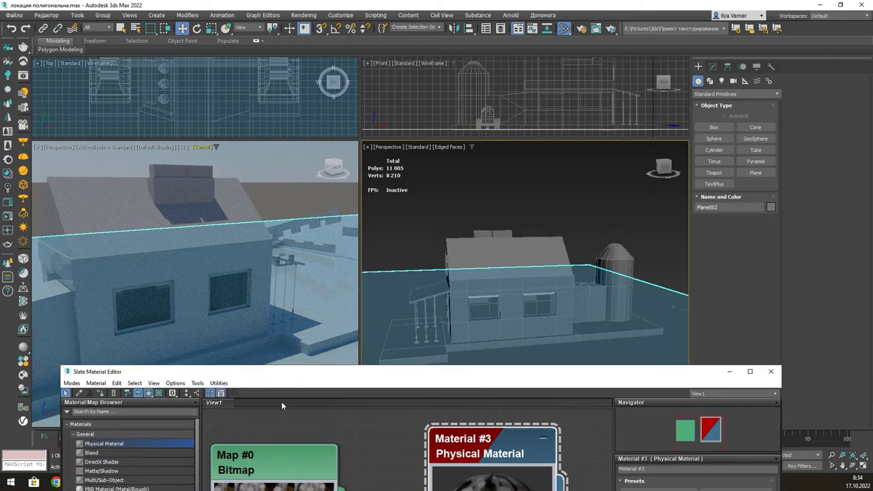
pyautogui.click(100, 395)
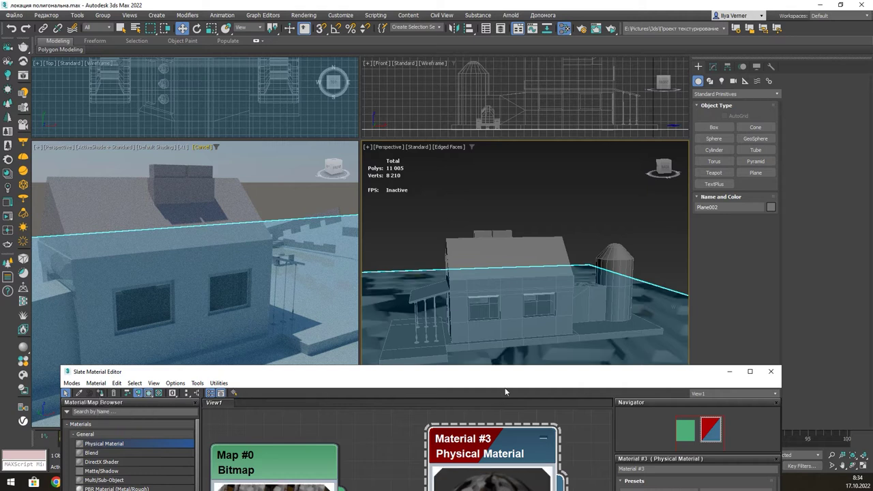
pyautogui.moveTo(514, 385)
pyautogui.mouseDown()
pyautogui.moveTo(526, 489)
pyautogui.moveTo(686, 354)
pyautogui.mouseUp()
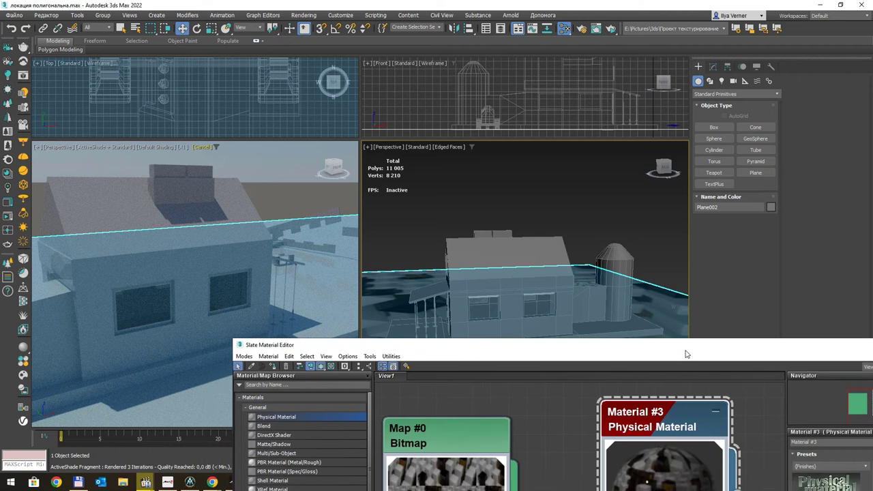
pyautogui.click(526, 238)
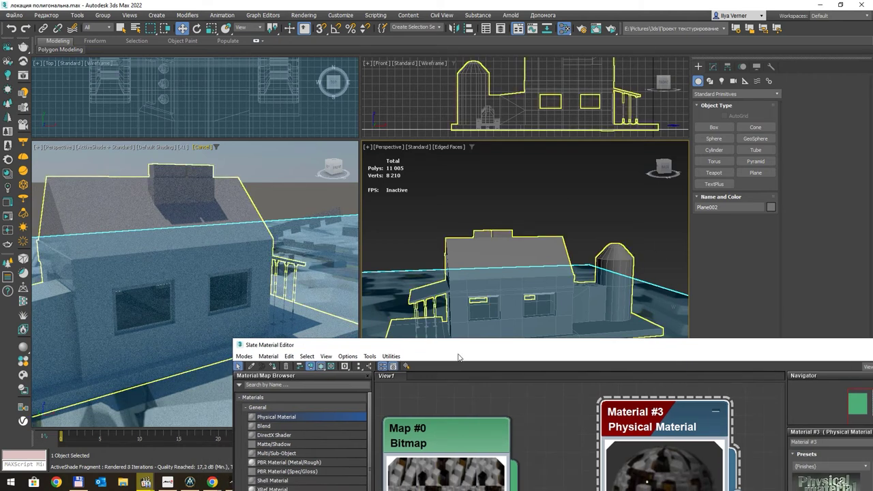
pyautogui.moveTo(530, 349)
pyautogui.mouseDown()
pyautogui.moveTo(641, 415)
pyautogui.moveTo(436, 132)
pyautogui.mouseUp()
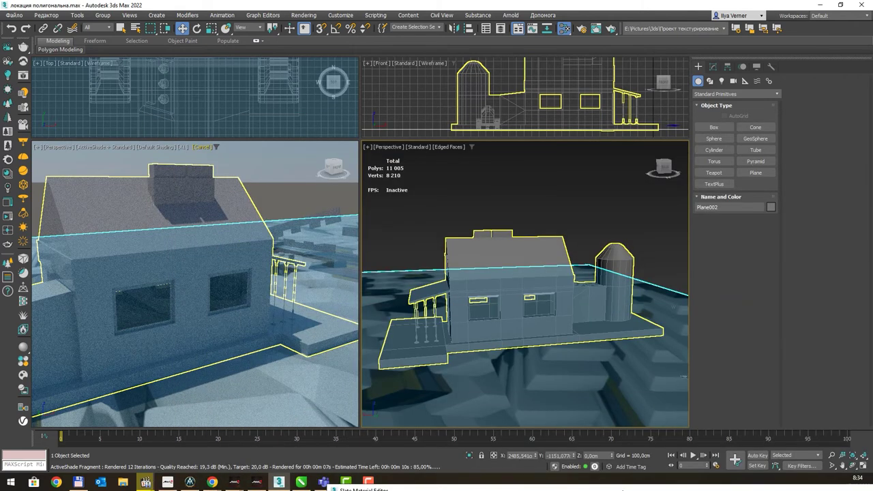
pyautogui.click(365, 484)
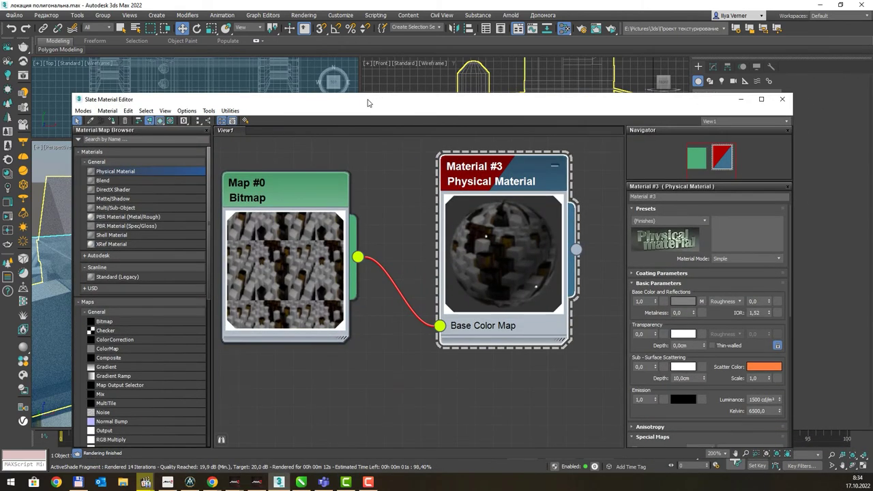
# Maximize the editor, select Map #0 to show its parameters, and spread the Bitmap and material nodes apart.
pyautogui.doubleClick(367, 102)
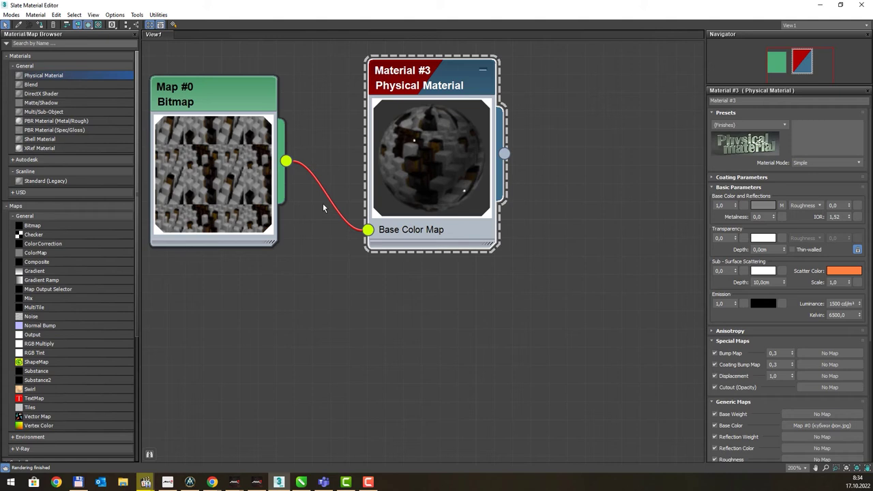
pyautogui.click(222, 93)
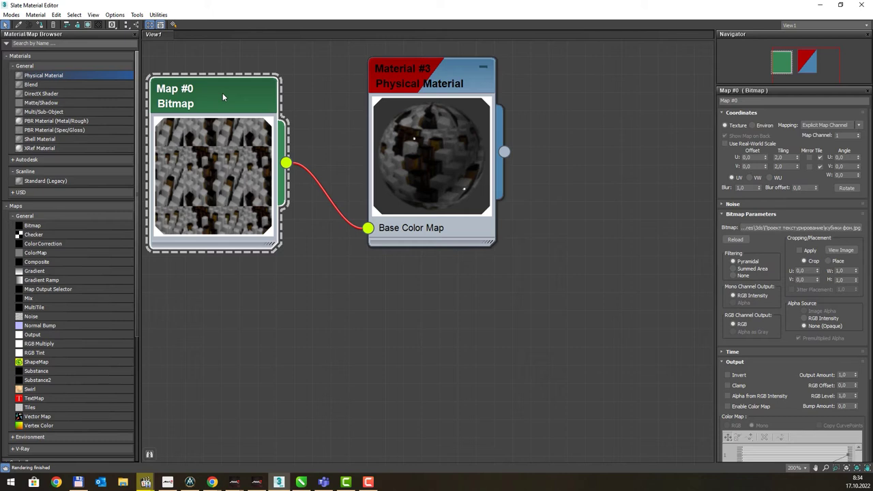
pyautogui.moveTo(222, 93); pyautogui.dragTo(259, 129)
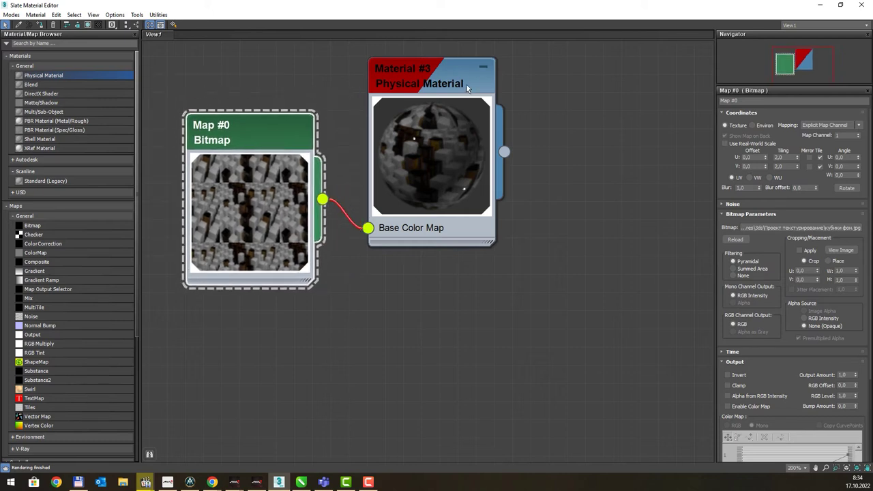
pyautogui.moveTo(466, 85); pyautogui.dragTo(620, 81)
pyautogui.moveTo(248, 127)
pyautogui.mouseDown()
pyautogui.moveTo(307, 106)
pyautogui.moveTo(282, 119)
pyautogui.moveTo(283, 160)
pyautogui.mouseUp()
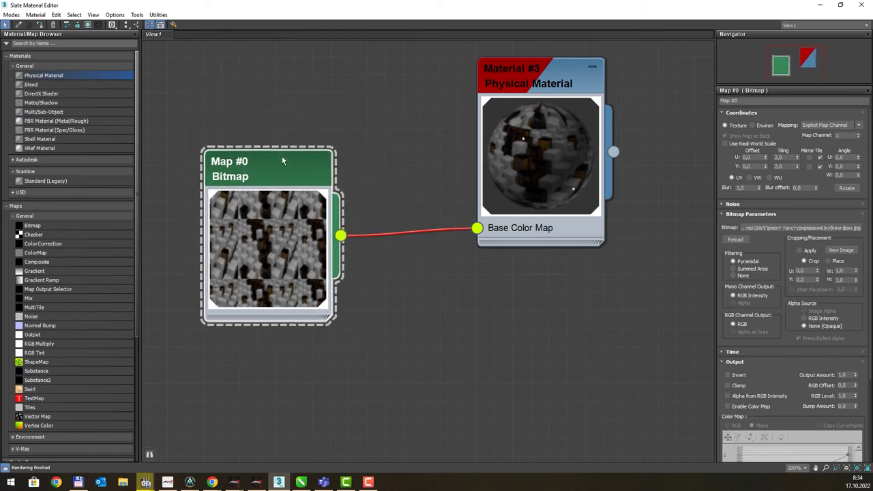
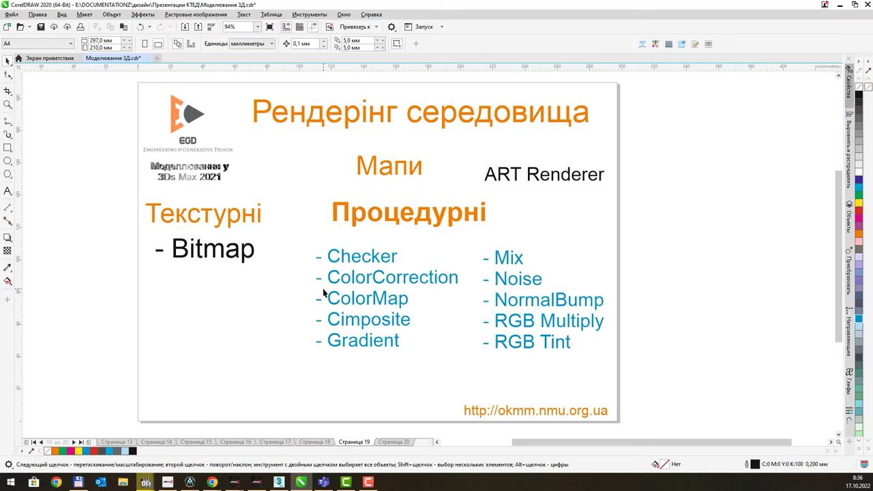
# Switch from the CorelDRAW Maps slide to the 3ds Max Slate Material Editor.
pyautogui.hotkey('alt', 'Tab')
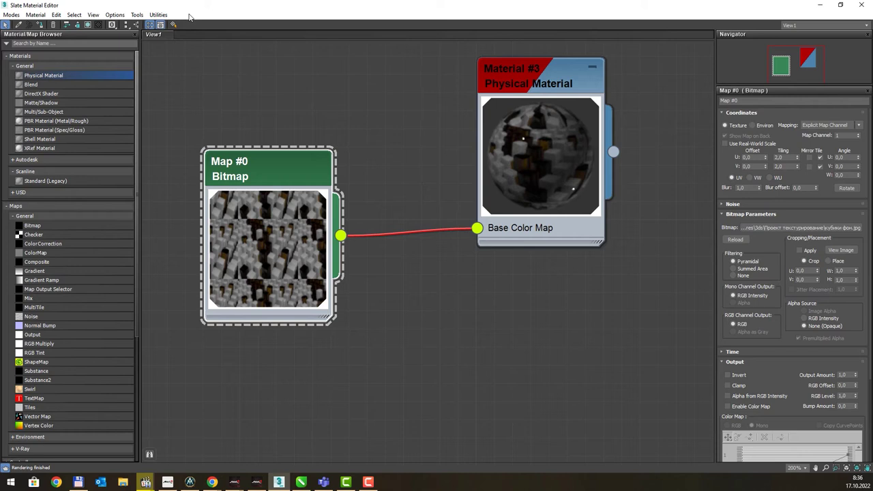
# Nudge the Map #0 Bitmap node up and shrink the Slate editor to a floating window, then open the File menu.
pyautogui.moveTo(293, 167); pyautogui.dragTo(298, 139)
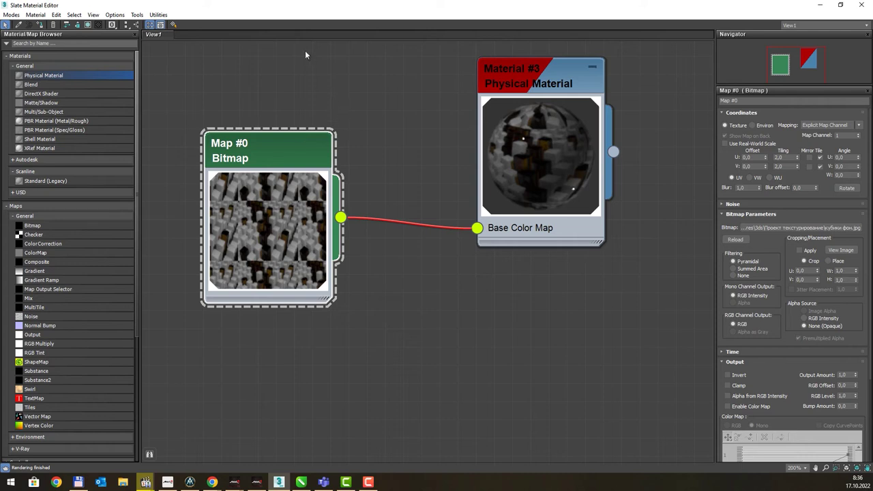
pyautogui.moveTo(306, 10)
pyautogui.mouseDown()
pyautogui.moveTo(377, 70)
pyautogui.moveTo(392, 101)
pyautogui.mouseUp()
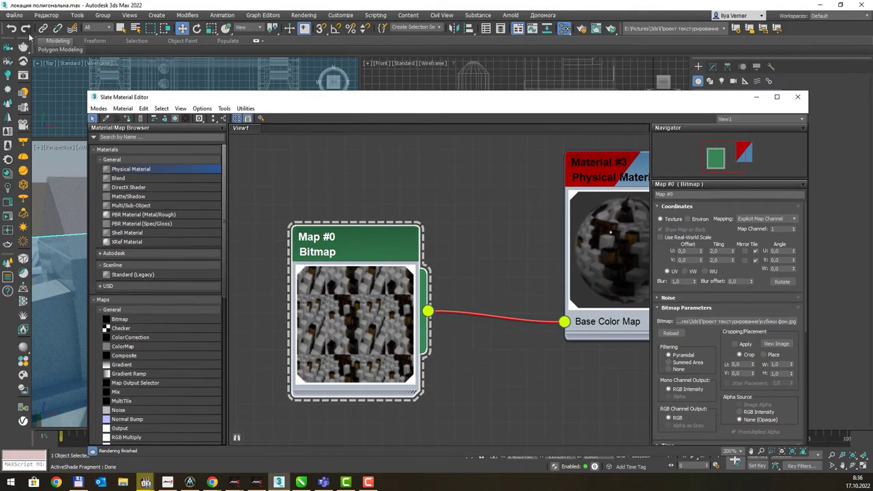
pyautogui.click(15, 15)
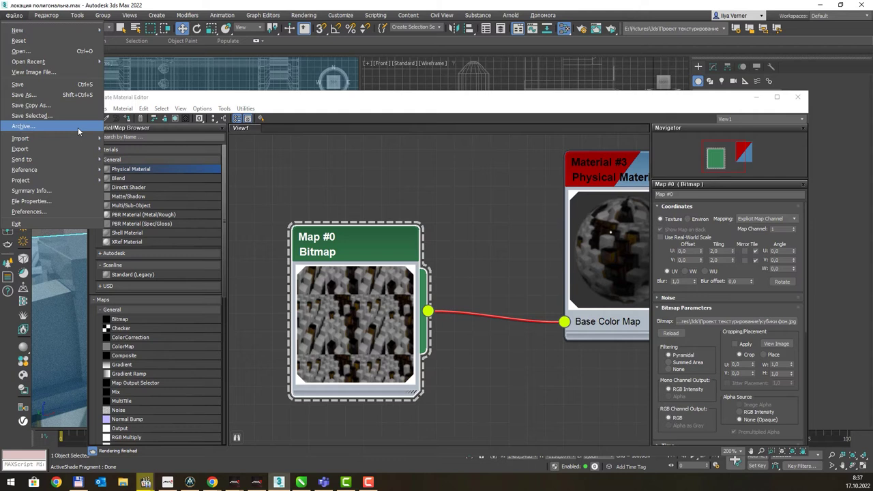
# Archive the scene as a 'локация полигональна' zip on the Desktop, then open File Explorer on This PC.
pyautogui.click(78, 128)
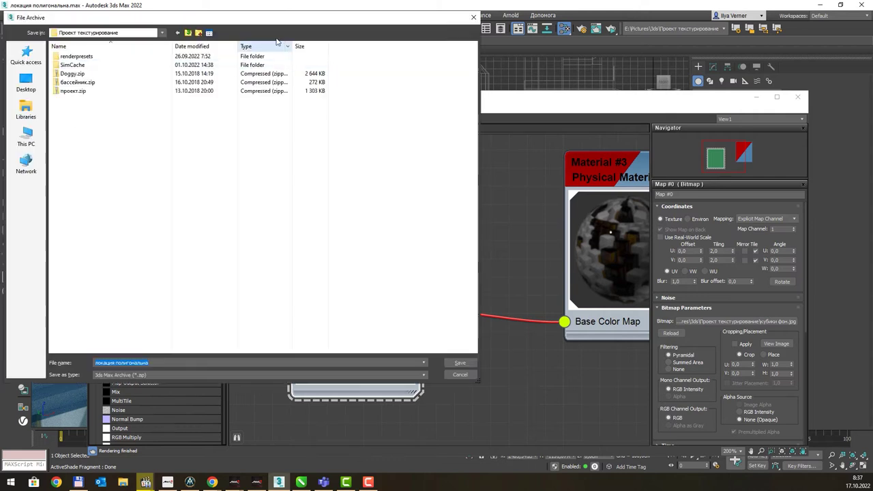
pyautogui.moveTo(271, 18); pyautogui.dragTo(381, 59)
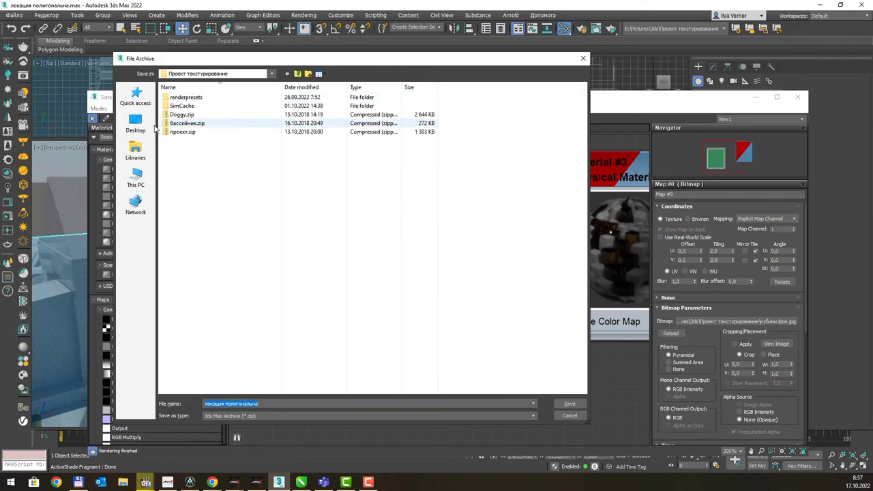
pyautogui.click(139, 124)
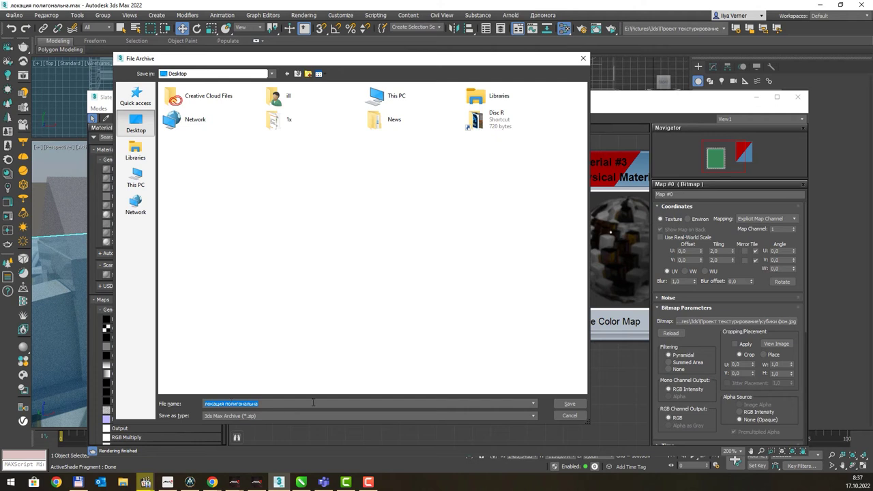
pyautogui.click(566, 405)
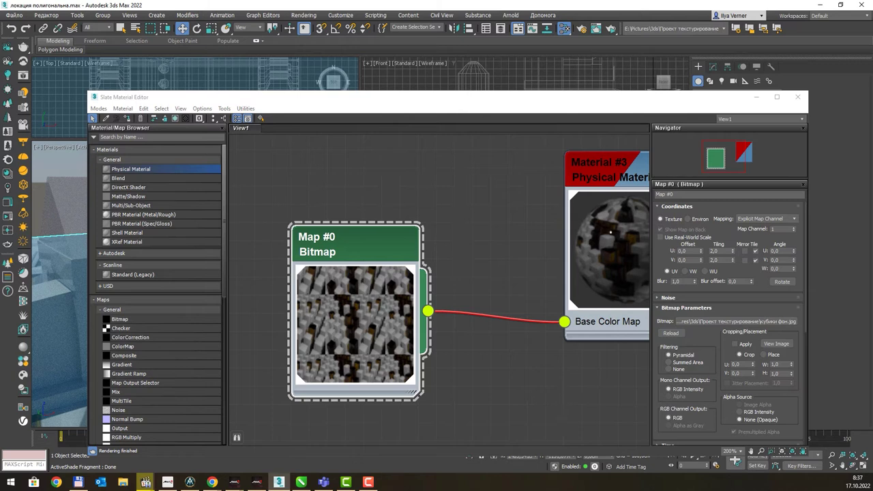
pyautogui.click(212, 482)
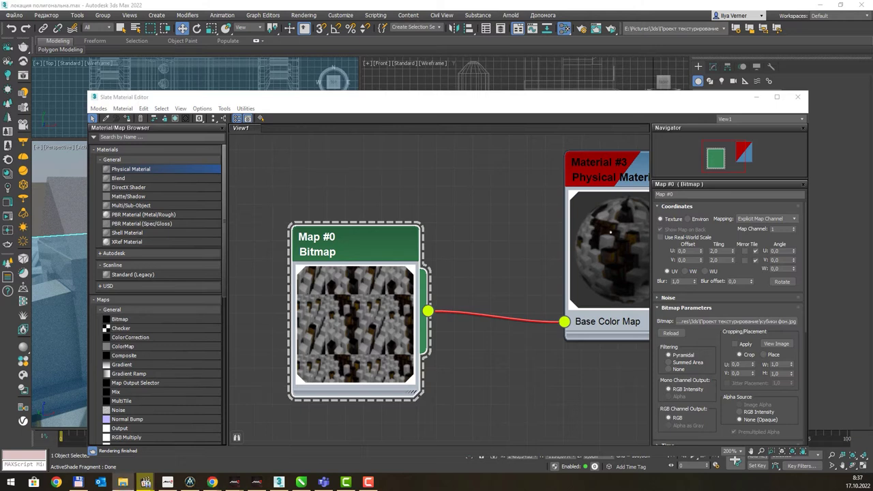
pyautogui.click(123, 482)
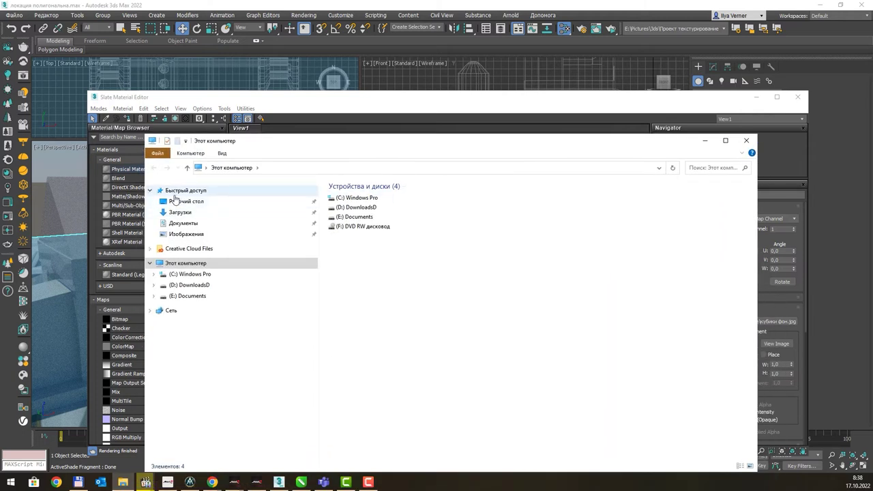
# Extract локация полигональна.zip on the Desktop with 7-Zip's Extract Here.
pyautogui.click(175, 200)
pyautogui.click(393, 285)
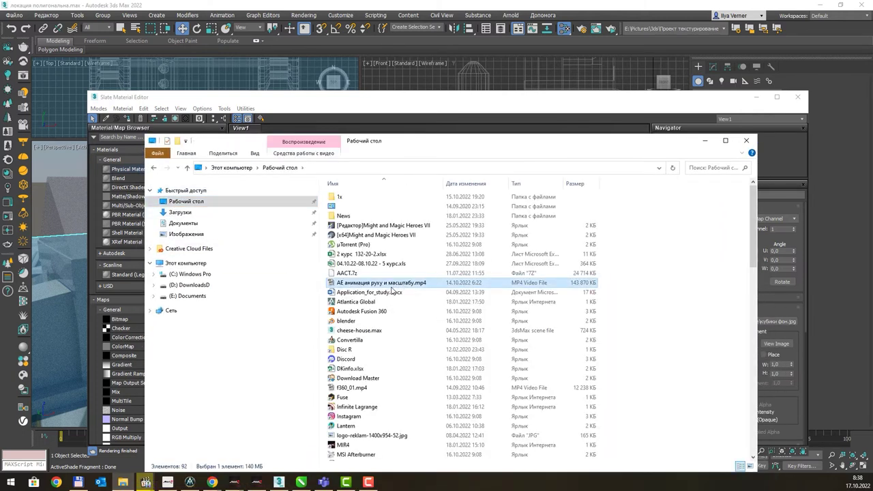
pyautogui.write('лого')
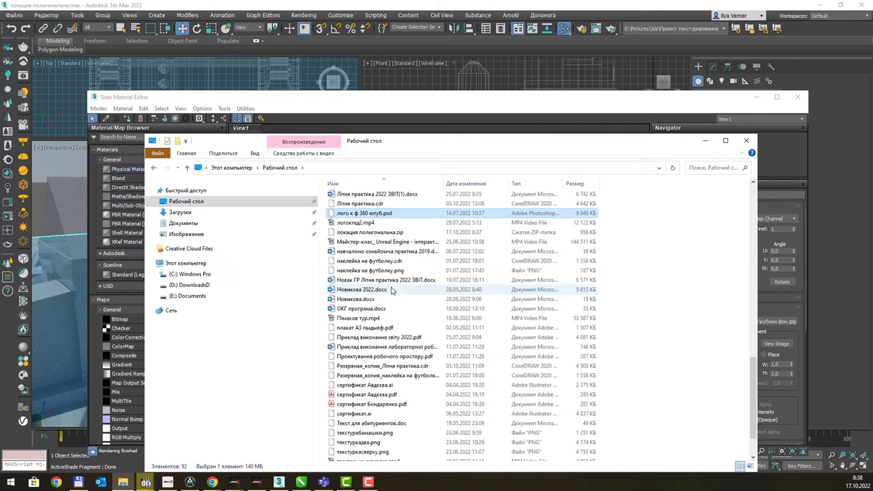
pyautogui.click(379, 233)
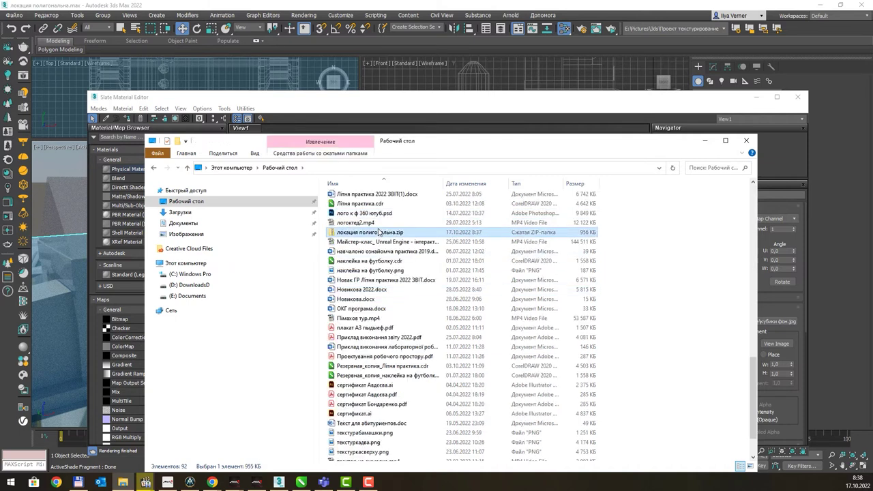
pyautogui.rightClick(381, 240)
pyautogui.moveTo(445, 272)
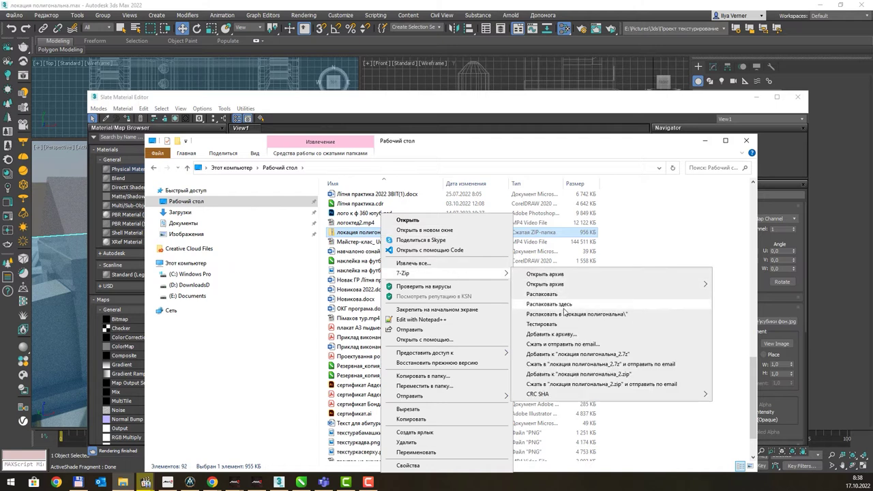
pyautogui.click(560, 304)
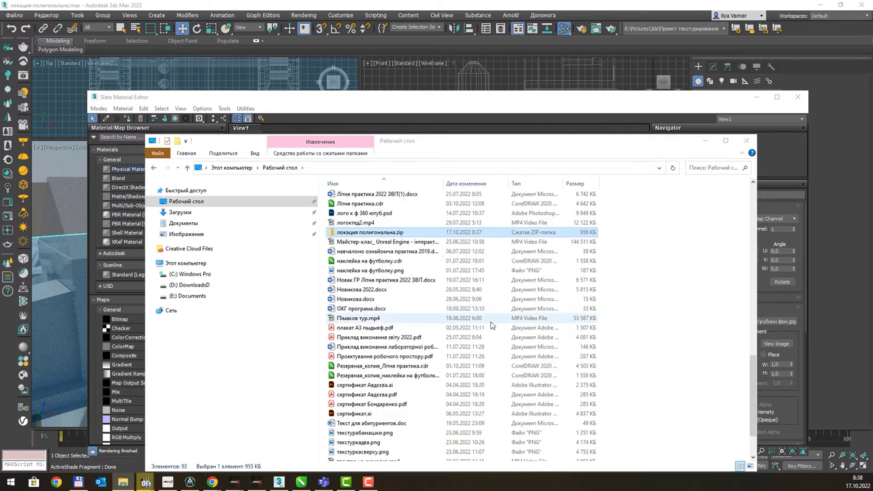
pyautogui.scroll(4, 492, 321)
pyautogui.scroll(6, 490, 314)
pyautogui.scroll(6, 488, 307)
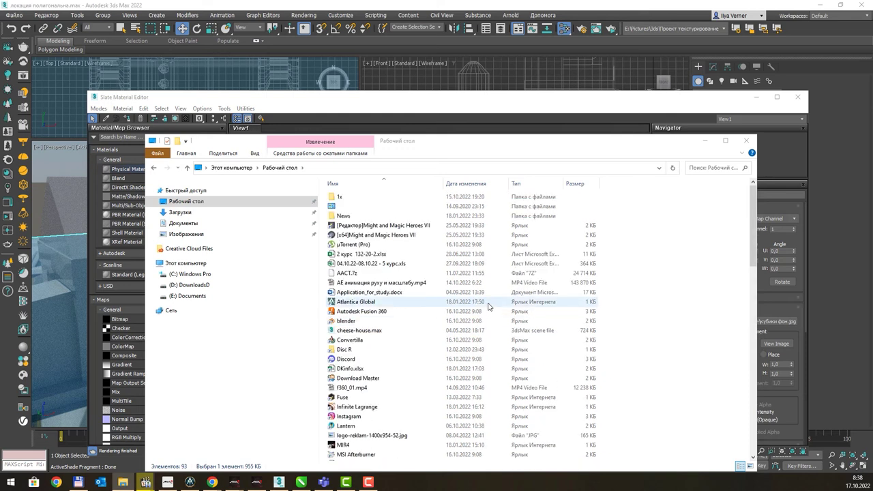
pyautogui.scroll(-7, 441, 306)
pyautogui.scroll(-7, 442, 303)
pyautogui.scroll(-8, 444, 300)
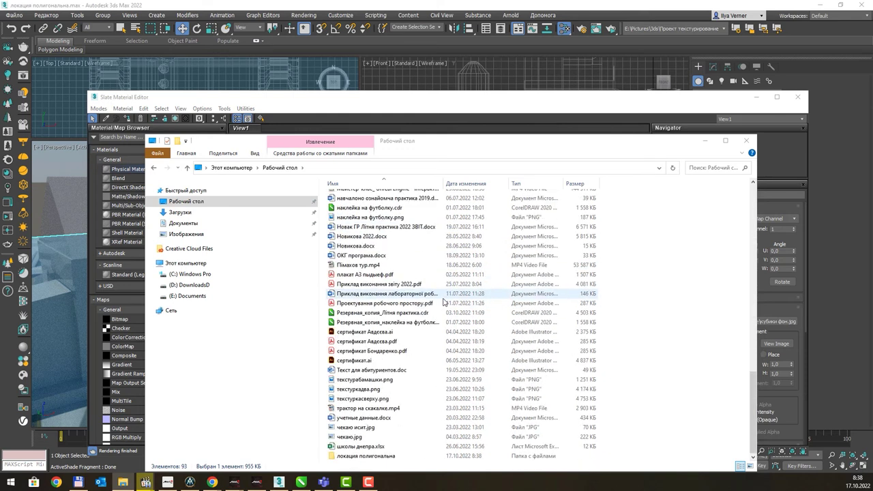
# Browse the extracted локация полигональна folder into Pictures\3ds\Проект текстурирование.
pyautogui.doubleClick(396, 457)
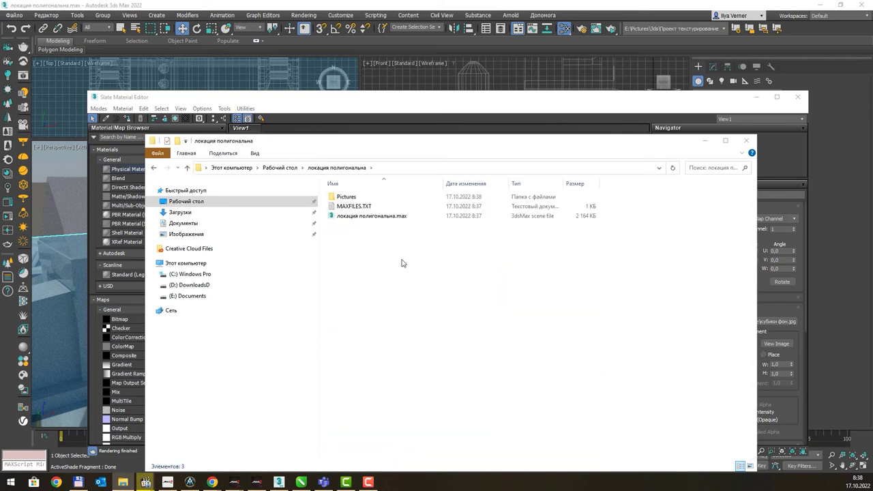
pyautogui.click(369, 217)
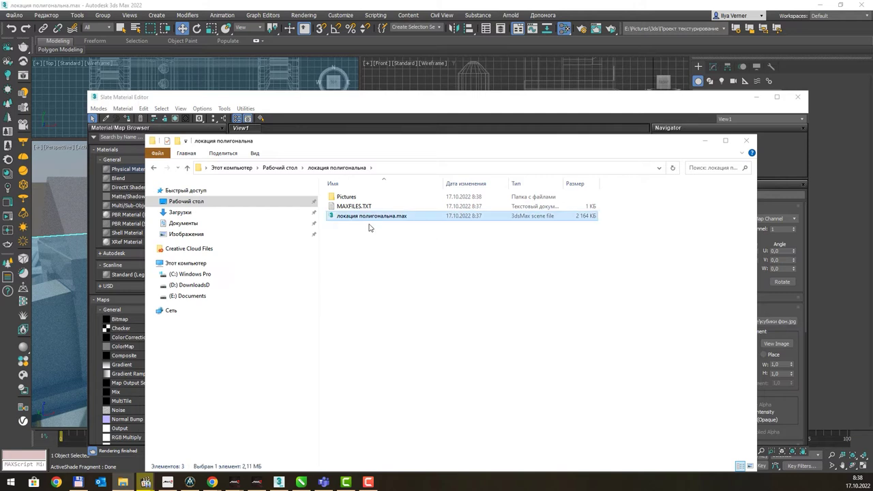
pyautogui.click(345, 198)
pyautogui.moveTo(415, 147); pyautogui.dragTo(339, 114)
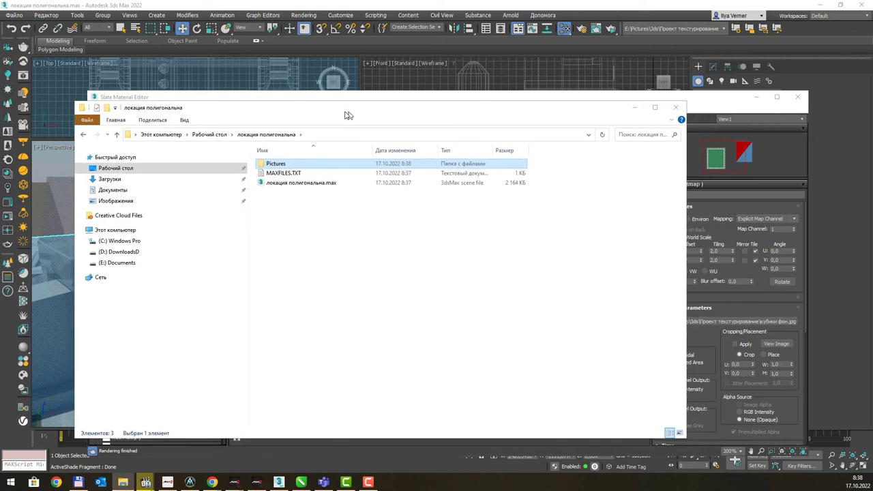
pyautogui.doubleClick(280, 165)
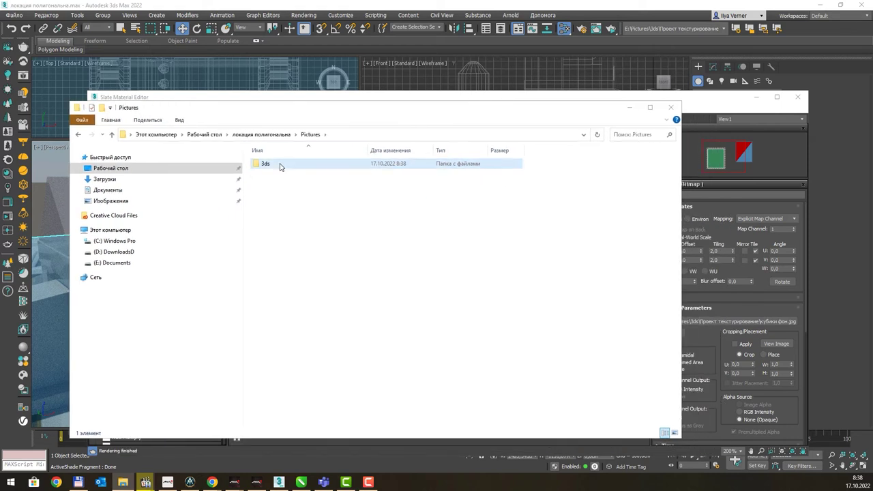
pyautogui.doubleClick(281, 165)
pyautogui.doubleClick(280, 165)
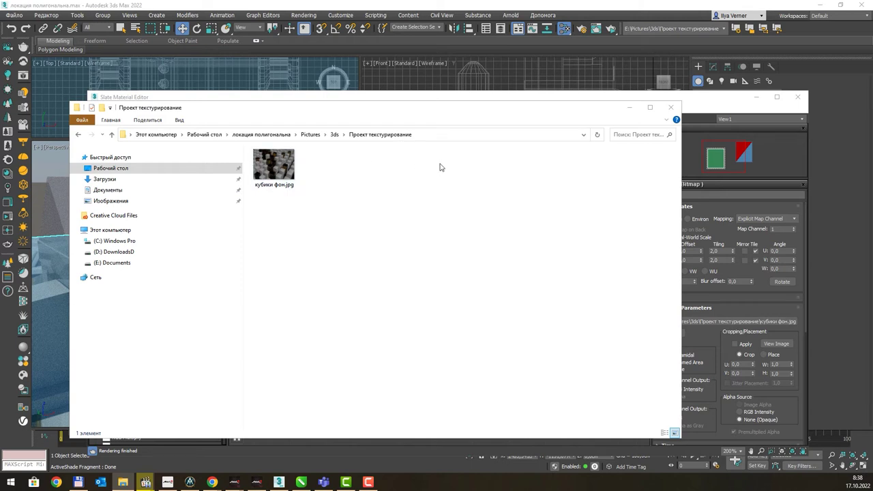
# Reposition the Explorer window beside the Slate editor, then dismiss it.
pyautogui.moveTo(440, 112); pyautogui.dragTo(430, 361)
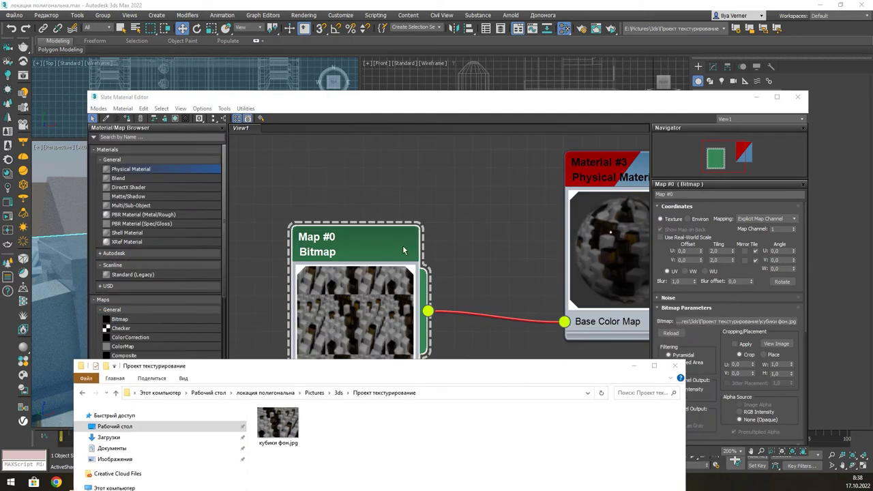
pyautogui.click(358, 240)
pyautogui.click(539, 481)
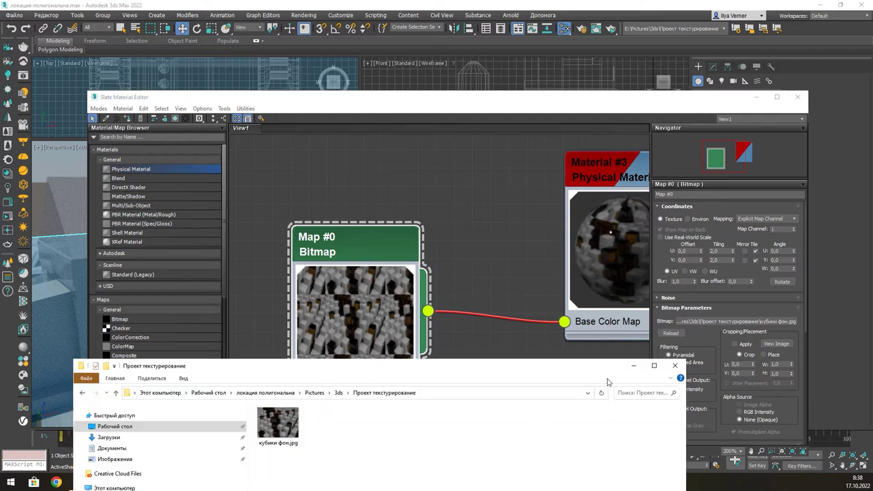
pyautogui.moveTo(569, 366)
pyautogui.mouseDown()
pyautogui.moveTo(539, 341)
pyautogui.moveTo(542, 209)
pyautogui.mouseUp()
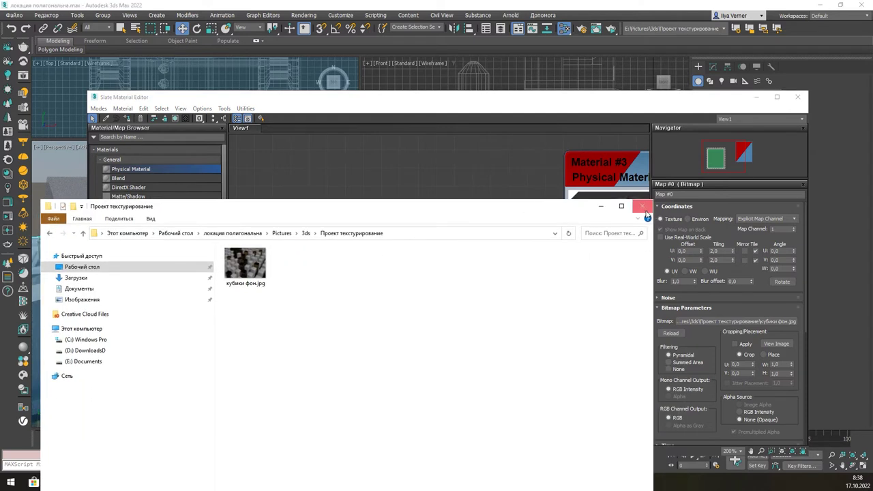
pyautogui.click(391, 275)
# Recentre the node view, maximize the Slate Material Editor, and return to the CorelDRAW Мапи slide.
pyautogui.moveTo(530, 146); pyautogui.dragTo(456, 176, button='middle')
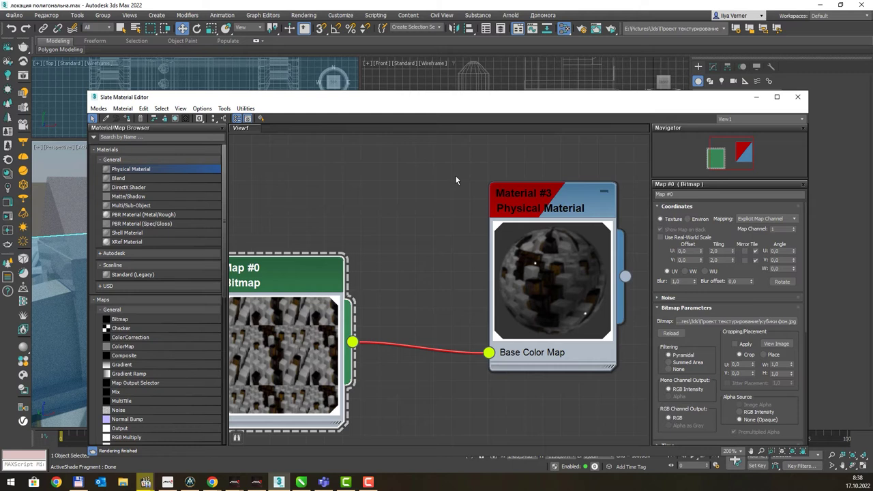
pyautogui.moveTo(410, 226); pyautogui.dragTo(481, 208, button='middle')
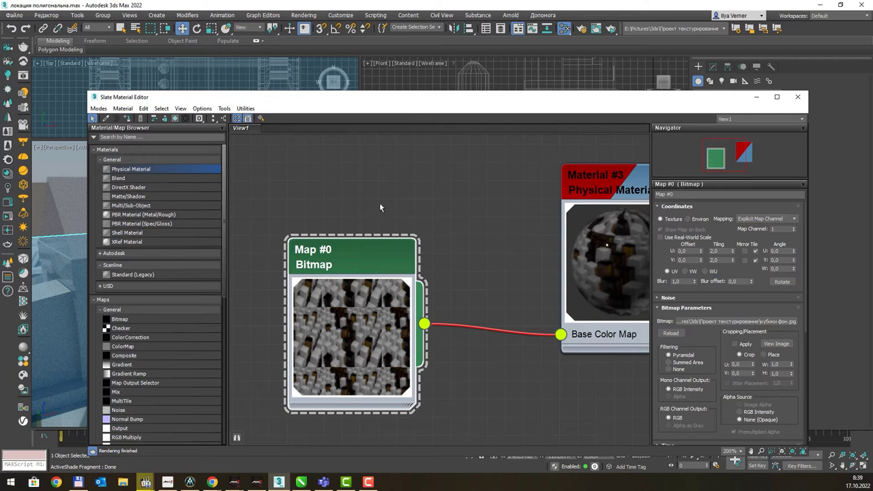
pyautogui.doubleClick(415, 100)
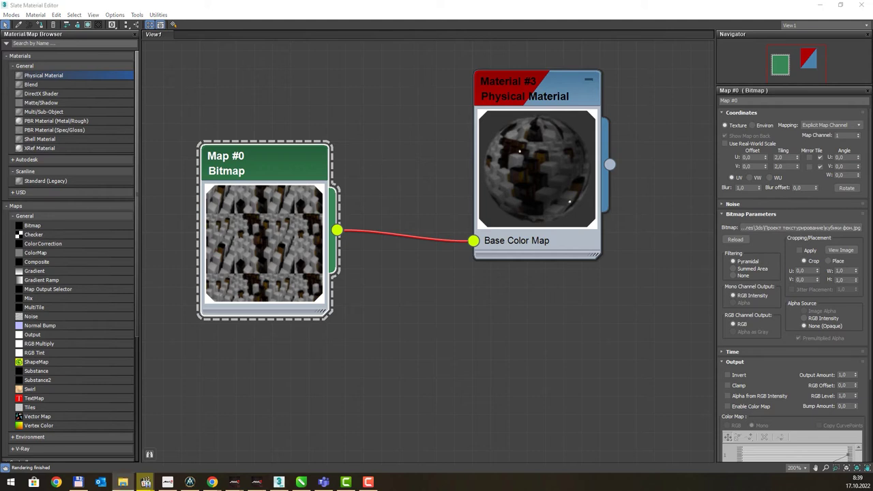
pyautogui.click(279, 483)
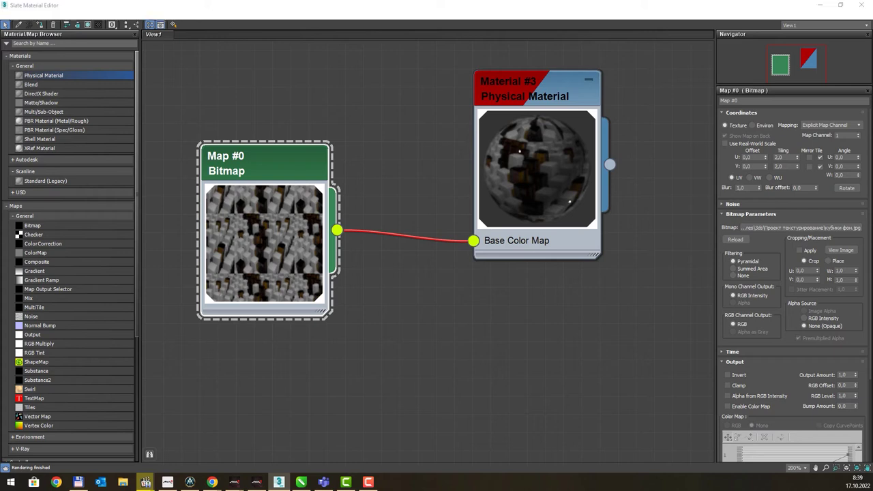
pyautogui.hotkey('alt', 'Tab')
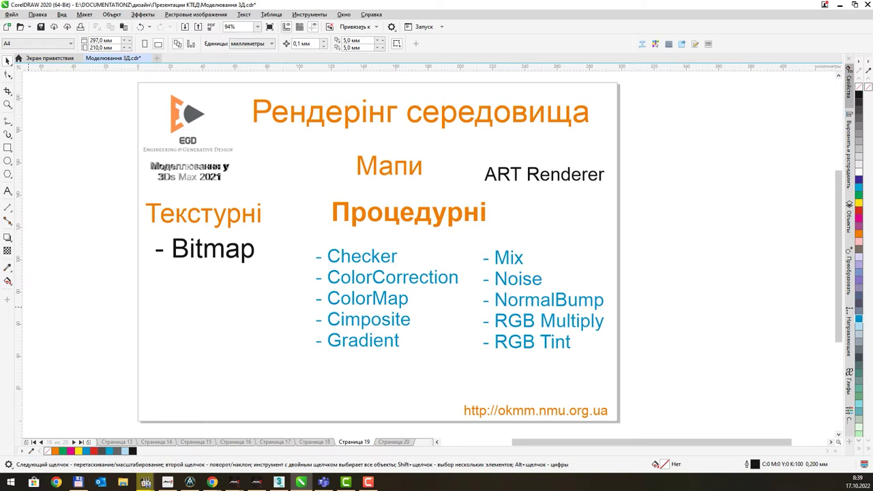
# Pan the page to reveal empty space right of the slide and select the Текстурні heading.
pyautogui.hotkey('alt', 'Tab')
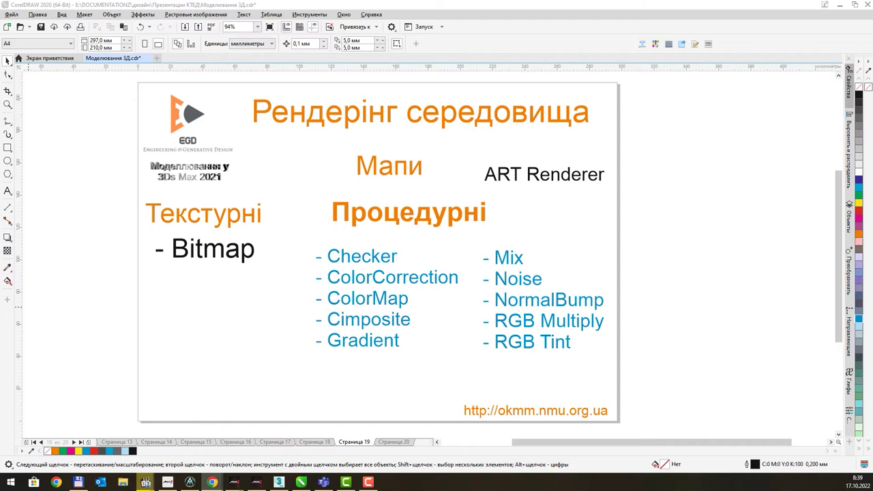
pyautogui.moveTo(425, 238); pyautogui.dragTo(302, 238, button='middle')
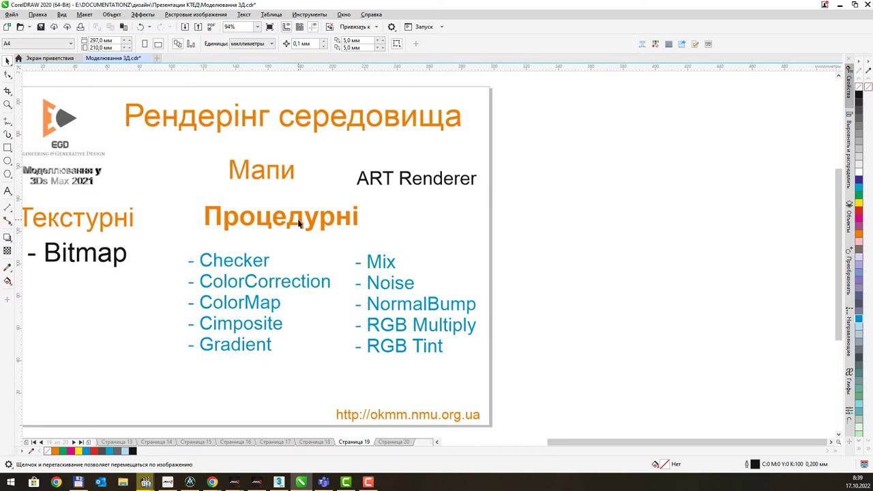
pyautogui.click(298, 221)
pyautogui.click(105, 227)
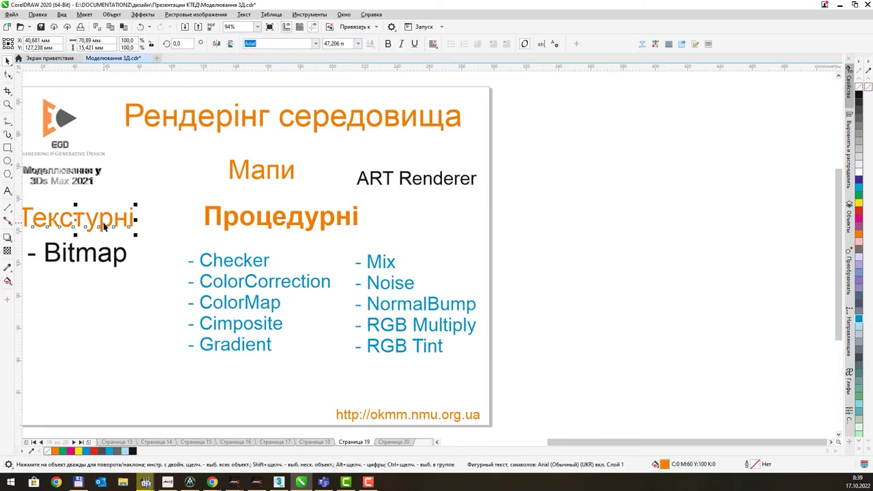
# Copy the Текстурні heading beside the slide and retype it as 'Класифікація проц. мап'.
pyautogui.moveTo(105, 227); pyautogui.dragTo(589, 219)
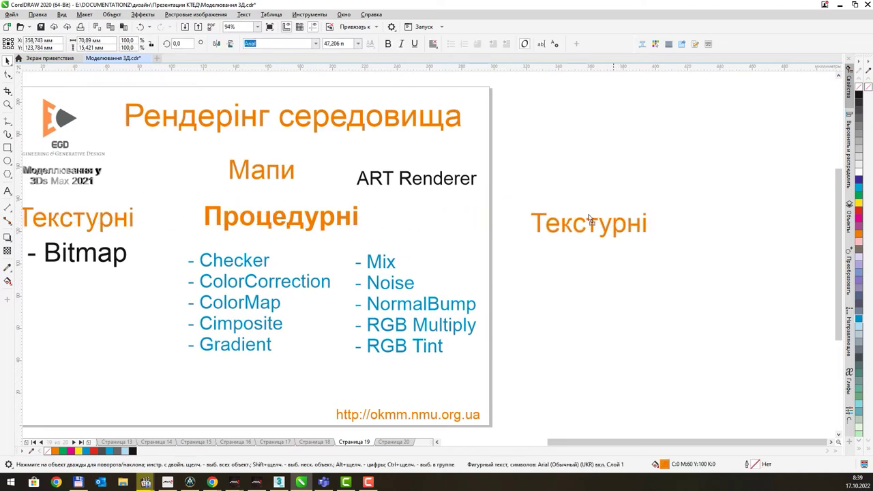
pyautogui.doubleClick(590, 214)
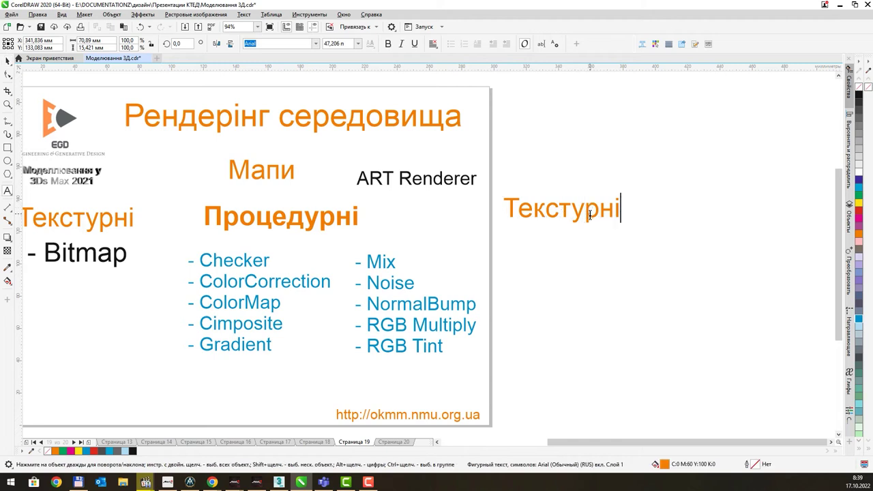
pyautogui.hotkey('ctrl', 'a')
pyautogui.write('Класы')
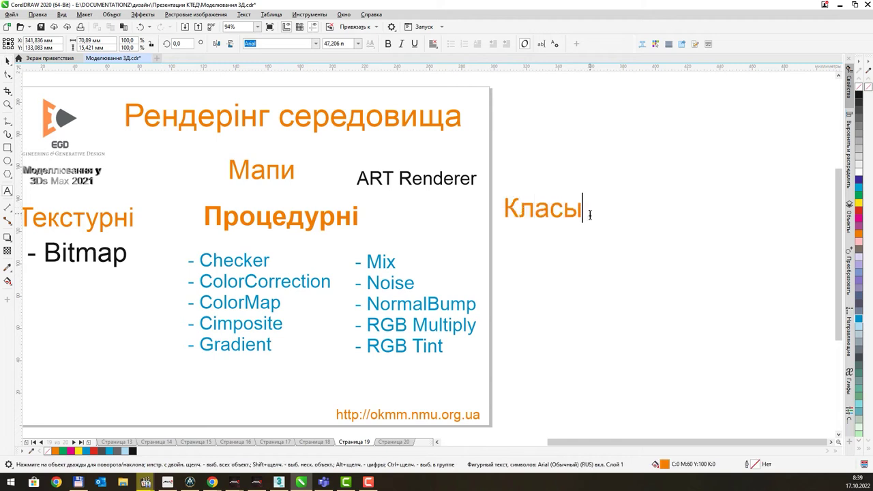
pyautogui.press('BackSpace')
pyautogui.hotkey('alt', 'shift')
pyautogui.write('ифі')
pyautogui.write('кація ')
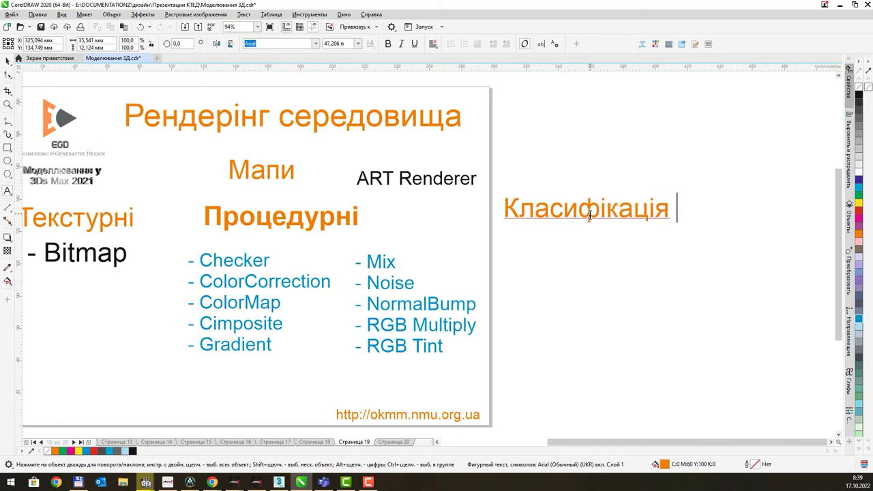
pyautogui.write('проц. м')
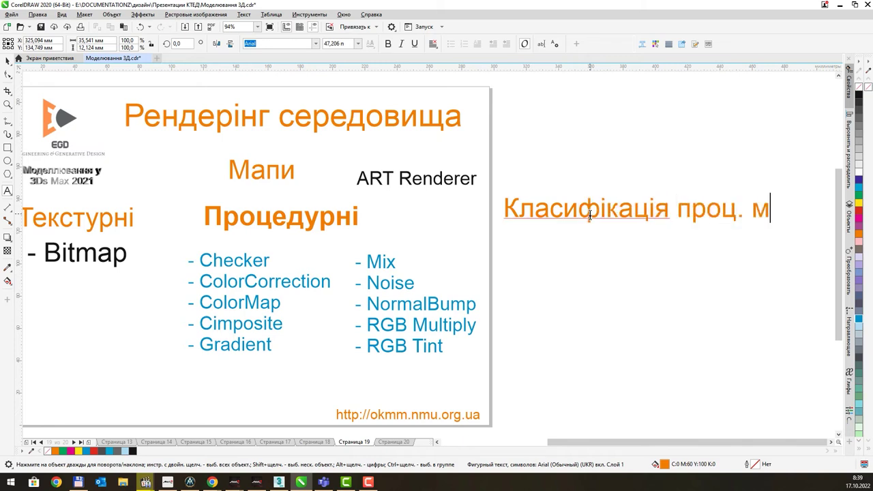
pyautogui.write('ап')
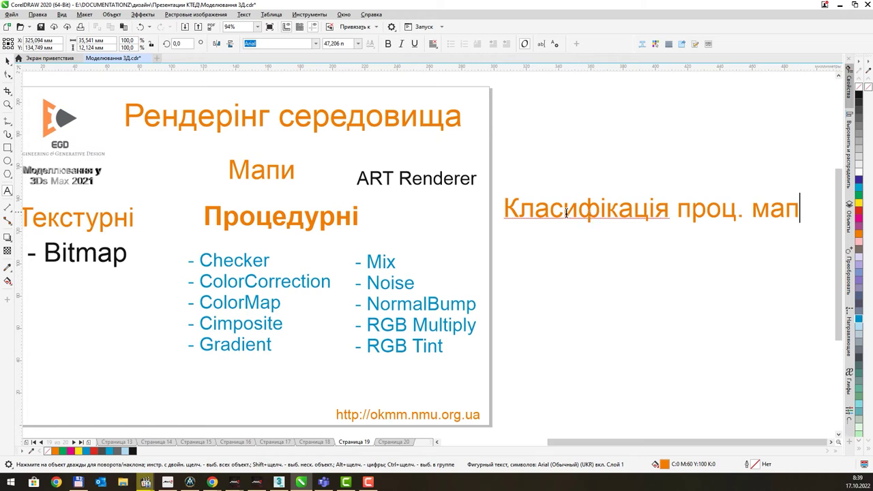
pyautogui.press('Escape')
pyautogui.click(9, 64)
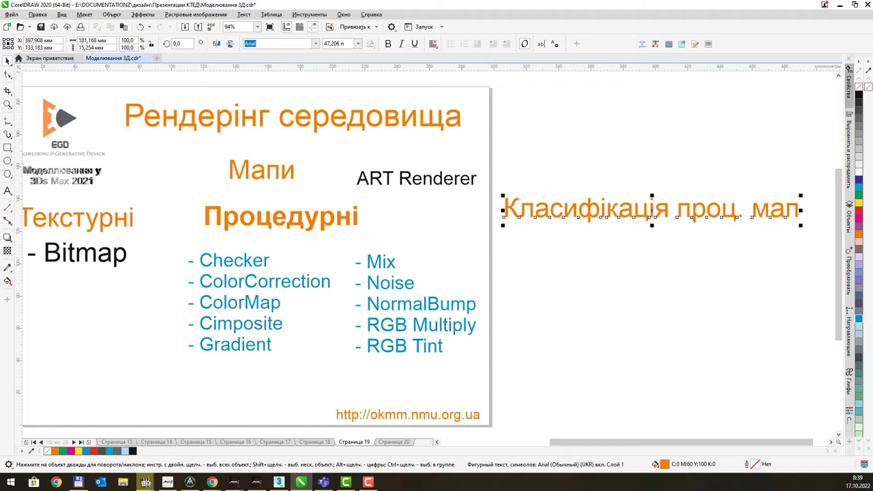
pyautogui.click(212, 483)
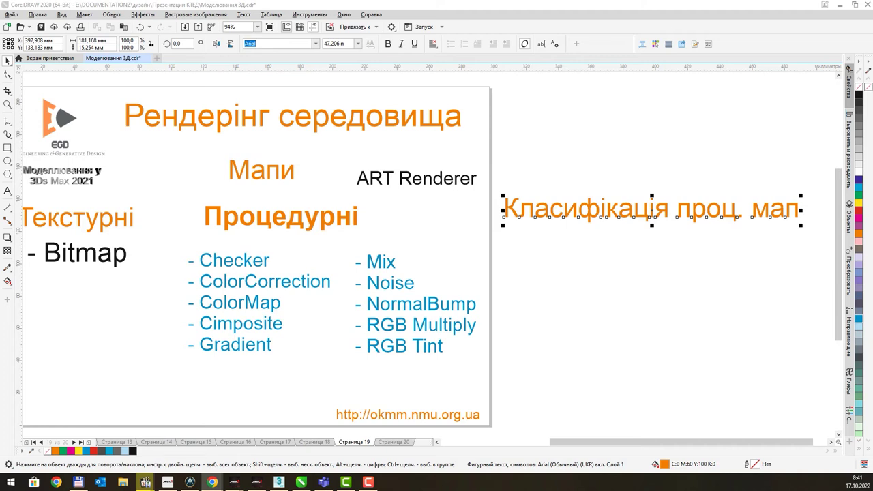
# Paste the first map name under the heading and move кольору before навколишнього.
pyautogui.click(8, 191)
pyautogui.click(511, 266)
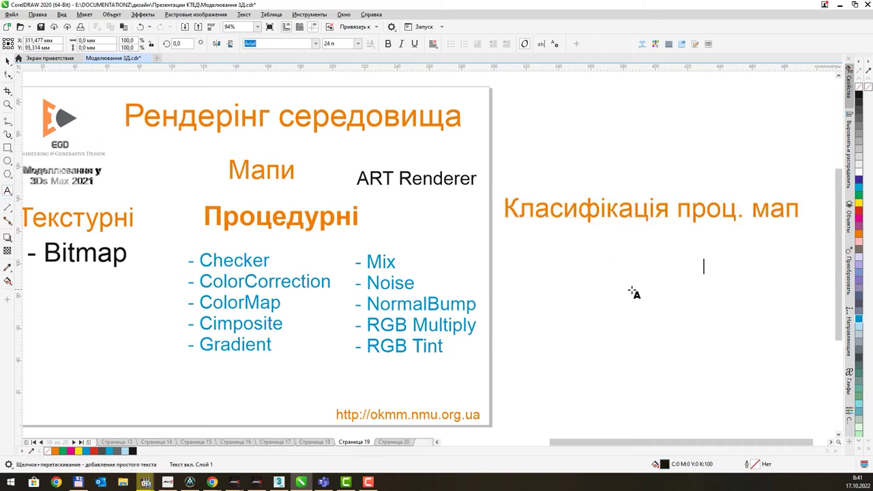
pyautogui.write('Карта навколишнього кольору')
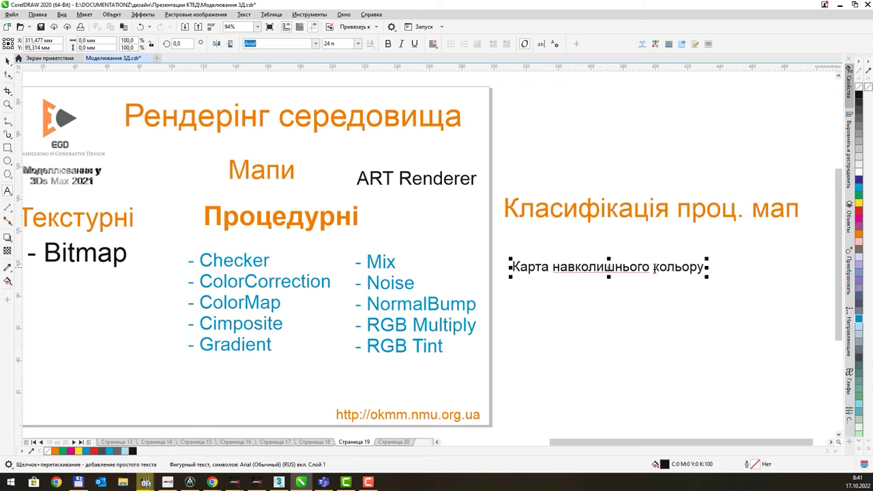
pyautogui.click(654, 268)
pyautogui.hotkey('shift', 'End')
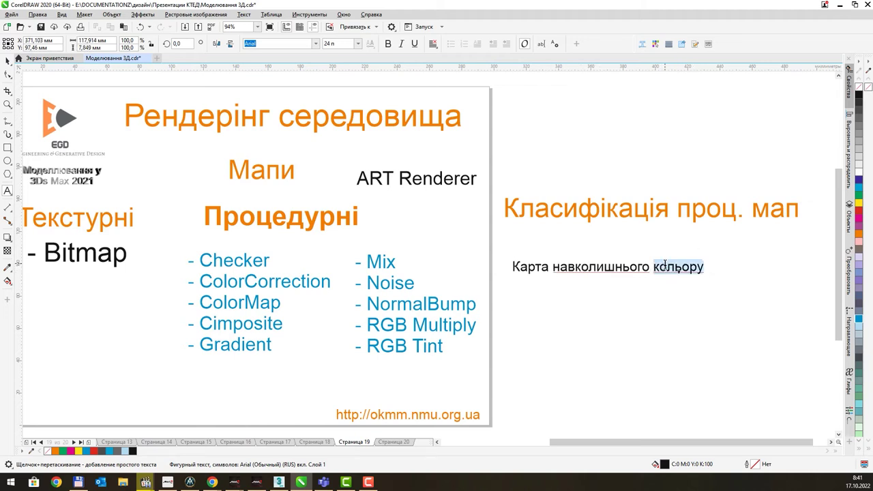
pyautogui.press('Delete')
pyautogui.hotkey('ctrl', 'Left')
pyautogui.hotkey('ctrl', 'z')
# Finish the line as 'Карта кольору навколишнього оточення', correcting the typo.
pyautogui.press('End')
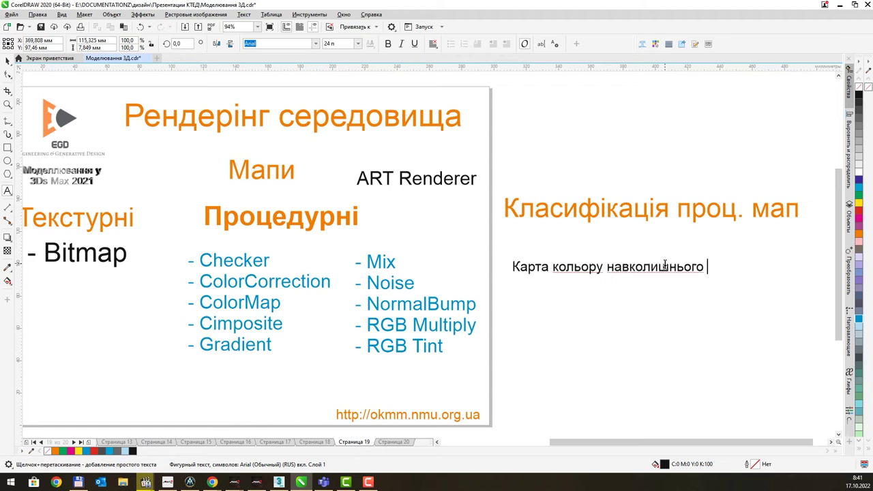
pyautogui.write('рирч')
pyautogui.press('BackSpace')
pyautogui.press('BackSpace')
pyautogui.press('BackSpace')
pyautogui.press('BackSpace')
pyautogui.write('оточення')
pyautogui.press('Return')
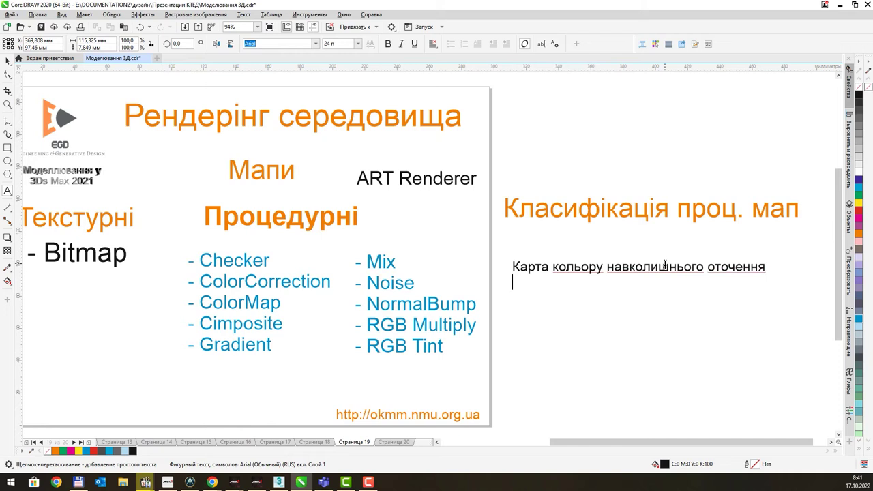
pyautogui.press('Escape')
pyautogui.click(212, 482)
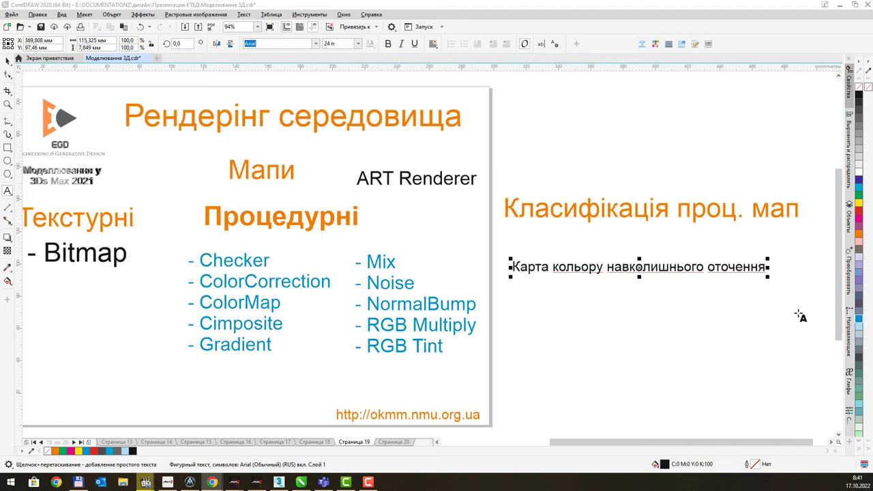
# Paste 'Карта дифузних кольорів' as the second line of the list.
pyautogui.click(750, 269)
pyautogui.press('Return')
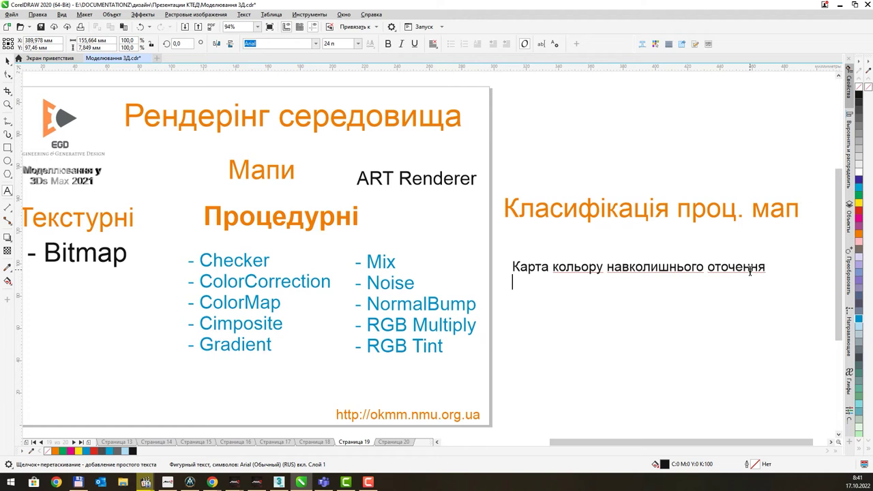
pyautogui.write('Карта дифузних кольорів')
pyautogui.press('Return')
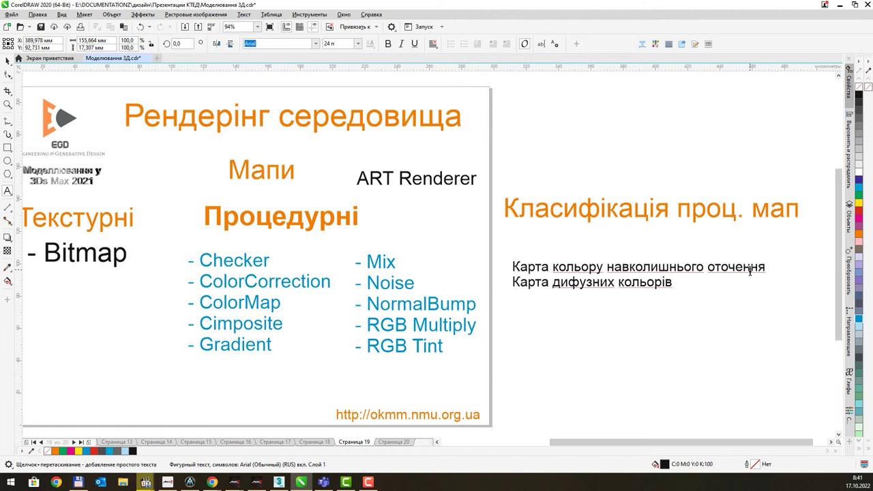
pyautogui.press('Up')
pyautogui.press('Escape')
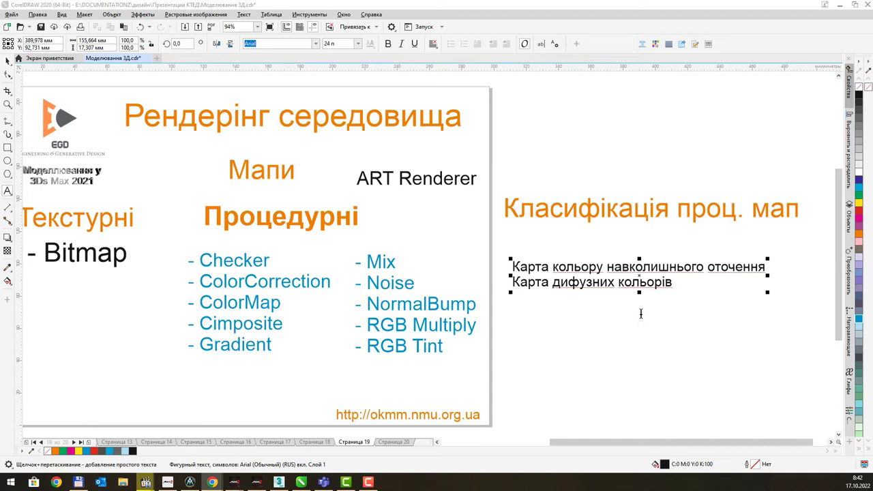
# Add 'Карти шорхості' as the third line of the list.
pyautogui.click(684, 280)
pyautogui.press('Return')
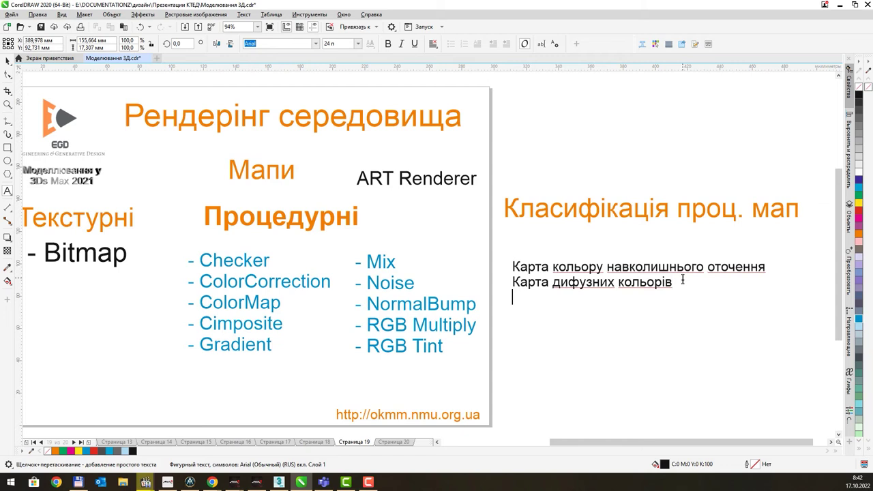
pyautogui.write('Карти шо')
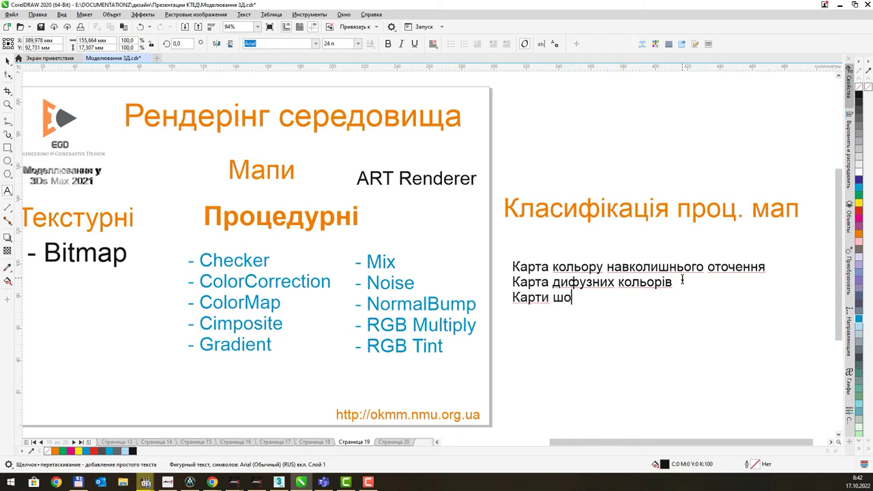
pyautogui.write('рхо')
pyautogui.press('BackSpace')
pyautogui.write('ос')
pyautogui.write('ті')
pyautogui.press('Return')
pyautogui.press('Escape')
pyautogui.click(212, 481)
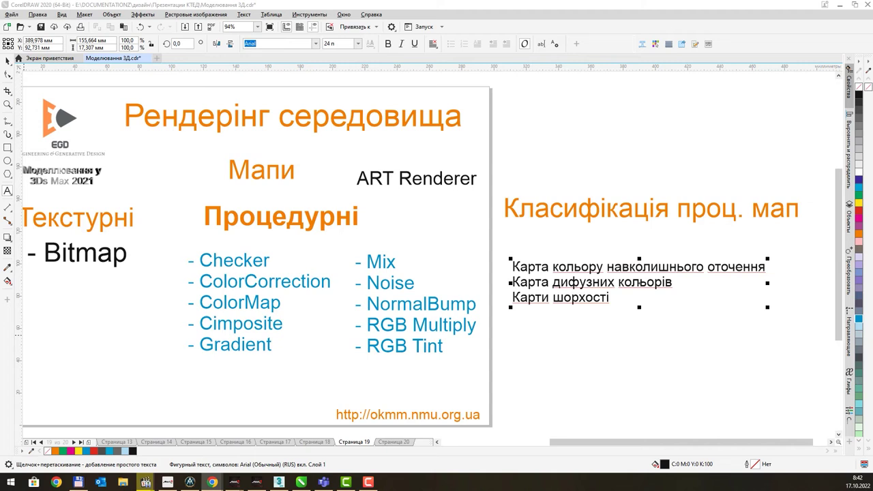
# Add the lines 'Карти бліків' and 'Карта глянцю' to the list.
pyautogui.click(627, 298)
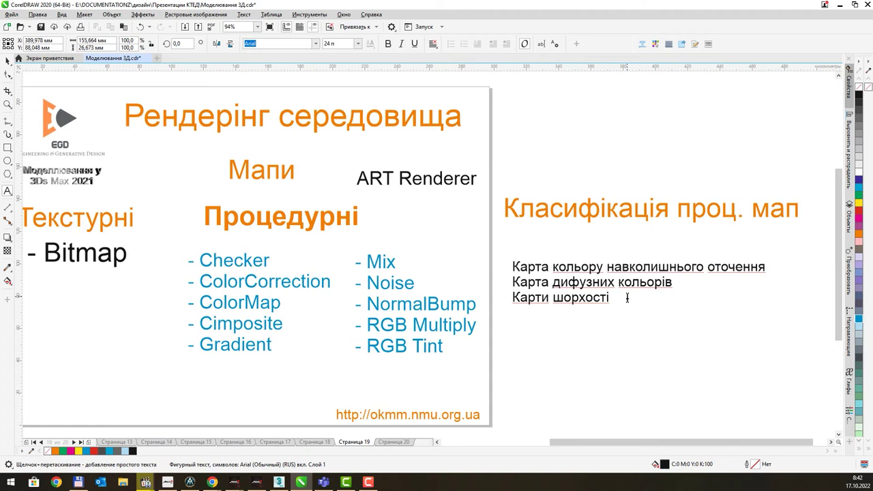
pyautogui.write('Кар')
pyautogui.write('ти блик')
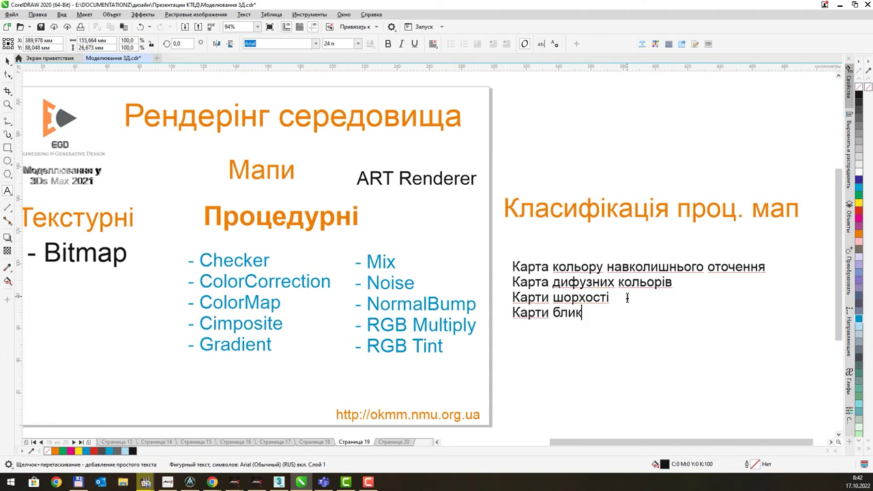
pyautogui.write('ів')
pyautogui.press('Return')
pyautogui.press('Escape')
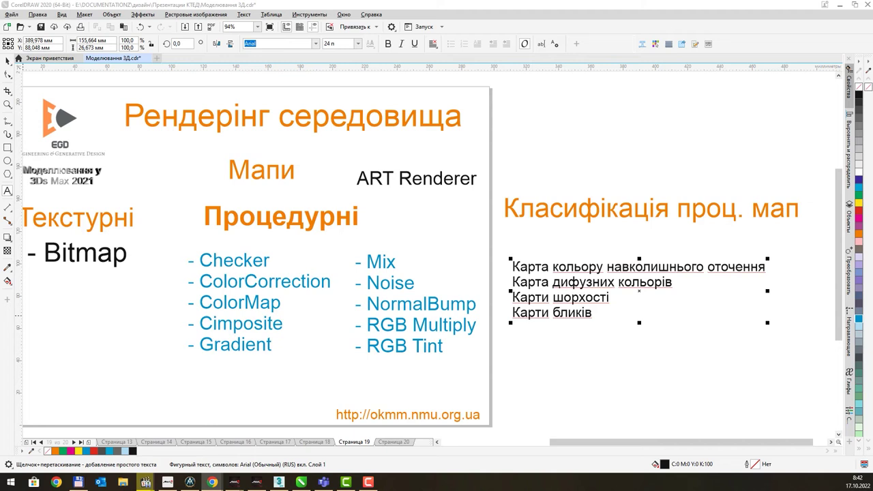
pyautogui.click(595, 312)
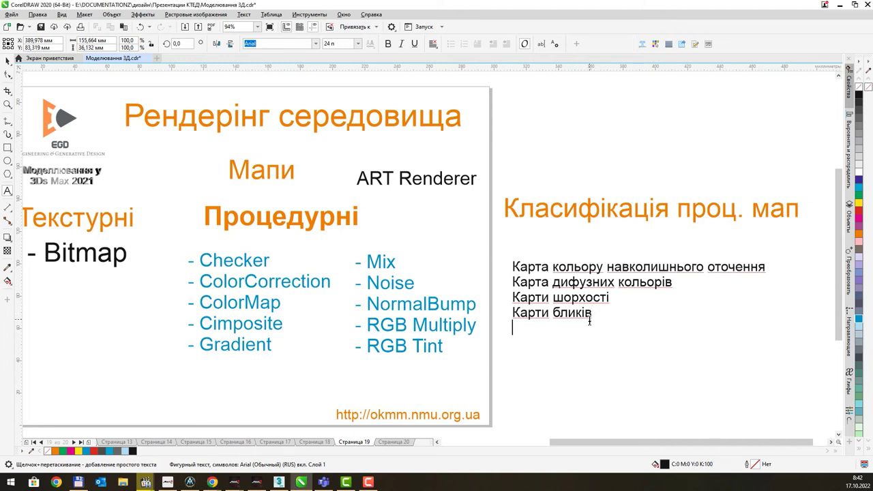
pyautogui.write('Карта глянцю')
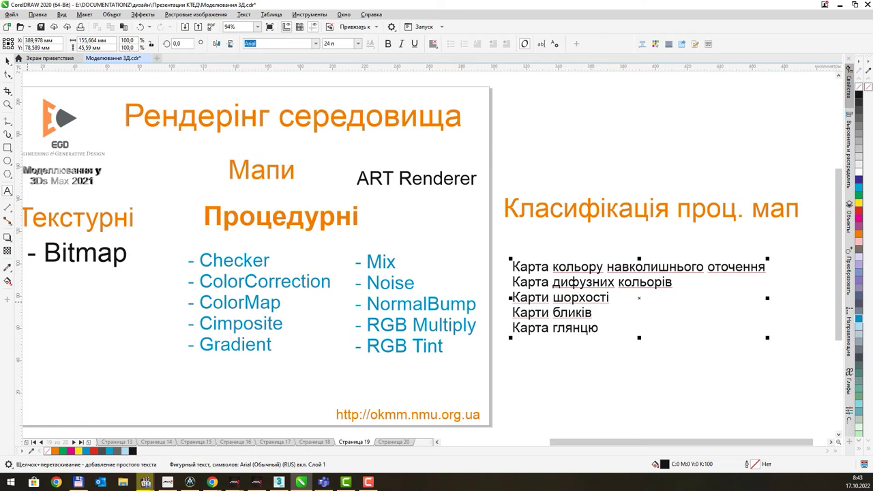
# Append Карта самоосвітлення and Карта непрозорості as new lines at the end of the map list.
pyautogui.click(212, 482)
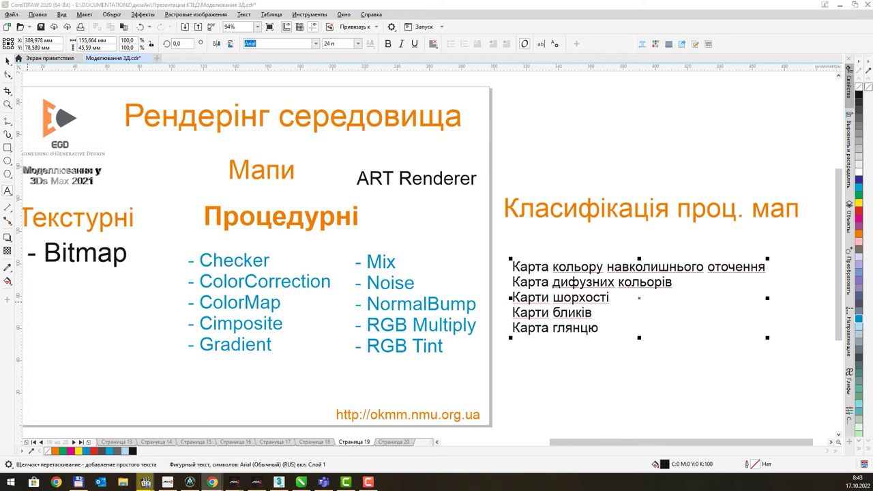
pyautogui.click(600, 329)
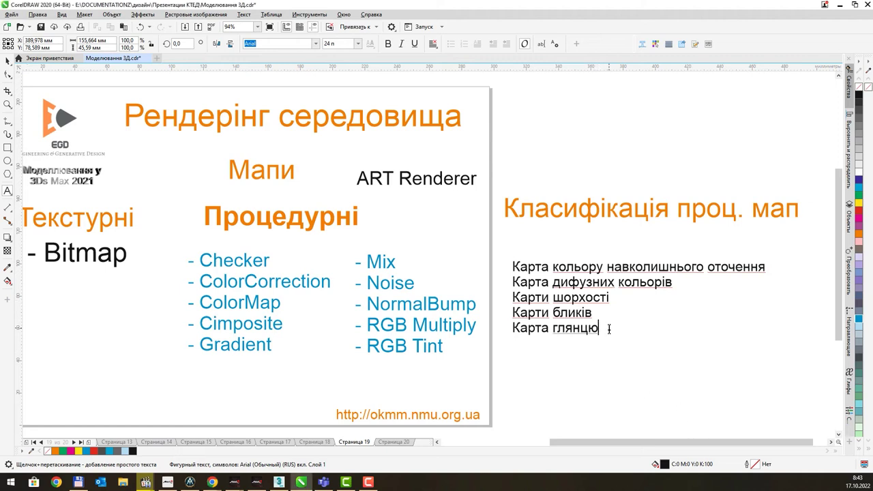
pyautogui.press('Return')
pyautogui.write('Карта самоосвітлення')
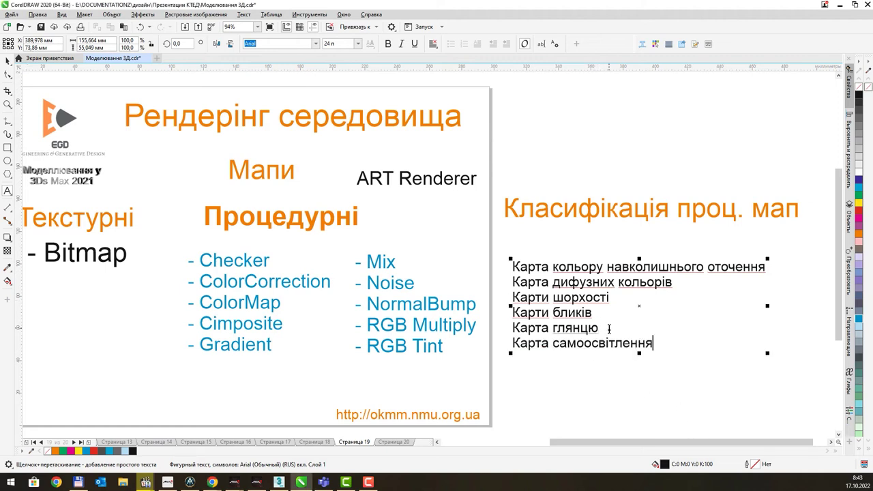
pyautogui.press('Return')
pyautogui.hotkey('alt', 'Tab')
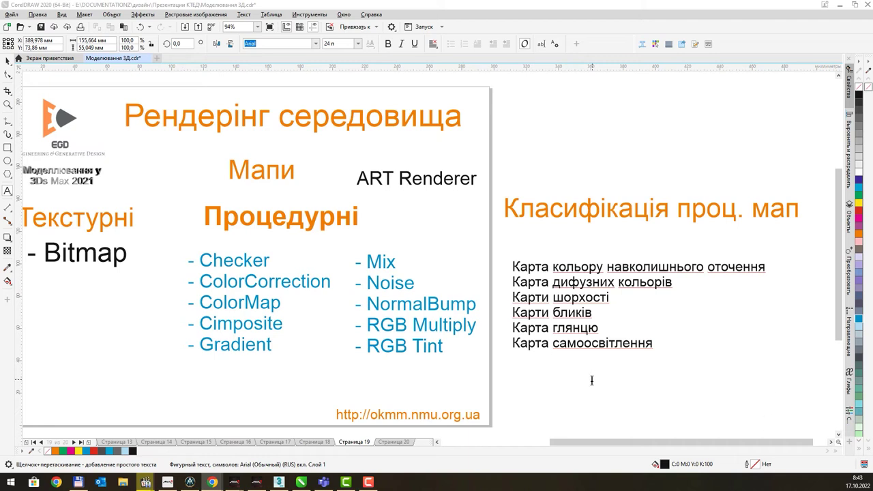
pyautogui.click(660, 348)
pyautogui.press('Return')
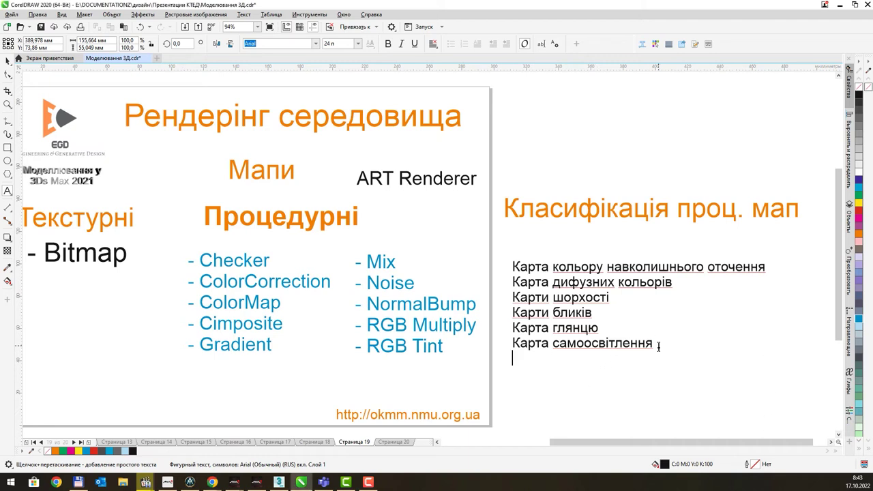
pyautogui.write('Карта непрозорості')
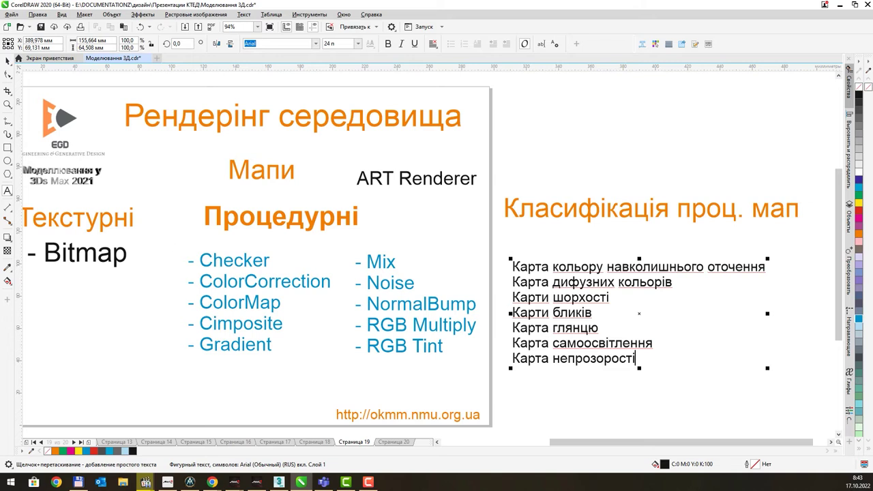
pyautogui.click(213, 483)
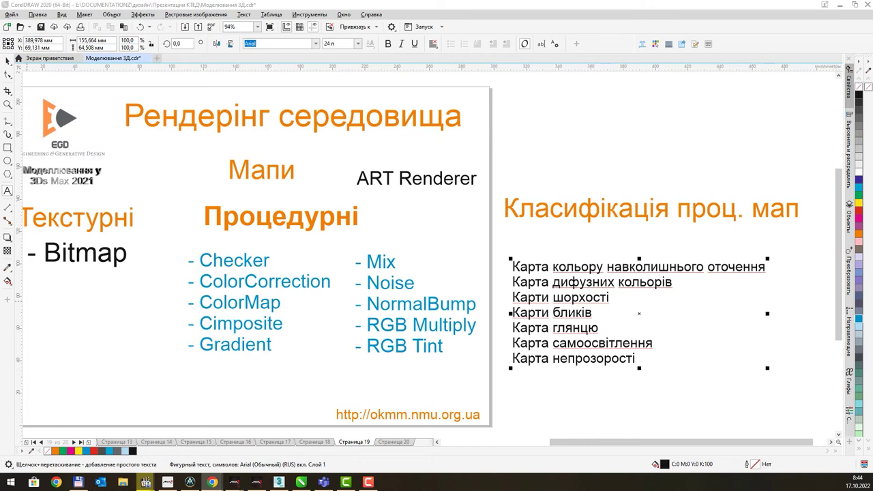
# Add Карта кольорів фільтра and Карта анізотропії as new lines below Карта непрозорості.
pyautogui.click(639, 358)
pyautogui.press('Return')
pyautogui.write('Карта кольорів фільтра')
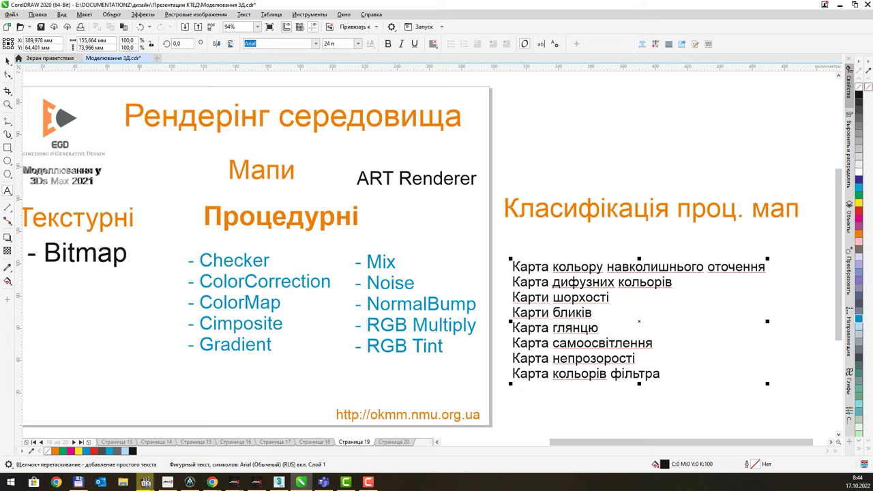
pyautogui.click(212, 482)
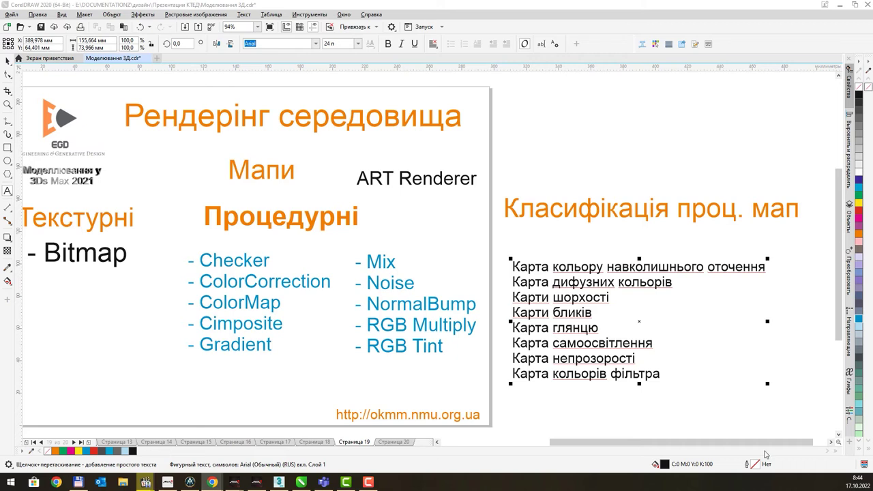
pyautogui.click(661, 372)
pyautogui.press('Return')
pyautogui.write('Карта анізотропії')
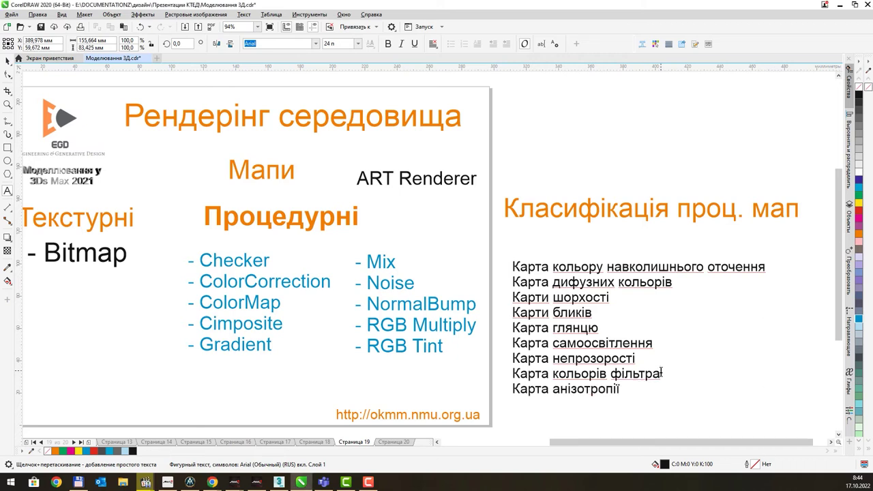
pyautogui.press('Escape')
# Paste Карта орієнтування and Карта металевості as the next two lines of the list.
pyautogui.hotkey('alt', 'Tab')
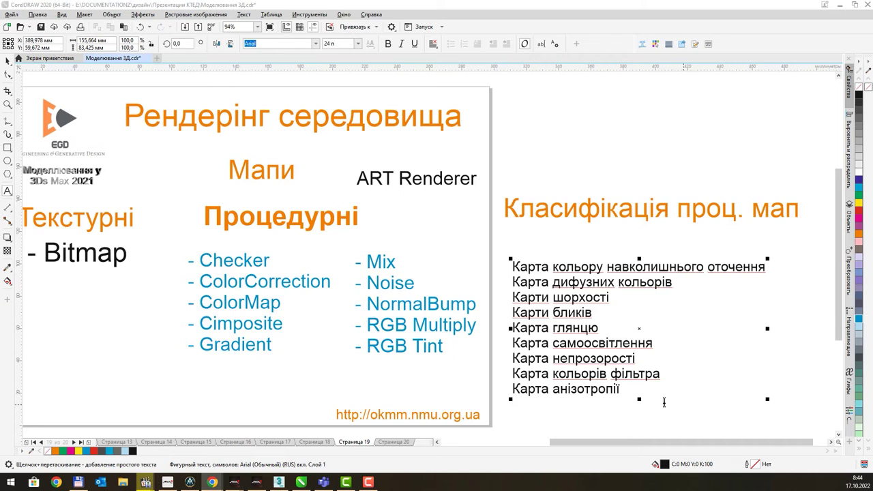
pyautogui.click(630, 389)
pyautogui.press('Return')
pyautogui.write('Карта орієнтування')
pyautogui.press('Escape')
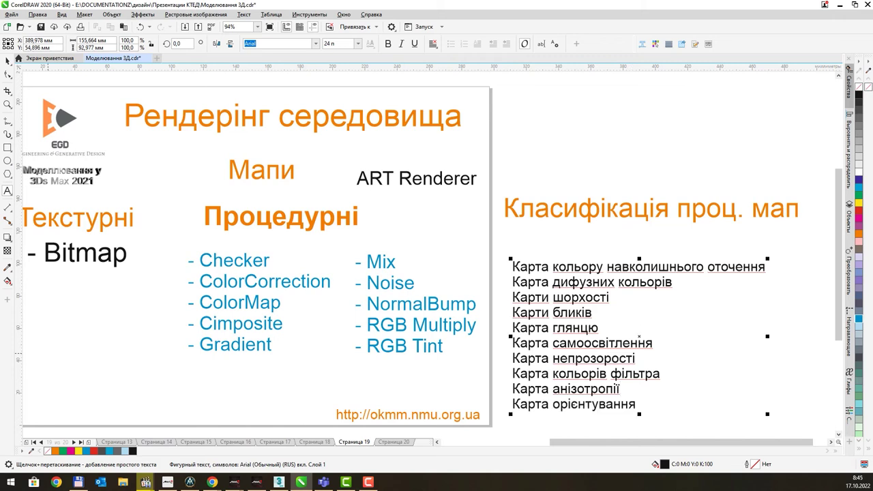
pyautogui.hotkey('alt', 'Tab')
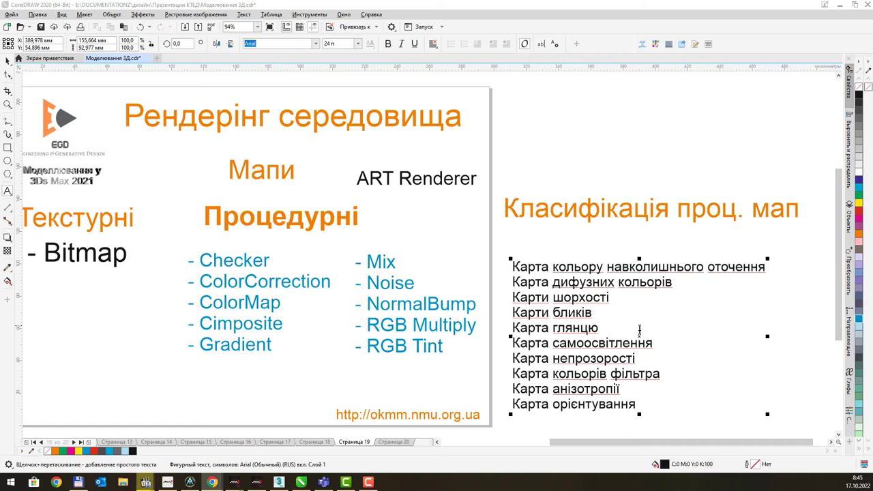
pyautogui.click(652, 405)
pyautogui.press('Return')
pyautogui.hotkey('ctrl', 'v')
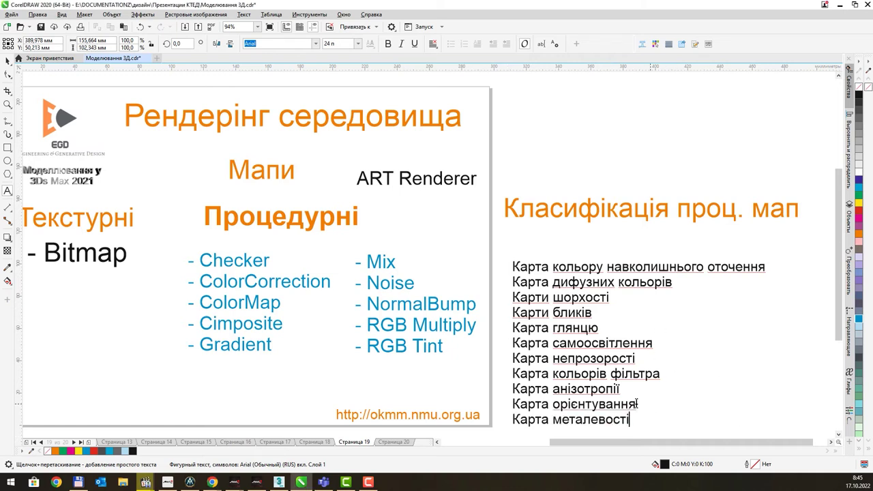
# Drag the map-type list up under the Класифікація проц. мап heading and reopen it for editing.
pyautogui.click(7, 60)
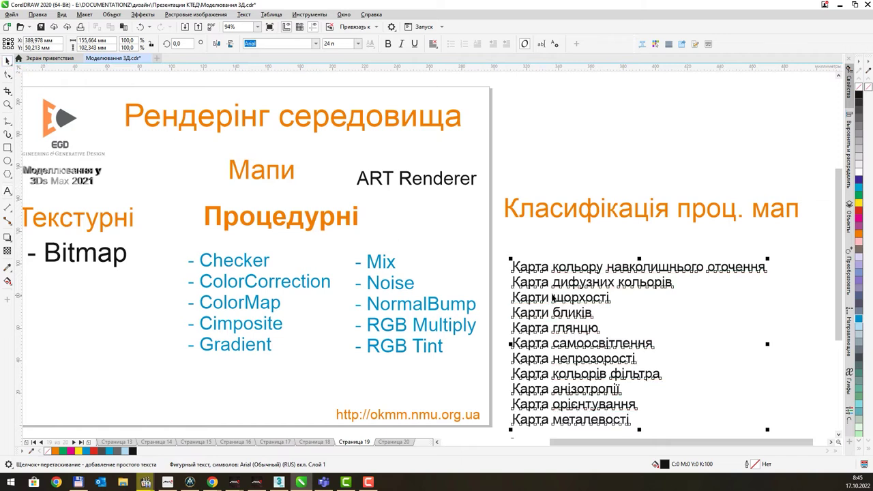
pyautogui.moveTo(565, 281); pyautogui.dragTo(558, 256)
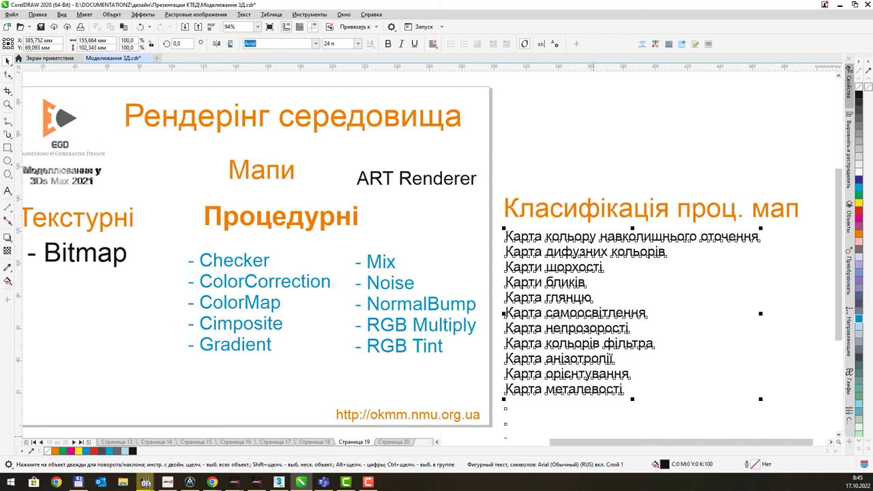
pyautogui.click(212, 482)
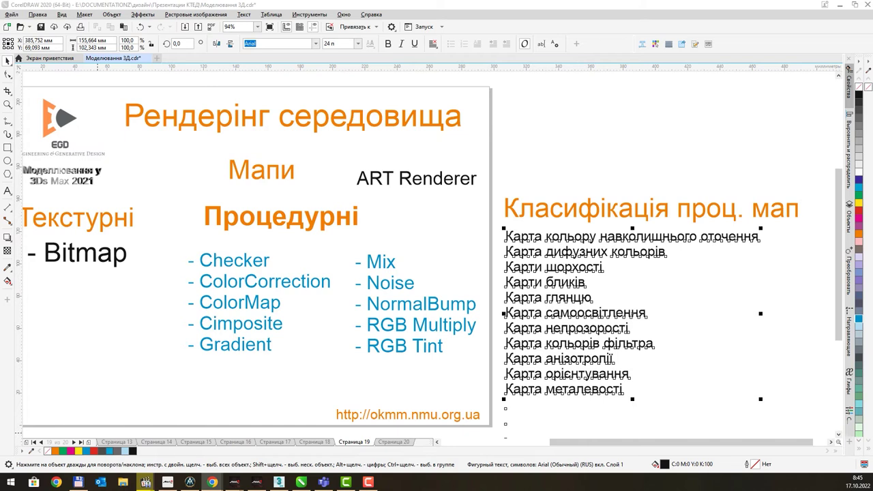
pyautogui.doubleClick(623, 389)
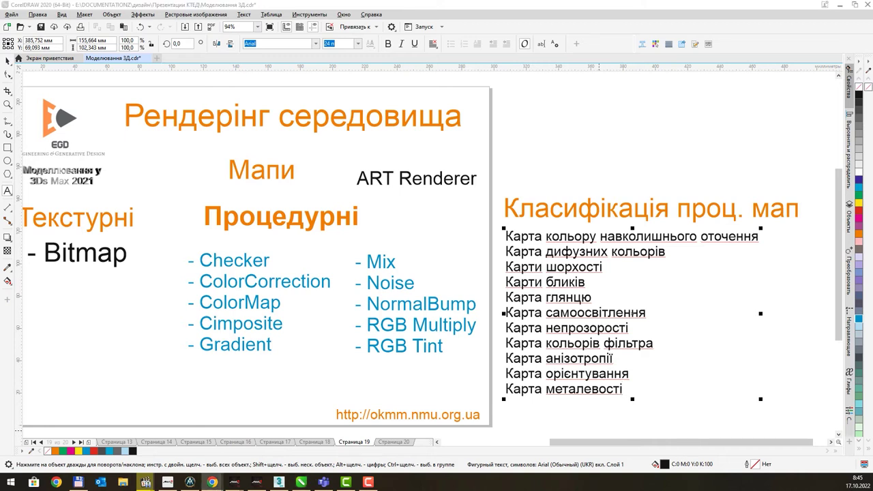
# Add 'Карти шорхості повехні' and 'Зміщення поверхні' as two new lines below Карта металевості.
pyautogui.click(625, 389)
pyautogui.press('Return')
pyautogui.write('Кар')
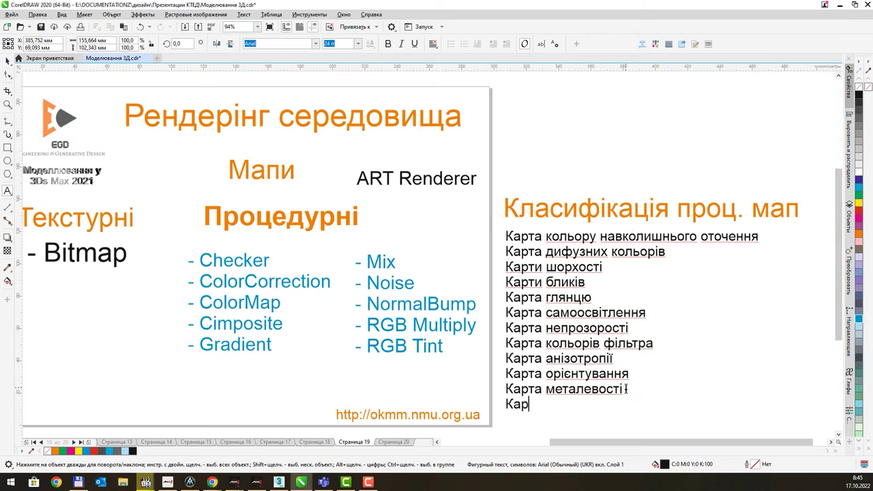
pyautogui.write('ти шор')
pyautogui.write('хості')
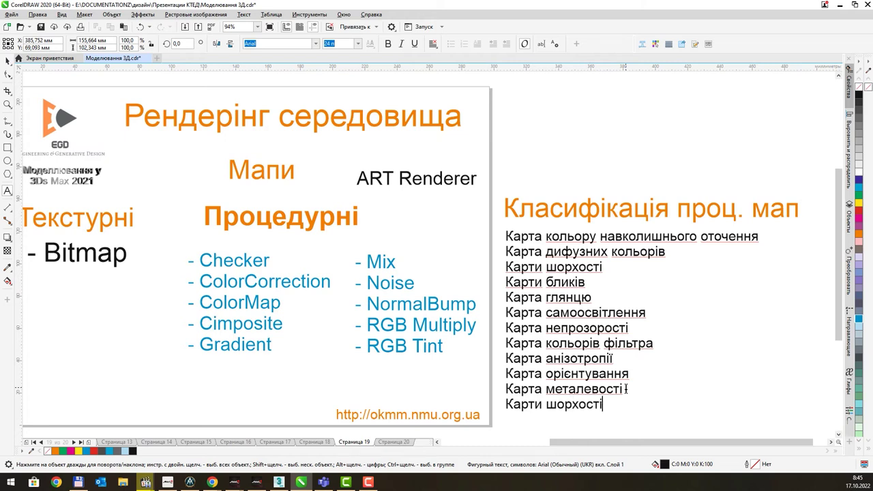
pyautogui.write(' пове')
pyautogui.write('хні')
pyautogui.press('Escape')
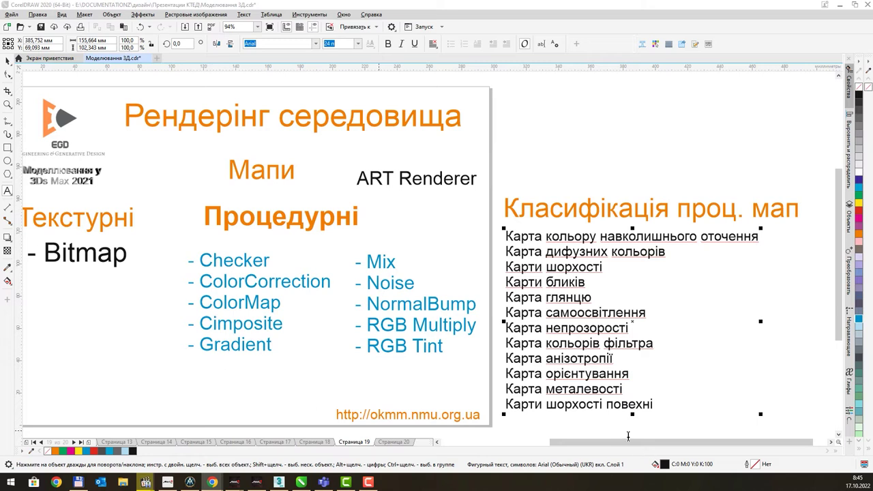
pyautogui.click(604, 402)
pyautogui.click(657, 404)
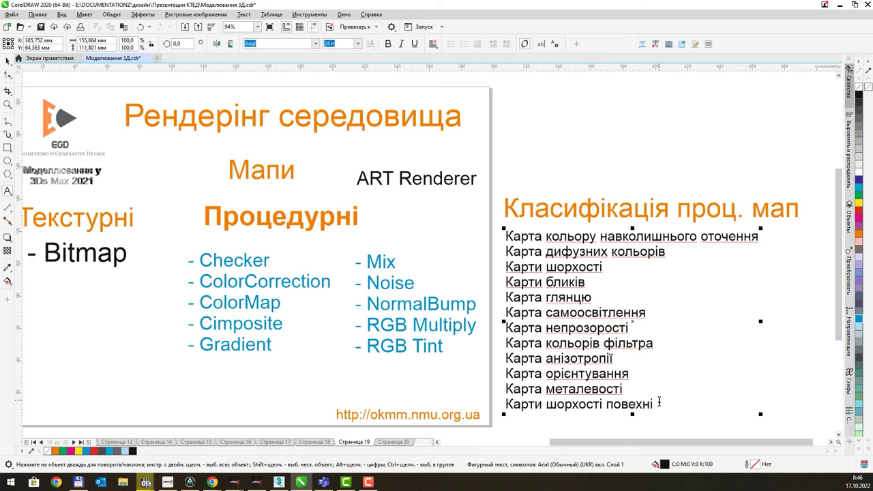
pyautogui.press('Return')
pyautogui.write('Зміщення')
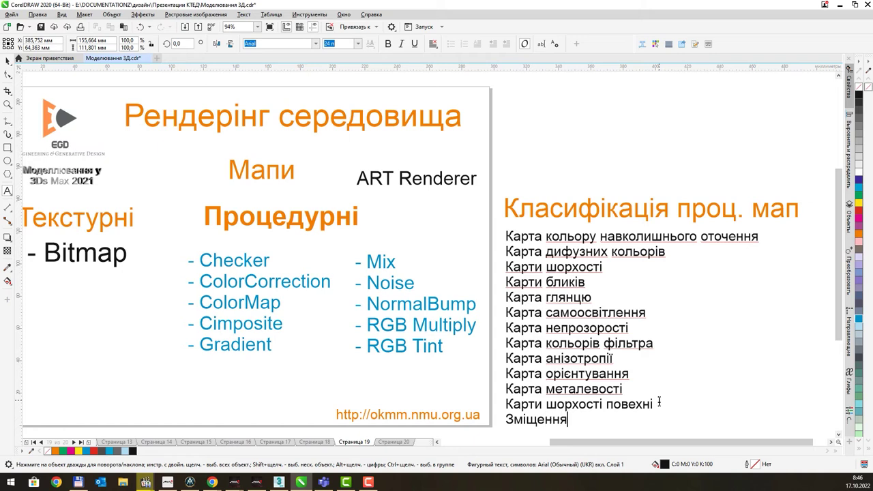
pyautogui.write(' поверх')
pyautogui.write('ні')
# Paste Карта відображення as a new line below Зміщення поверхні.
pyautogui.moveTo(674, 338); pyautogui.dragTo(667, 271, button='middle')
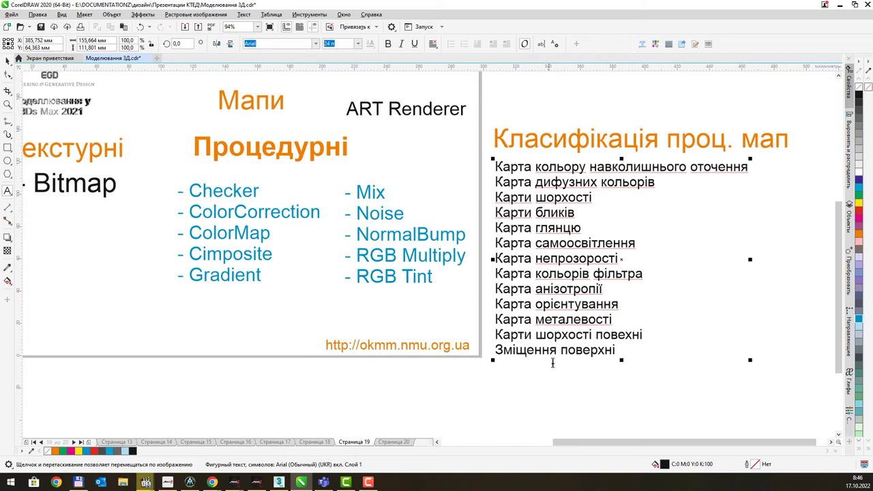
pyautogui.doubleClick(530, 350)
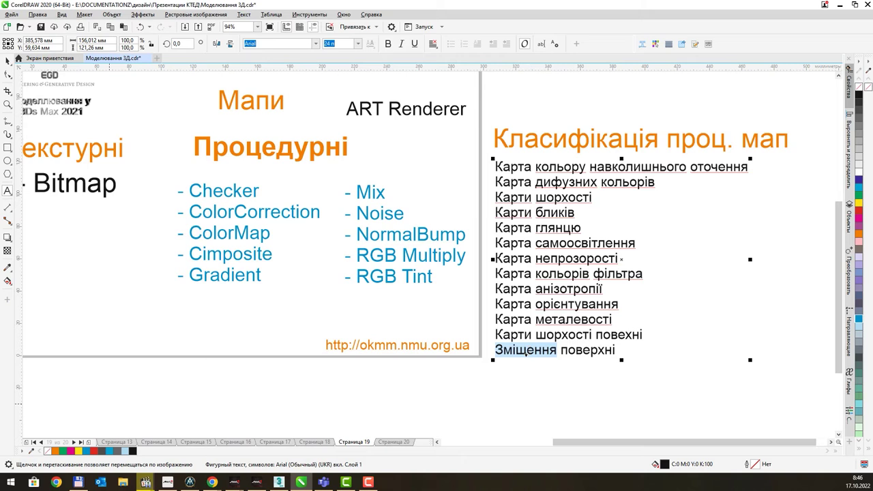
pyautogui.hotkey('alt', 'Tab')
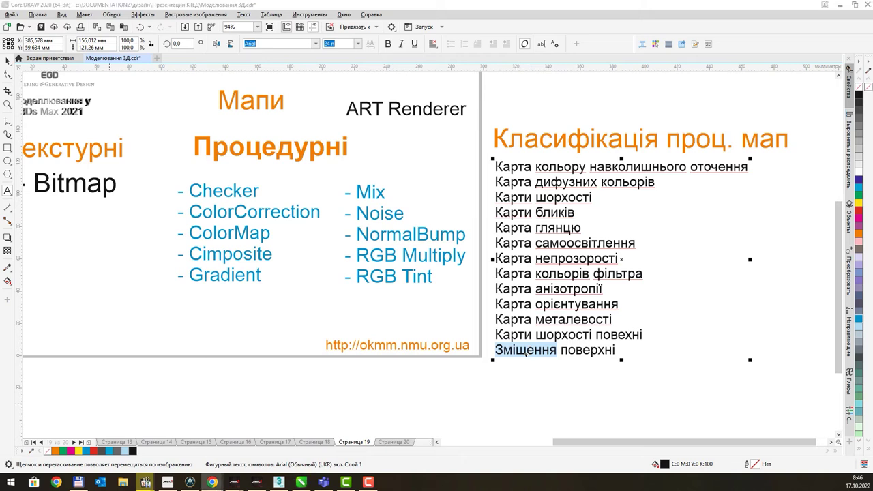
pyautogui.click(620, 350)
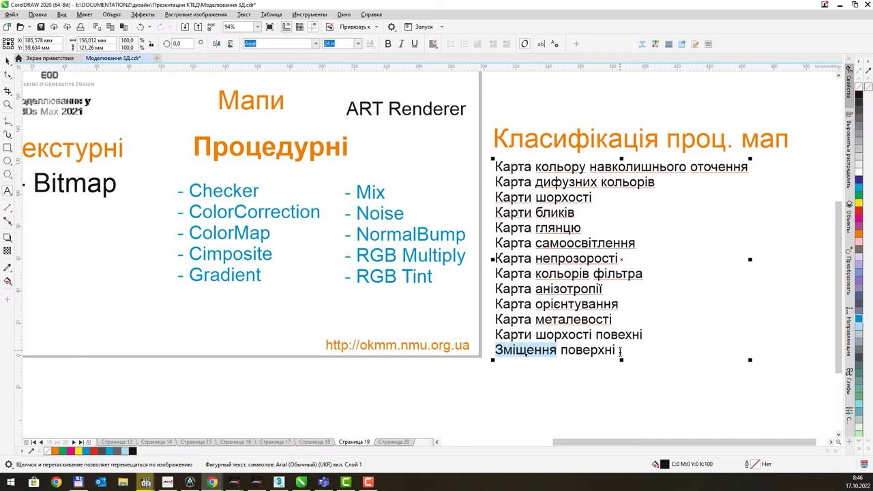
pyautogui.press('Return')
pyautogui.write('Карта відображення')
pyautogui.press('Escape')
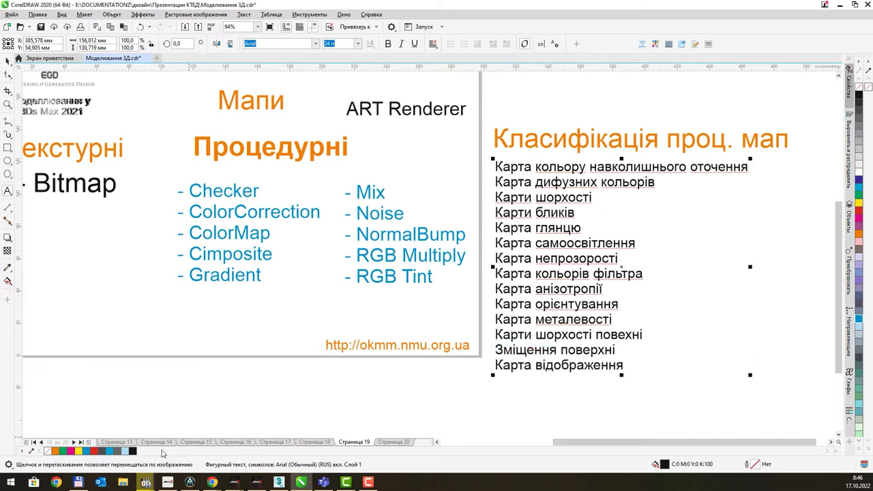
# Paste Карта рефракції and Карта навколишнього середовища as the final two list entries.
pyautogui.hotkey('alt', 'Tab')
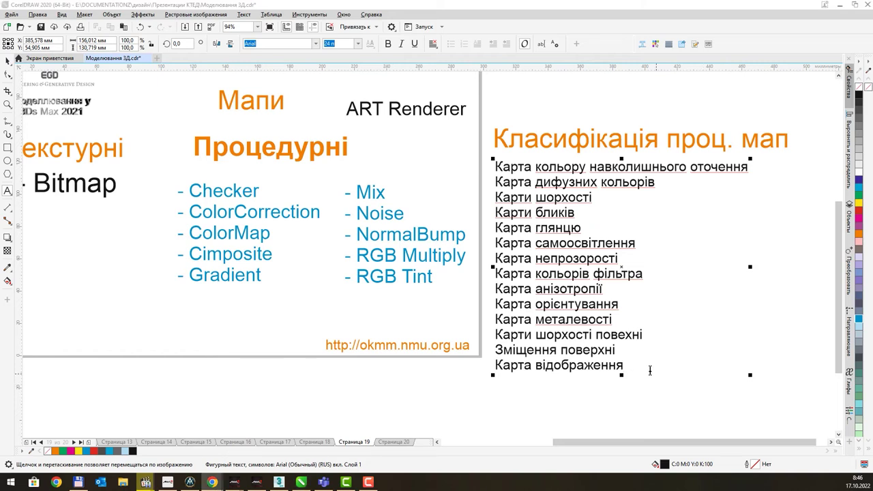
pyautogui.hotkey('alt', 'Tab')
pyautogui.press('Return')
pyautogui.hotkey('ctrl', 'v')
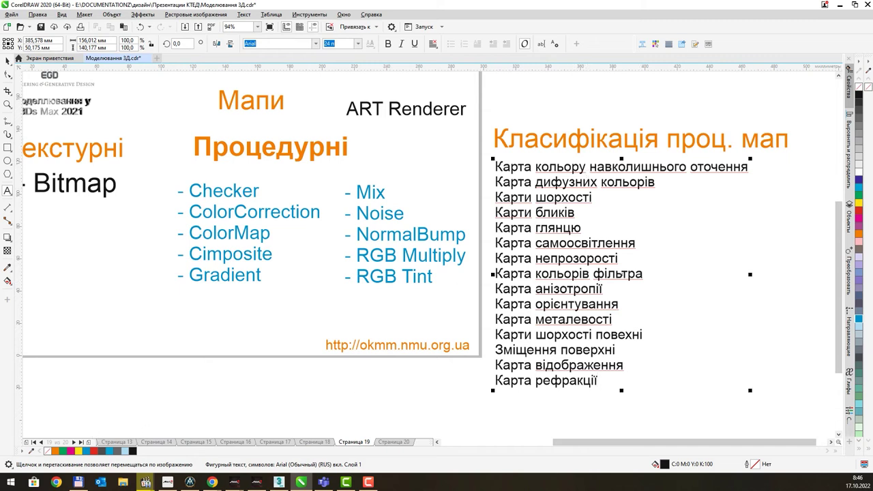
pyautogui.hotkey('alt', 'Tab')
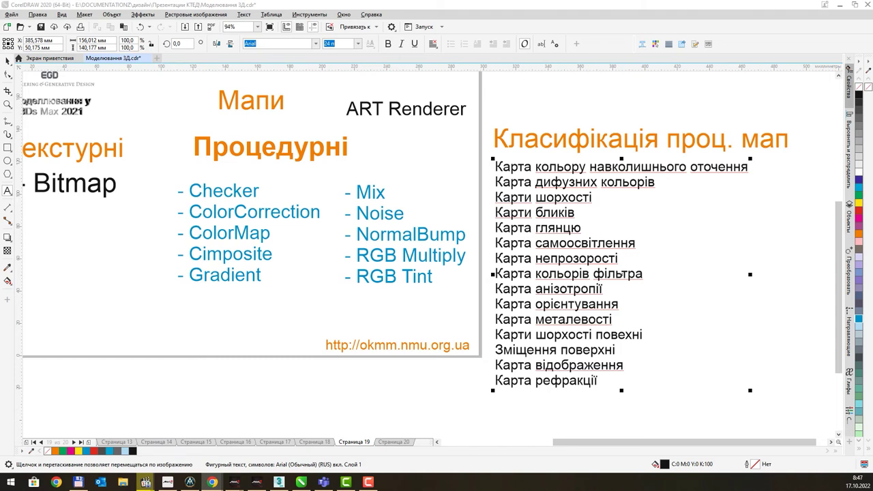
pyautogui.click(626, 382)
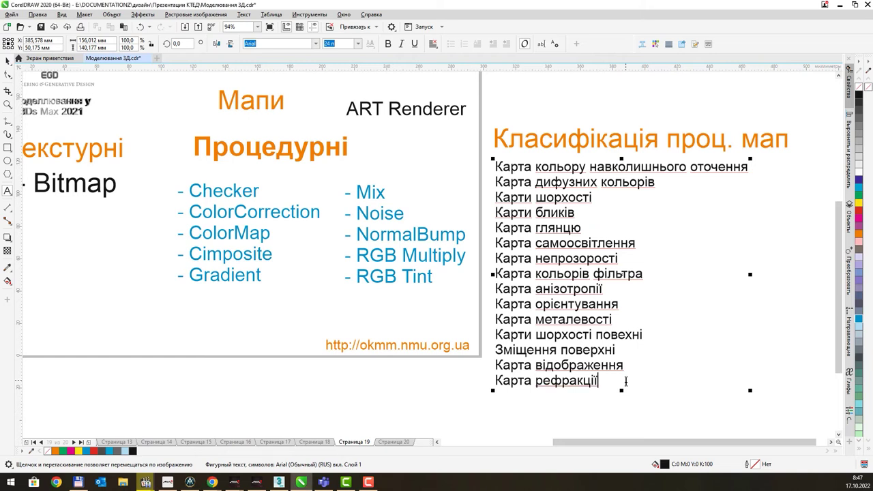
pyautogui.press('Return')
pyautogui.hotkey('ctrl', 'v')
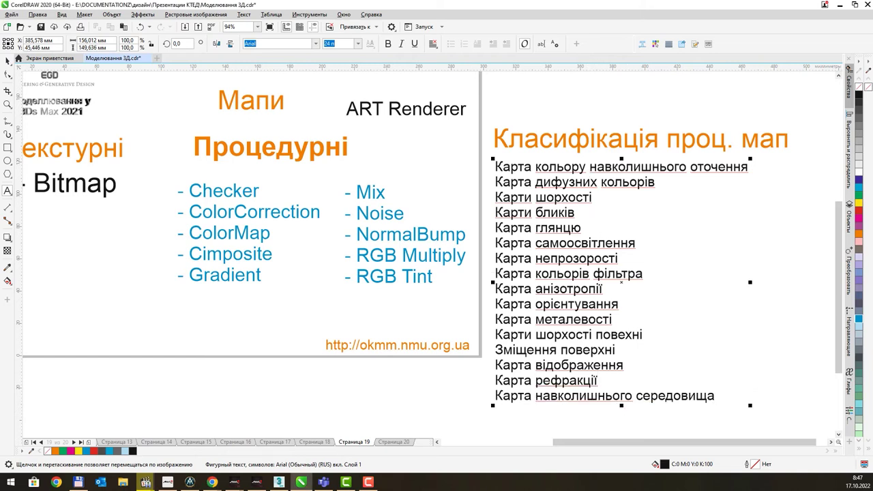
pyautogui.hotkey('alt', 'Tab')
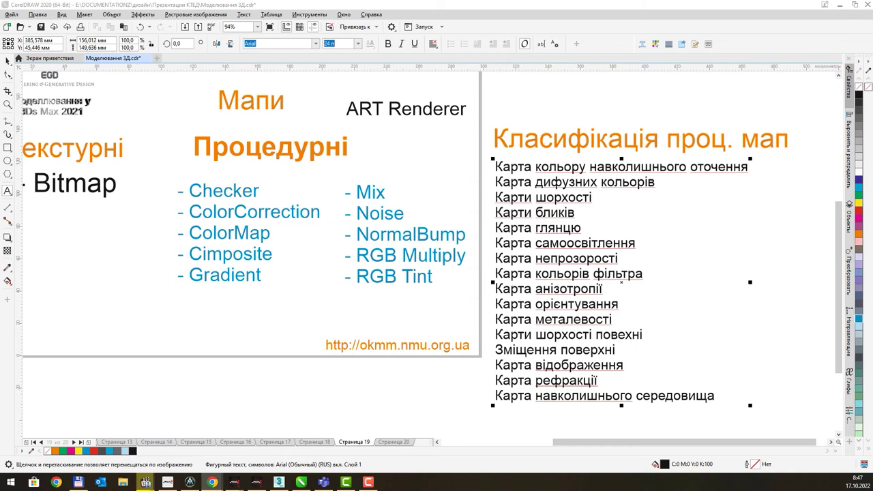
pyautogui.click(498, 164)
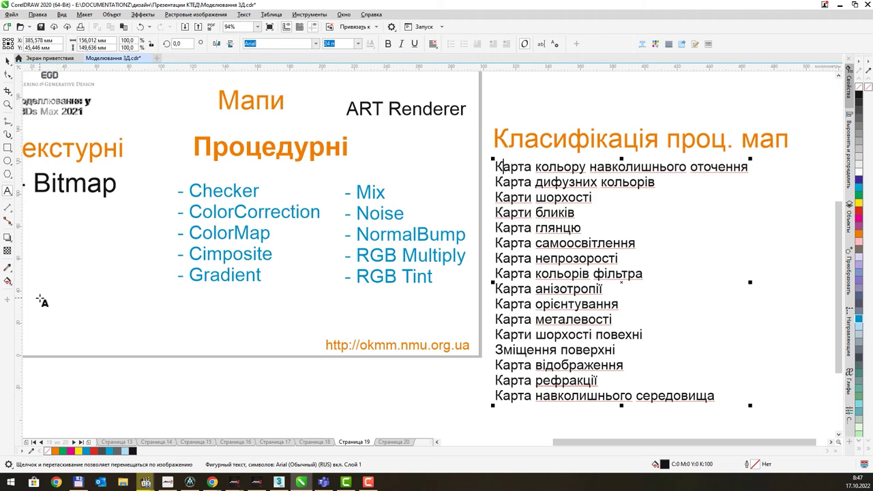
# Move the classification heading higher and shift the map-type list up beneath it.
pyautogui.click(7, 63)
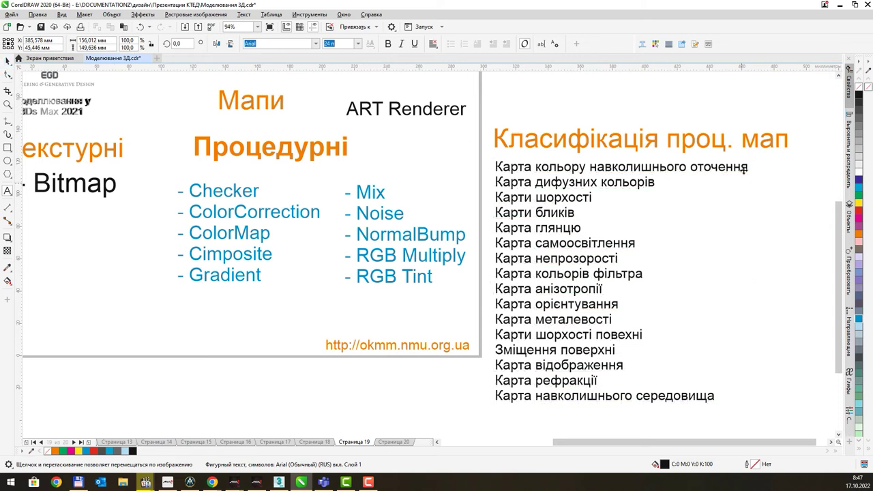
pyautogui.click(670, 143)
pyautogui.moveTo(651, 141); pyautogui.dragTo(653, 113)
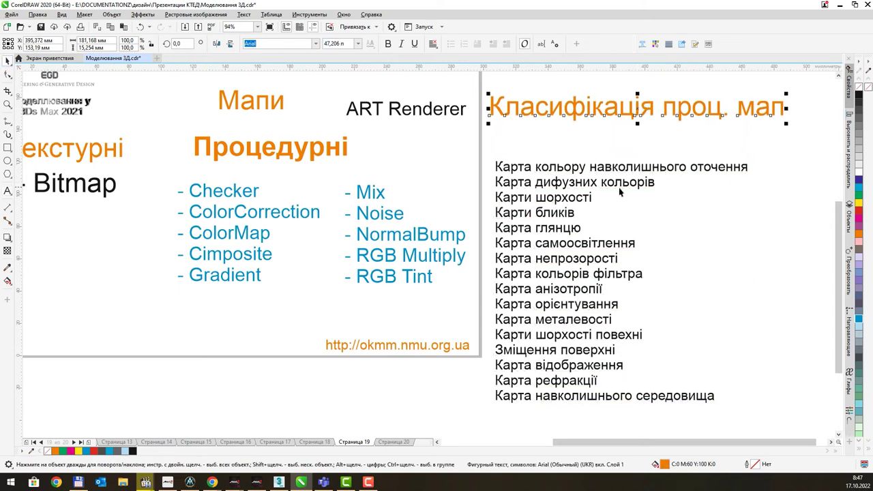
pyautogui.click(577, 184)
pyautogui.moveTo(577, 188); pyautogui.dragTo(577, 158)
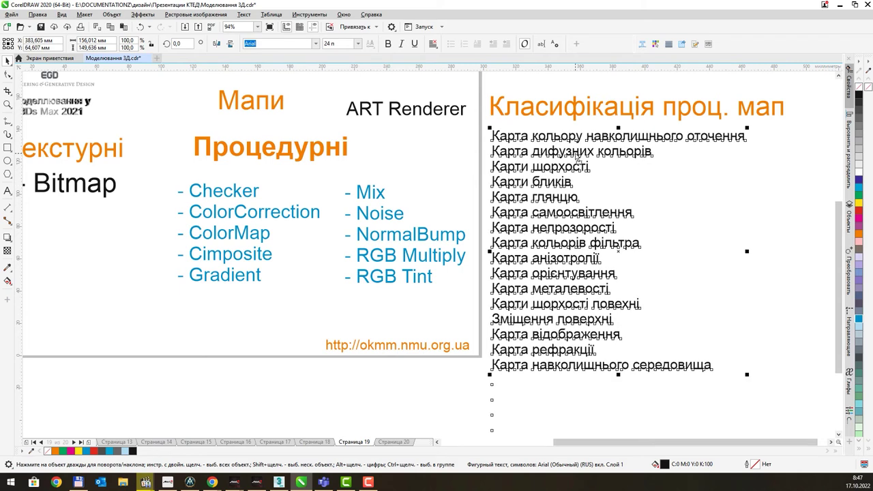
pyautogui.click(560, 425)
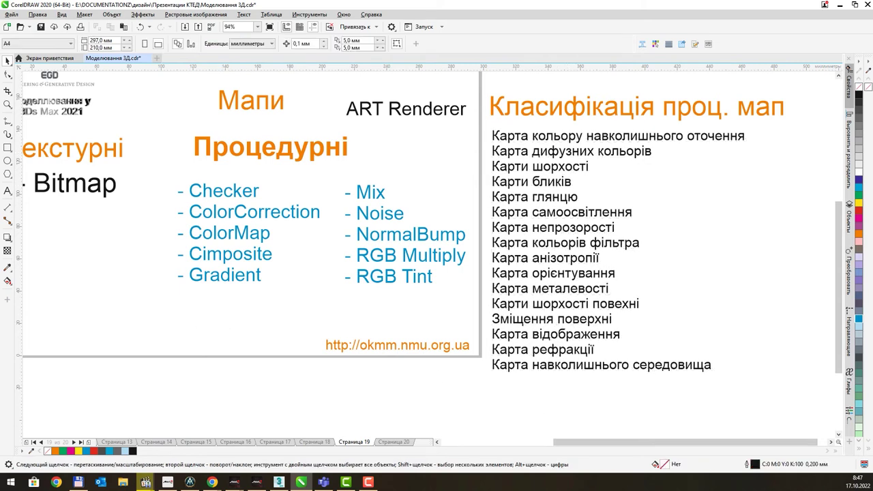
# Pan the page to show the whole slide and select the procedural maps list.
pyautogui.click(212, 482)
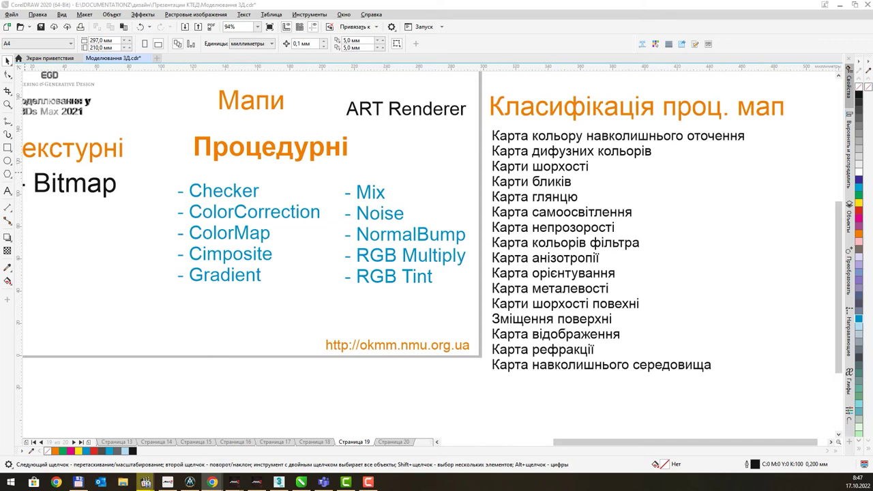
pyautogui.moveTo(363, 198); pyautogui.dragTo(412, 239, button='middle')
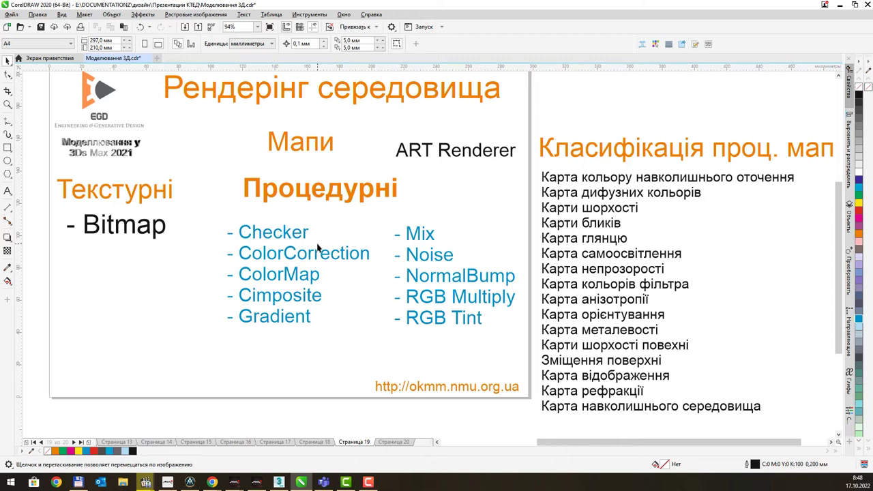
pyautogui.hotkey('alt', 'Tab')
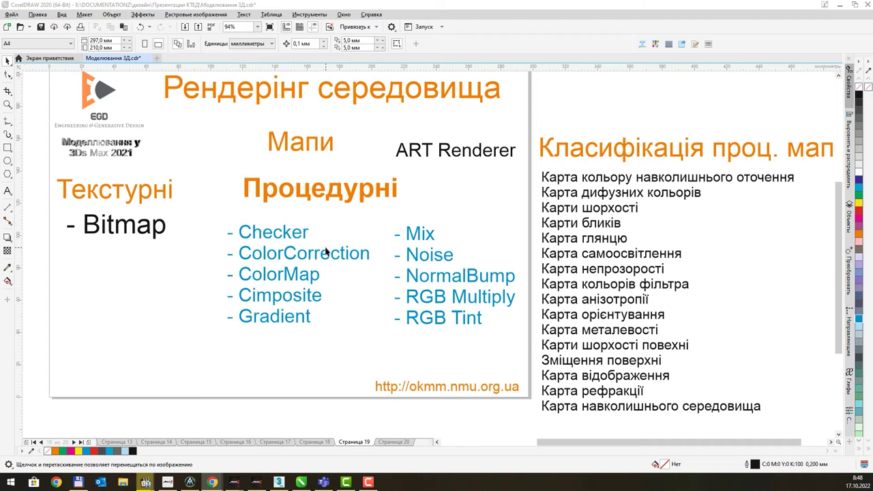
pyautogui.click(270, 233)
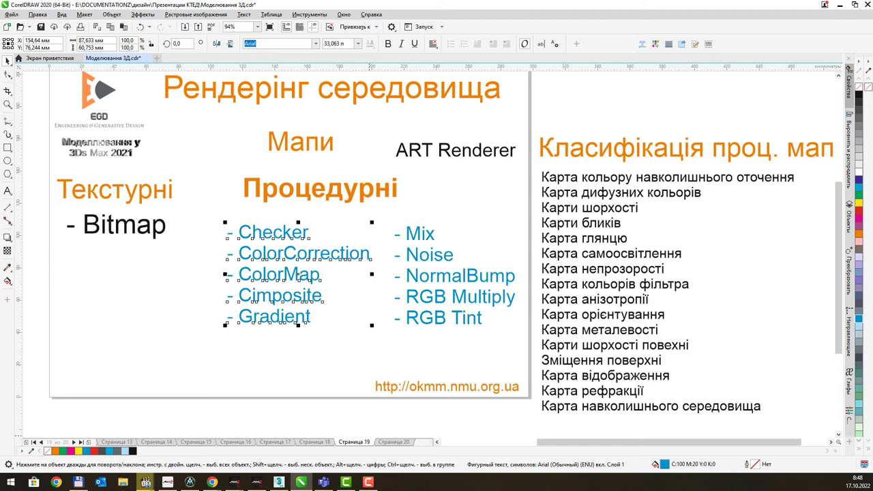
# Place a Checker map node below the Bitmap node in Slate Material Editor and expand its preview.
pyautogui.hotkey('alt', 'Tab')
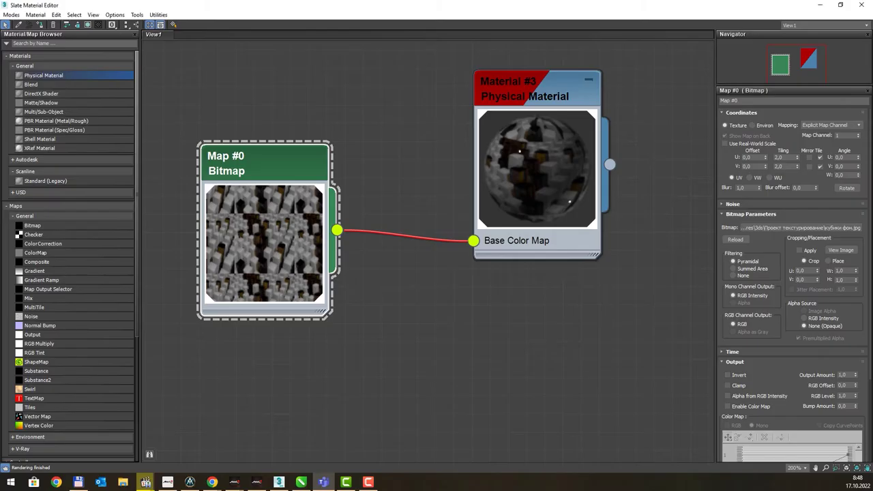
pyautogui.moveTo(266, 127); pyautogui.dragTo(256, 77)
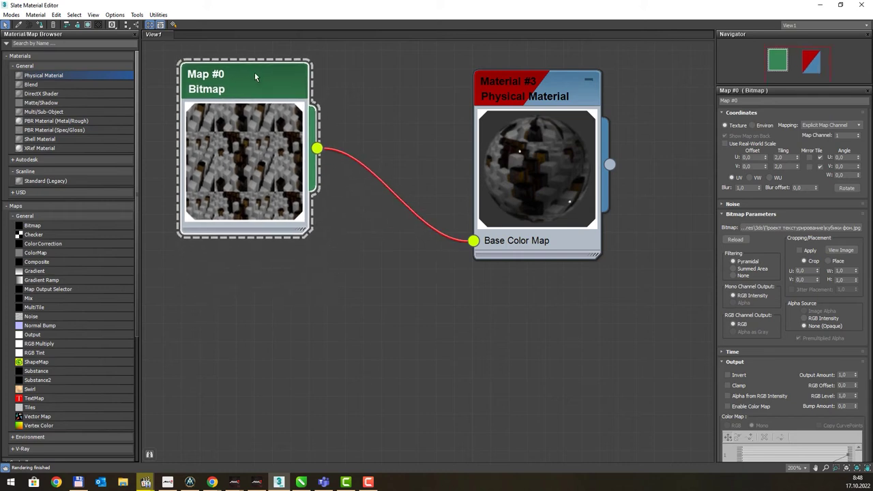
pyautogui.click(26, 235)
pyautogui.moveTo(34, 237)
pyautogui.mouseDown()
pyautogui.moveTo(288, 275)
pyautogui.moveTo(288, 308)
pyautogui.mouseUp()
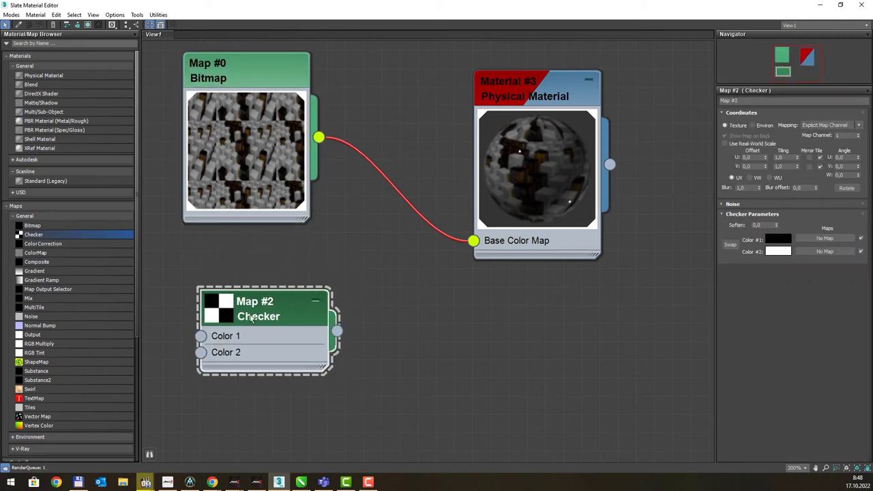
pyautogui.doubleClick(215, 305)
# Compare the Bitmap and Checker node settings and move the Checker node higher.
pyautogui.moveTo(367, 323); pyautogui.dragTo(369, 260, button='middle')
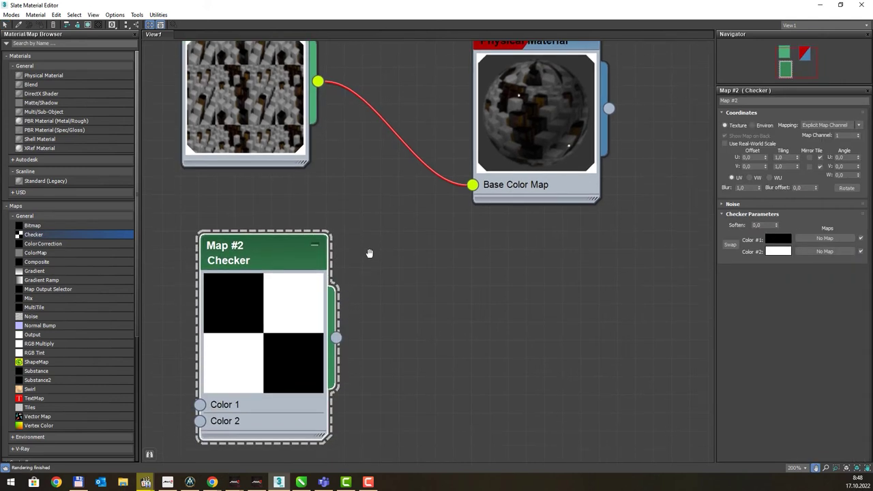
pyautogui.moveTo(279, 249); pyautogui.dragTo(263, 234)
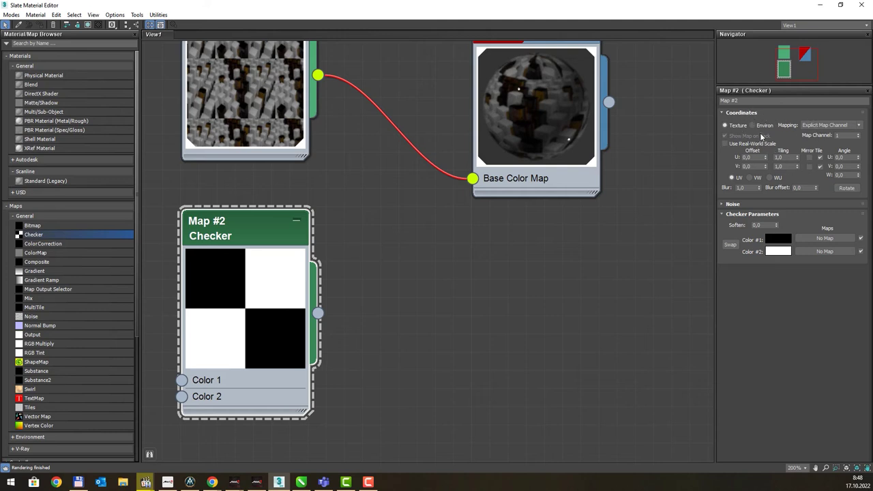
pyautogui.moveTo(441, 204); pyautogui.dragTo(464, 252, button='middle')
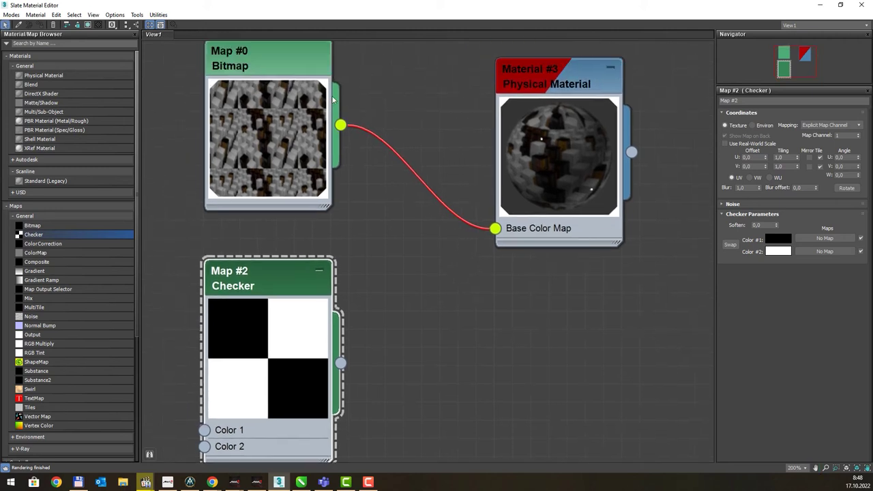
pyautogui.click(292, 57)
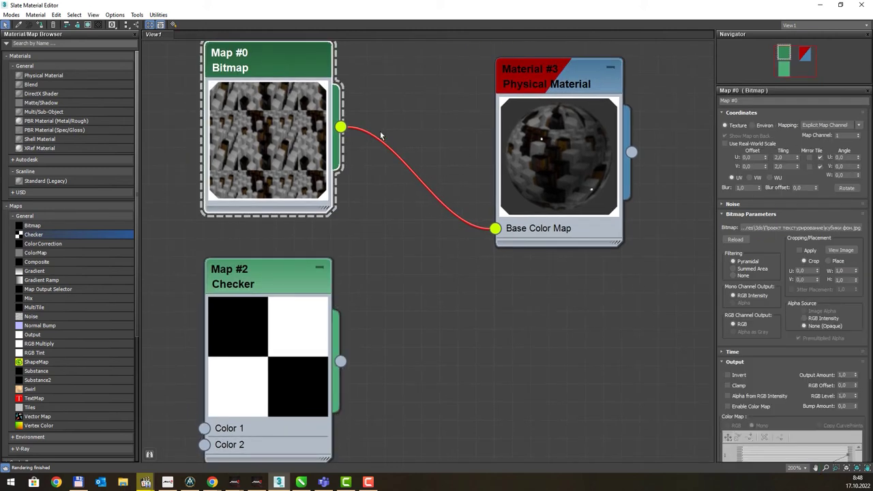
pyautogui.click(280, 277)
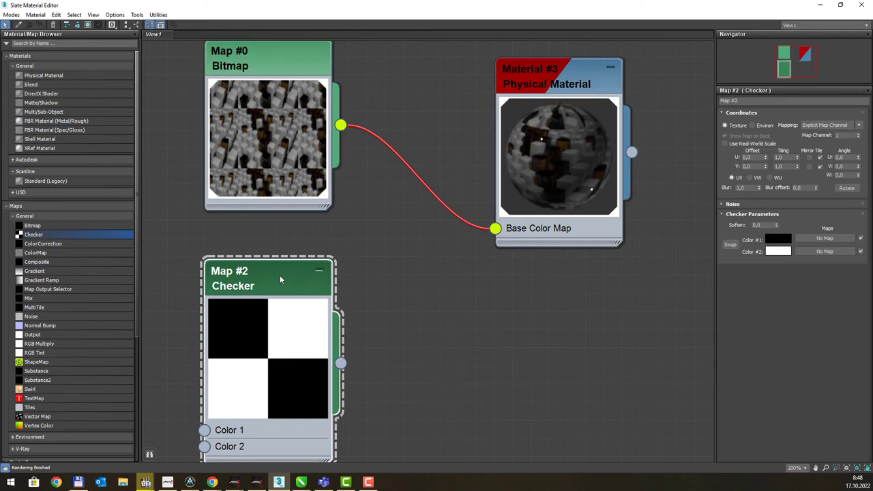
pyautogui.click(260, 52)
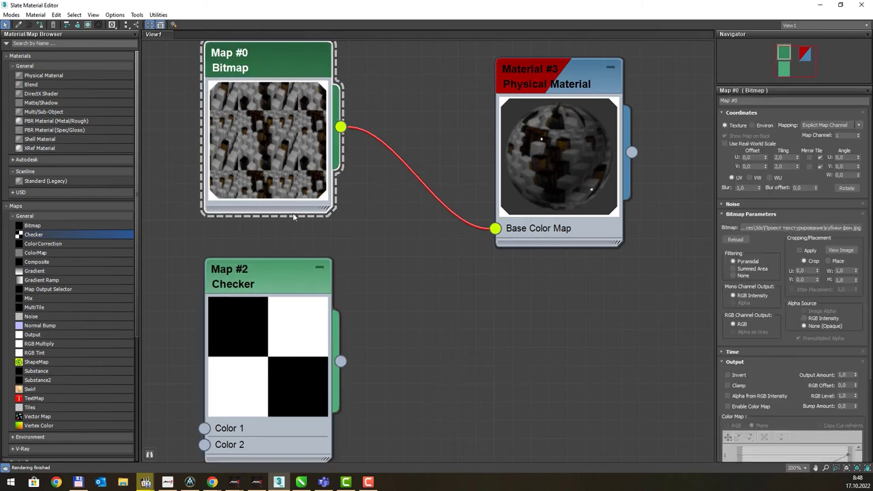
pyautogui.click(288, 267)
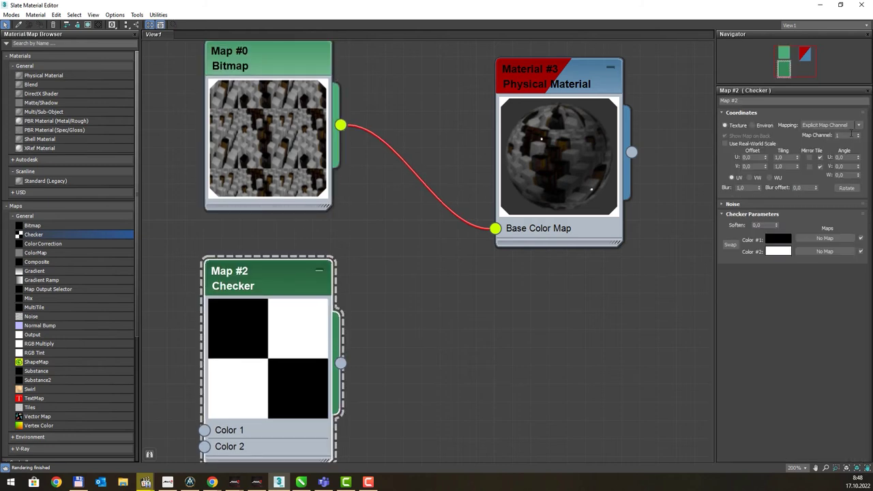
pyautogui.doubleClick(841, 135)
pyautogui.moveTo(310, 277); pyautogui.dragTo(303, 240)
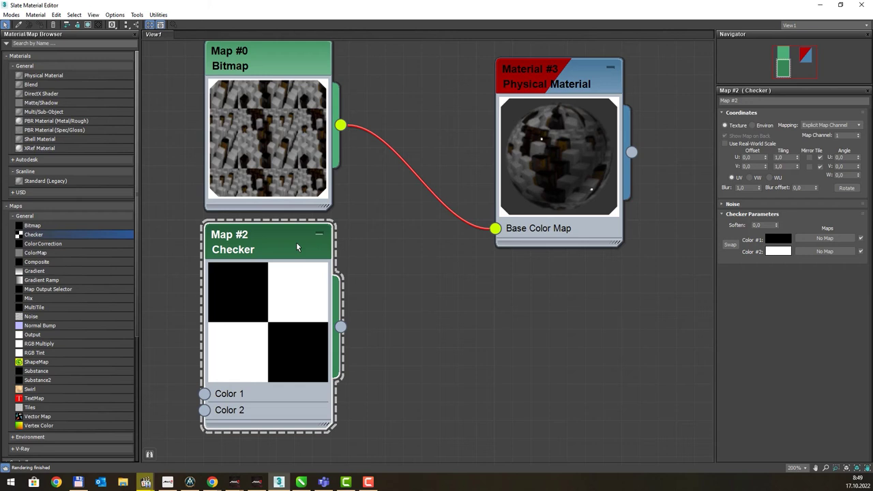
# Recentre the node view and move the Checker node lower.
pyautogui.click(858, 134)
pyautogui.click(859, 134)
pyautogui.moveTo(297, 236); pyautogui.dragTo(306, 271)
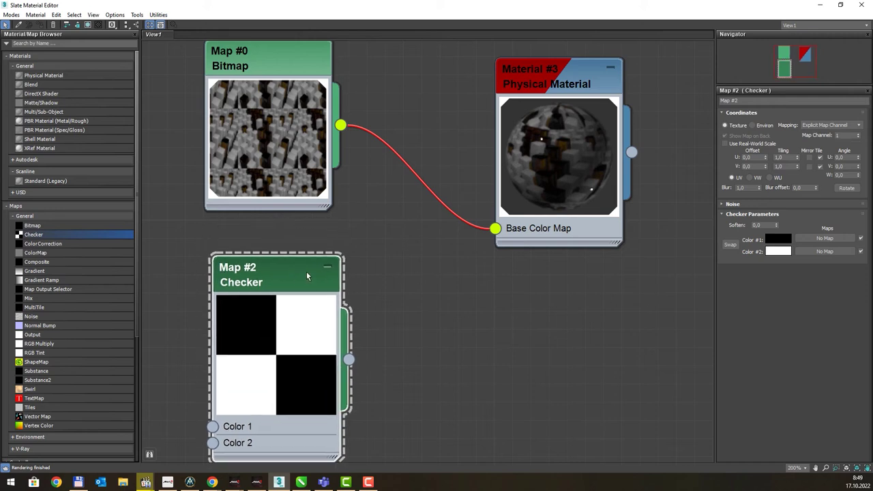
pyautogui.scroll(-1, 384, 288)
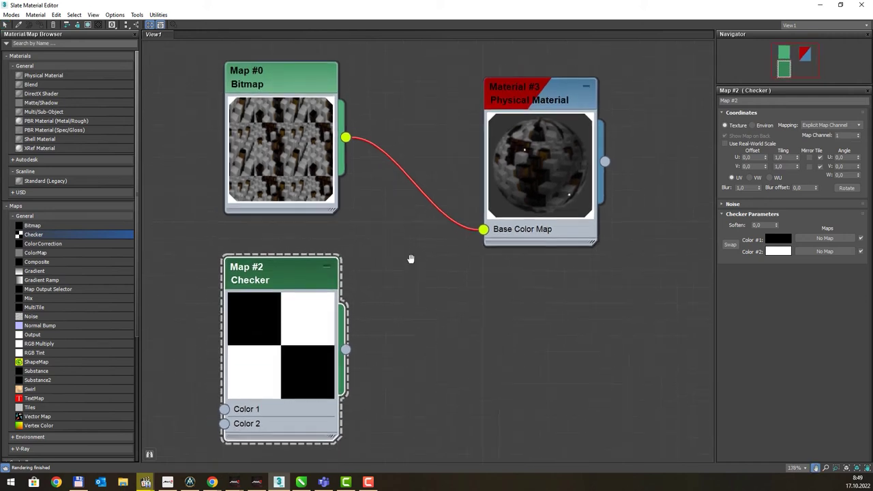
pyautogui.moveTo(280, 277); pyautogui.dragTo(269, 213, button='middle')
pyautogui.moveTo(269, 213); pyautogui.dragTo(267, 271)
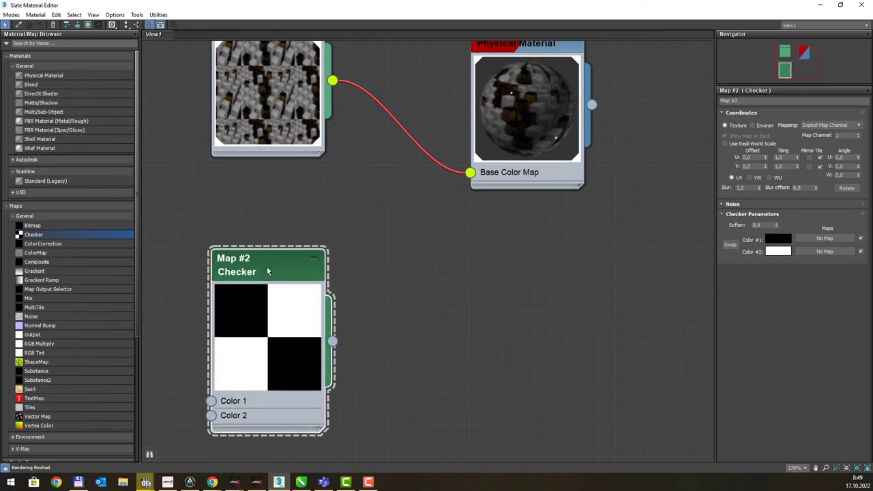
# Set the Checker's Tiling to U 2 and V 3.
pyautogui.doubleClick(779, 157)
pyautogui.write('2')
pyautogui.press('Tab')
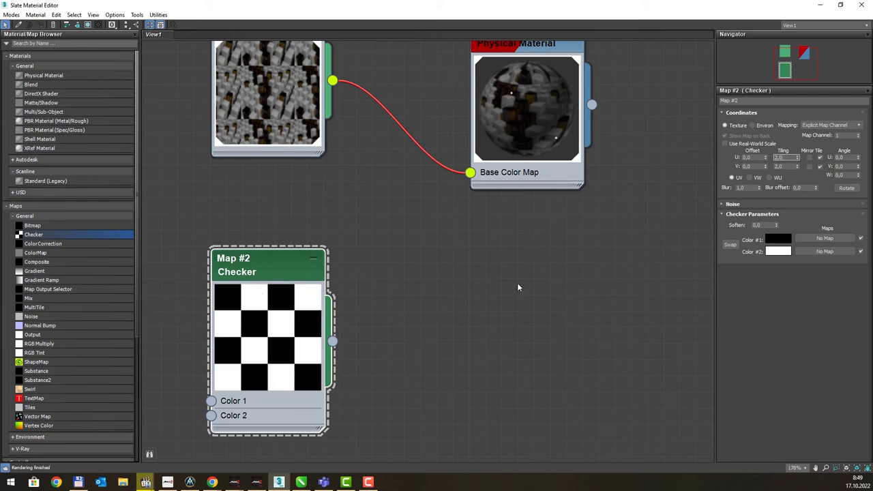
pyautogui.doubleClick(780, 166)
pyautogui.write('3')
pyautogui.press('Return')
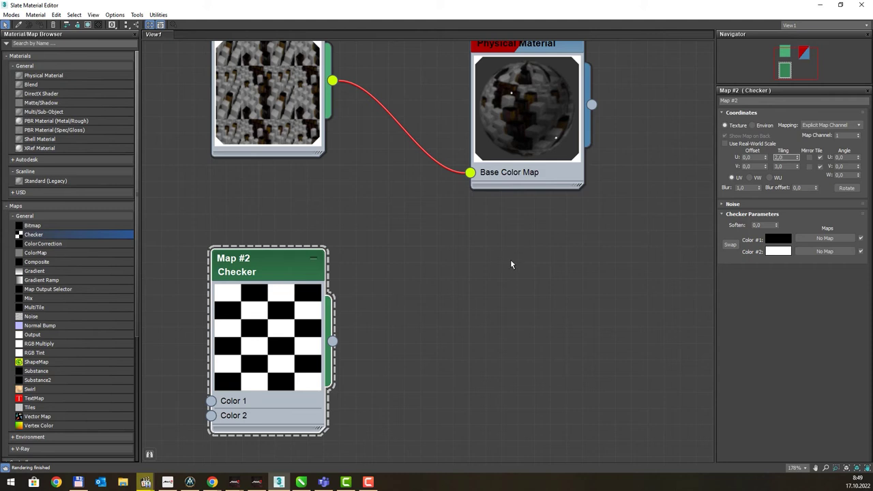
pyautogui.click(723, 204)
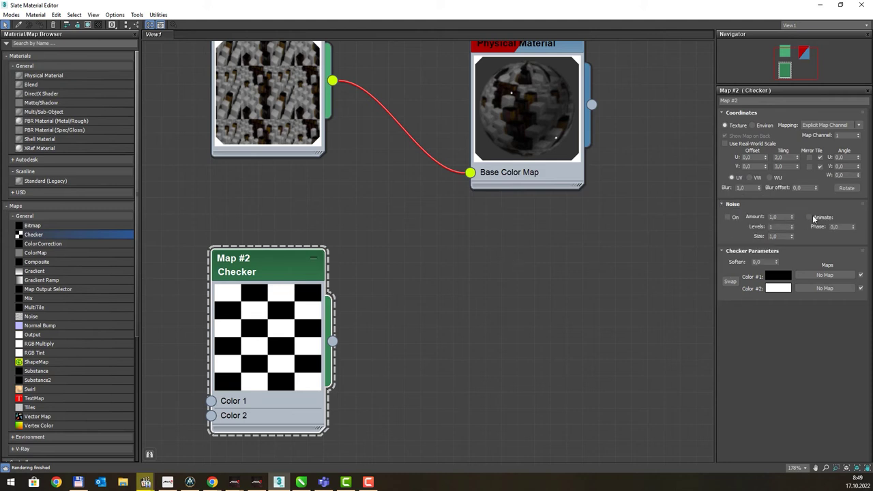
# Collapse the Checker's Noise rollout and nudge the Checker node up and right.
pyautogui.click(724, 205)
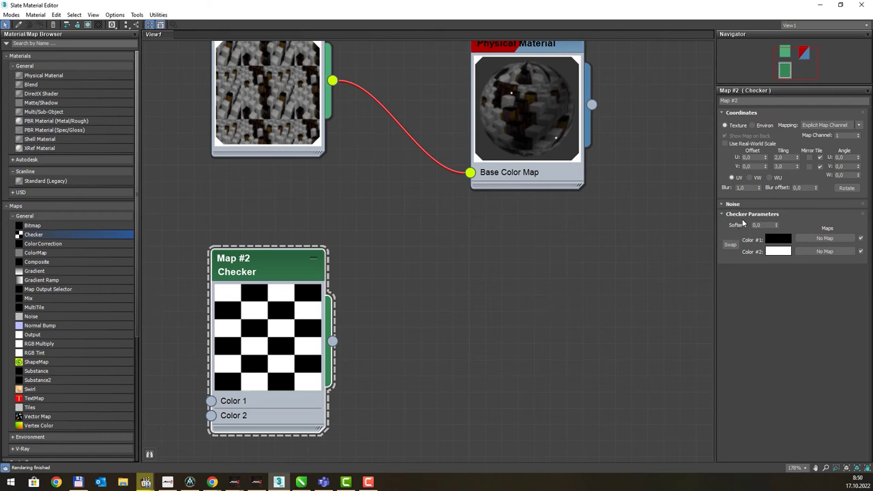
pyautogui.moveTo(278, 255)
pyautogui.mouseDown()
pyautogui.moveTo(316, 241)
pyautogui.moveTo(286, 261)
pyautogui.mouseUp()
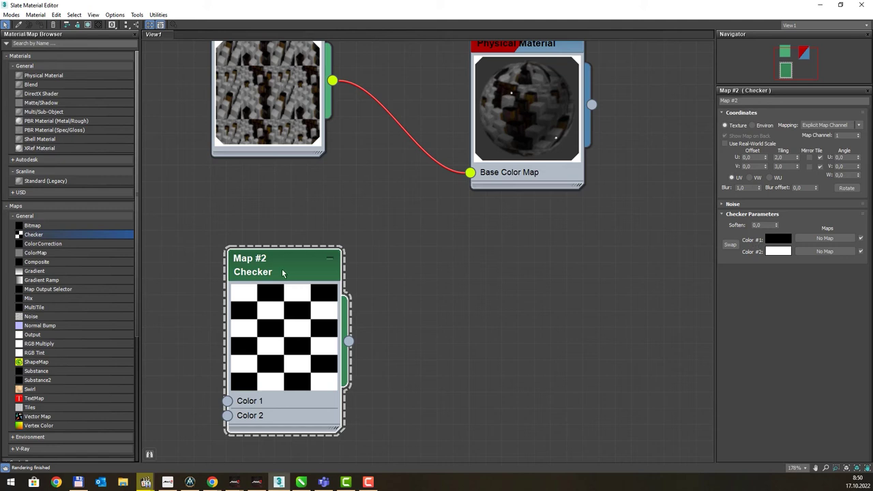
pyautogui.moveTo(283, 273); pyautogui.dragTo(315, 257)
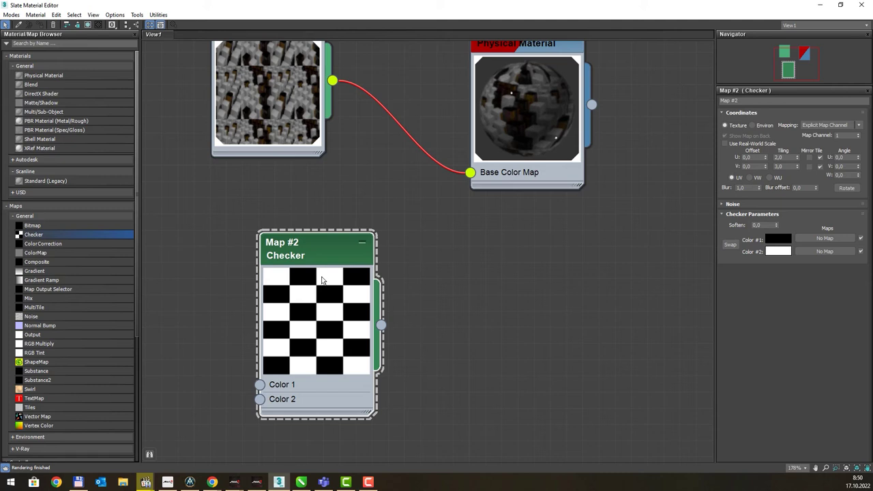
# Set Checker Color #1 to blue and Color #2 to yellow-green (Hue 48, Sat 156).
pyautogui.click(778, 239)
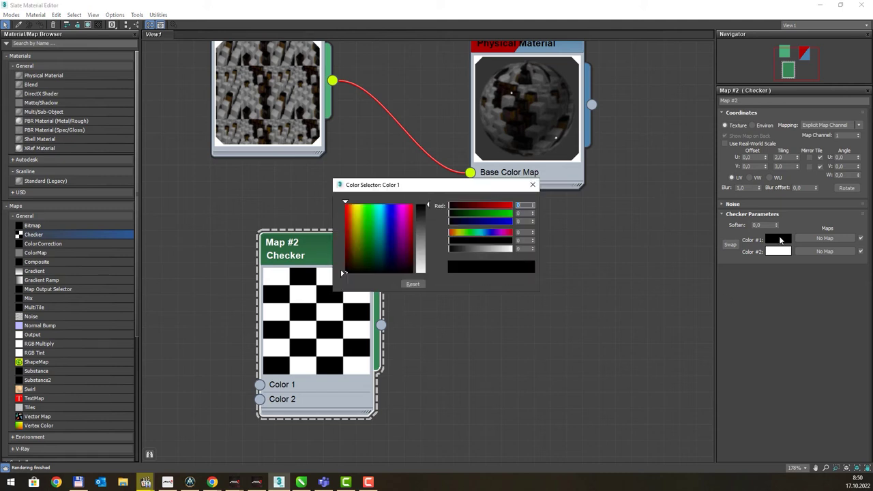
pyautogui.click(389, 213)
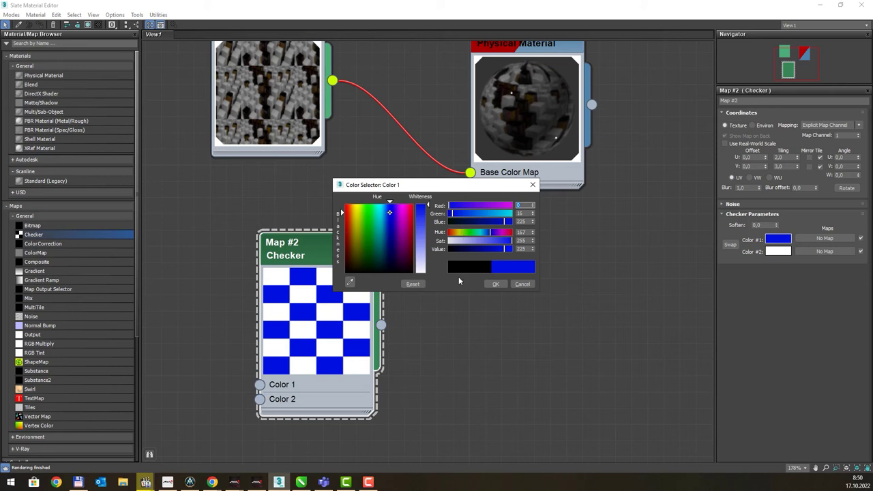
pyautogui.click(494, 284)
pyautogui.click(774, 251)
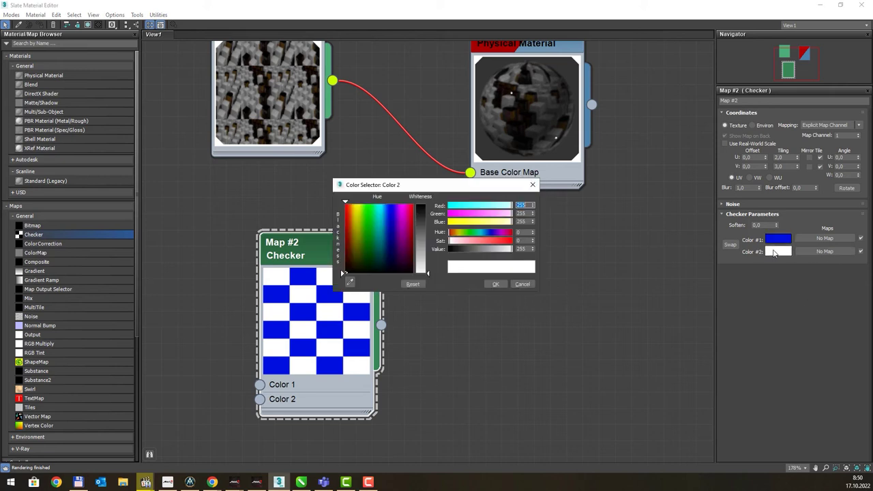
pyautogui.click(358, 213)
pyautogui.moveTo(427, 244); pyautogui.dragTo(428, 230)
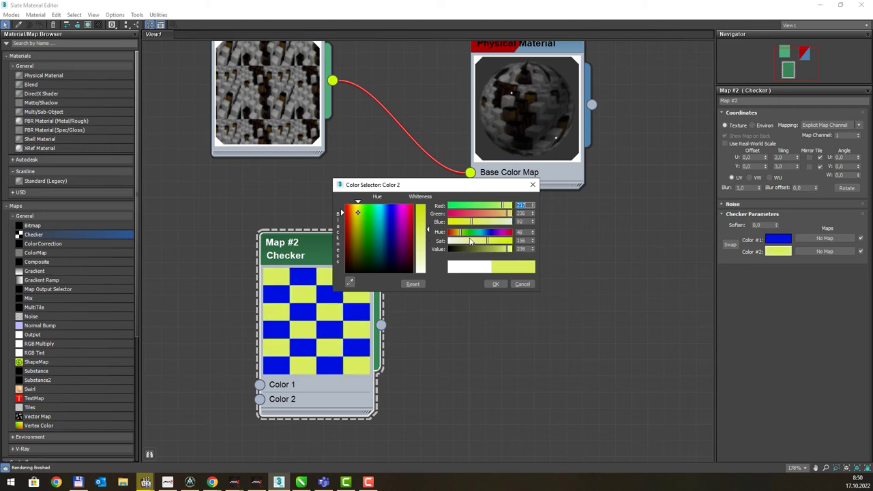
pyautogui.moveTo(467, 189); pyautogui.dragTo(566, 243)
pyautogui.click(595, 339)
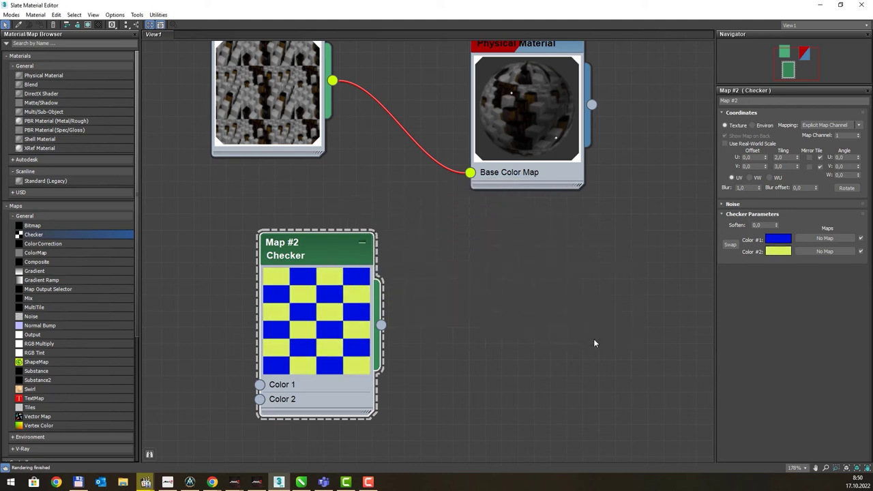
pyautogui.moveTo(326, 250); pyautogui.dragTo(305, 237)
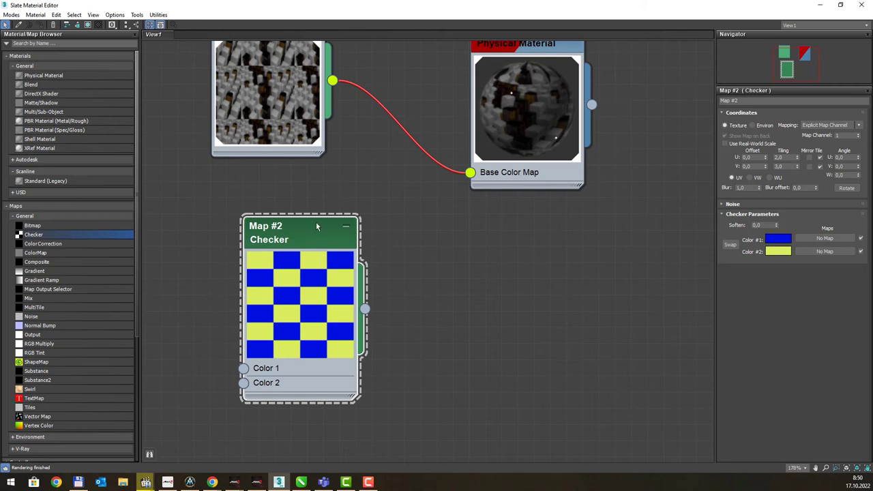
# Disconnect the Bitmap from the Physical Material's Base Color Map, leaving it unconnected.
pyautogui.moveTo(318, 226); pyautogui.dragTo(399, 242)
pyautogui.moveTo(470, 172); pyautogui.dragTo(371, 136)
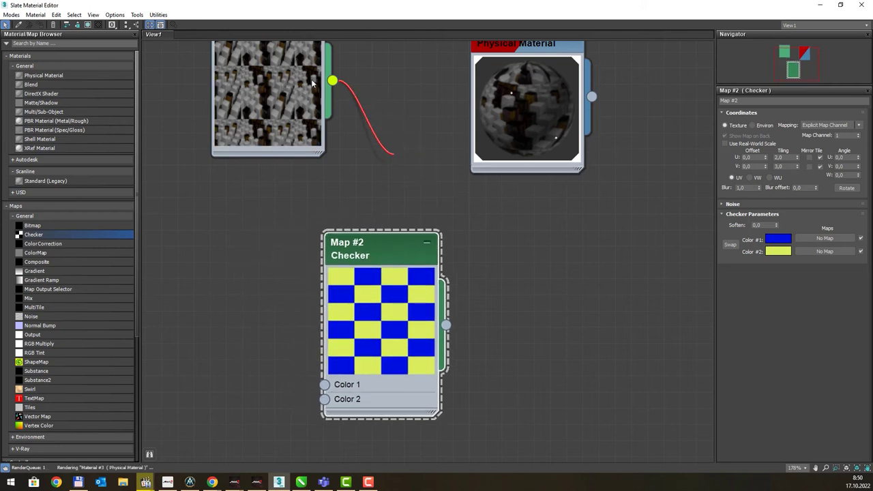
pyautogui.click(337, 80)
# Add a Bitmap node (Map #3) loaded with a cloudy-sky photo from E:\Pictures\3ds\textures\Небо.
pyautogui.moveTo(322, 91)
pyautogui.mouseDown()
pyautogui.moveTo(258, 184)
pyautogui.moveTo(268, 202)
pyautogui.mouseUp()
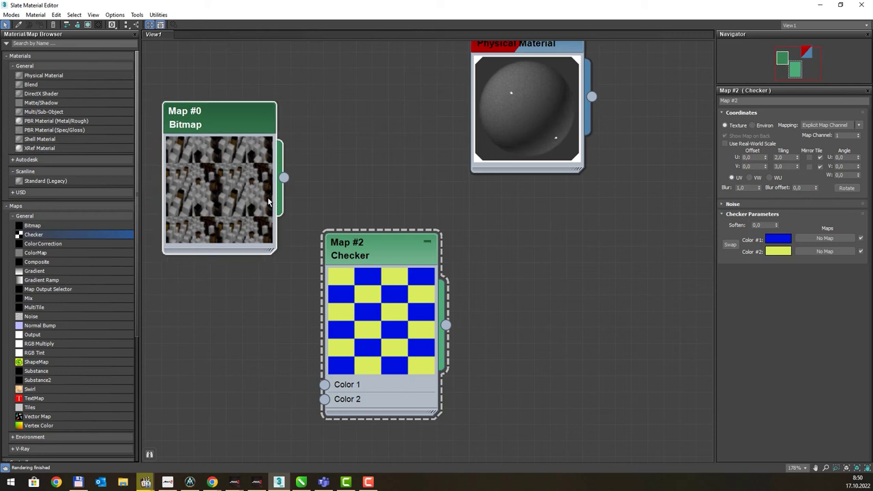
pyautogui.moveTo(41, 226); pyautogui.dragTo(207, 195)
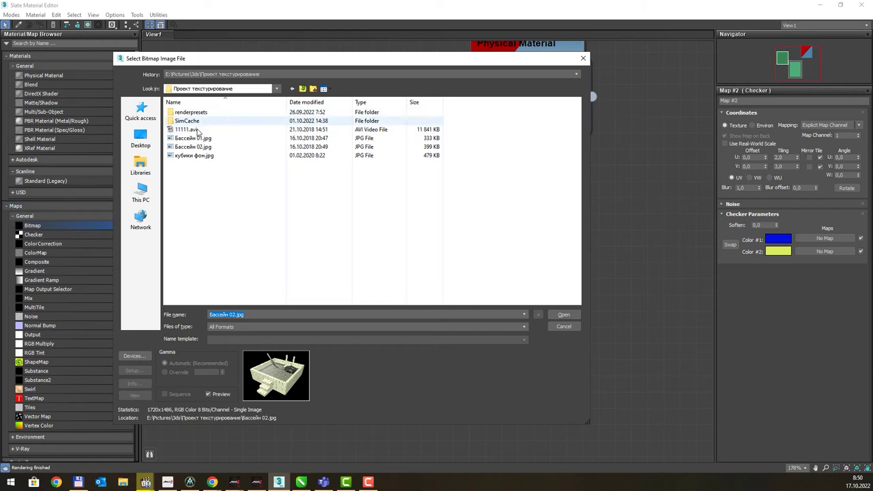
pyautogui.click(141, 144)
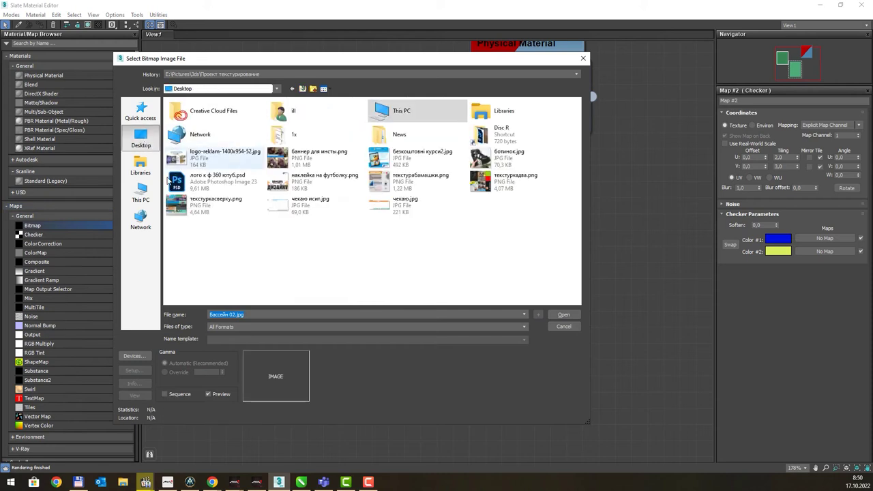
pyautogui.click(141, 194)
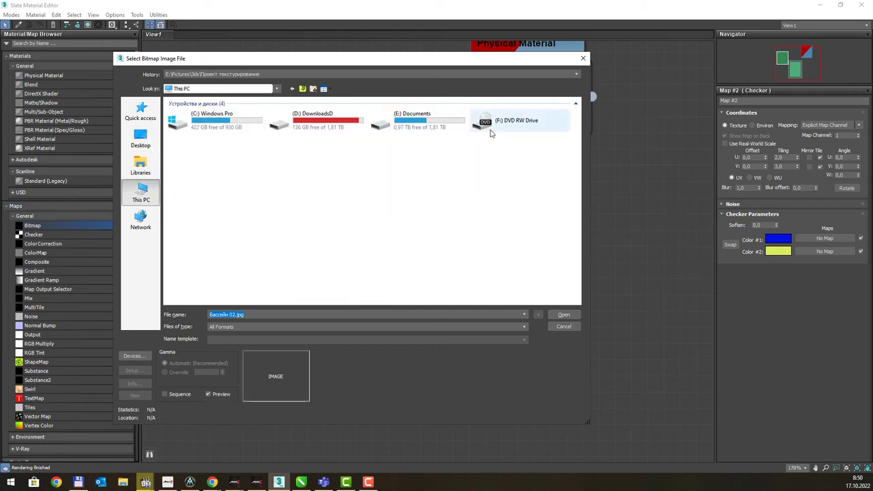
pyautogui.doubleClick(423, 130)
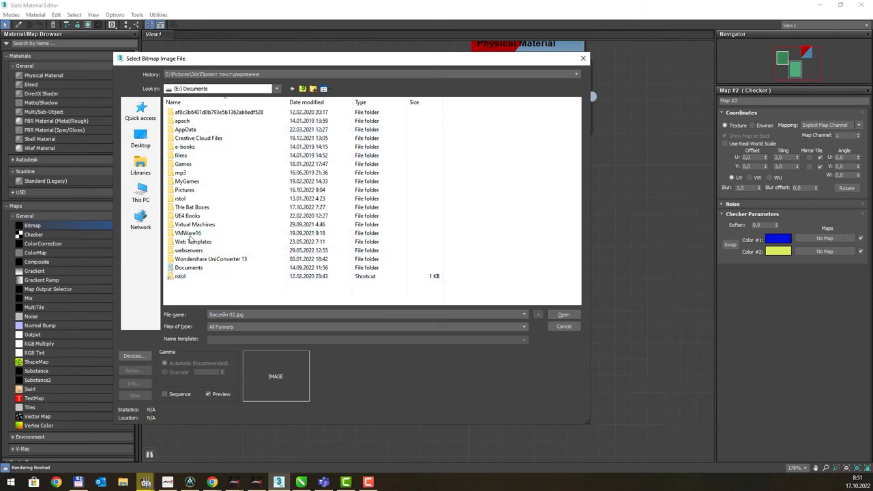
pyautogui.doubleClick(194, 190)
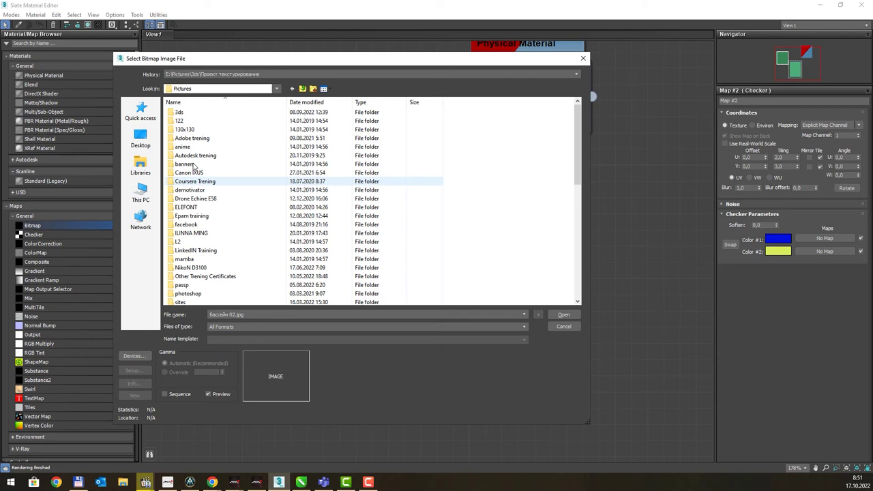
pyautogui.doubleClick(181, 112)
pyautogui.doubleClick(194, 130)
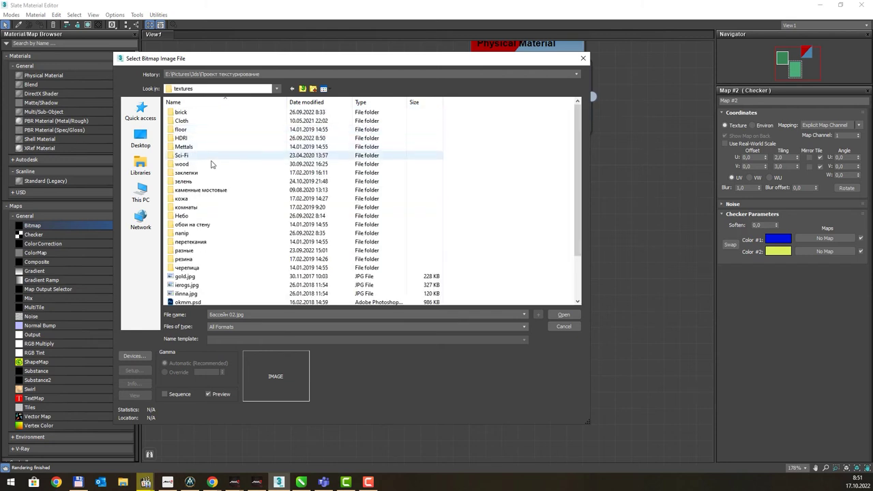
pyautogui.doubleClick(195, 216)
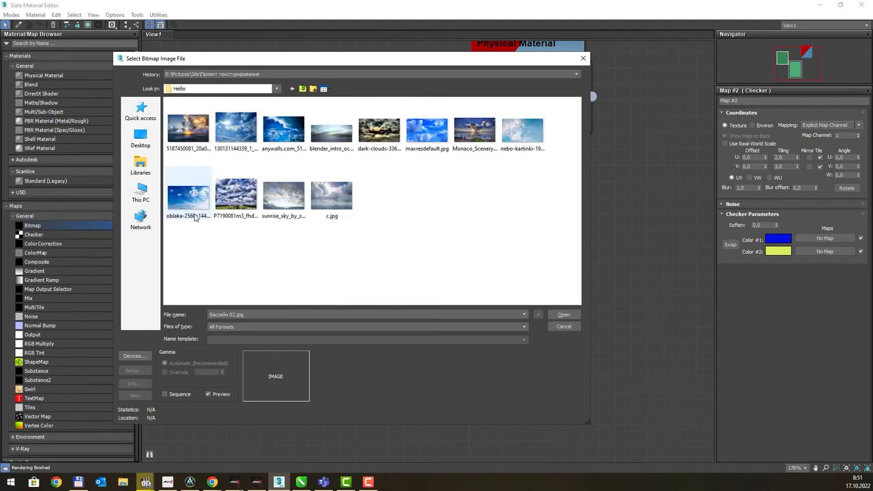
pyautogui.doubleClick(239, 130)
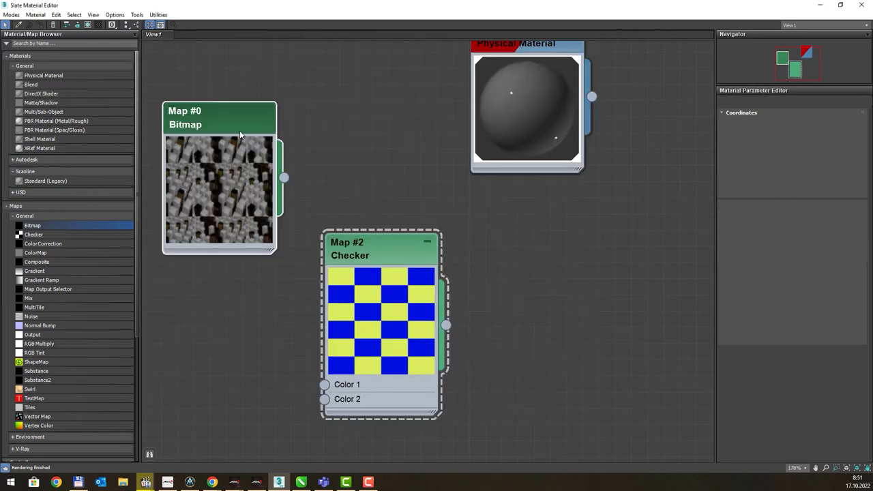
pyautogui.click(240, 134)
# Expand the Map #3 sky bitmap to a full preview and place it below Map #0, beside the Checker.
pyautogui.moveTo(419, 251); pyautogui.dragTo(224, 352)
pyautogui.doubleClick(224, 352)
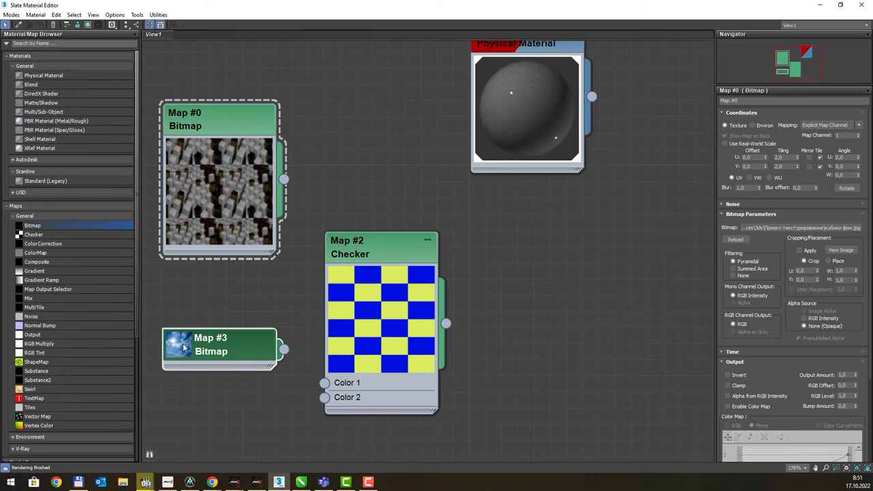
pyautogui.moveTo(391, 255); pyautogui.dragTo(440, 239)
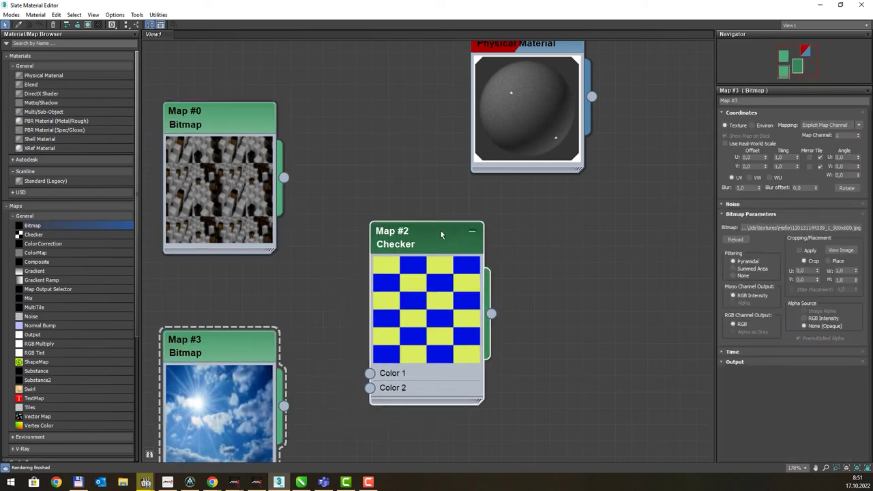
pyautogui.moveTo(238, 345); pyautogui.dragTo(221, 313)
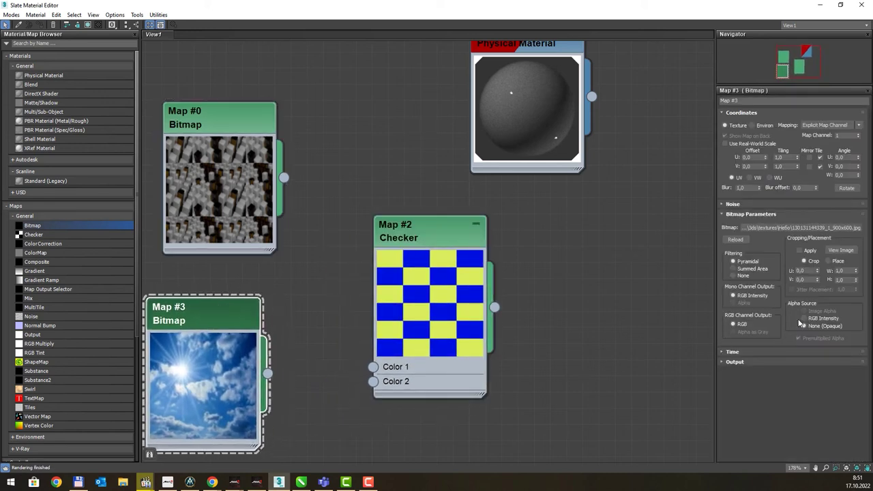
pyautogui.click(448, 261)
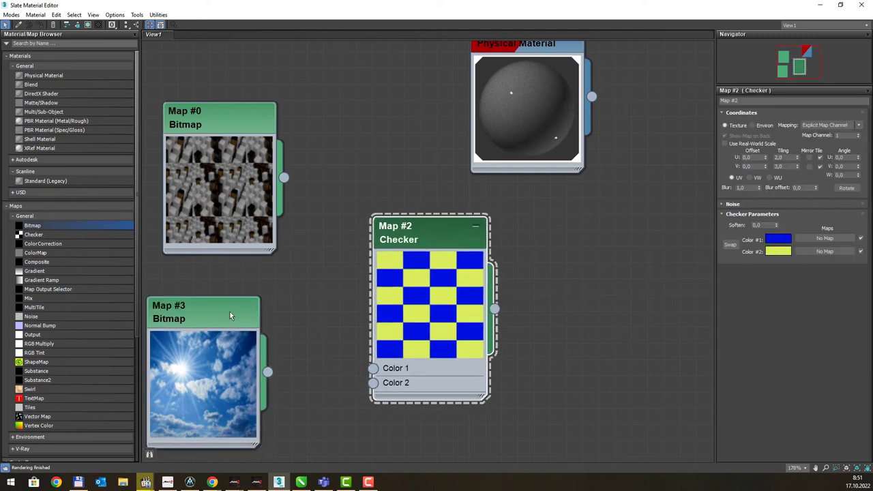
pyautogui.moveTo(230, 311)
pyautogui.mouseDown()
pyautogui.moveTo(256, 311)
pyautogui.moveTo(248, 310)
pyautogui.mouseUp()
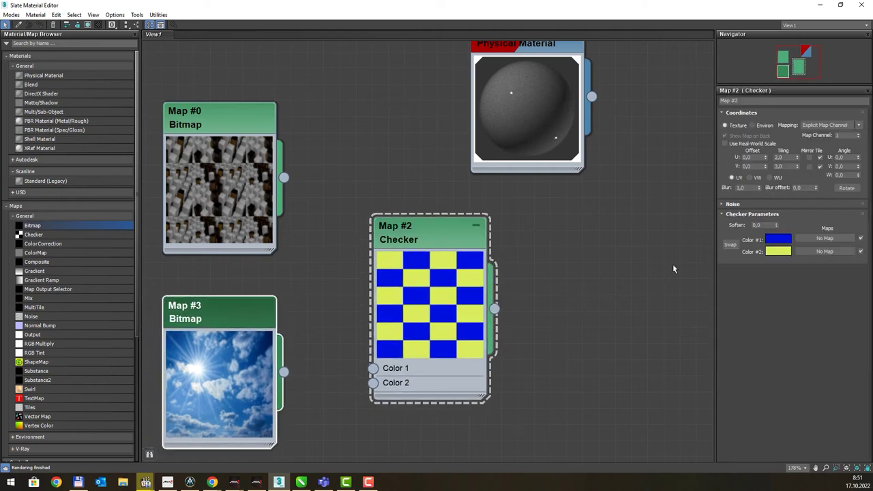
# Open the Checker's Color #2 map browser and cancel without choosing a map.
pyautogui.click(826, 251)
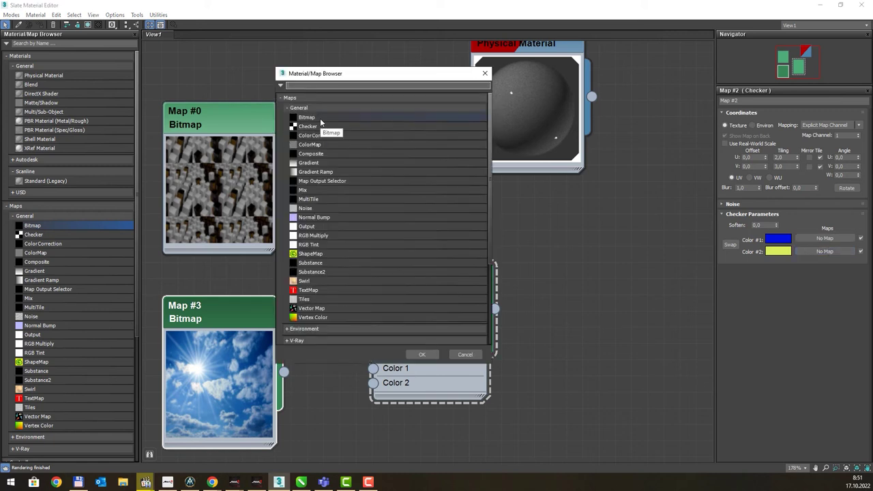
pyautogui.scroll(-1, 332, 244)
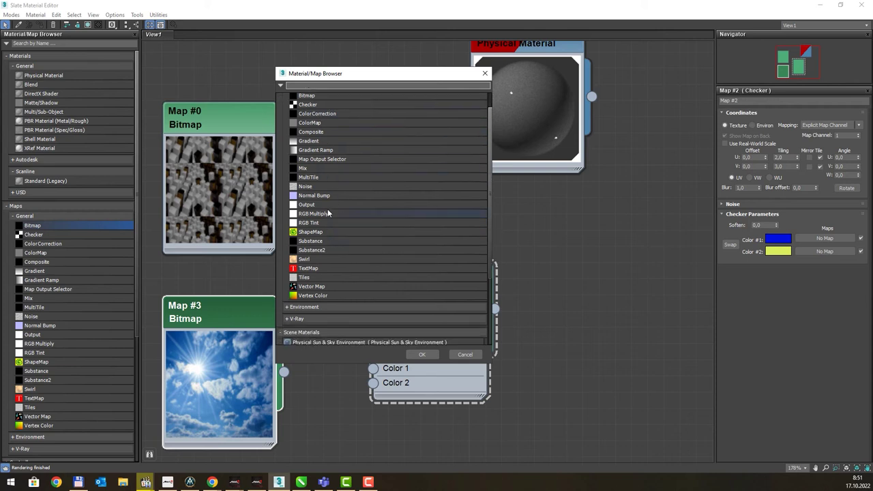
pyautogui.scroll(1, 328, 218)
pyautogui.click(485, 73)
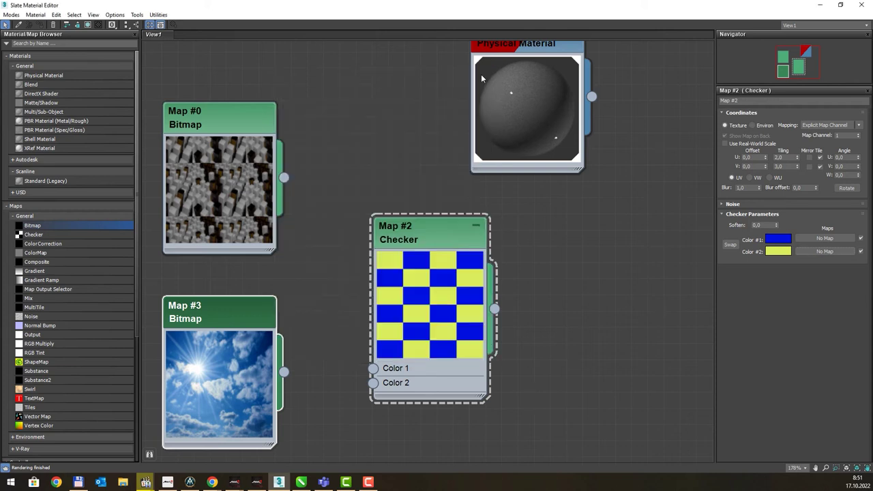
# Wire the sky bitmap into the Checker's Color 2 and Map #0 into Color 1.
pyautogui.moveTo(284, 372); pyautogui.dragTo(367, 369)
pyautogui.moveTo(367, 369); pyautogui.dragTo(373, 383)
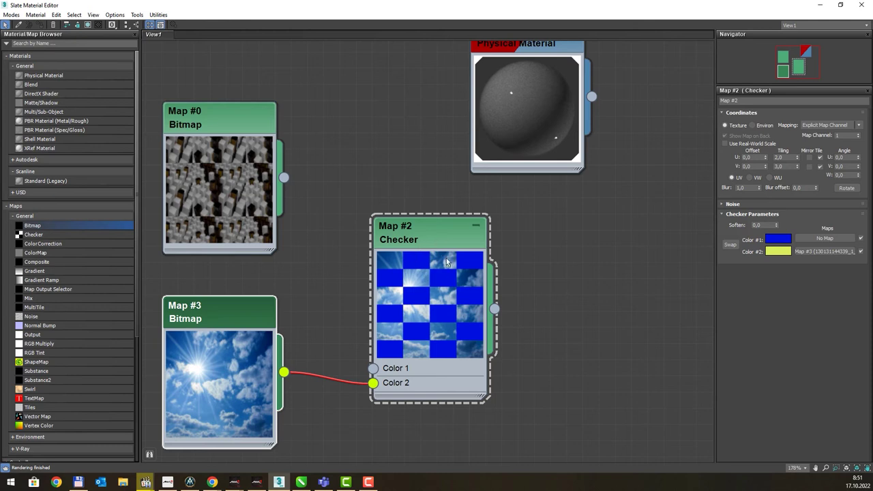
pyautogui.scroll(-1, 469, 236)
pyautogui.scroll(-1, 506, 196)
pyautogui.moveTo(525, 75)
pyautogui.mouseDown()
pyautogui.moveTo(573, 98)
pyautogui.moveTo(617, 235)
pyautogui.mouseUp()
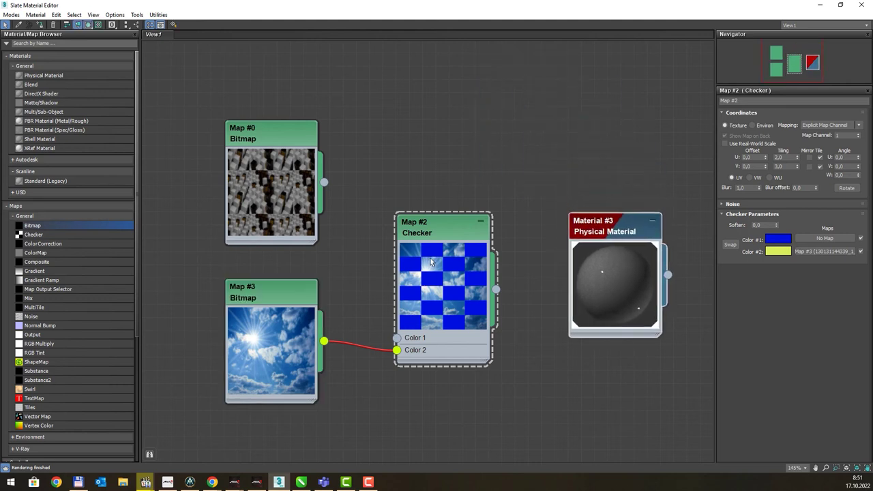
pyautogui.scroll(1, 430, 283)
pyautogui.scroll(1, 440, 283)
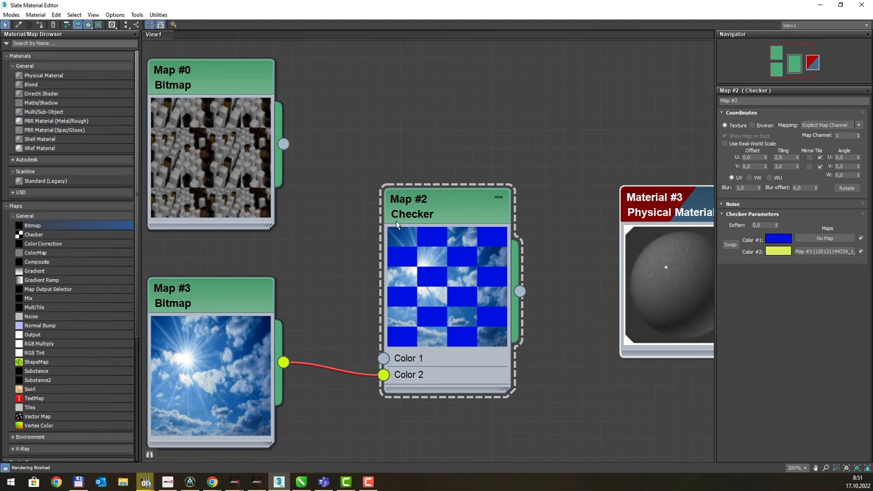
pyautogui.moveTo(283, 144); pyautogui.dragTo(376, 358)
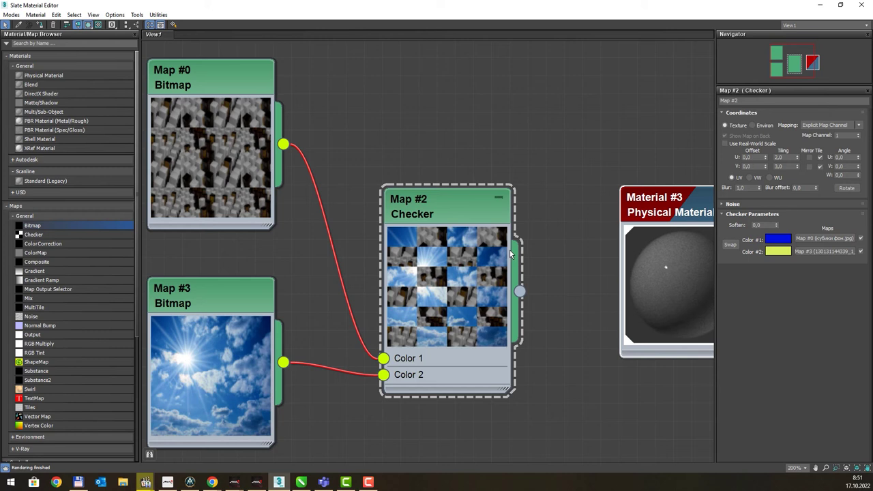
# Connect the Checker output to Material #3's Base Color Map and close the Slate editor.
pyautogui.moveTo(520, 291)
pyautogui.mouseDown()
pyautogui.moveTo(645, 259)
pyautogui.moveTo(621, 373)
pyautogui.mouseUp()
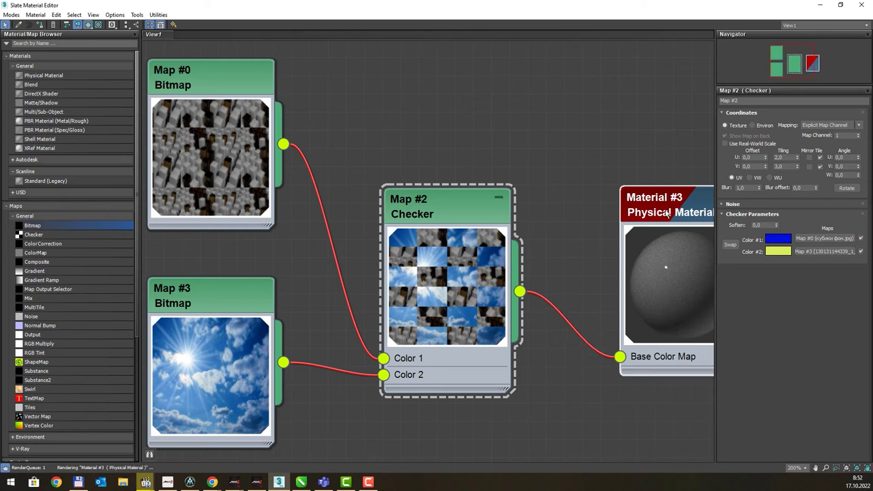
pyautogui.click(648, 199)
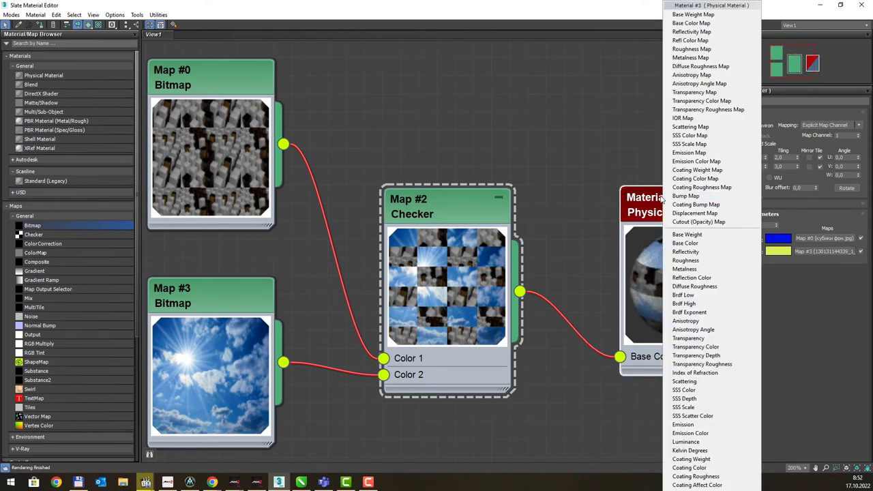
pyautogui.click(656, 198)
pyautogui.moveTo(655, 199); pyautogui.dragTo(582, 164)
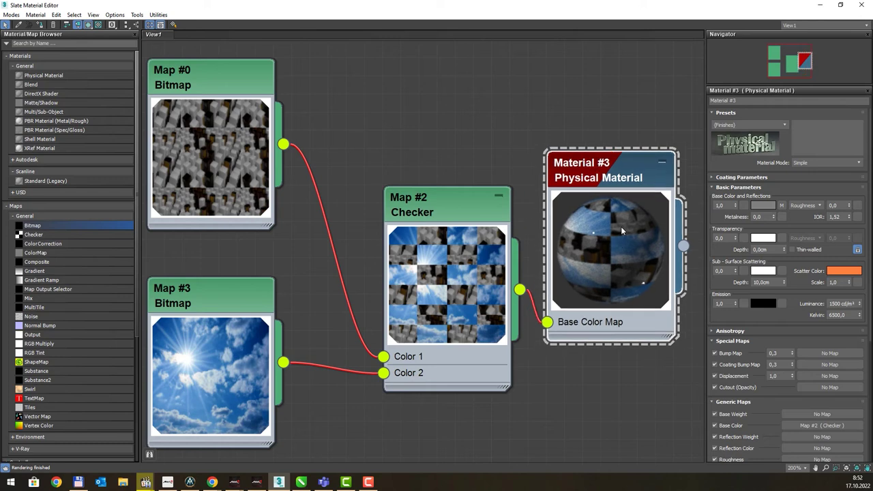
pyautogui.click(820, 5)
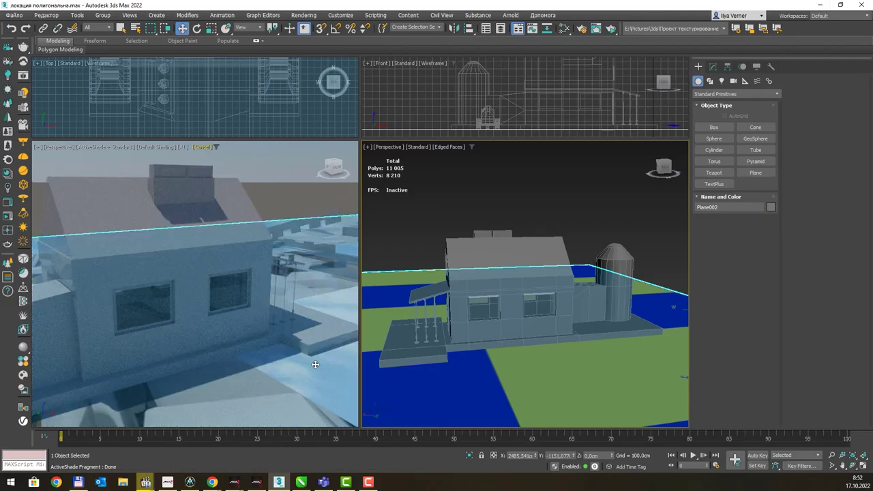
# Frame the house and orbit the ActiveShade view to inspect the checker texture.
pyautogui.keyDown('alt'); pyautogui.moveTo(283, 339); pyautogui.dragTo(311, 385, button='middle'); pyautogui.keyUp('alt')
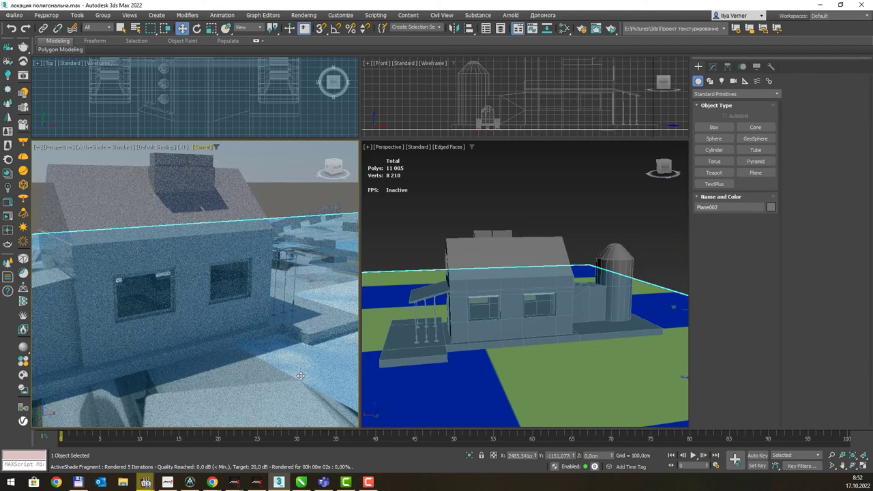
pyautogui.click(322, 307)
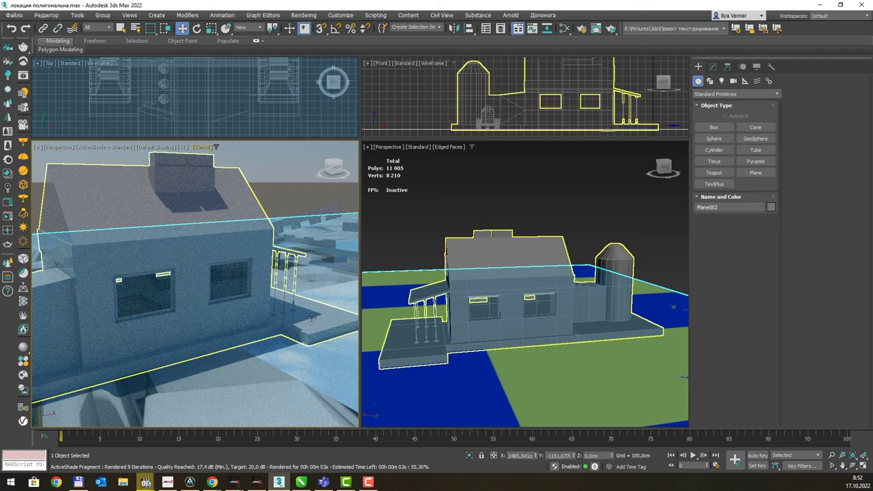
pyautogui.press('z')
pyautogui.keyDown('alt'); pyautogui.moveTo(239, 307); pyautogui.dragTo(287, 300, button='middle'); pyautogui.keyUp('alt')
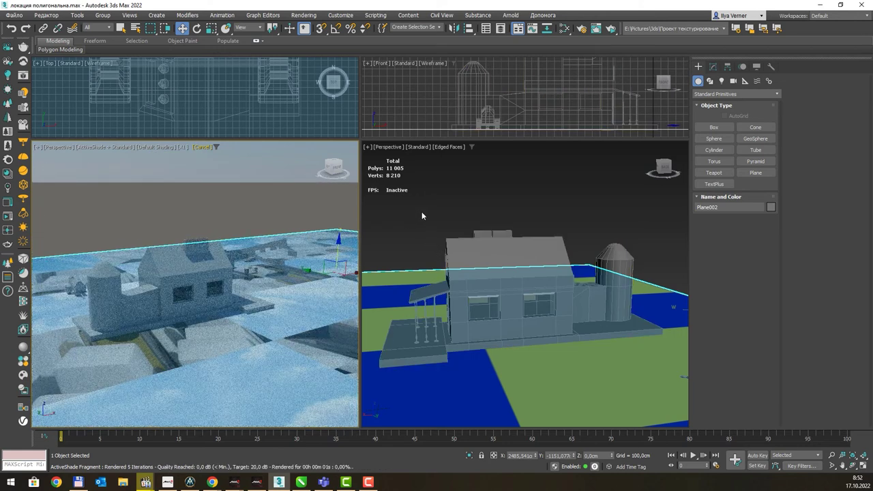
pyautogui.click(422, 211)
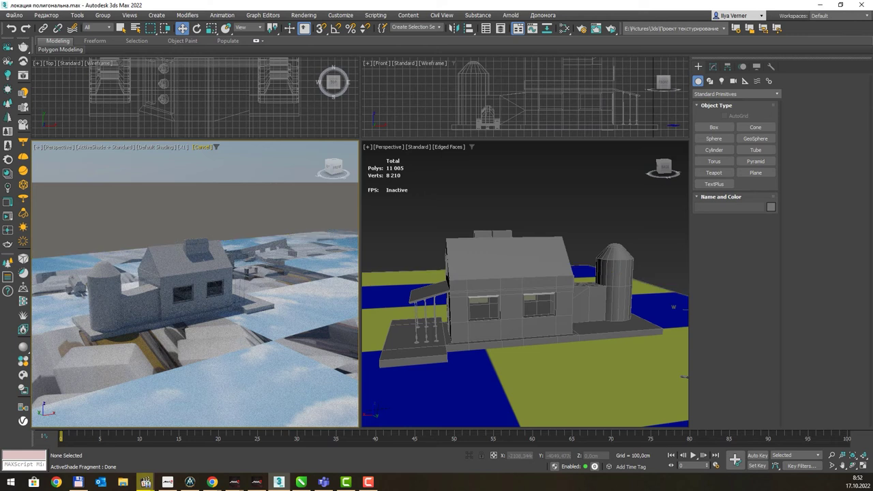
# Bring the Slate Material Editor back up with the M shortcut.
pyautogui.press('m')
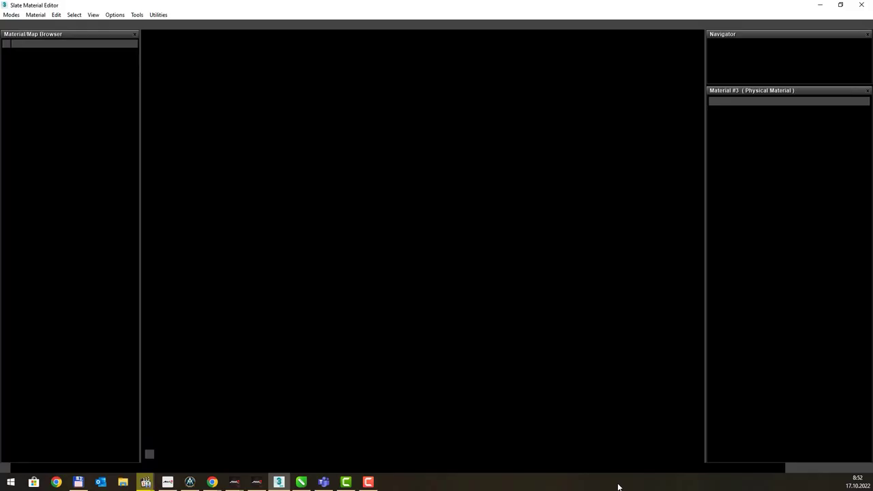
pyautogui.press('m')
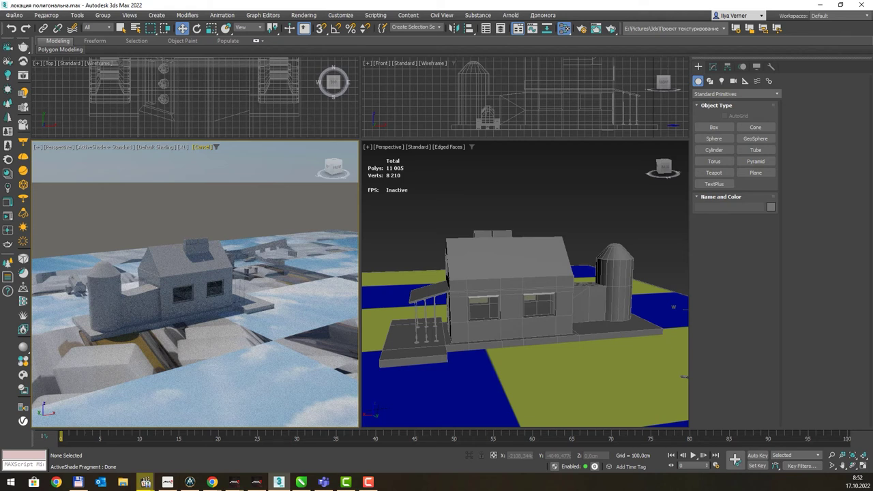
pyautogui.press('m')
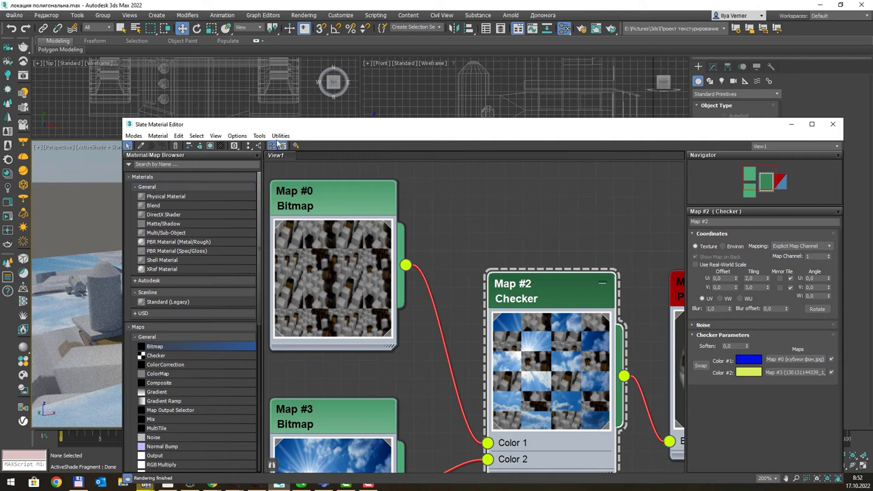
# Hide the Material/Map Browser and shrink the Slate editor to reveal the viewports.
pyautogui.click(271, 146)
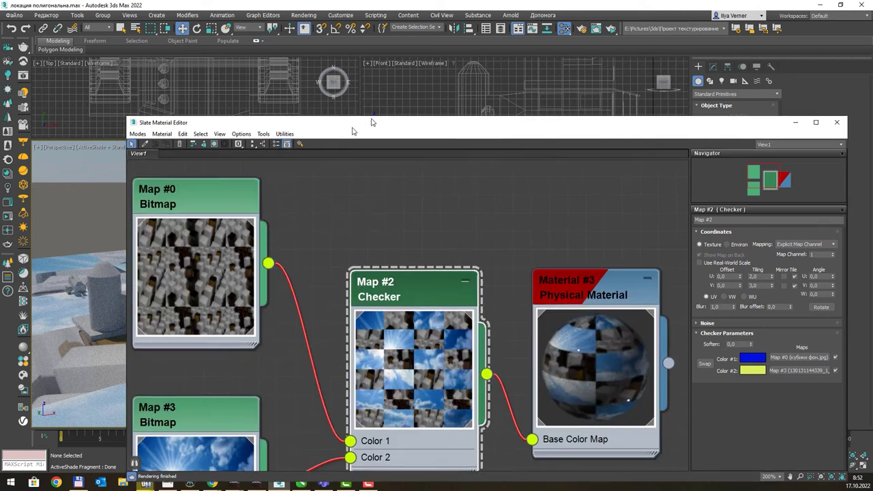
pyautogui.moveTo(362, 129); pyautogui.dragTo(479, 75)
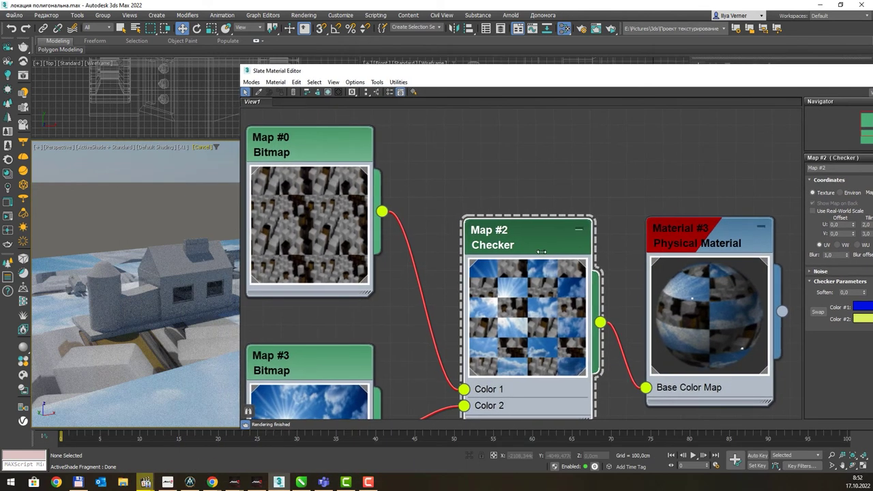
pyautogui.moveTo(237, 229); pyautogui.dragTo(556, 229)
pyautogui.moveTo(791, 75); pyautogui.dragTo(603, 99)
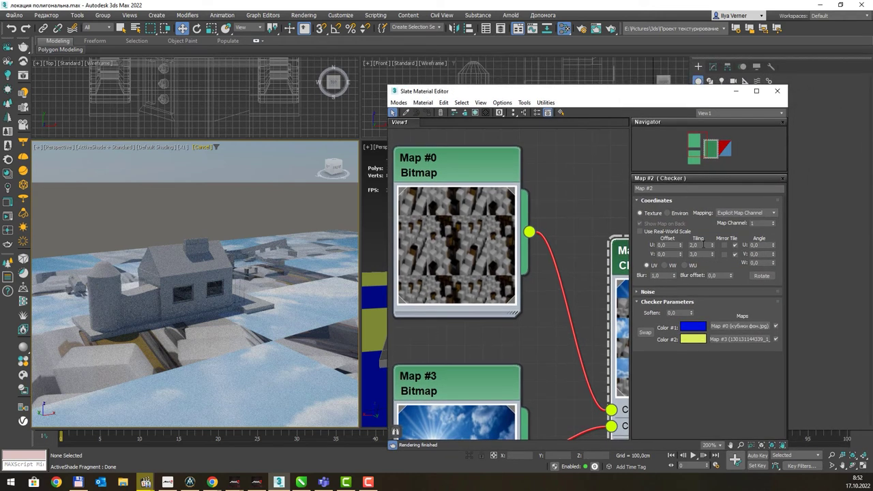
# Set the Checker's Coordinates tiling to U 8.0 and V 12.0.
pyautogui.doubleClick(703, 244)
pyautogui.write('4')
pyautogui.press('Return')
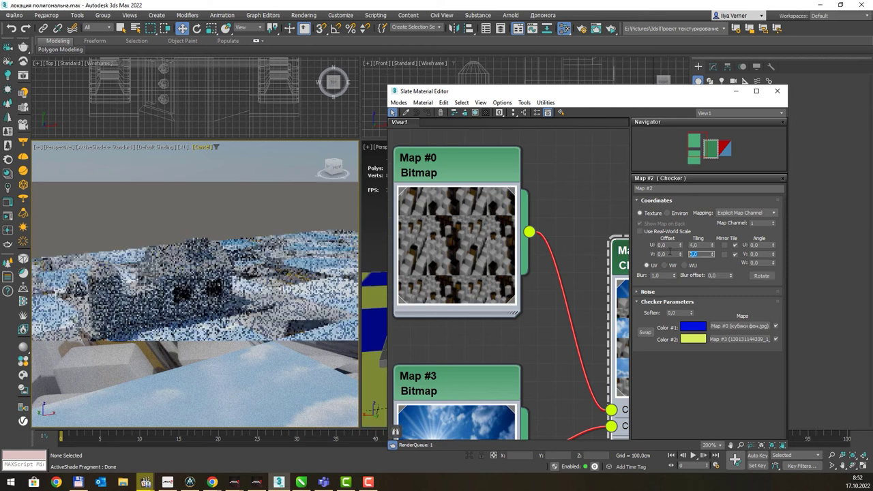
pyautogui.doubleClick(697, 253)
pyautogui.write('5')
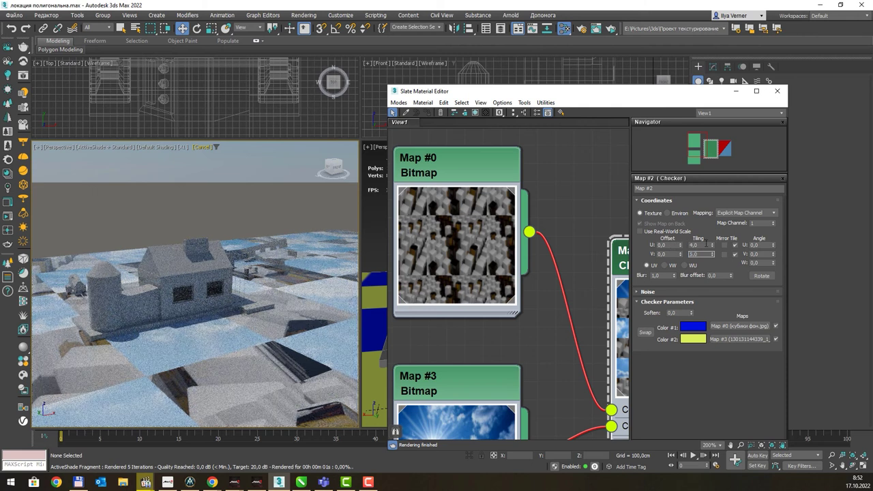
pyautogui.click(704, 245)
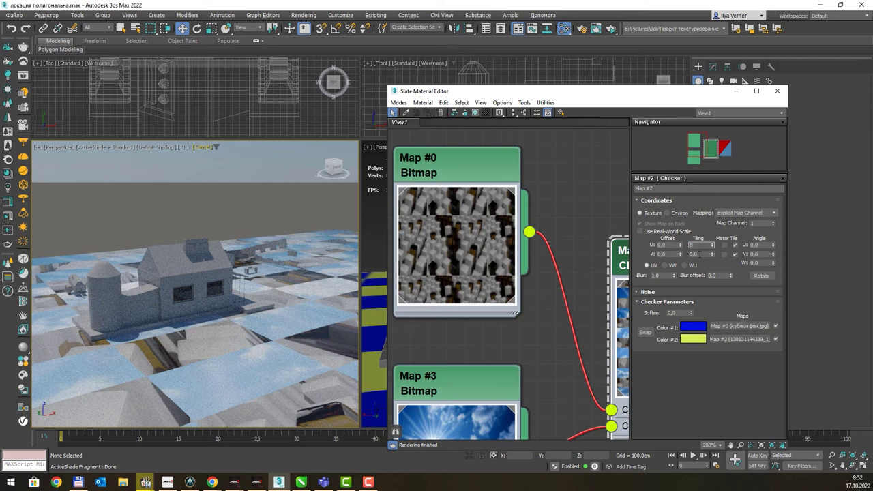
pyautogui.write('12')
pyautogui.press('Return')
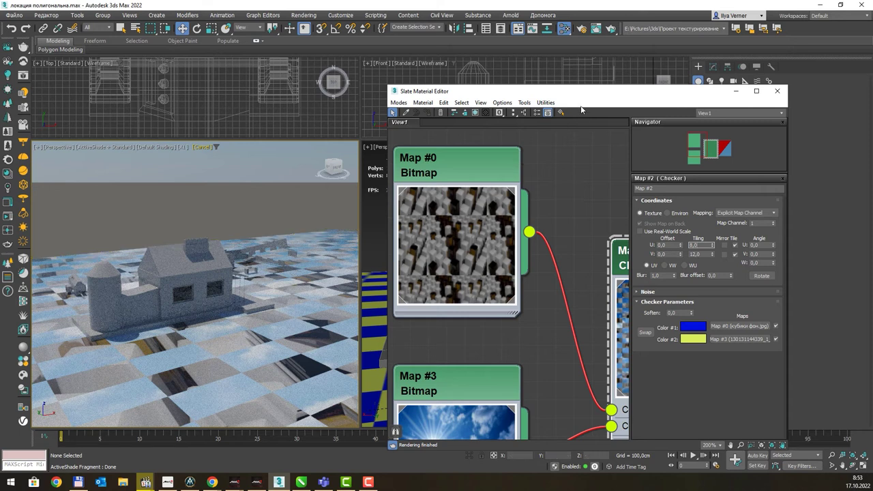
# Maximize the editor, line up the Checker, Map #0 and Material #3 nodes, then restore it.
pyautogui.moveTo(581, 96)
pyautogui.mouseDown()
pyautogui.moveTo(640, 107)
pyautogui.moveTo(530, 87)
pyautogui.mouseUp()
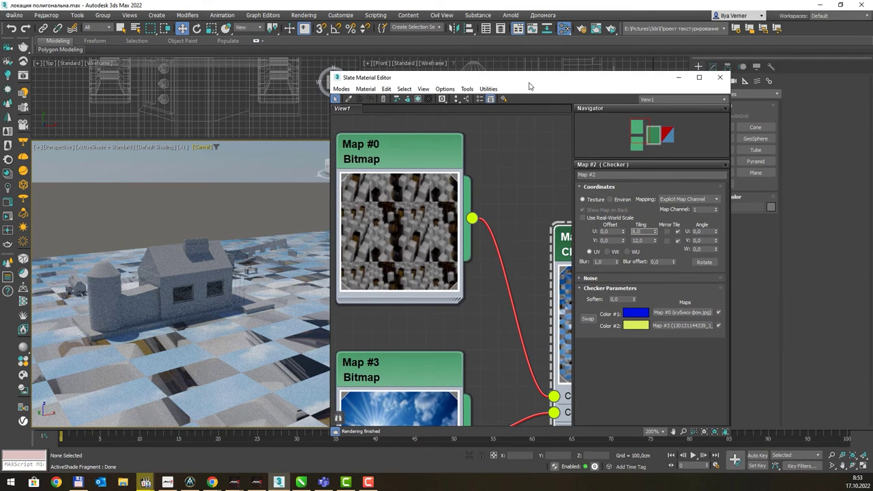
pyautogui.doubleClick(530, 87)
pyautogui.scroll(-1, 276, 163)
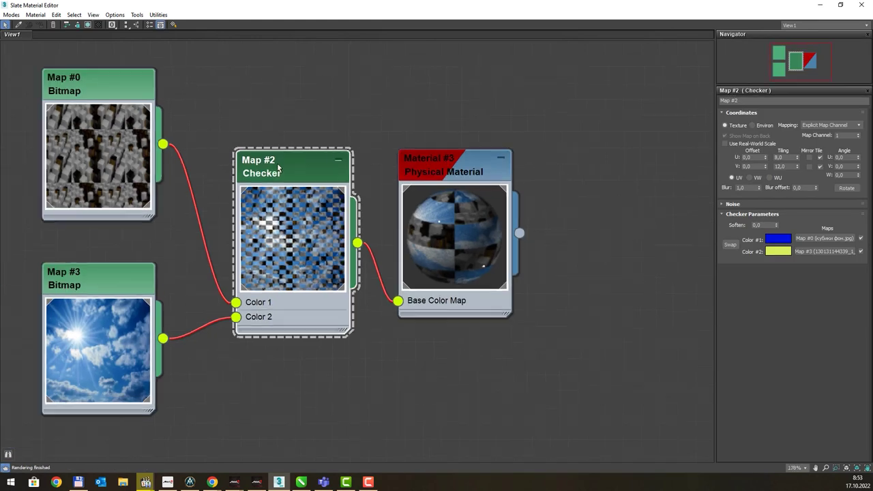
pyautogui.moveTo(277, 163)
pyautogui.mouseDown(button='middle')
pyautogui.moveTo(299, 180)
pyautogui.moveTo(358, 190)
pyautogui.mouseUp(button='middle')
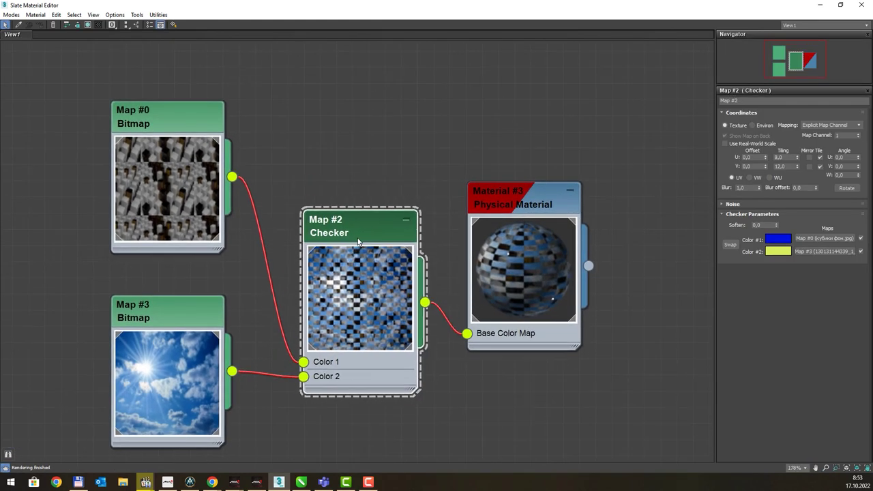
pyautogui.moveTo(357, 208); pyautogui.dragTo(356, 257)
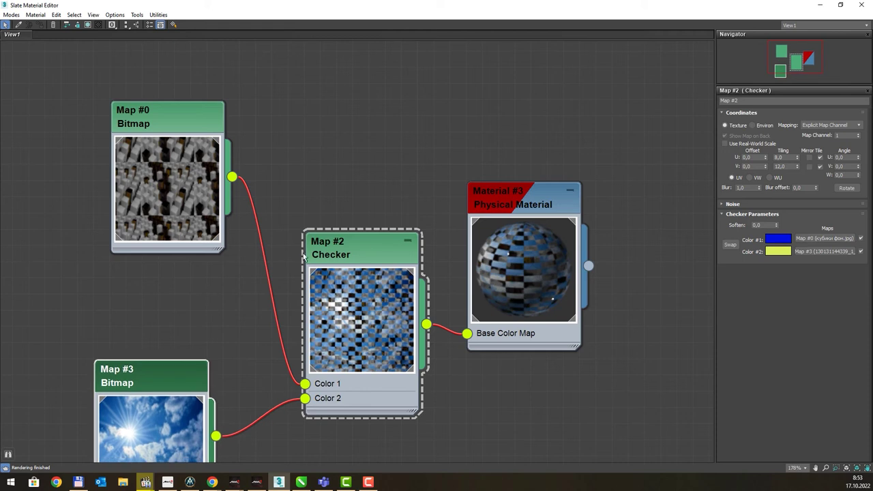
pyautogui.scroll(-2, 381, 240)
pyautogui.moveTo(380, 240); pyautogui.dragTo(362, 213)
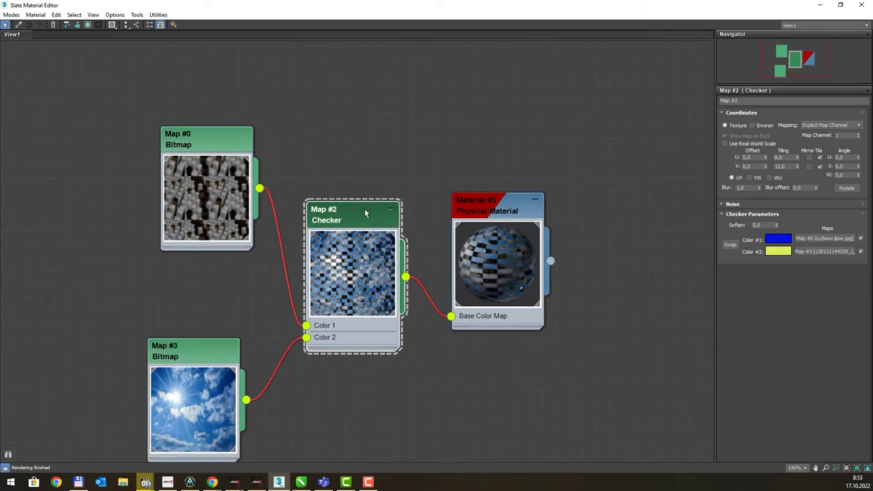
pyautogui.moveTo(208, 143); pyautogui.dragTo(182, 157)
pyautogui.moveTo(491, 211); pyautogui.dragTo(518, 212)
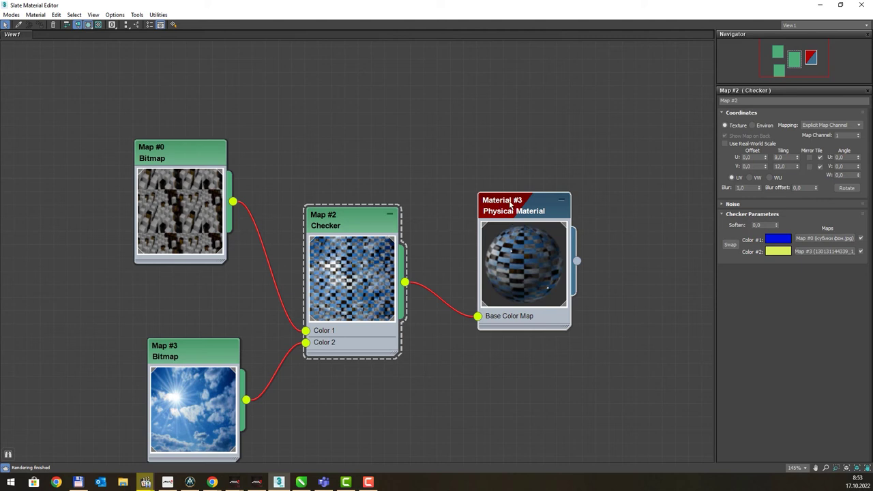
pyautogui.moveTo(510, 205); pyautogui.dragTo(525, 163)
pyautogui.moveTo(371, 214)
pyautogui.mouseDown()
pyautogui.moveTo(364, 196)
pyautogui.moveTo(381, 186)
pyautogui.moveTo(365, 211)
pyautogui.mouseUp()
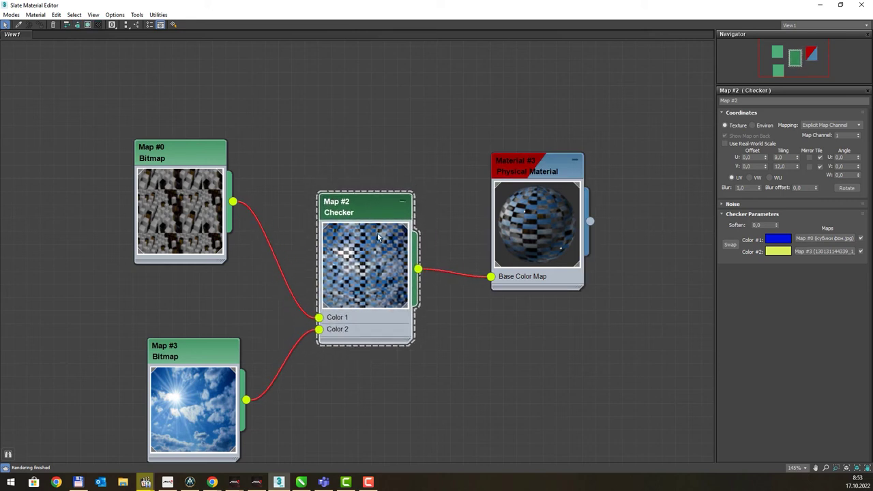
pyautogui.doubleClick(365, 13)
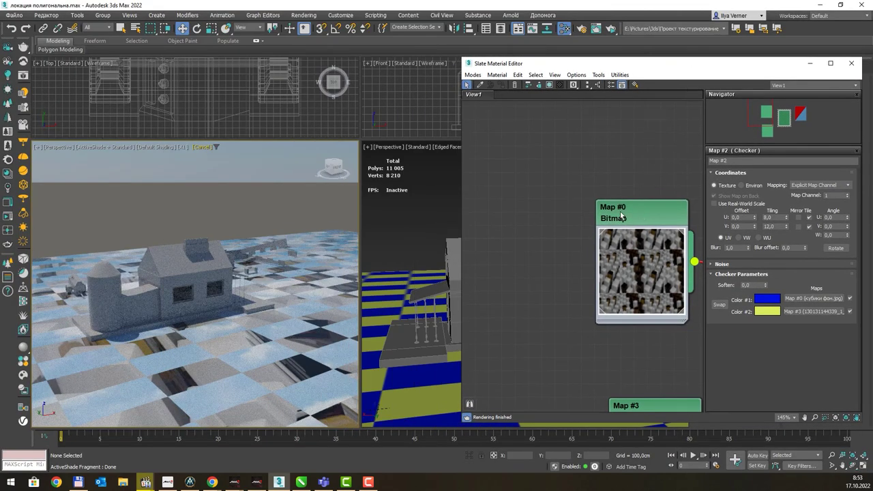
# Unlink the Map #0 bitmap from the Checker's Color 1 input.
pyautogui.moveTo(621, 213); pyautogui.dragTo(515, 186)
pyautogui.scroll(-2, 648, 318)
pyautogui.scroll(-2, 669, 334)
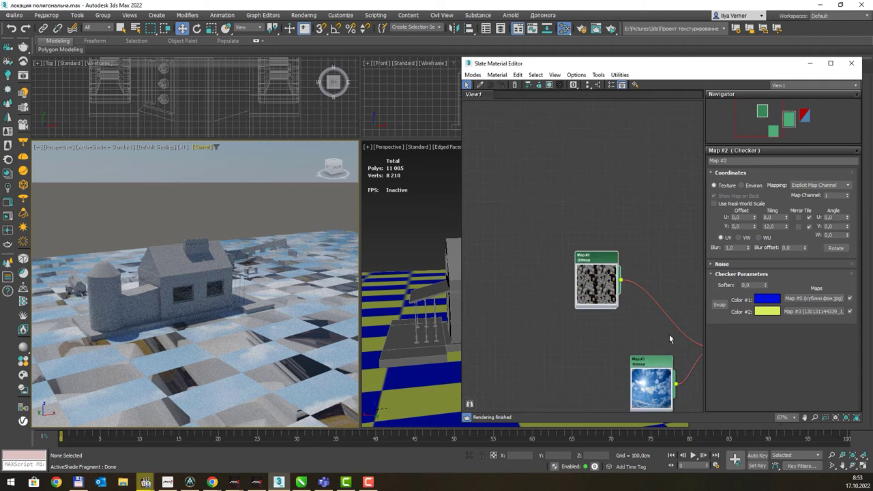
pyautogui.moveTo(670, 335); pyautogui.dragTo(588, 290, button='middle')
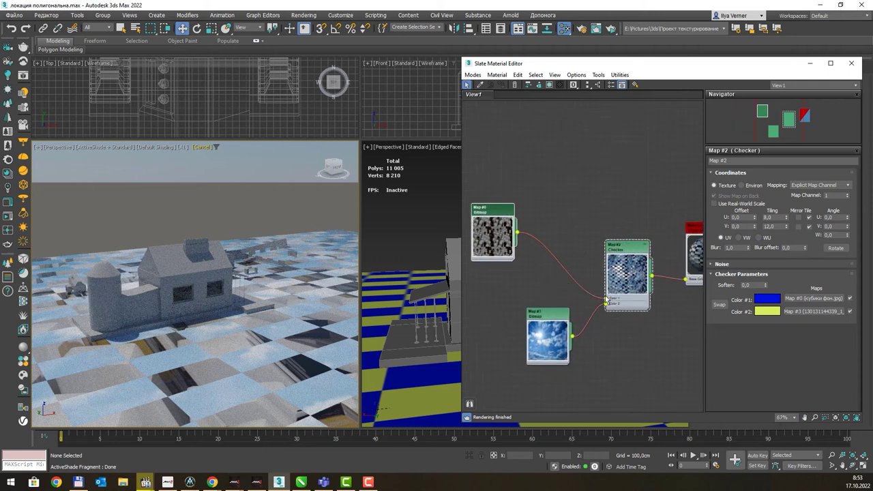
pyautogui.moveTo(605, 299)
pyautogui.mouseDown()
pyautogui.moveTo(567, 276)
pyautogui.moveTo(608, 305)
pyautogui.moveTo(584, 307)
pyautogui.mouseUp()
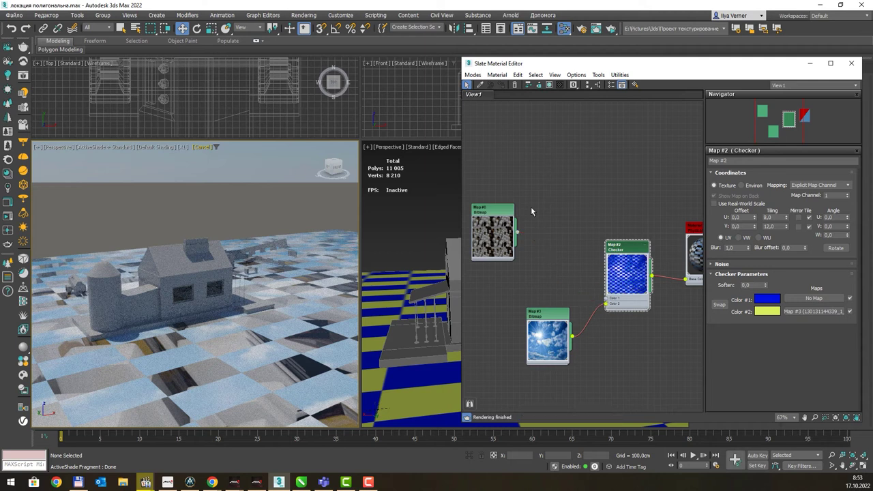
pyautogui.moveTo(495, 217); pyautogui.dragTo(525, 180)
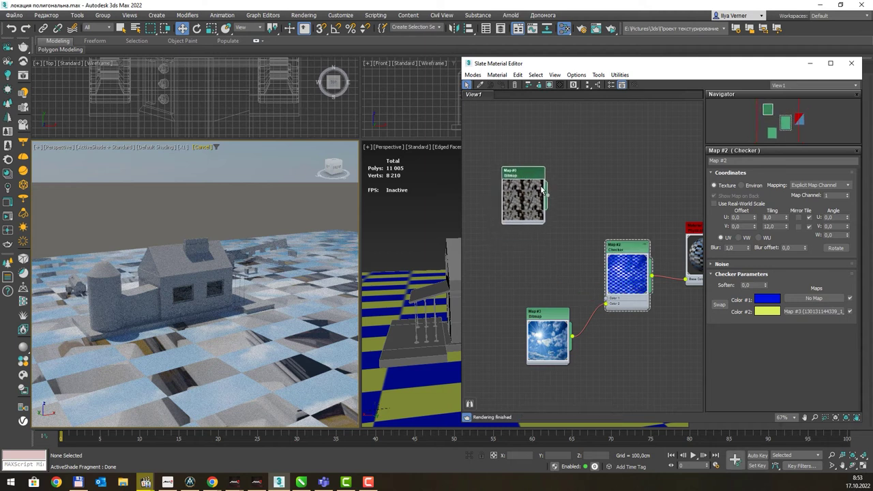
# Unlink the Map #3 sky bitmap from the Checker's Color 2 input.
pyautogui.click(328, 266)
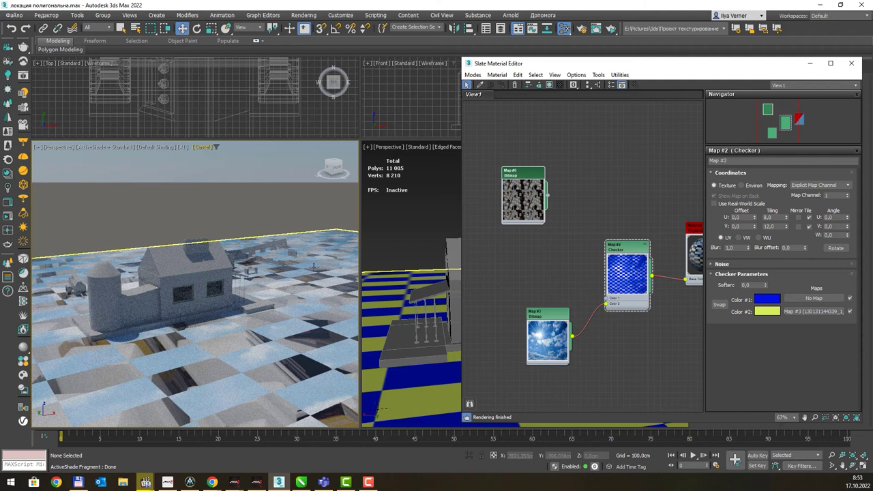
pyautogui.click(309, 263)
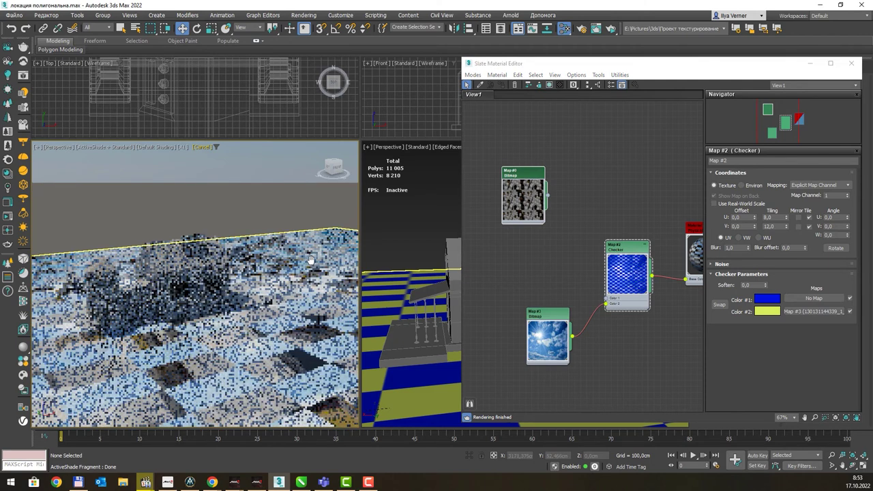
pyautogui.click(608, 306)
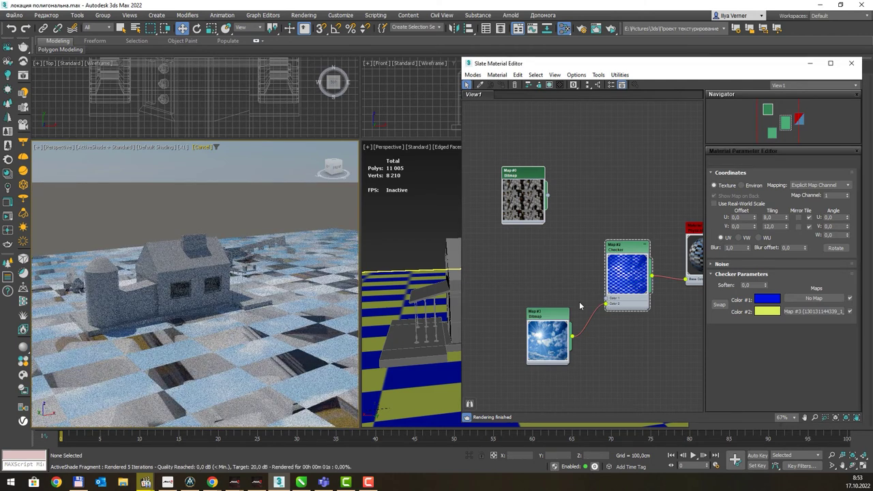
pyautogui.moveTo(608, 307)
pyautogui.mouseDown()
pyautogui.moveTo(560, 318)
pyautogui.moveTo(541, 305)
pyautogui.mouseUp()
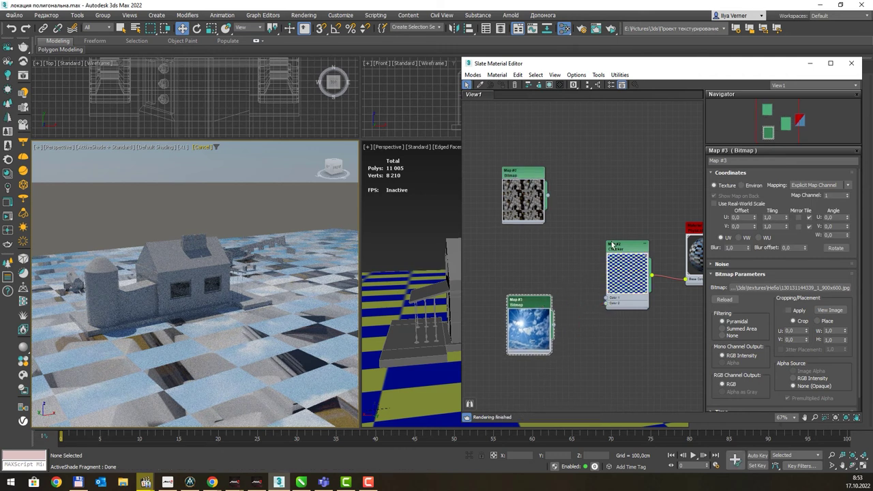
# Zoom and orbit the ActiveShade Perspective view close to the plain-checkered ground beside the house.
pyautogui.scroll(1, 631, 251)
pyautogui.scroll(1, 631, 250)
pyautogui.scroll(1, 631, 250)
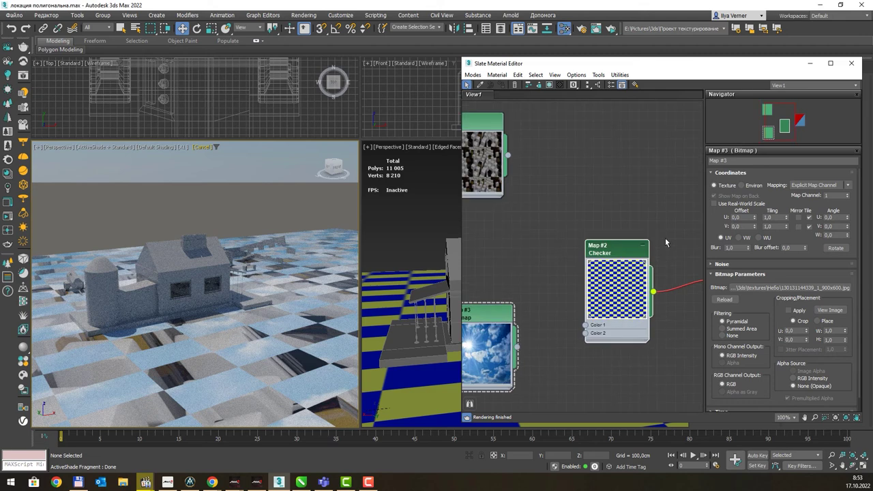
pyautogui.keyDown('alt'); pyautogui.moveTo(313, 254); pyautogui.dragTo(292, 271, button='middle'); pyautogui.keyUp('alt')
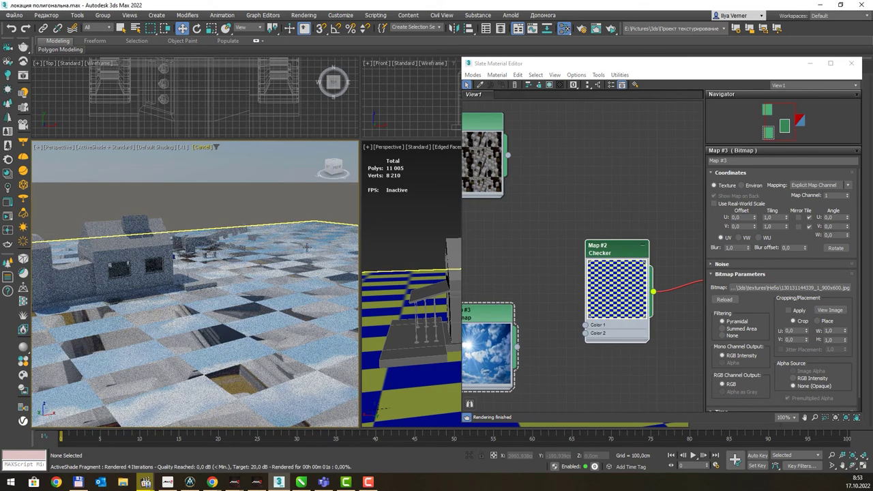
pyautogui.keyDown('alt'); pyautogui.moveTo(308, 247); pyautogui.dragTo(300, 246, button='middle'); pyautogui.keyUp('alt')
pyautogui.scroll(-3, 300, 246)
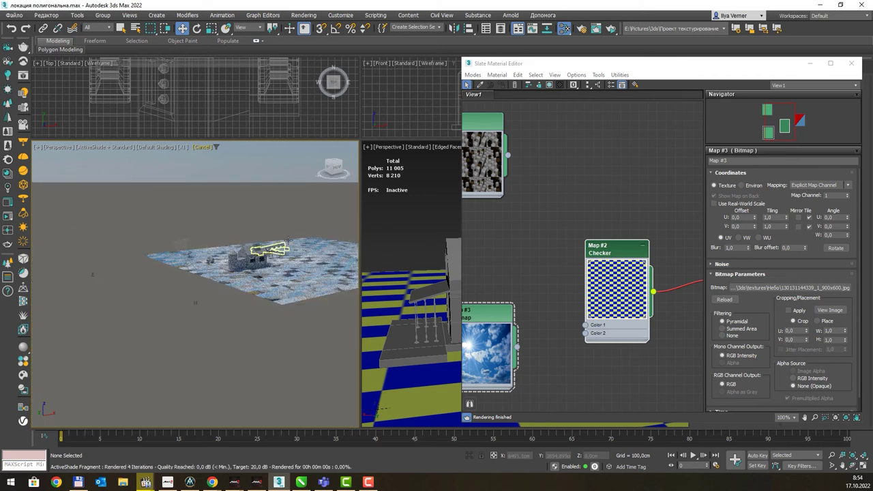
pyautogui.scroll(2, 292, 241)
pyautogui.scroll(2, 292, 241)
pyautogui.scroll(2, 286, 225)
pyautogui.scroll(2, 273, 205)
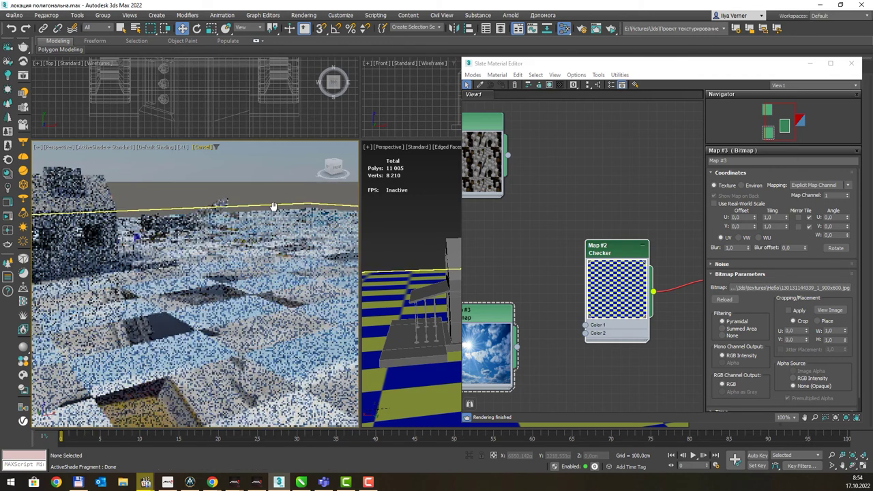
pyautogui.scroll(1, 271, 206)
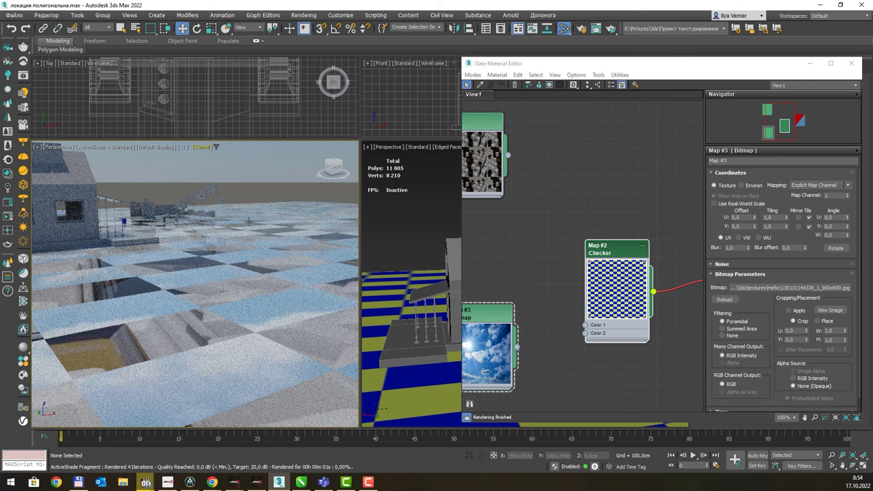
pyautogui.scroll(1, 147, 232)
pyautogui.scroll(1, 148, 232)
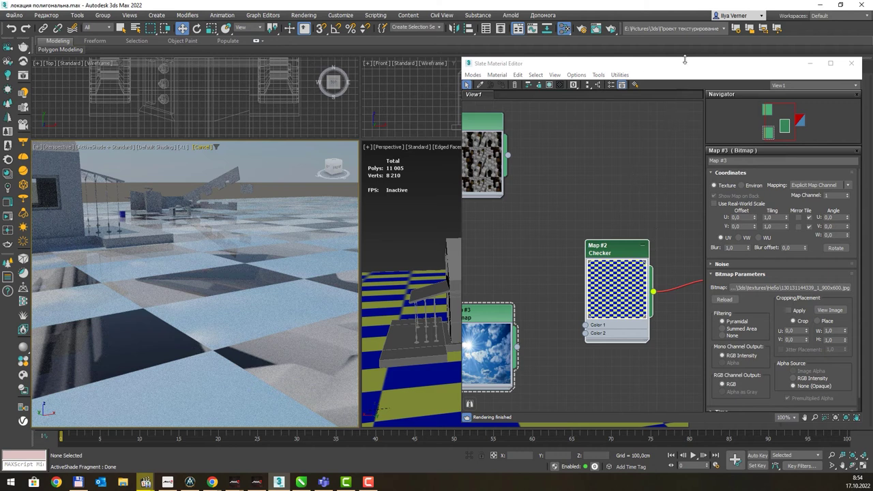
pyautogui.moveTo(727, 68)
pyautogui.mouseDown()
pyautogui.moveTo(727, 129)
pyautogui.moveTo(457, 417)
pyautogui.moveTo(698, 404)
pyautogui.moveTo(698, 173)
pyautogui.moveTo(677, 104)
pyautogui.mouseUp()
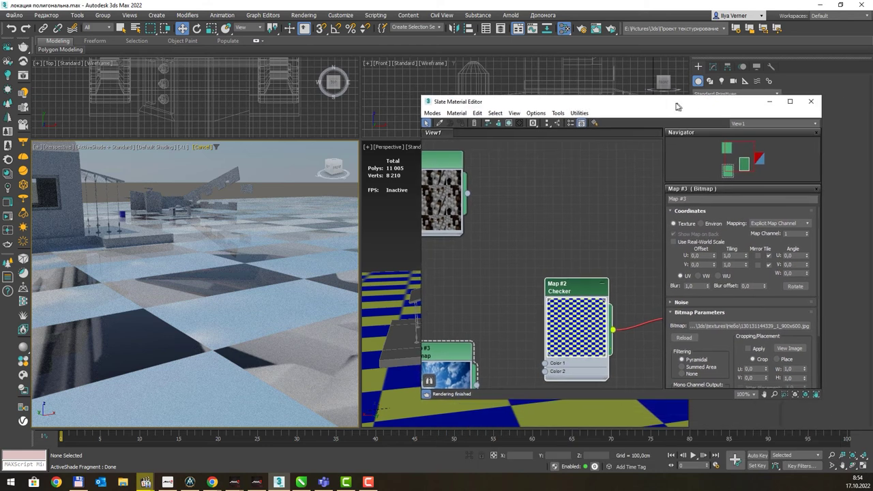
# Set the Map #2 Checker's tiling to U 4 and V 8.
pyautogui.click(589, 291)
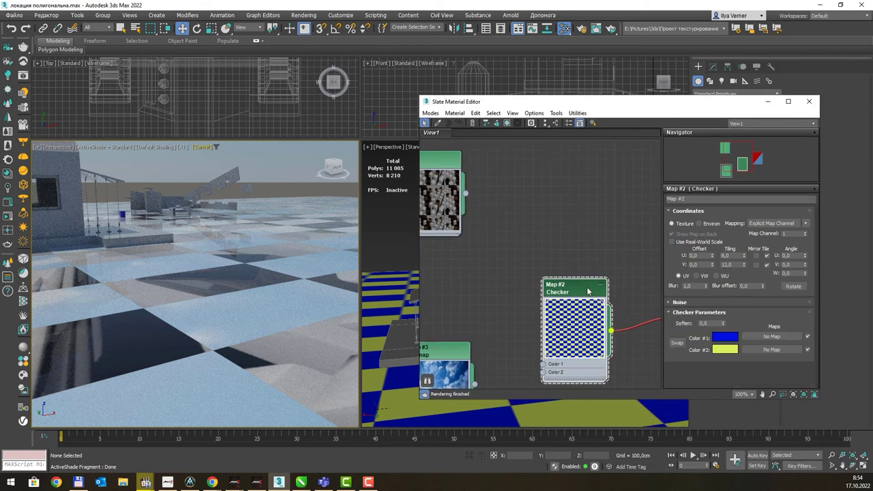
pyautogui.doubleClick(729, 255)
pyautogui.write('4')
pyautogui.press('Tab')
pyautogui.write('8')
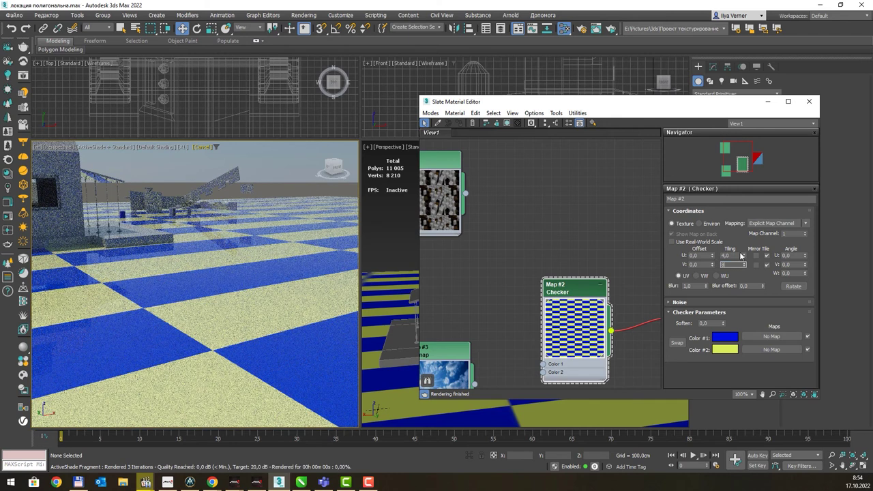
pyautogui.press('Tab')
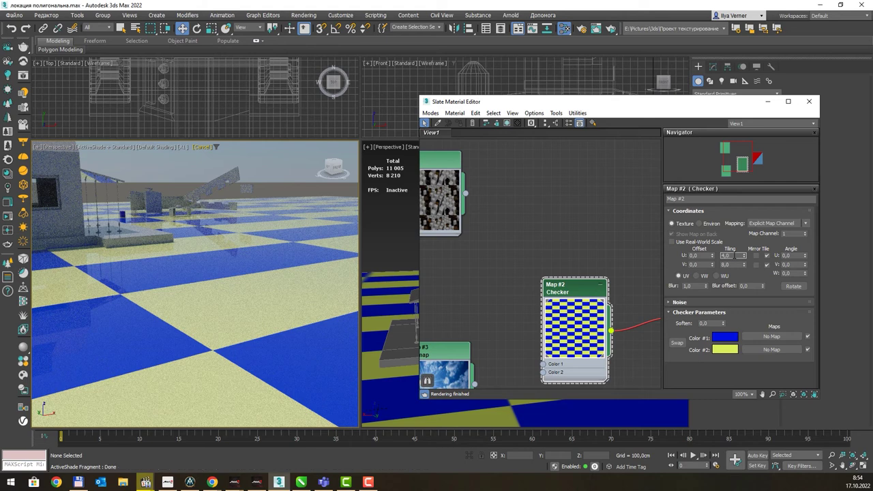
# Rearrange the Checker and bitmap nodes and move the editor window left.
pyautogui.keyDown('alt'); pyautogui.moveTo(198, 272); pyautogui.dragTo(232, 266, button='middle'); pyautogui.keyUp('alt')
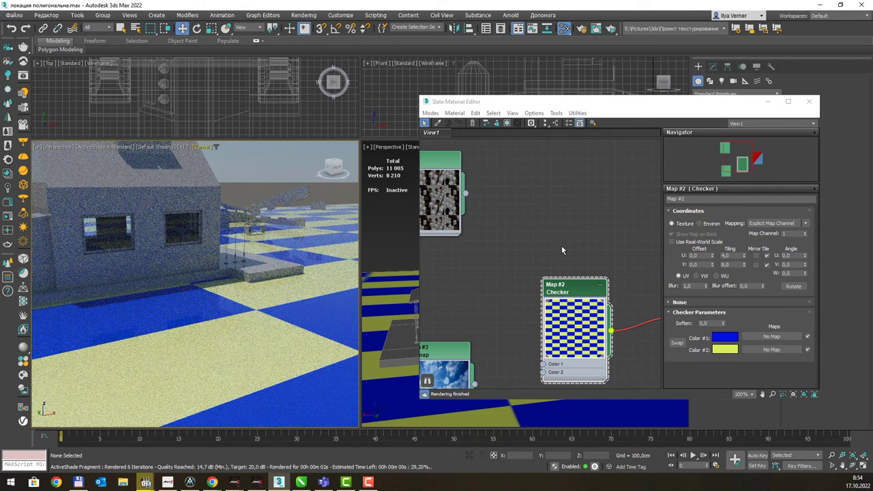
pyautogui.moveTo(446, 160); pyautogui.dragTo(482, 188)
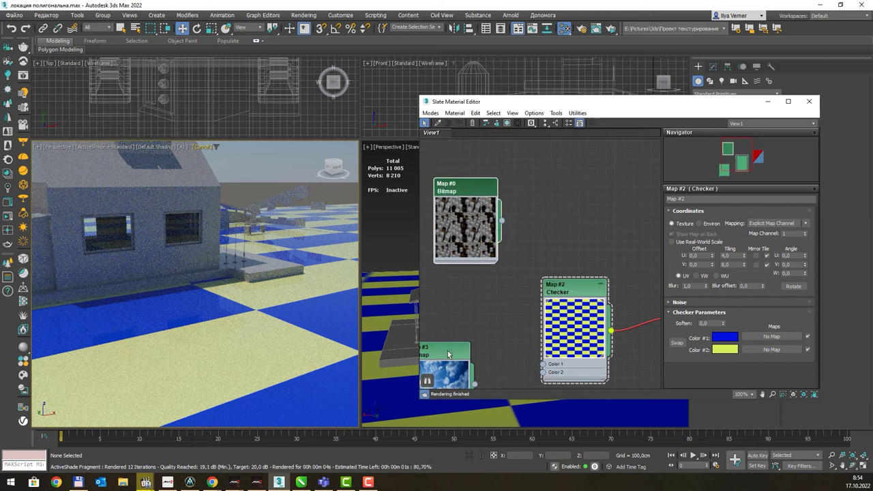
pyautogui.moveTo(453, 352); pyautogui.dragTo(499, 316)
pyautogui.moveTo(580, 288); pyautogui.dragTo(598, 297)
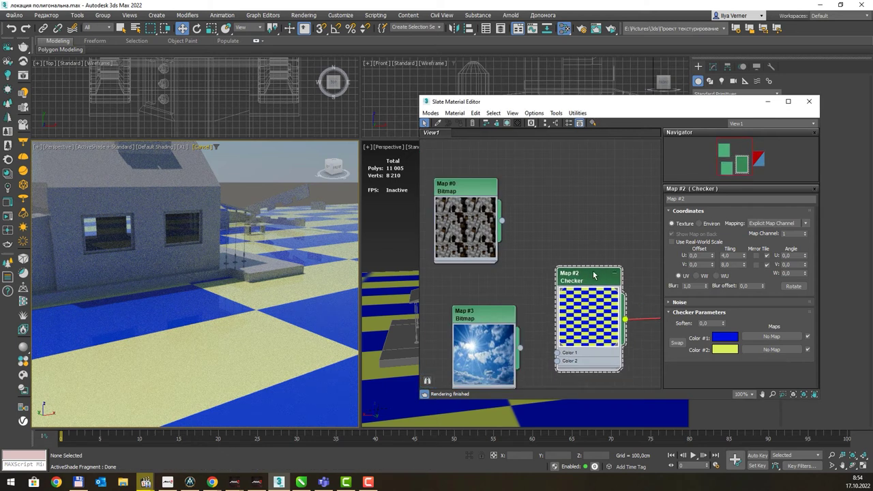
pyautogui.moveTo(494, 321); pyautogui.dragTo(484, 312)
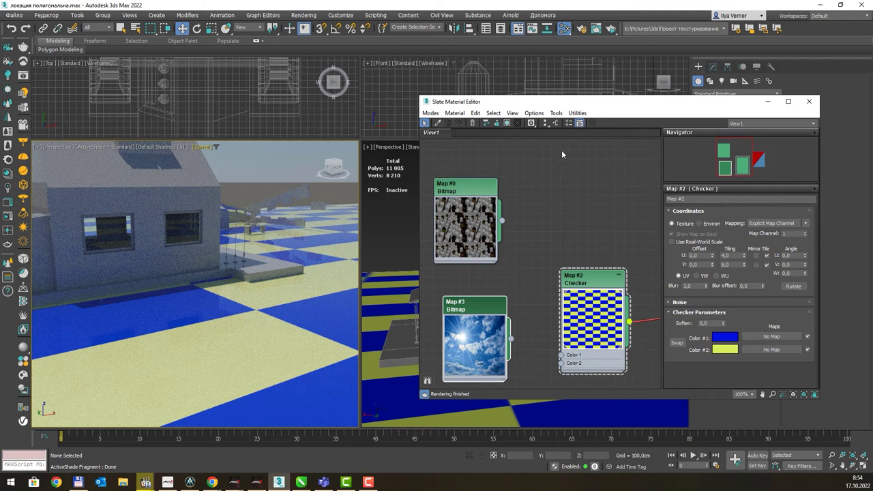
pyautogui.moveTo(601, 110); pyautogui.dragTo(477, 105)
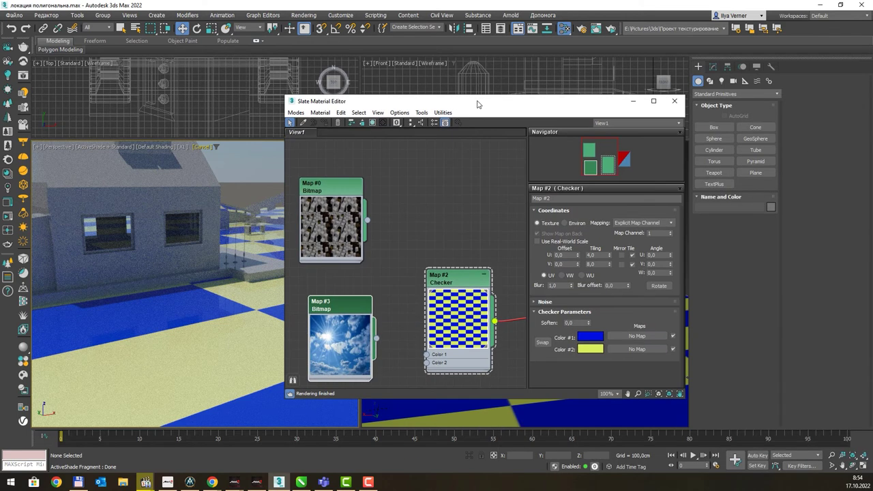
# Swap the Checker colours so yellow is Color #1 and blue is Color #2.
pyautogui.doubleClick(477, 102)
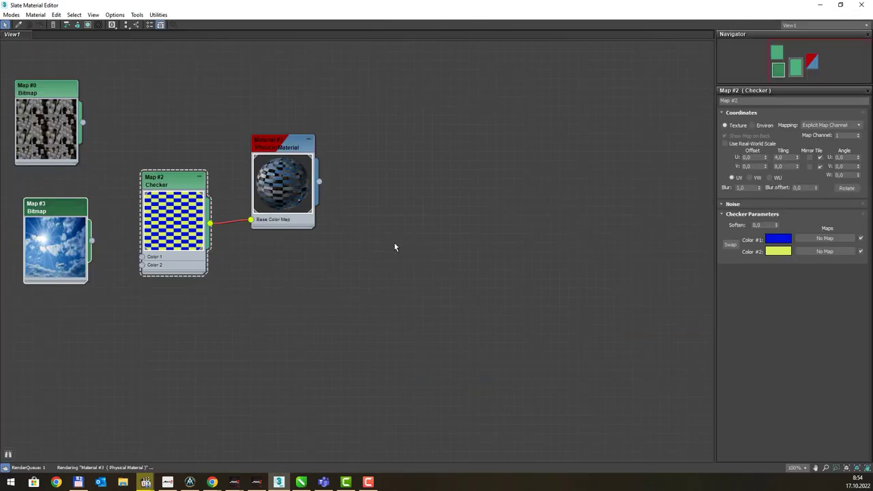
pyautogui.scroll(5, 287, 174)
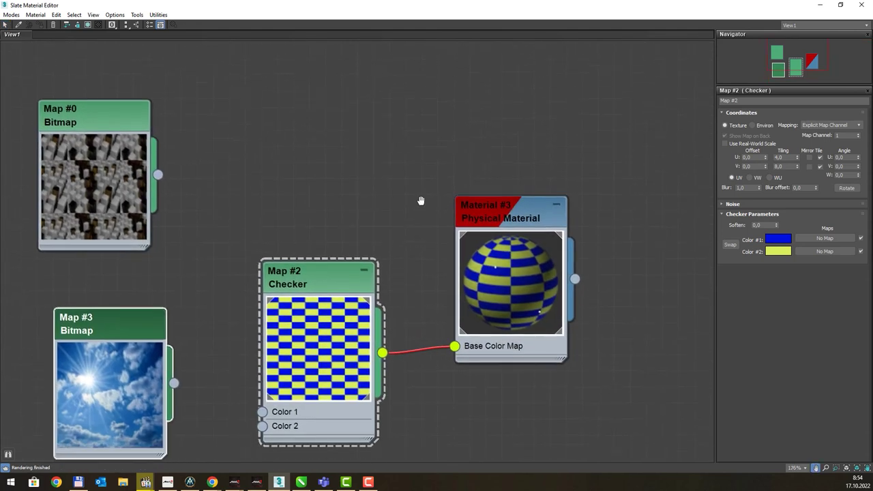
pyautogui.moveTo(432, 306); pyautogui.dragTo(433, 171, button='middle')
pyautogui.moveTo(358, 217)
pyautogui.mouseDown()
pyautogui.moveTo(354, 142)
pyautogui.moveTo(326, 143)
pyautogui.mouseUp()
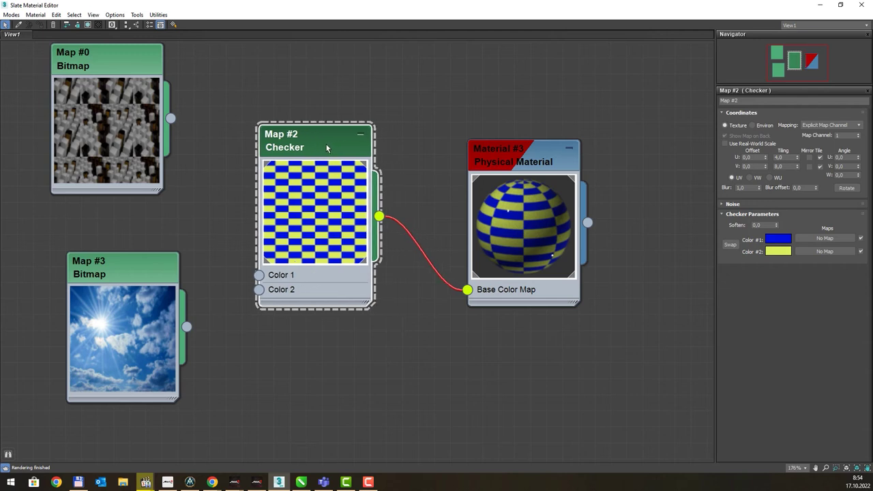
pyautogui.click(734, 248)
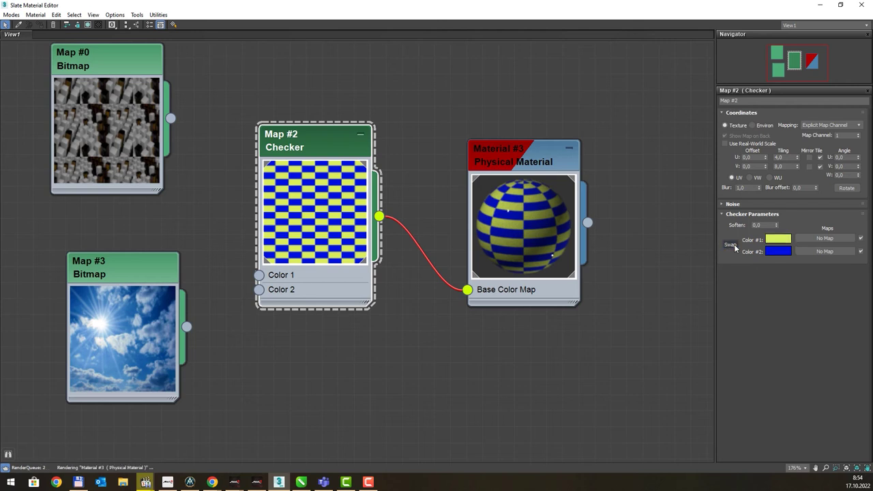
pyautogui.click(735, 248)
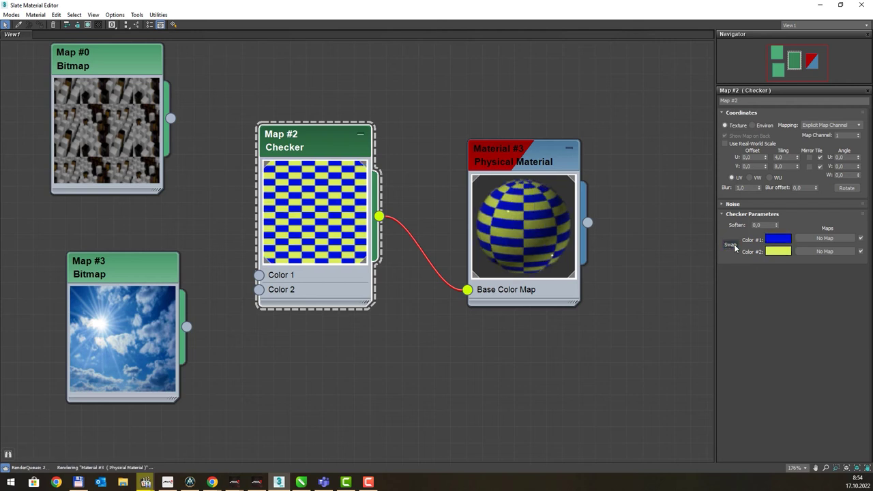
pyautogui.click(735, 248)
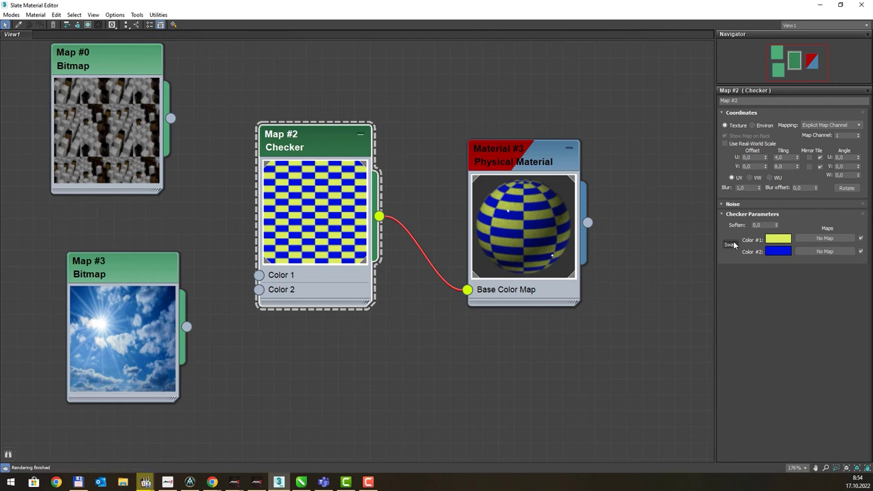
pyautogui.click(731, 245)
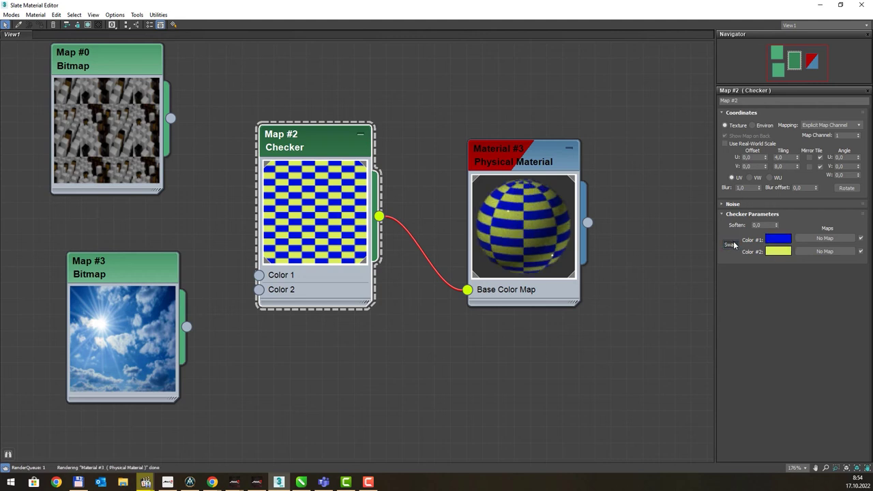
pyautogui.click(734, 245)
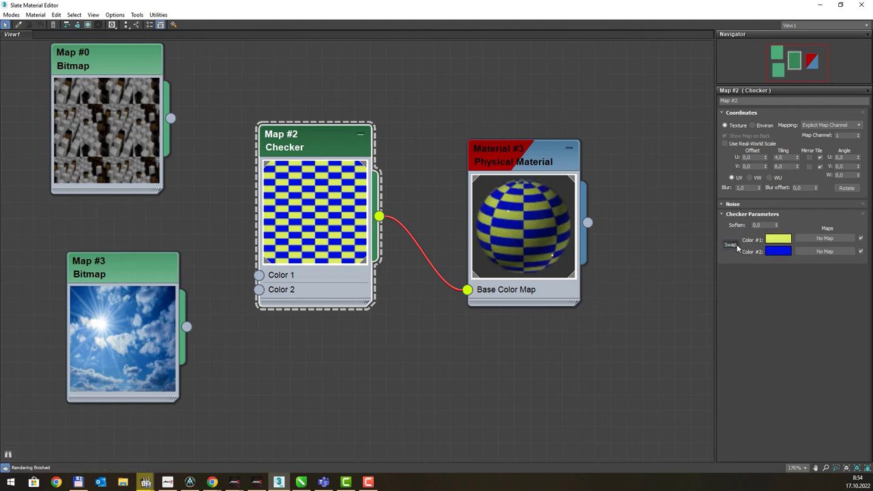
# Adjust the Checker's Soften value to blur the edges between squares.
pyautogui.moveTo(776, 226); pyautogui.dragTo(781, 183)
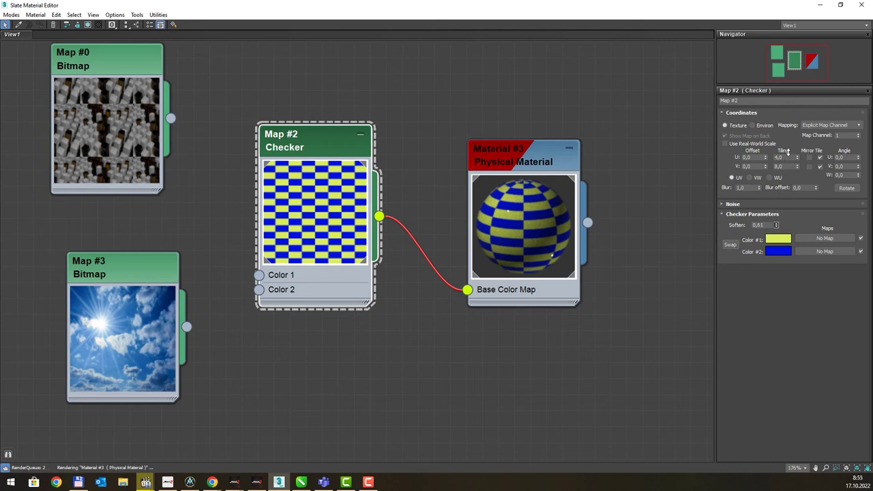
pyautogui.moveTo(781, 183)
pyautogui.mouseDown()
pyautogui.moveTo(779, 227)
pyautogui.moveTo(772, 226)
pyautogui.mouseUp()
pyautogui.doubleClick(757, 226)
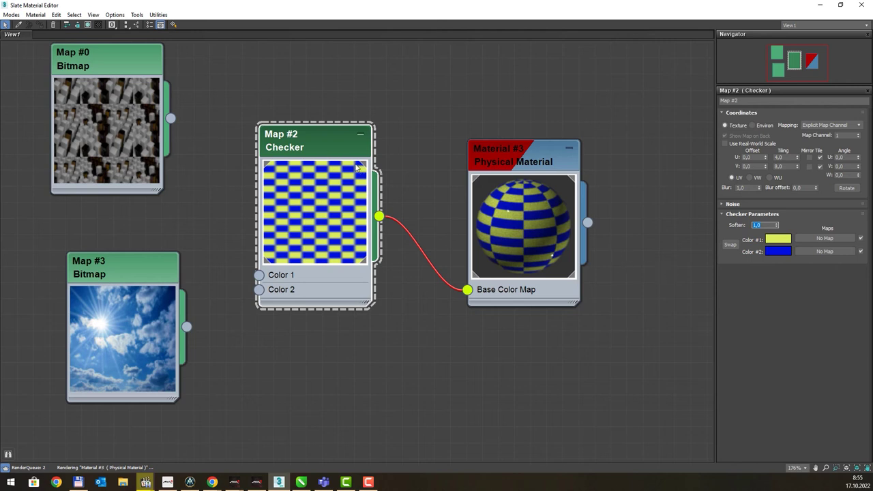
# Return to the CorelDRAW Мапи slide listing procedural maps and deselect its text list.
pyautogui.hotkey('alt', 'Tab')
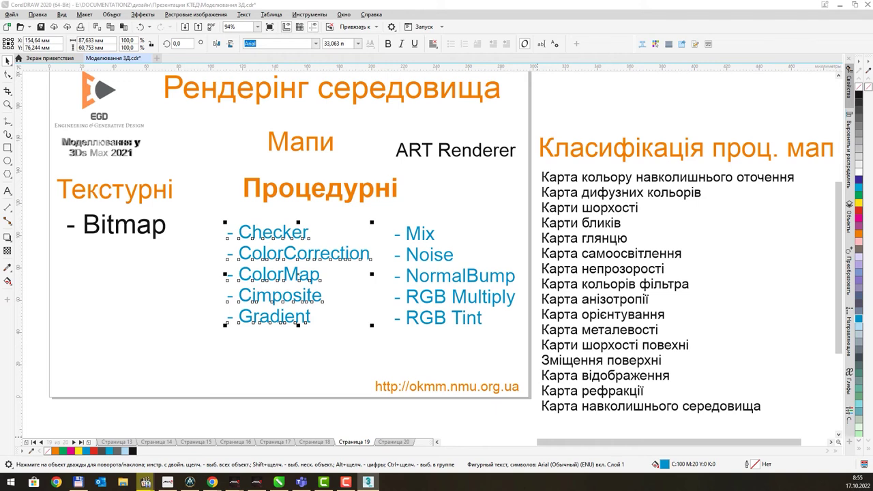
pyautogui.press('Escape')
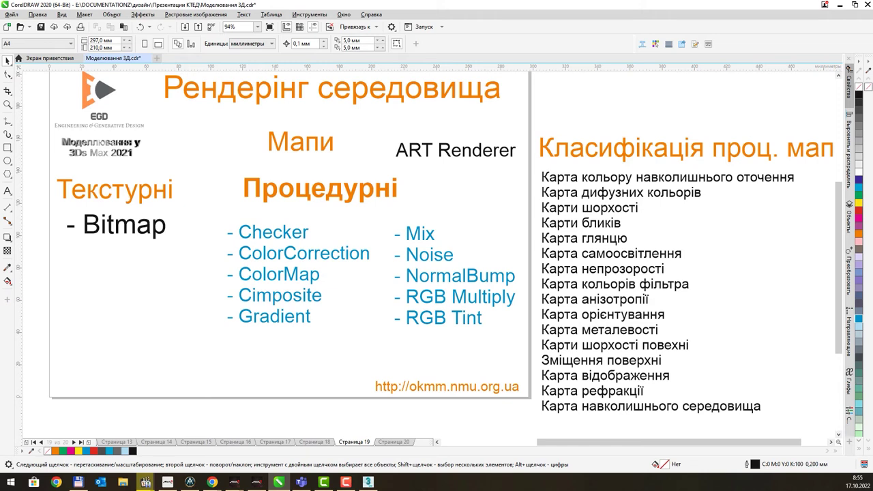
pyautogui.click(212, 482)
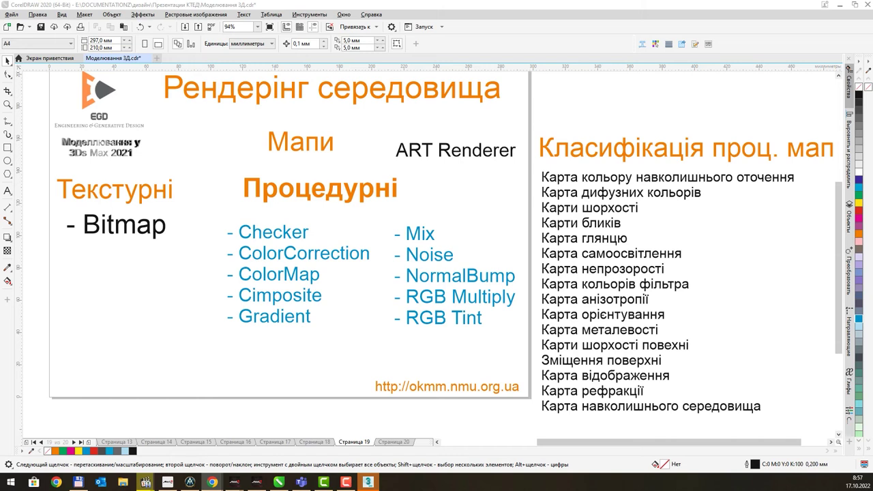
# Switch from the CorelDRAW slide to 3ds Max, activate the Top view and show recent scene files.
pyautogui.hotkey('alt', 'Tab')
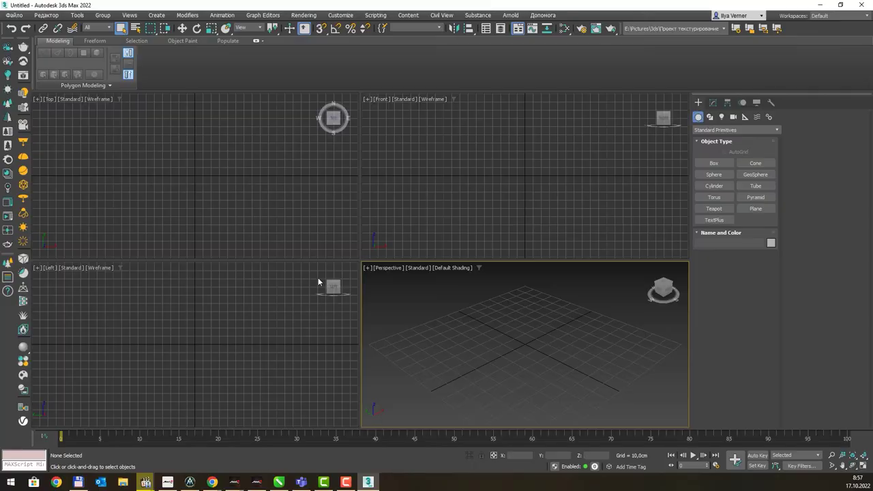
pyautogui.click(318, 277)
pyautogui.click(314, 182)
pyautogui.click(19, 17)
pyautogui.moveTo(28, 61)
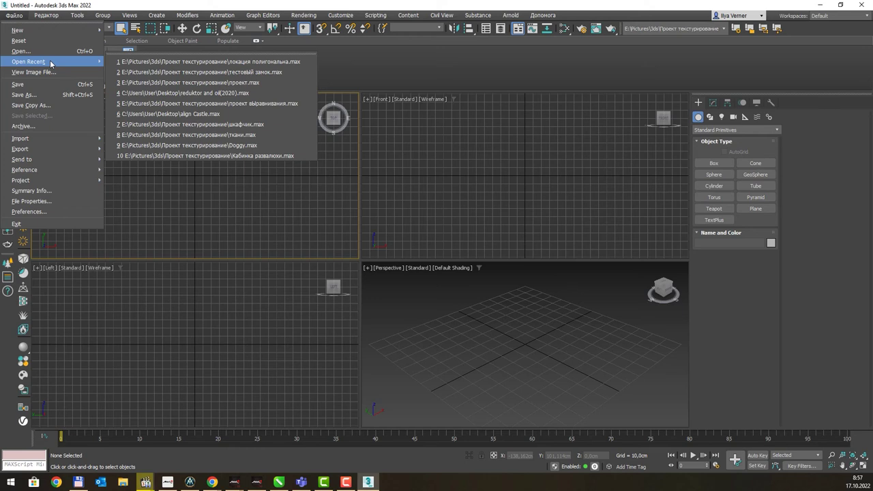
# Open локация полигональна.max, dismiss the gamma warning and confirm Centimeters in Units Setup.
pyautogui.click(229, 62)
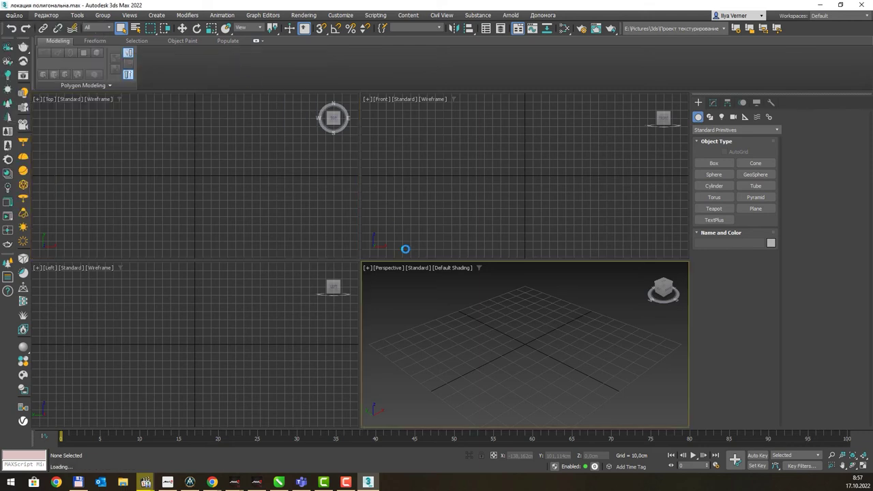
pyautogui.click(441, 317)
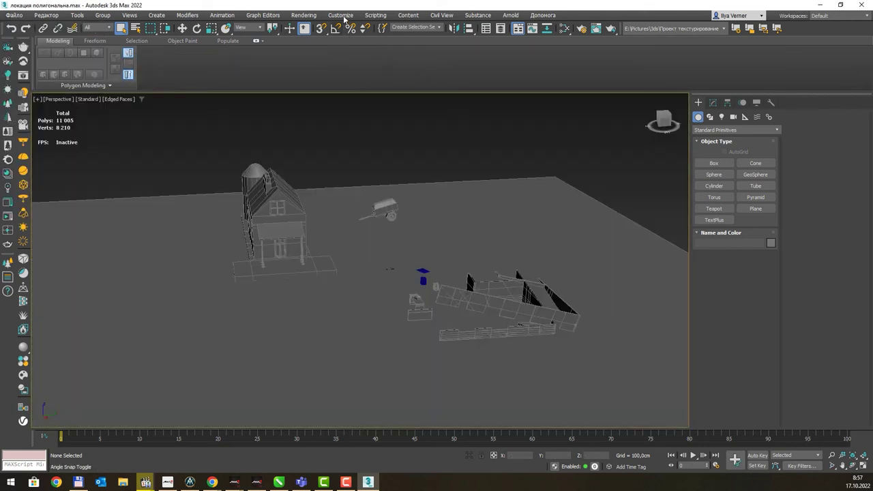
pyautogui.click(340, 15)
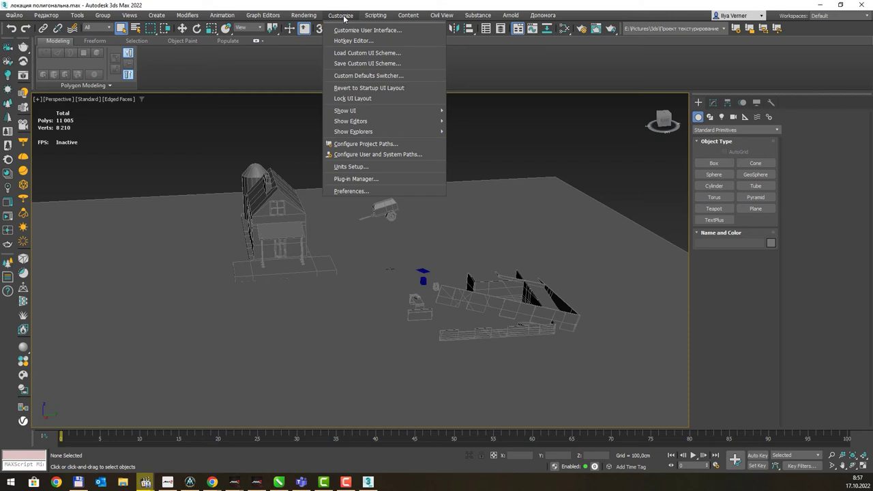
pyautogui.click(378, 166)
pyautogui.click(454, 168)
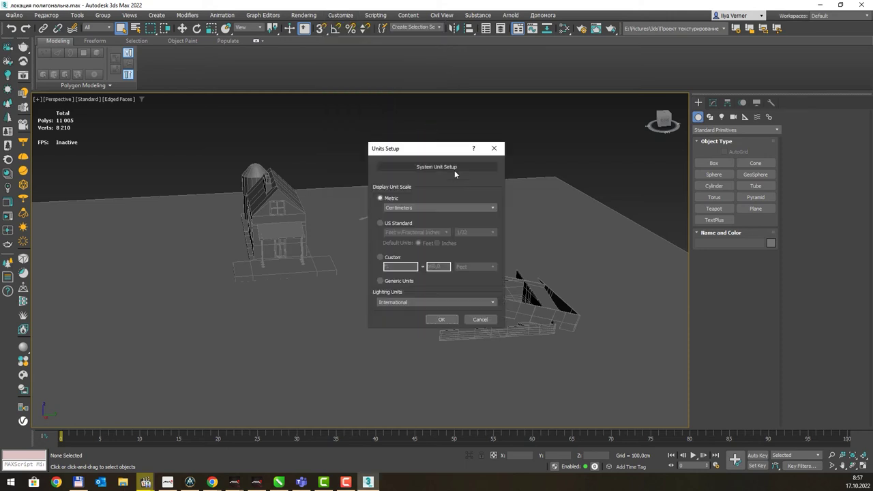
pyautogui.click(436, 283)
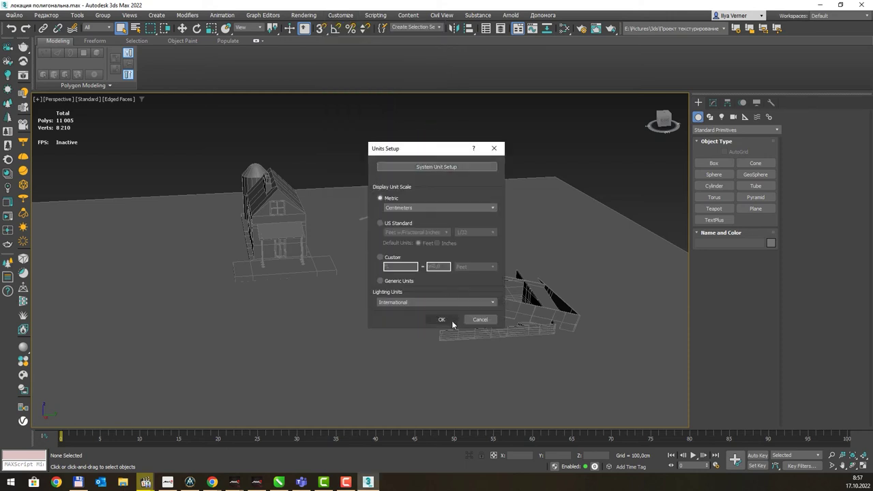
pyautogui.click(442, 319)
# Pan and orbit the view closer to the farmhouse.
pyautogui.moveTo(486, 171)
pyautogui.mouseDown(button='middle')
pyautogui.moveTo(438, 188)
pyautogui.moveTo(589, 217)
pyautogui.moveTo(620, 205)
pyautogui.mouseUp(button='middle')
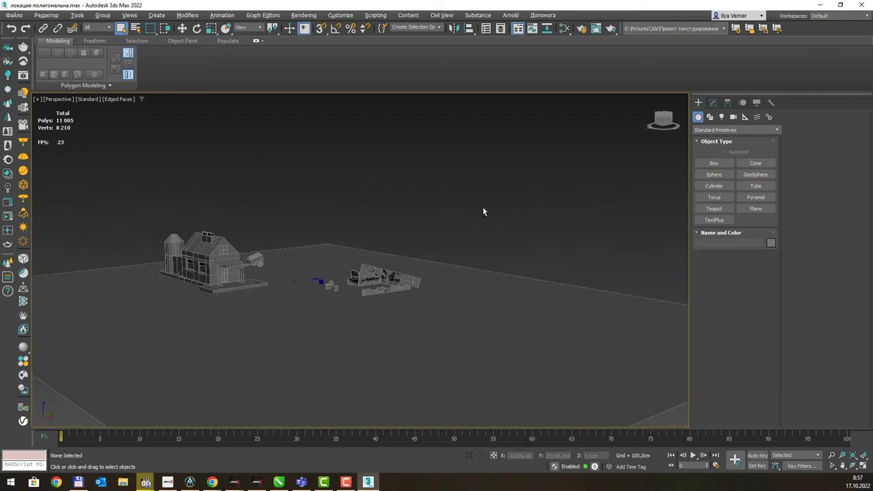
pyautogui.keyDown('alt'); pyautogui.moveTo(485, 210); pyautogui.dragTo(419, 209, button='middle'); pyautogui.keyUp('alt')
pyautogui.keyDown('alt'); pyautogui.moveTo(364, 217); pyautogui.dragTo(468, 178, button='middle'); pyautogui.keyUp('alt')
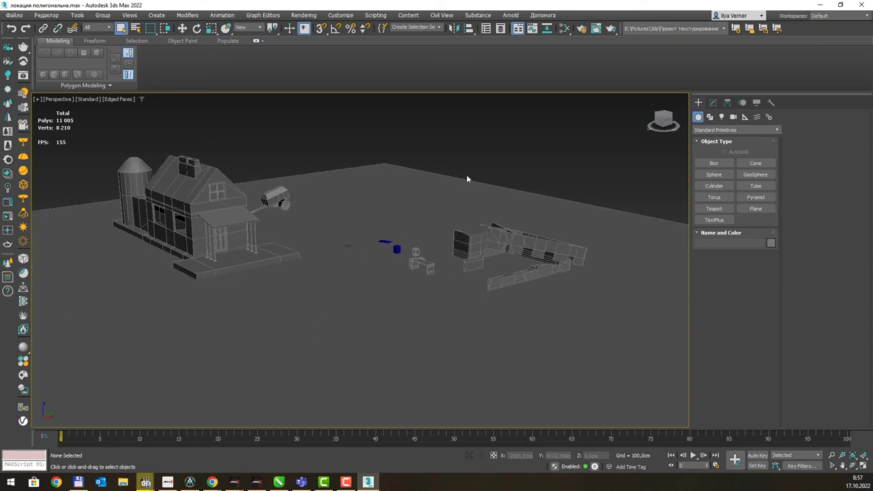
# Place a Sun Positioner with its compass rose and sun distance, declining the exposure control prompt.
pyautogui.click(722, 117)
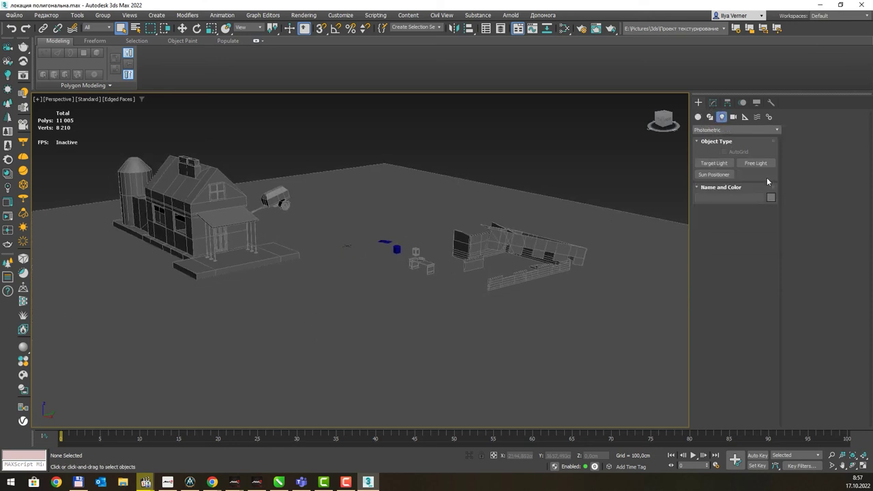
pyautogui.click(721, 164)
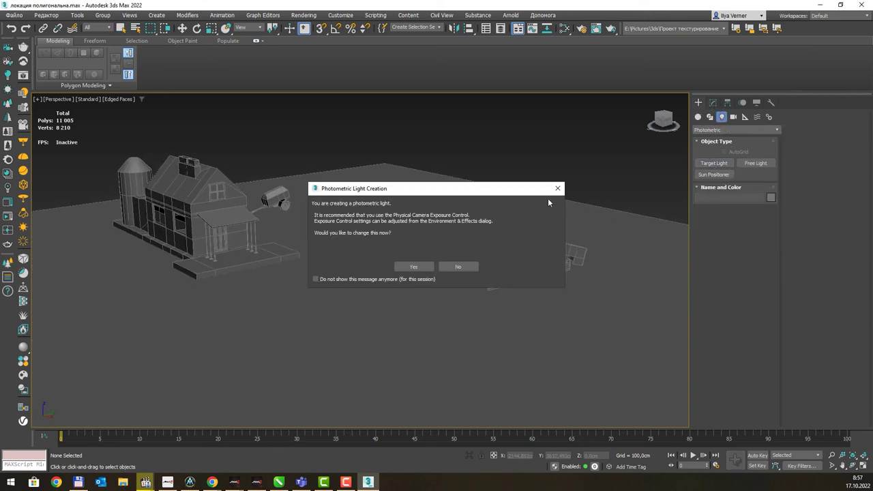
pyautogui.click(558, 188)
pyautogui.click(714, 175)
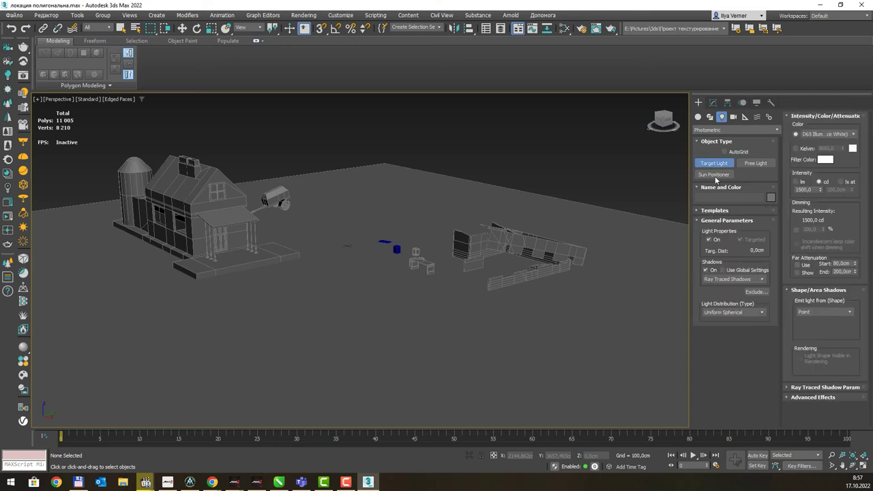
pyautogui.moveTo(455, 195); pyautogui.dragTo(449, 184)
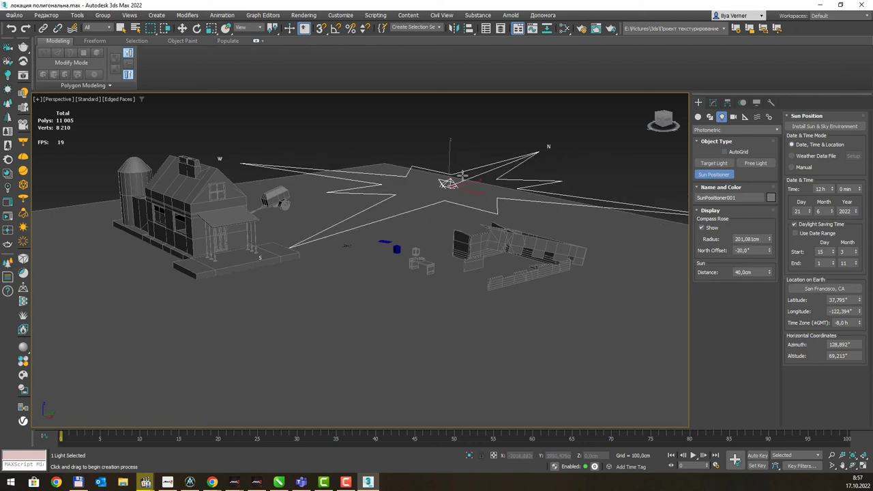
pyautogui.click(458, 121)
pyautogui.scroll(-3, 457, 121)
pyautogui.moveTo(457, 121)
pyautogui.keyDown('alt'); pyautogui.mouseDown(button='middle')
pyautogui.moveTo(397, 235)
pyautogui.moveTo(386, 225)
pyautogui.mouseUp(button='middle'); pyautogui.keyUp('alt')
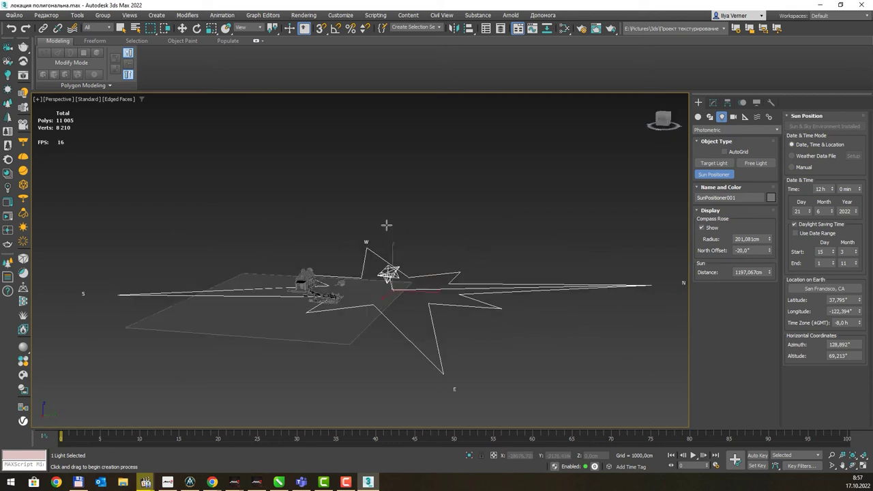
# In Render Setup, set Target to ActiveShade Mode with Arnold as the renderer.
pyautogui.click(583, 31)
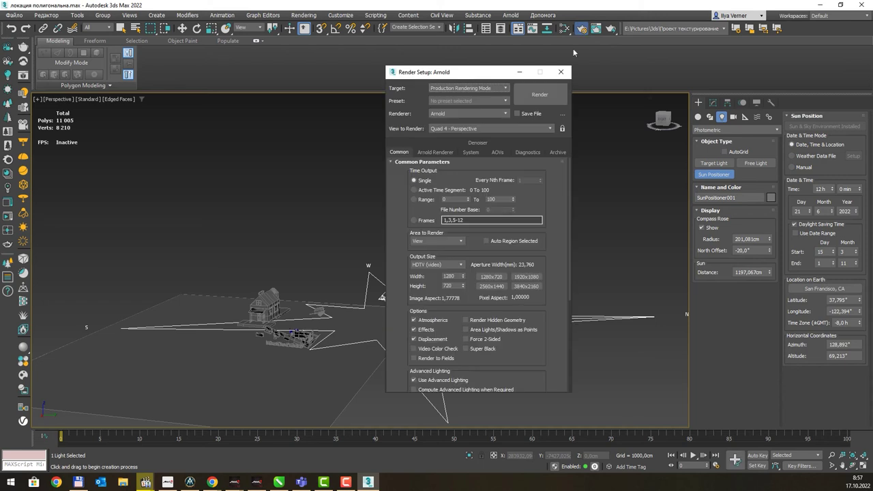
pyautogui.click(468, 113)
pyautogui.click(450, 131)
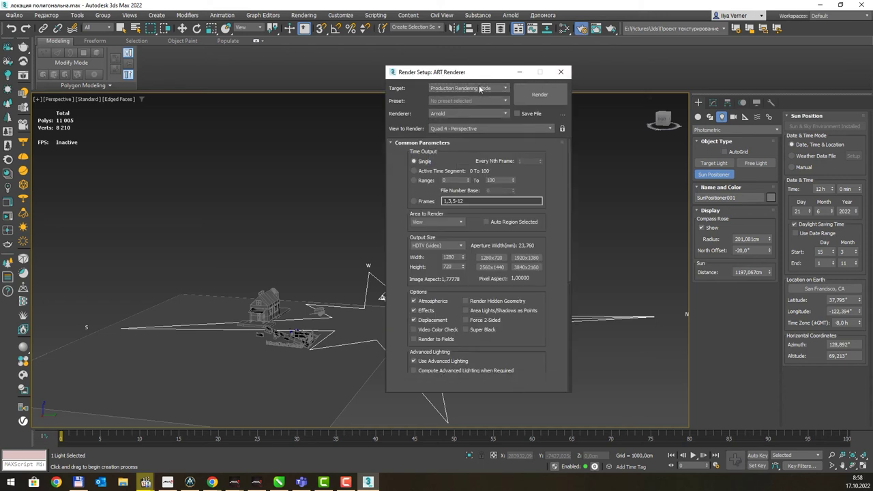
pyautogui.click(468, 88)
pyautogui.click(468, 114)
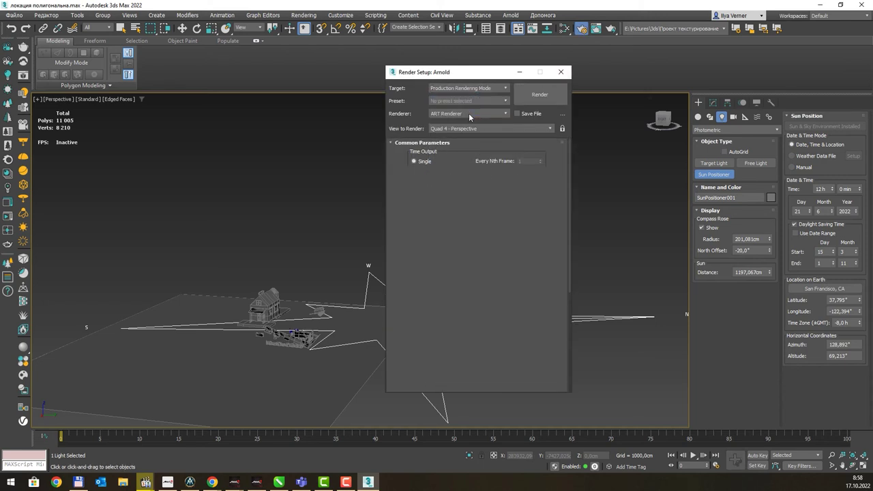
pyautogui.click(466, 113)
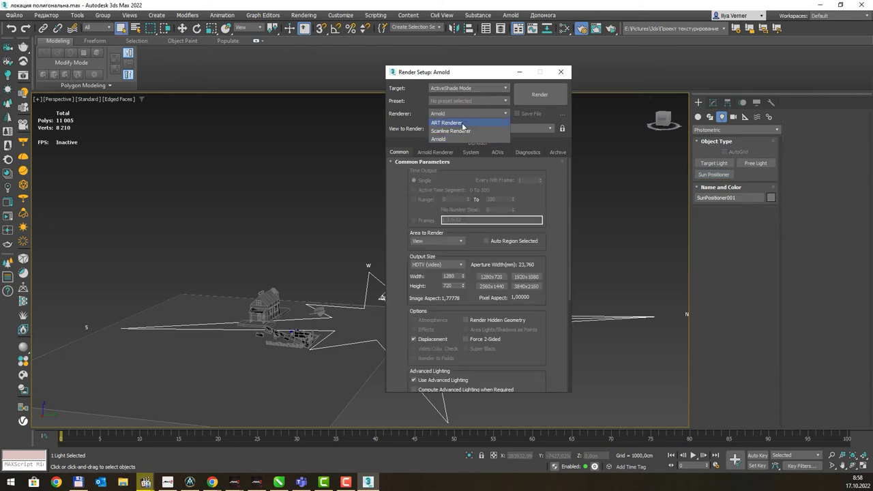
pyautogui.click(450, 139)
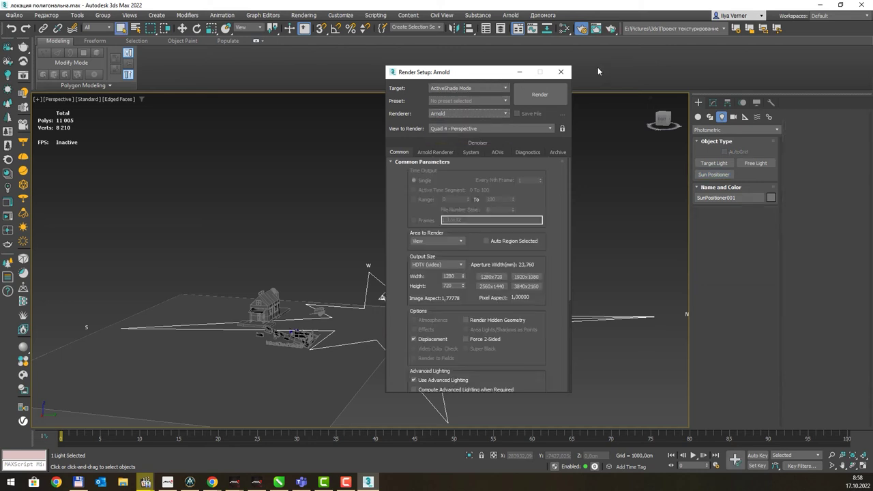
# Switch to the four-view layout and turn on ActiveShade in the Left viewport on the trailer.
pyautogui.moveTo(638, 138); pyautogui.dragTo(617, 161, button='middle')
pyautogui.hotkey('alt', 'w')
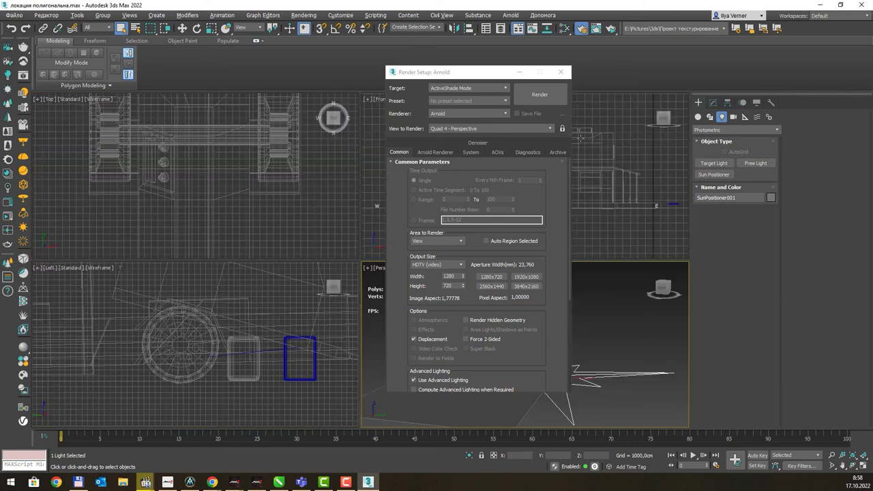
pyautogui.moveTo(300, 315); pyautogui.dragTo(278, 322, button='middle')
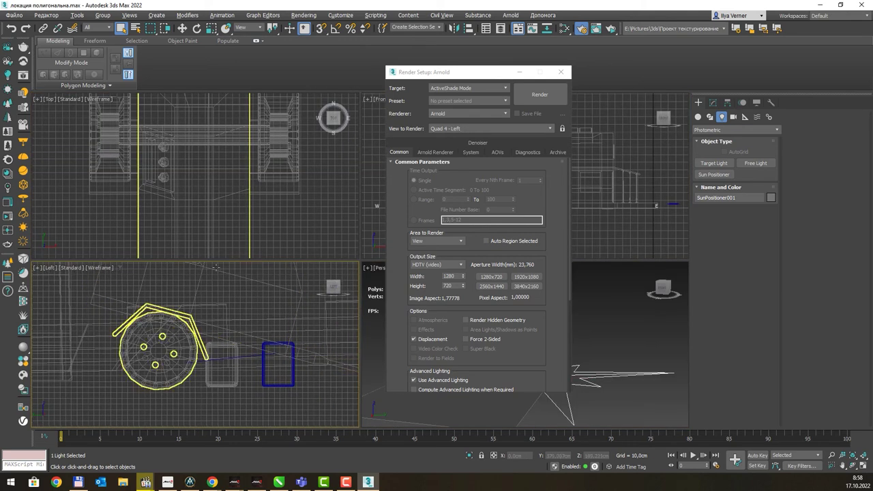
pyautogui.click(73, 269)
pyautogui.click(89, 279)
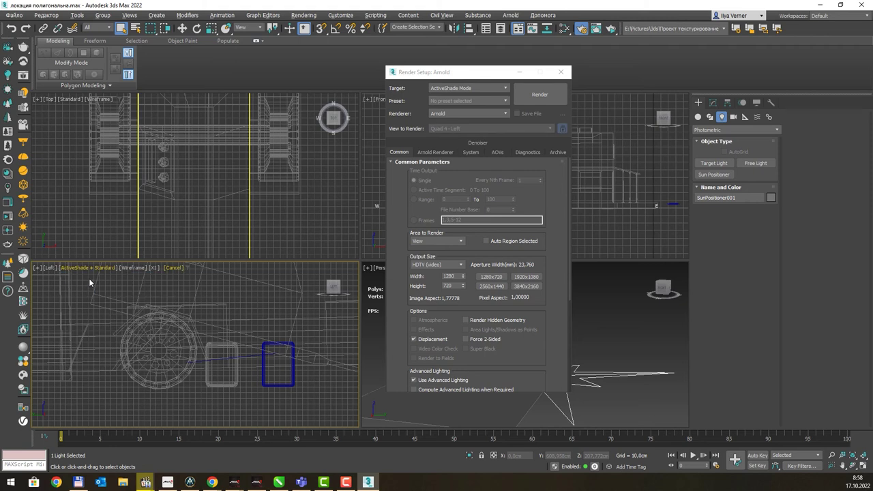
pyautogui.moveTo(259, 306); pyautogui.dragTo(254, 316, button='middle')
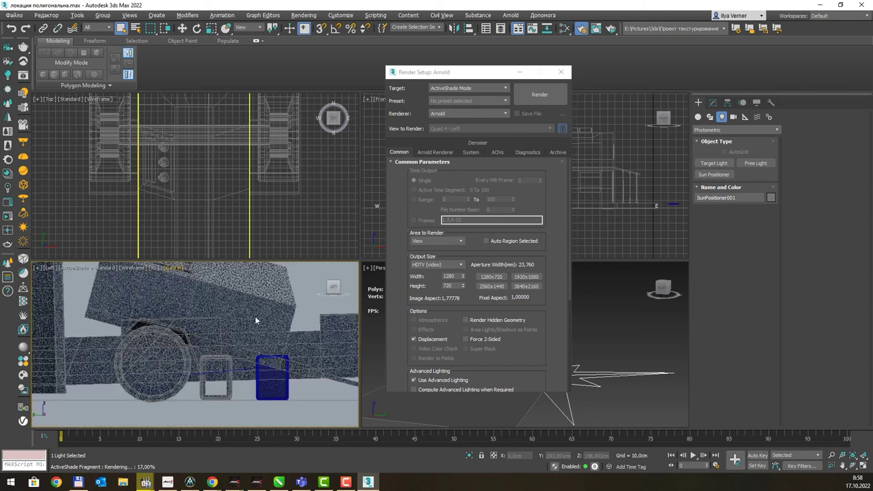
pyautogui.scroll(-2, 255, 315)
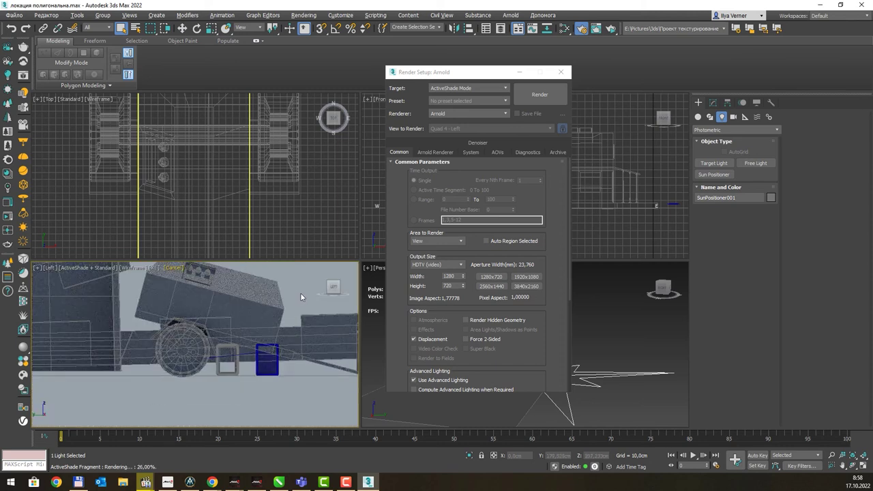
pyautogui.click(560, 71)
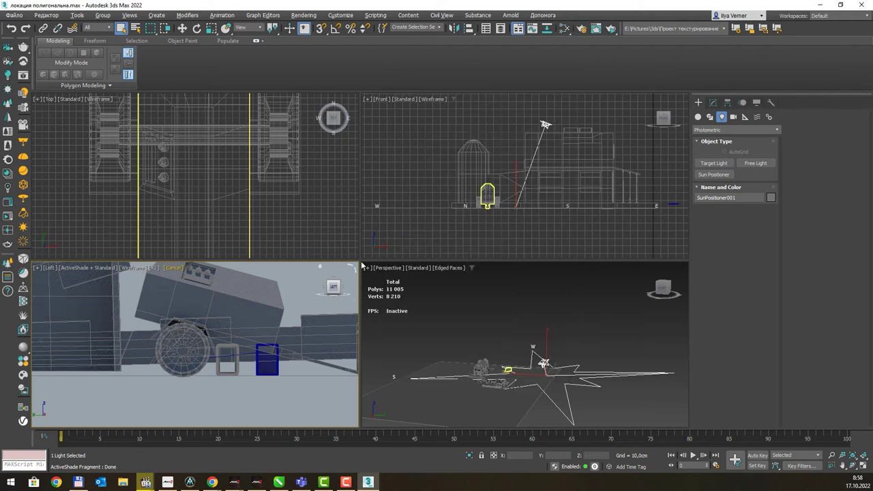
# Enlarge the rendered Left view, change it to Perspective and frame the whole scene.
pyautogui.moveTo(360, 260); pyautogui.dragTo(410, 209)
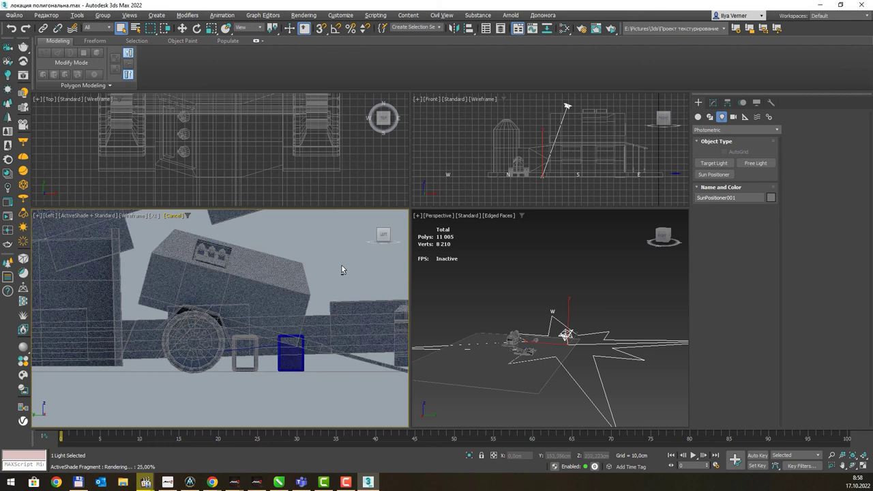
pyautogui.keyDown('alt'); pyautogui.moveTo(342, 265); pyautogui.dragTo(315, 276, button='middle'); pyautogui.keyUp('alt')
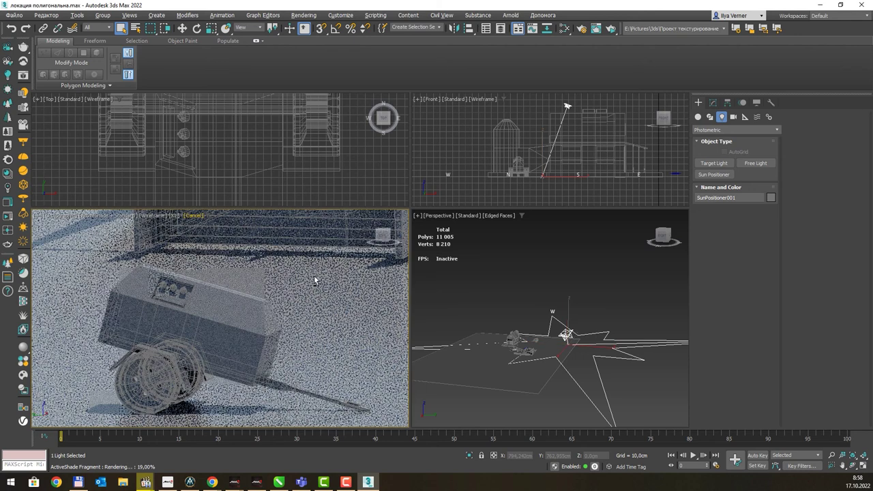
pyautogui.click(68, 217)
pyautogui.click(69, 248)
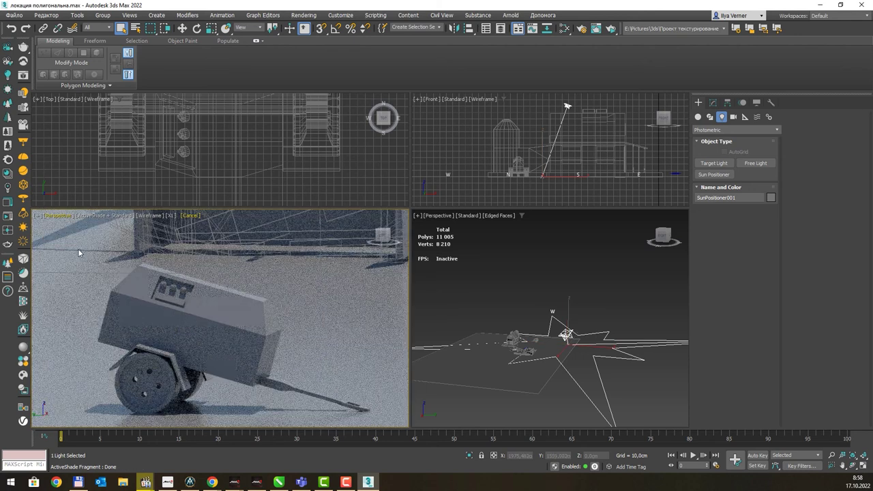
pyautogui.hotkey('shift', 'z')
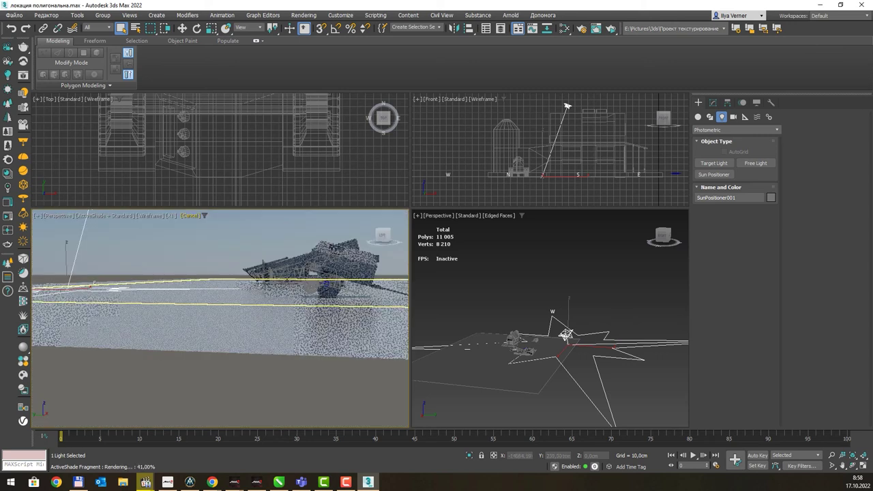
# Zoom and pan the rendered view to centre the blue box and solar panels.
pyautogui.moveTo(293, 287); pyautogui.dragTo(283, 317, button='middle')
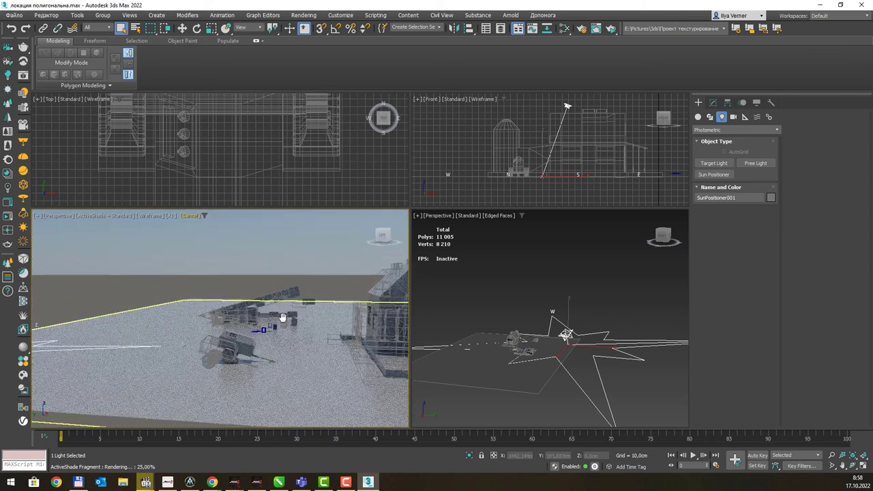
pyautogui.scroll(-3, 284, 317)
pyautogui.scroll(-3, 280, 324)
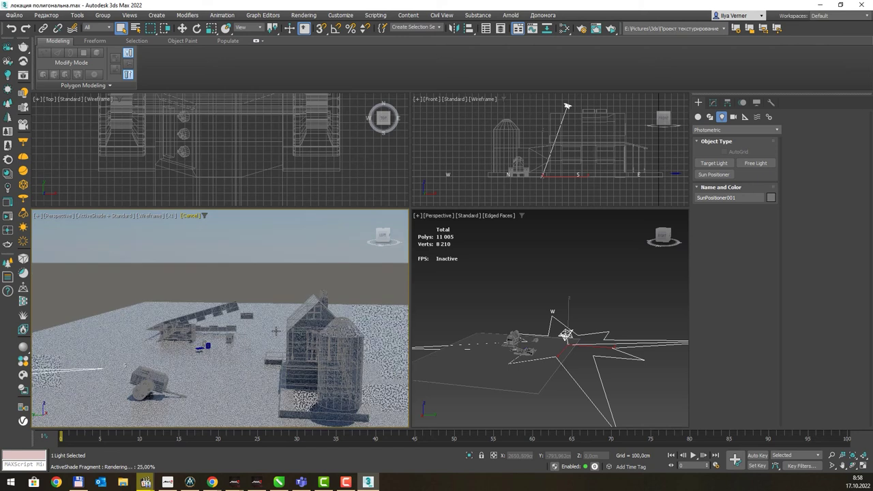
pyautogui.scroll(2, 273, 329)
pyautogui.scroll(2, 263, 324)
pyautogui.scroll(2, 253, 319)
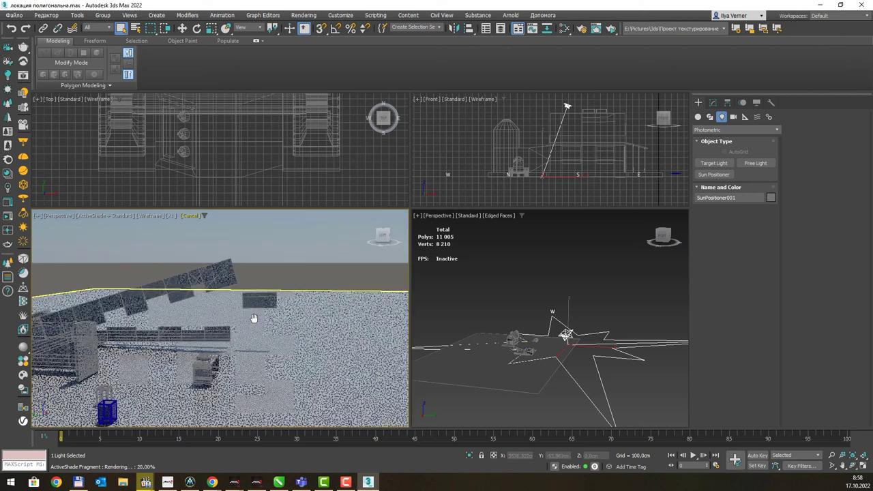
pyautogui.moveTo(253, 319); pyautogui.dragTo(286, 302, button='middle')
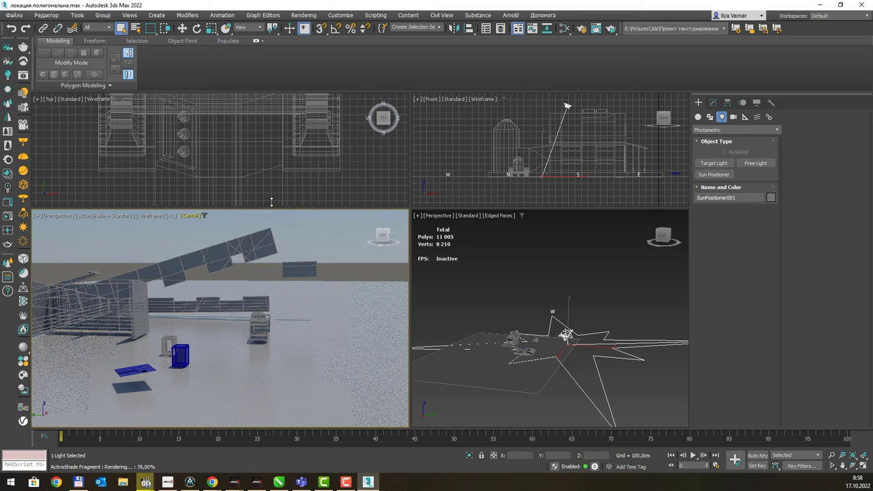
pyautogui.click(300, 15)
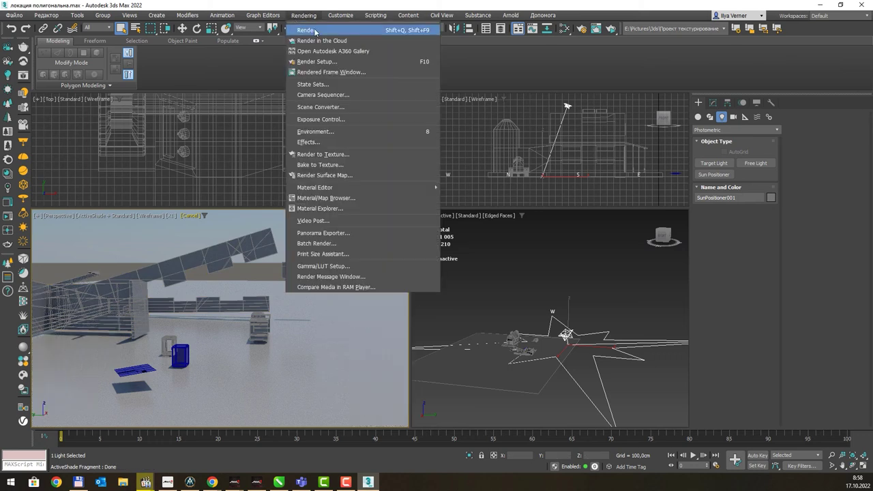
# Open Environment and Effects from Rendering and move it to the upper left.
pyautogui.click(317, 131)
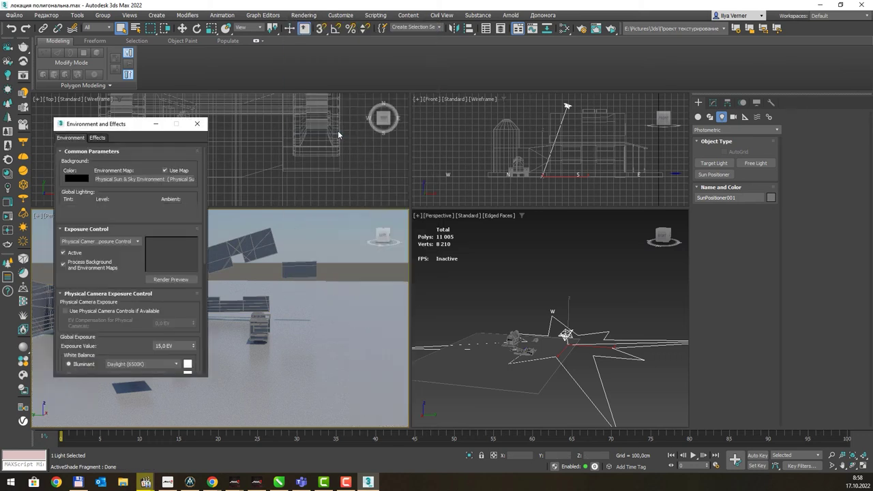
pyautogui.moveTo(138, 126); pyautogui.dragTo(417, 133)
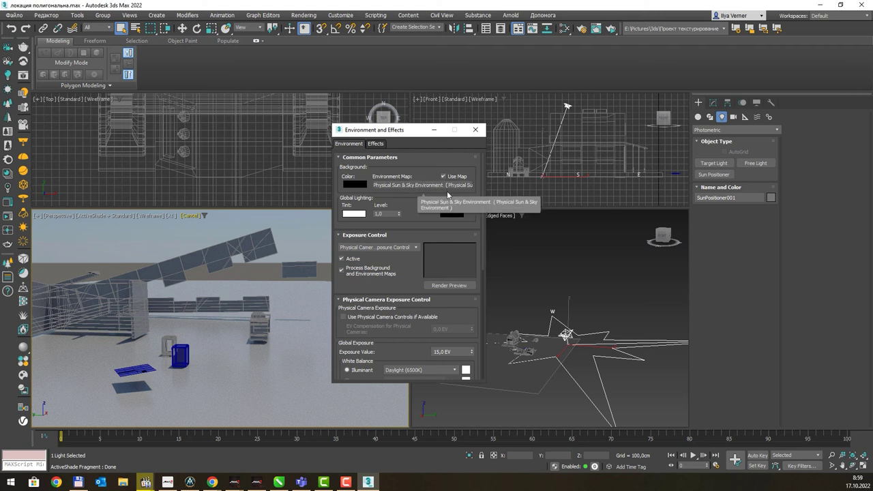
pyautogui.moveTo(401, 134); pyautogui.dragTo(175, 112)
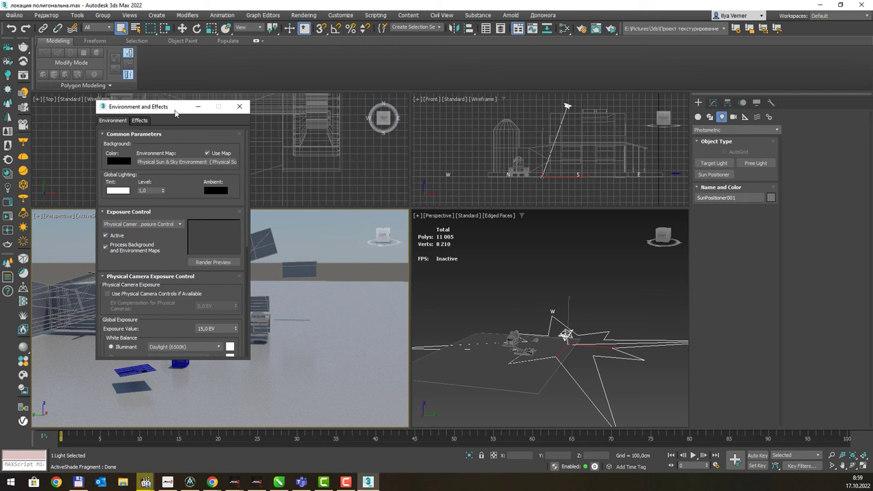
pyautogui.click(519, 9)
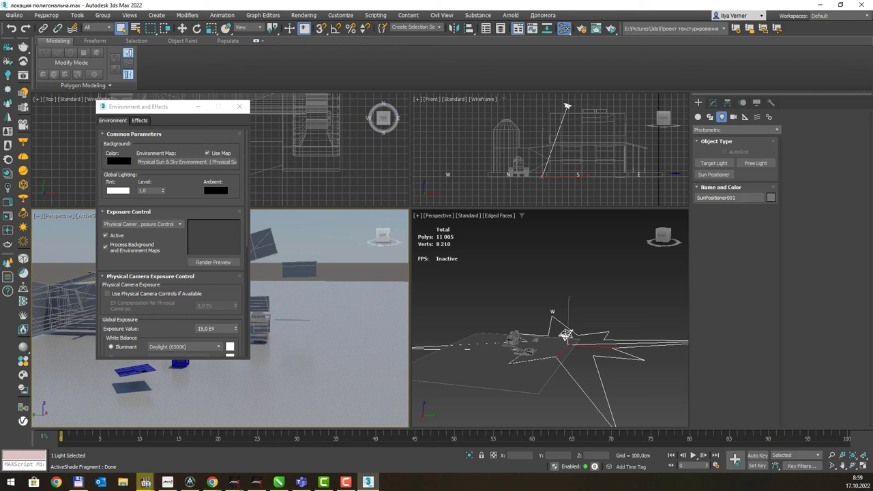
# Drag the Physical Sun & Sky environment map into the Slate editor as an instance and expand it.
pyautogui.press('m')
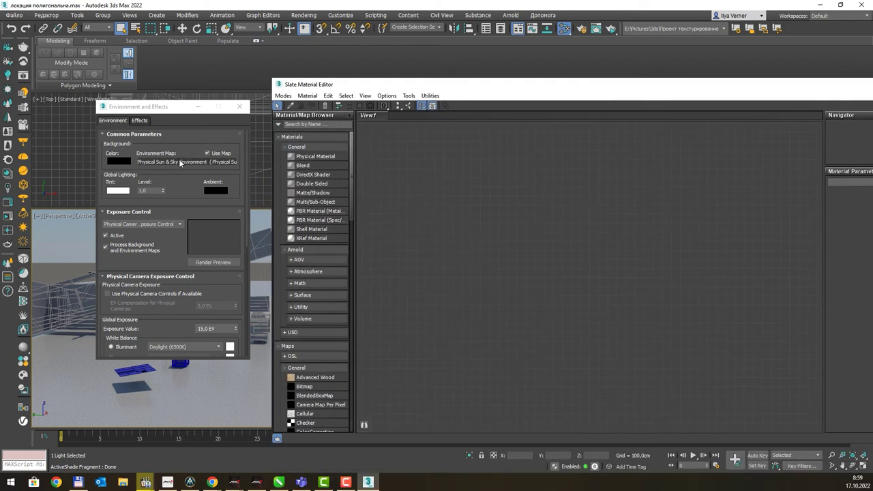
pyautogui.moveTo(181, 162); pyautogui.dragTo(483, 185)
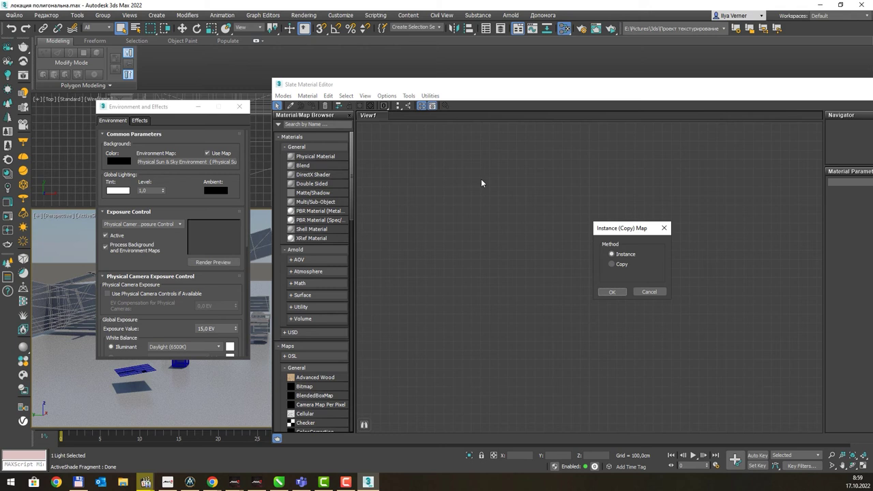
pyautogui.moveTo(612, 225); pyautogui.dragTo(418, 166)
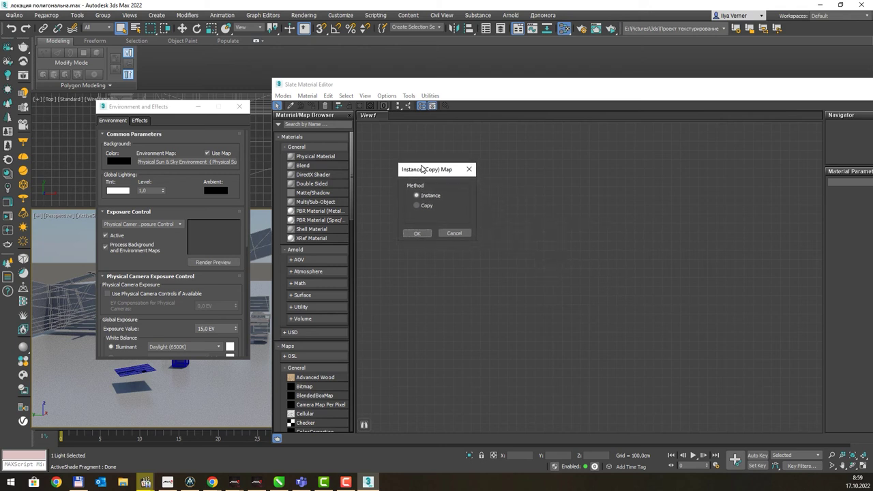
pyautogui.click(417, 233)
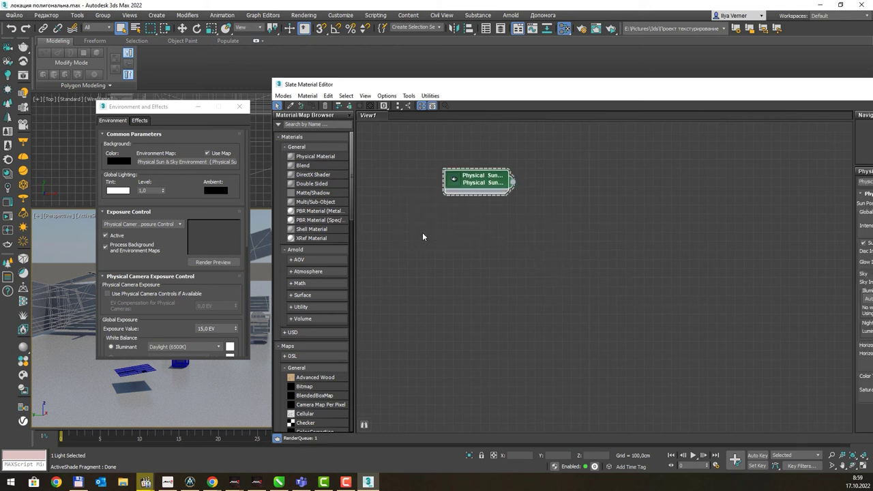
pyautogui.click(455, 181)
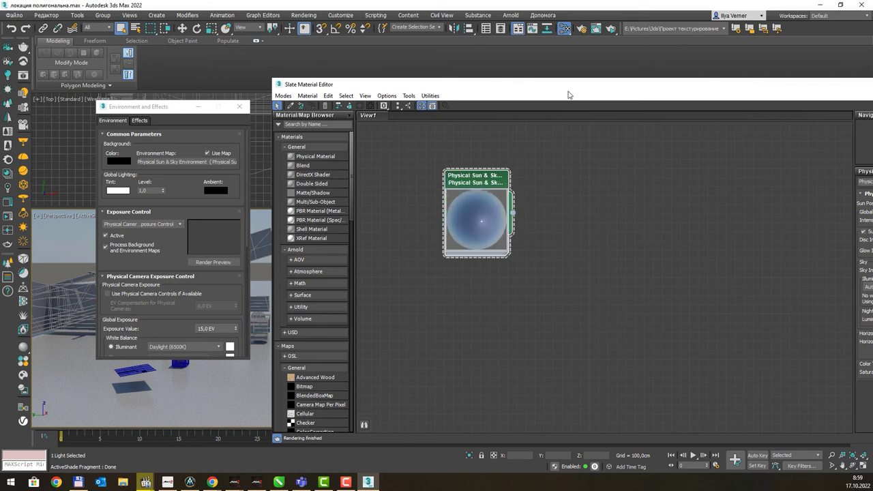
# Rearrange the editor windows, close Environment and Effects, and zoom onto the Sun & Sky node.
pyautogui.moveTo(568, 95); pyautogui.dragTo(356, 85)
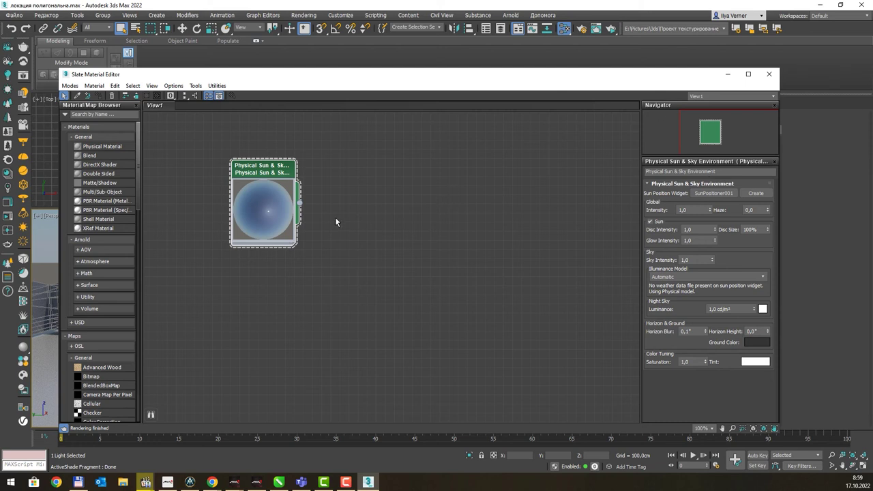
pyautogui.moveTo(266, 175); pyautogui.dragTo(376, 160)
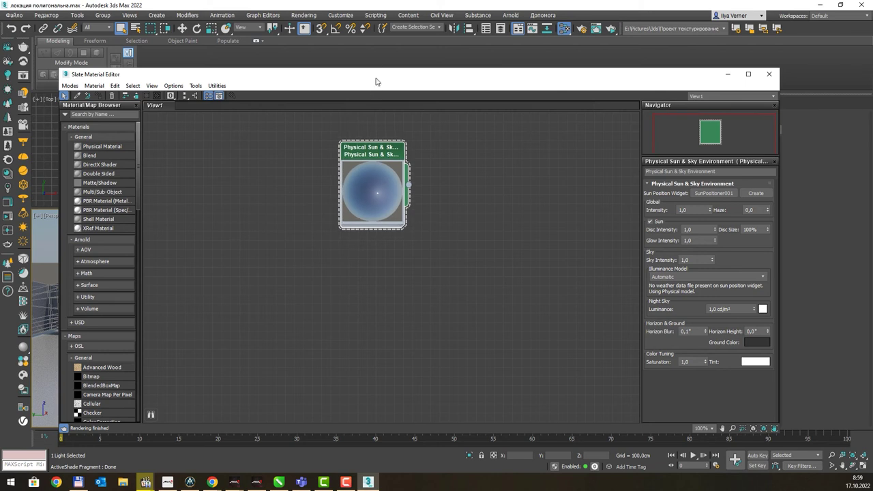
pyautogui.moveTo(381, 74)
pyautogui.mouseDown()
pyautogui.moveTo(360, 116)
pyautogui.moveTo(501, 116)
pyautogui.mouseUp()
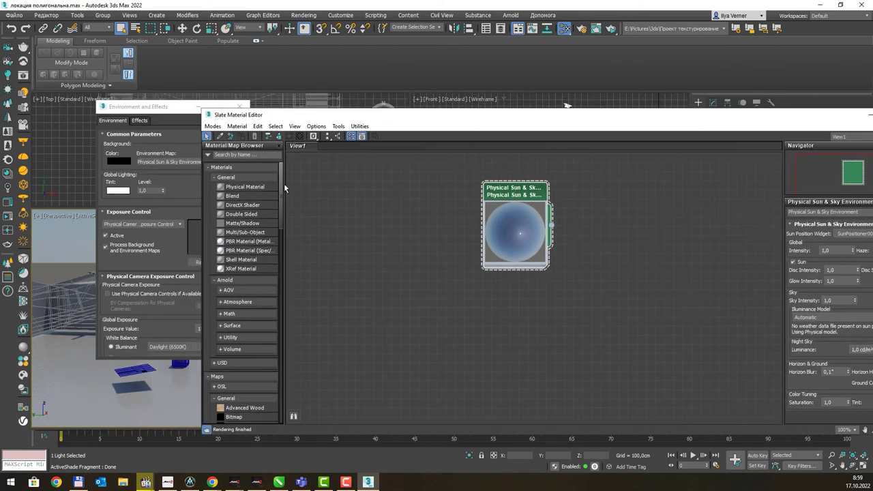
pyautogui.moveTo(199, 225); pyautogui.dragTo(444, 243)
pyautogui.moveTo(567, 114); pyautogui.dragTo(417, 62)
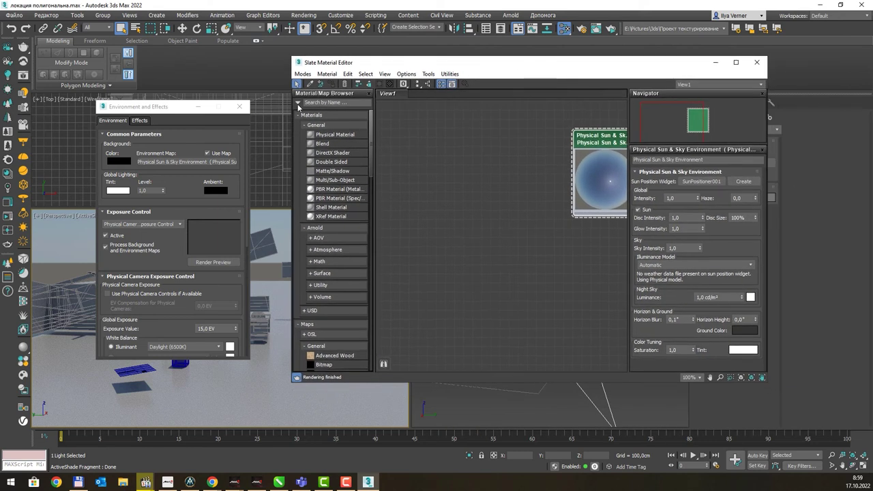
pyautogui.click(238, 108)
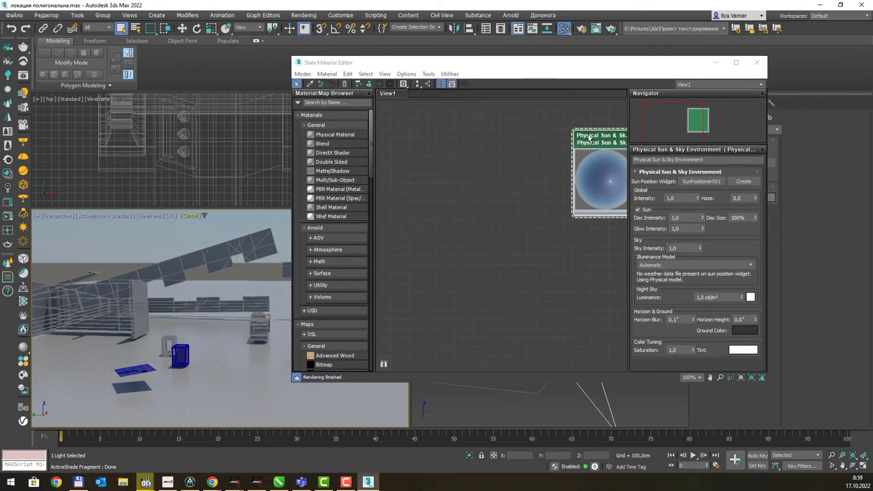
pyautogui.moveTo(590, 140)
pyautogui.mouseDown(button='middle')
pyautogui.moveTo(462, 152)
pyautogui.moveTo(531, 162)
pyautogui.mouseUp(button='middle')
pyautogui.scroll(1, 550, 175)
pyautogui.scroll(1, 467, 164)
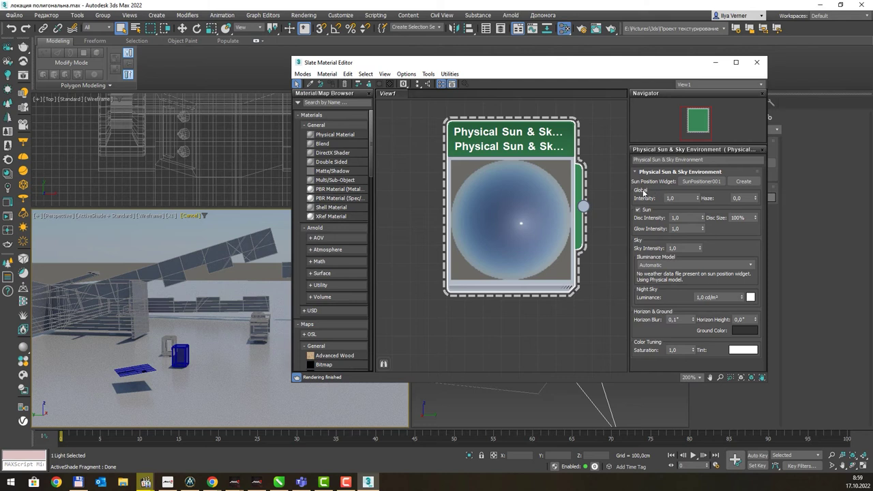
# Reset the Sun & Sky Intensity to 1,0 and try a stronger Disc Intensity.
pyautogui.rightClick(697, 200)
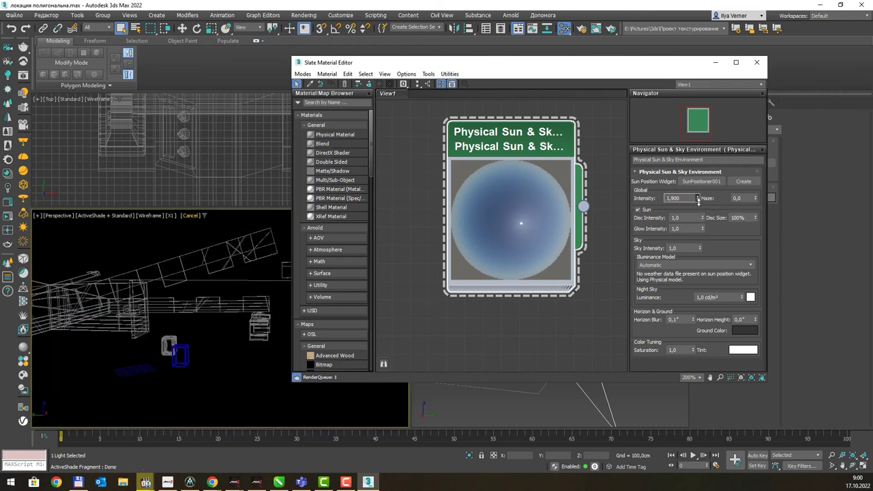
pyautogui.moveTo(697, 212); pyautogui.dragTo(701, 217)
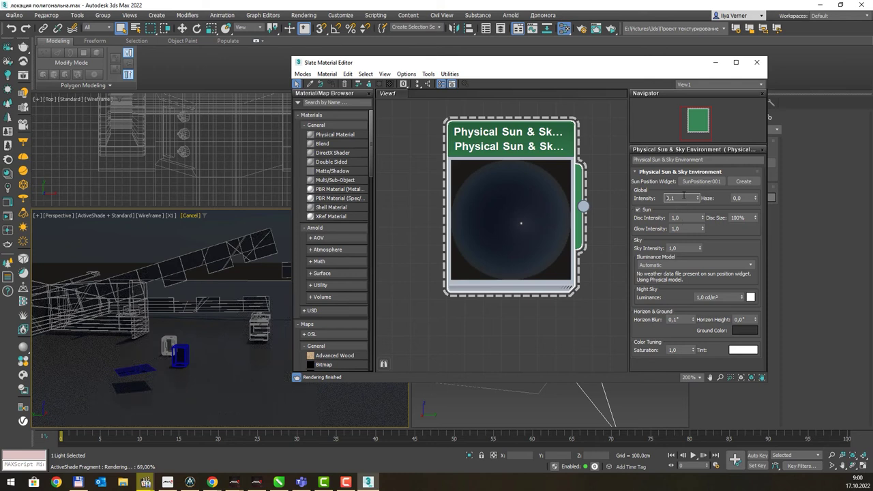
pyautogui.press('Return')
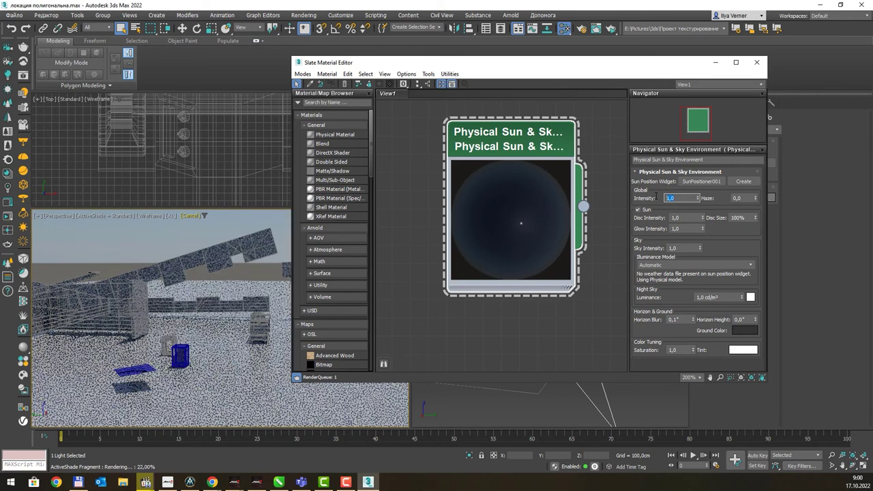
pyautogui.click(687, 217)
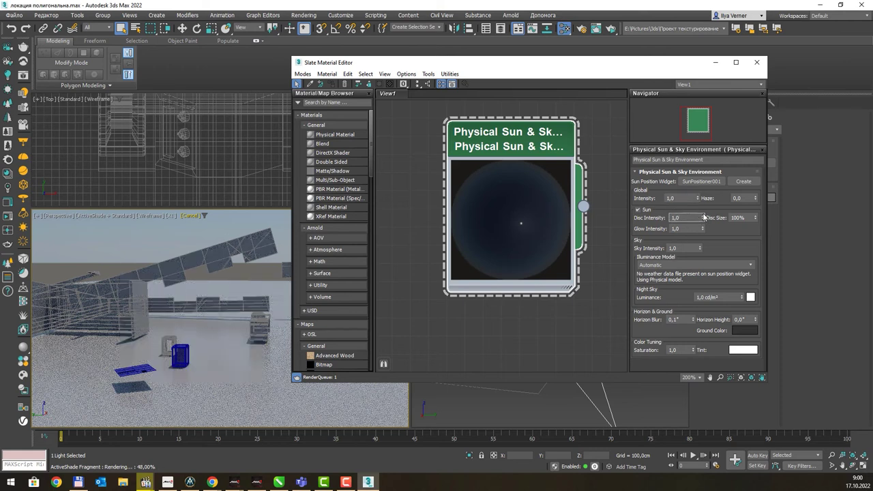
pyautogui.moveTo(702, 217)
pyautogui.mouseDown()
pyautogui.moveTo(710, 186)
pyautogui.moveTo(702, 246)
pyautogui.moveTo(777, 243)
pyautogui.mouseUp()
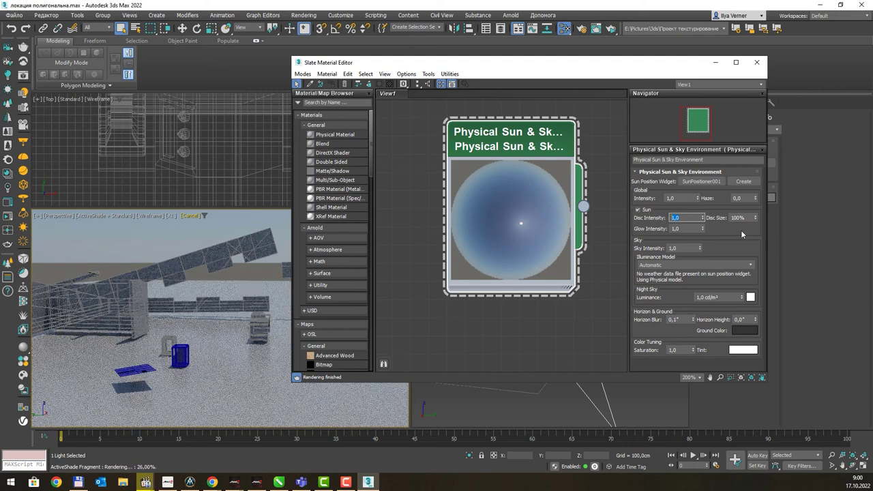
pyautogui.click(740, 217)
# Try several glow values, then enter Glow Intensity 1,0 and finally 10,0.
pyautogui.moveTo(702, 230); pyautogui.dragTo(704, 219)
pyautogui.moveTo(714, 171)
pyautogui.mouseDown()
pyautogui.moveTo(710, 190)
pyautogui.moveTo(710, 180)
pyautogui.mouseUp()
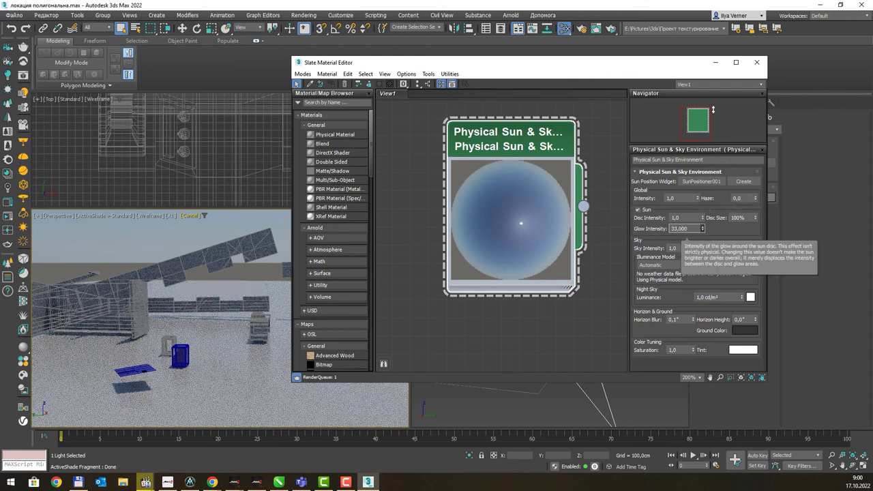
pyautogui.moveTo(703, 229); pyautogui.dragTo(718, 88)
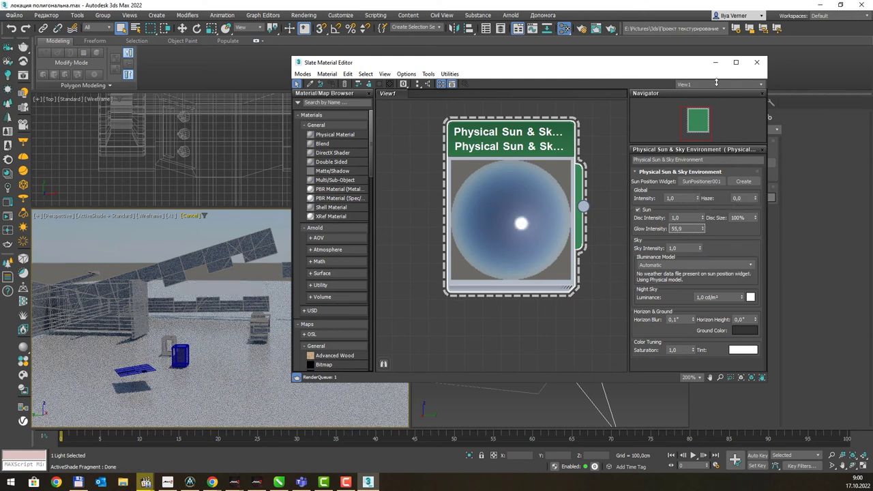
pyautogui.rightClick(704, 231)
pyautogui.moveTo(703, 232); pyautogui.dragTo(704, 232)
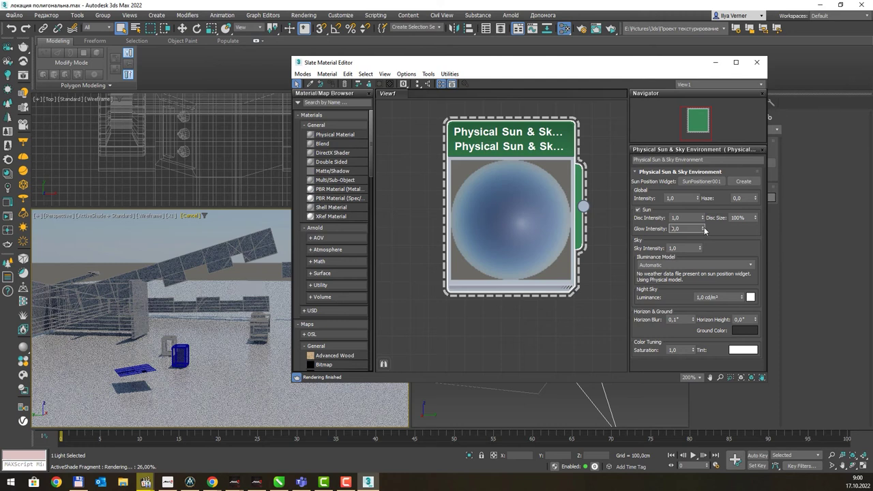
pyautogui.write('1')
pyautogui.press('Return')
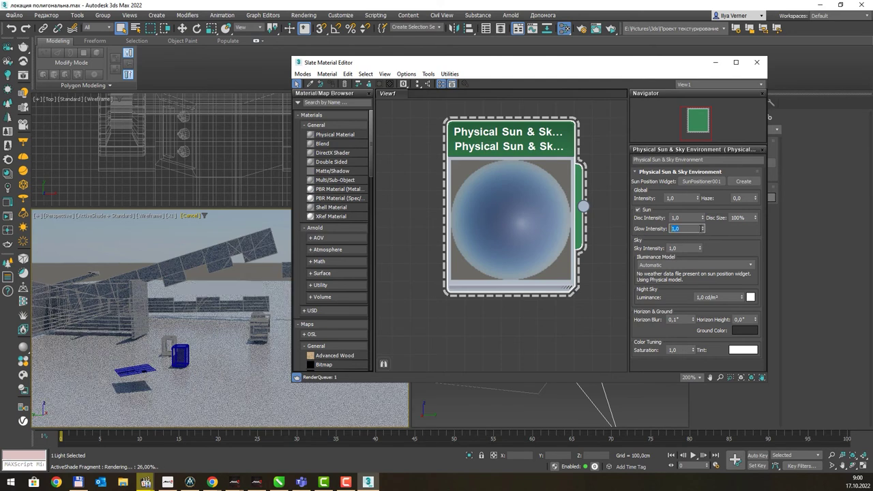
pyautogui.click(694, 229)
pyautogui.write('0')
pyautogui.press('Return')
# Try Sky Intensity values 0,0, 3,7 and 3,3 before entering 1,0.
pyautogui.click(684, 247)
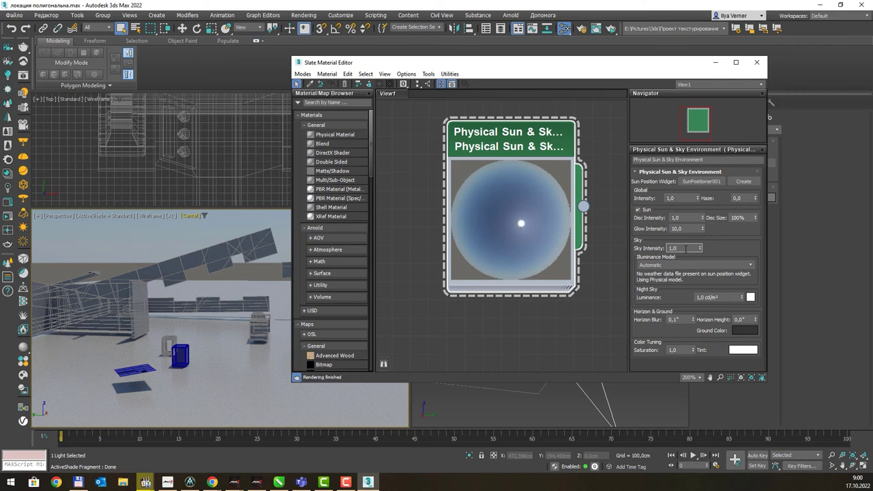
pyautogui.moveTo(653, 248); pyautogui.dragTo(677, 249)
pyautogui.write('0')
pyautogui.press('Return')
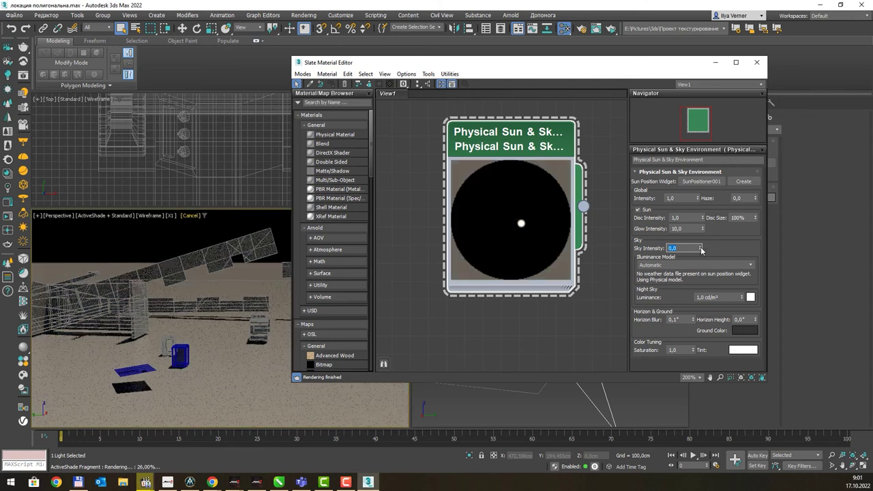
pyautogui.moveTo(700, 249); pyautogui.dragTo(700, 230)
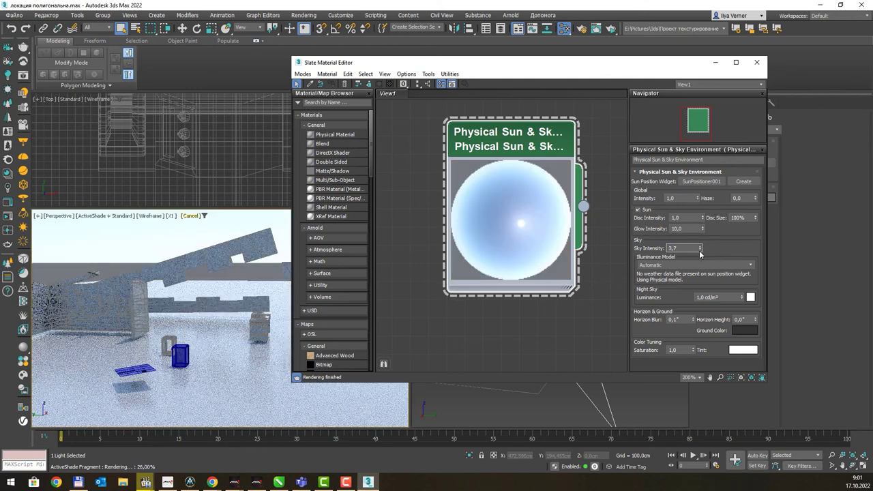
pyautogui.moveTo(701, 229)
pyautogui.mouseDown()
pyautogui.moveTo(706, 222)
pyautogui.moveTo(691, 252)
pyautogui.mouseUp()
pyautogui.write('2')
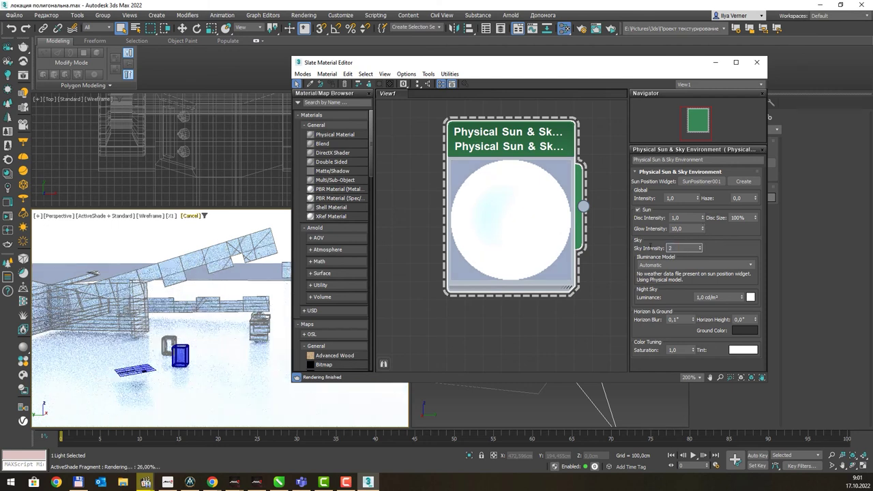
pyautogui.press('BackSpace')
pyautogui.write('1')
pyautogui.press('Return')
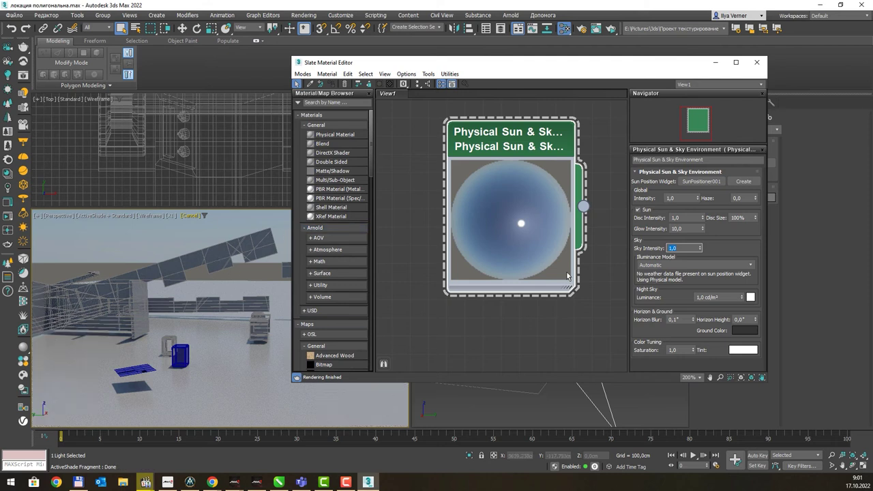
pyautogui.click(727, 266)
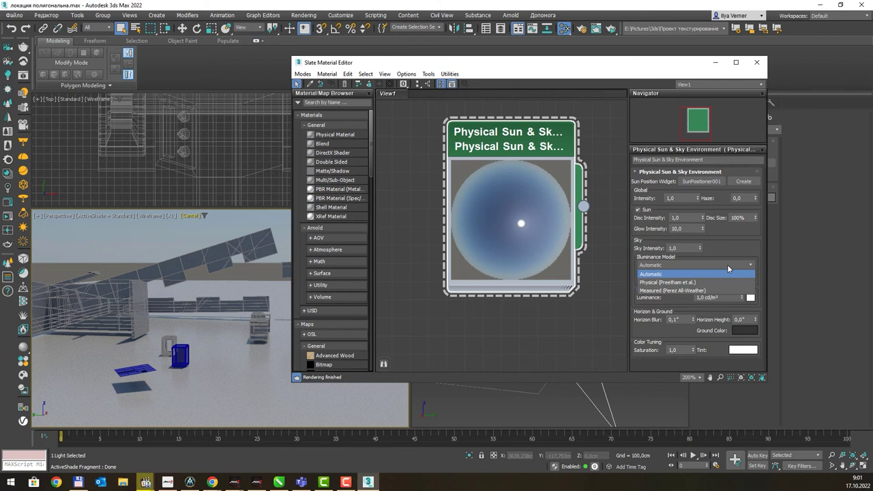
pyautogui.click(715, 281)
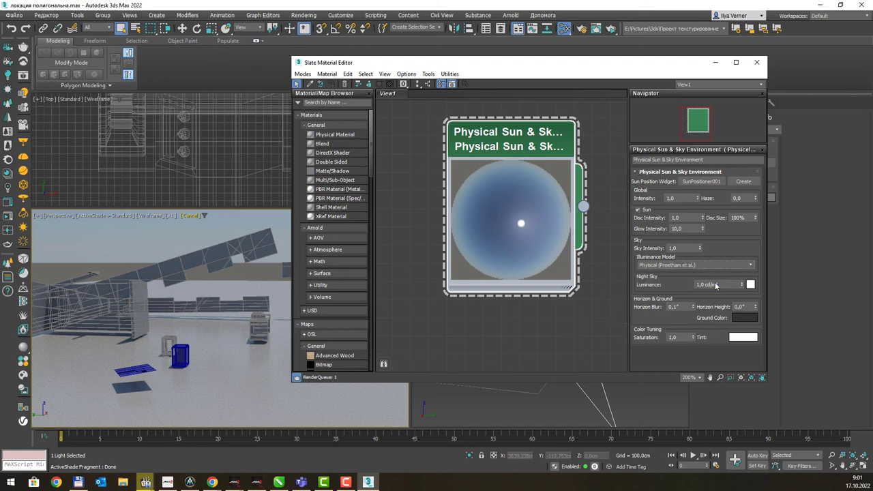
pyautogui.click(712, 269)
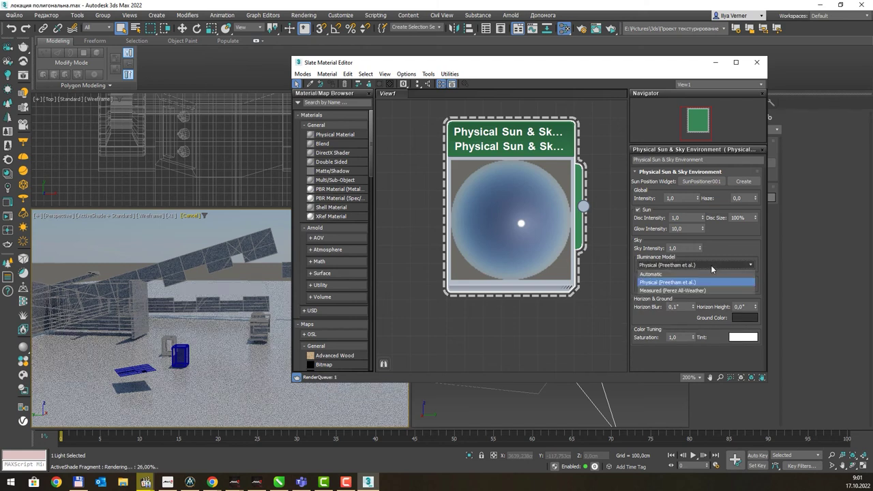
pyautogui.click(699, 291)
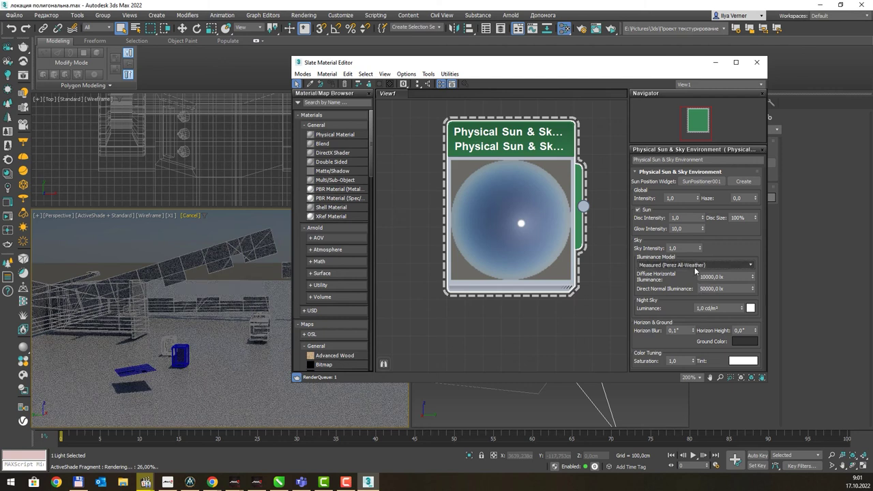
pyautogui.click(704, 266)
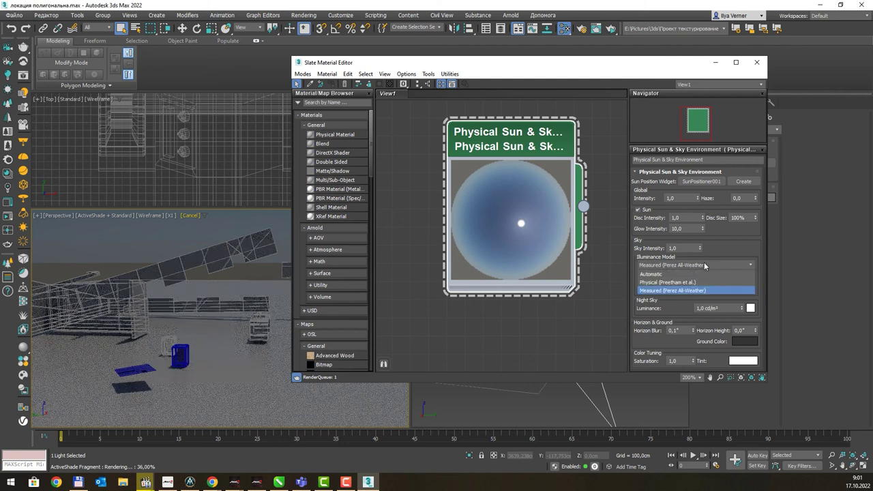
pyautogui.click(705, 265)
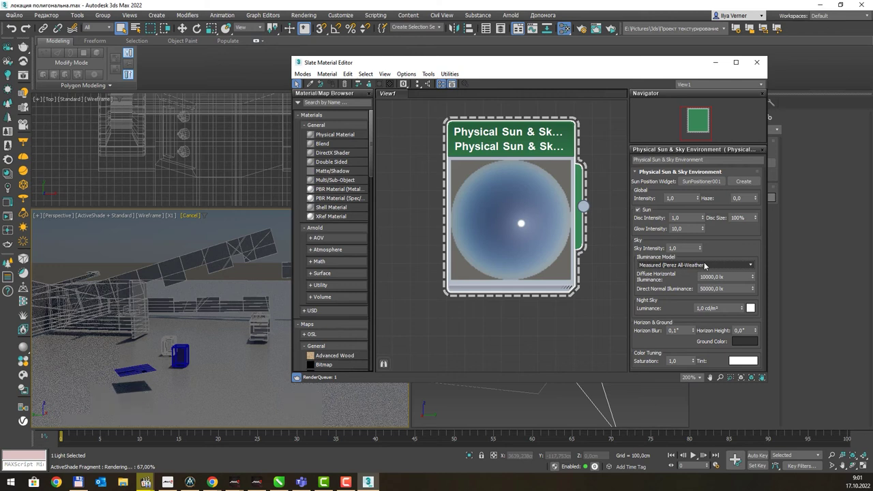
pyautogui.click(705, 265)
pyautogui.click(698, 273)
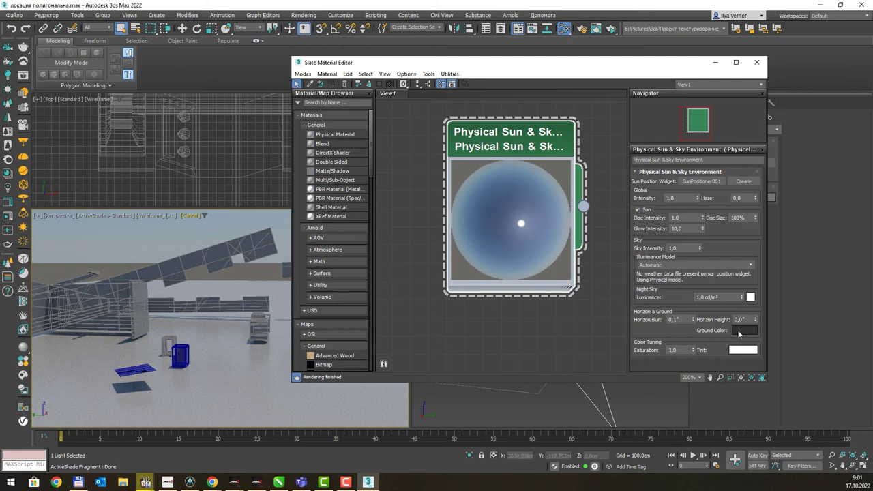
pyautogui.moveTo(748, 319)
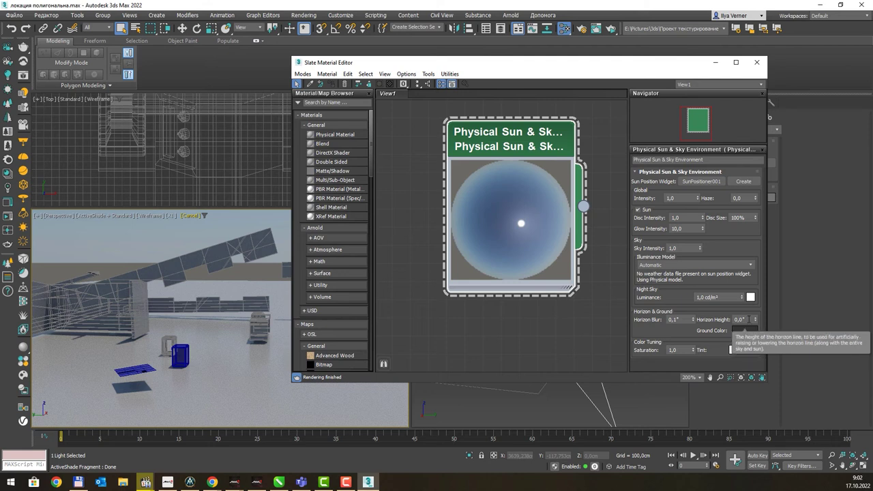
pyautogui.moveTo(756, 320)
pyautogui.mouseDown()
pyautogui.moveTo(761, 236)
pyautogui.moveTo(757, 335)
pyautogui.mouseUp()
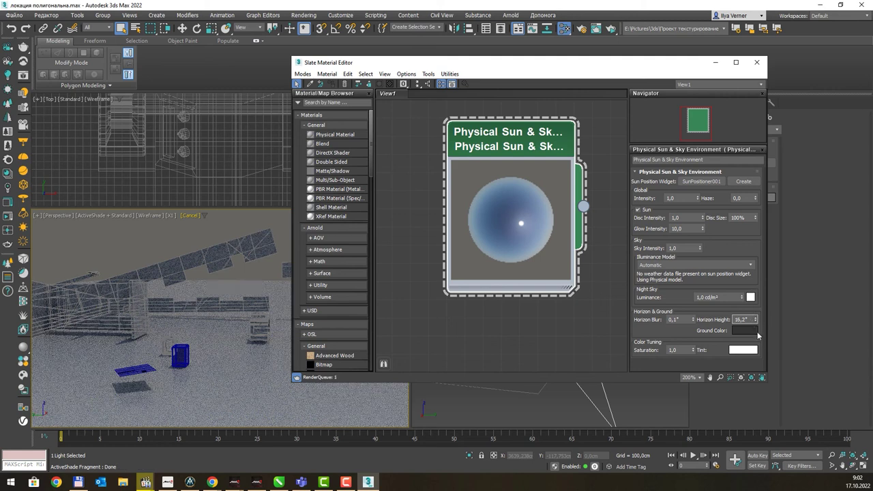
pyautogui.moveTo(755, 319)
pyautogui.mouseDown()
pyautogui.moveTo(758, 347)
pyautogui.moveTo(756, 318)
pyautogui.mouseUp()
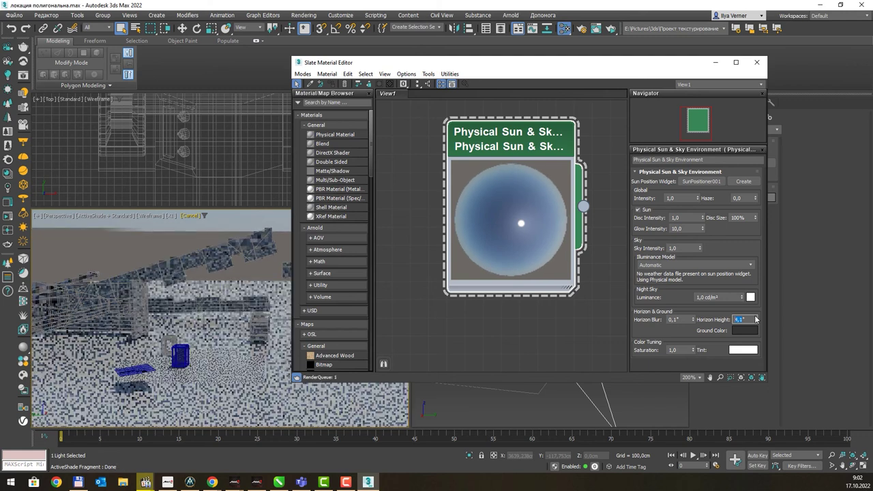
pyautogui.moveTo(756, 319); pyautogui.dragTo(753, 317)
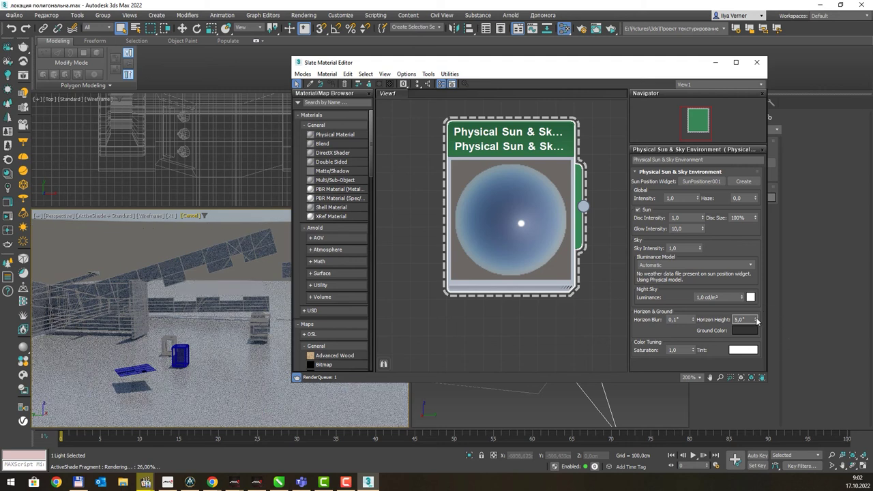
pyautogui.moveTo(755, 319); pyautogui.dragTo(750, 315)
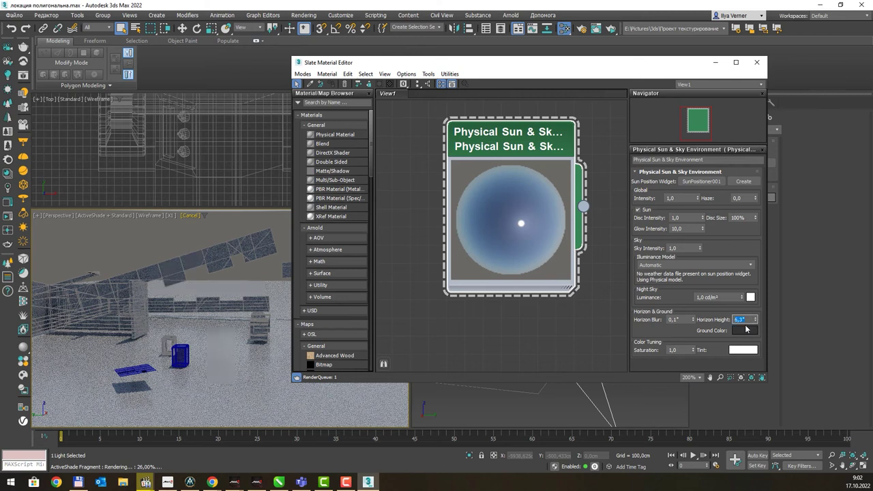
pyautogui.rightClick(756, 320)
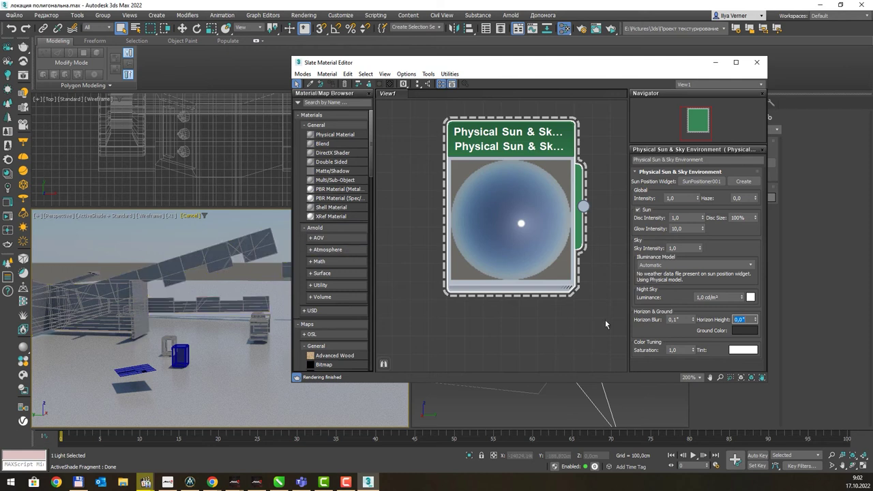
pyautogui.click(645, 325)
pyautogui.moveTo(693, 351); pyautogui.dragTo(693, 341)
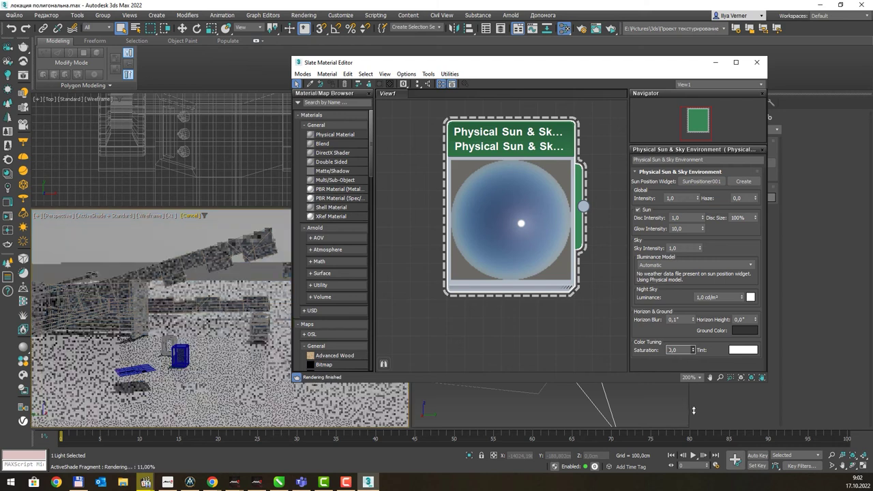
pyautogui.moveTo(693, 366); pyautogui.dragTo(699, 378)
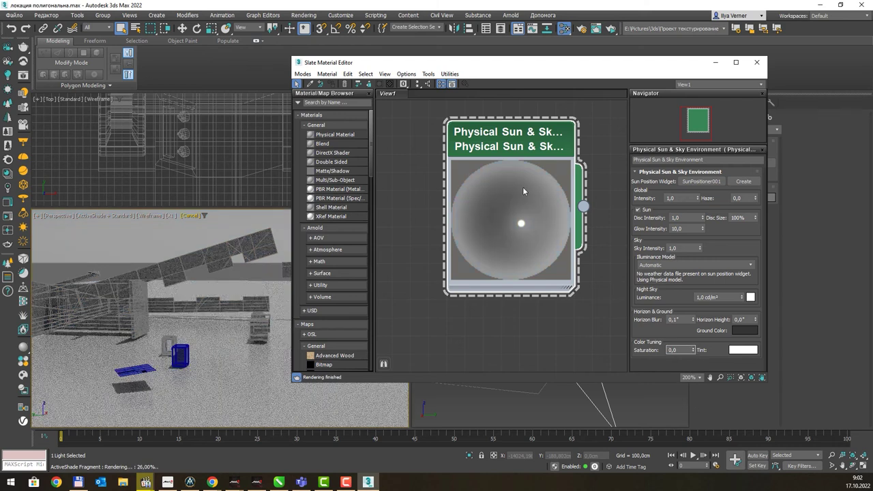
pyautogui.write('2')
pyautogui.moveTo(555, 72); pyautogui.dragTo(552, 82)
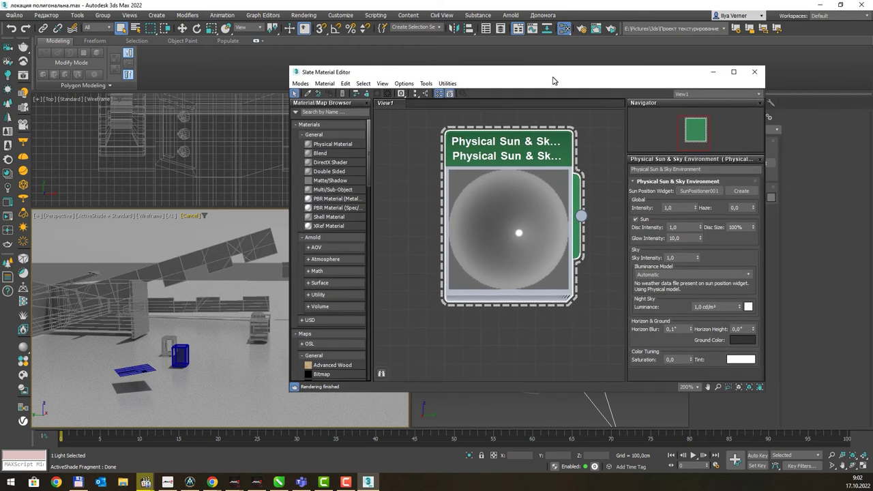
pyautogui.moveTo(682, 361); pyautogui.dragTo(660, 356)
pyautogui.write('1')
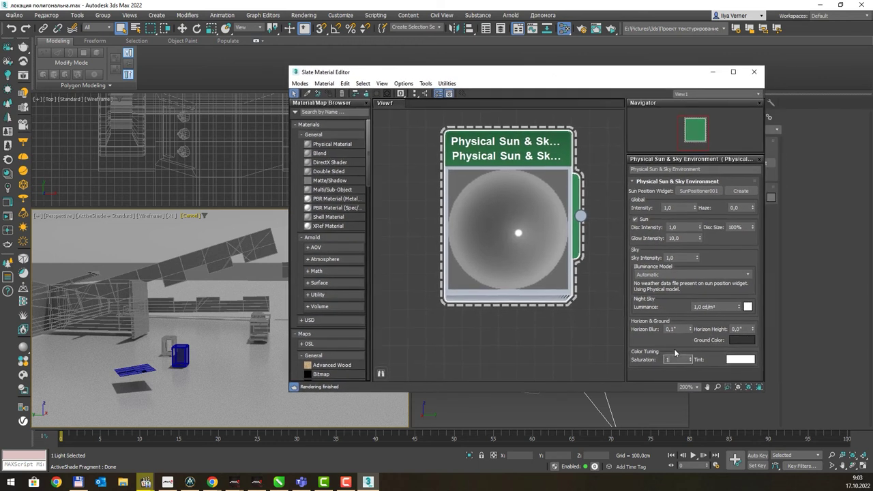
pyautogui.press('Return')
# Close the Slate editor, select SunPositioner001 and raise its Distance to 5587,567cm.
pyautogui.click(754, 71)
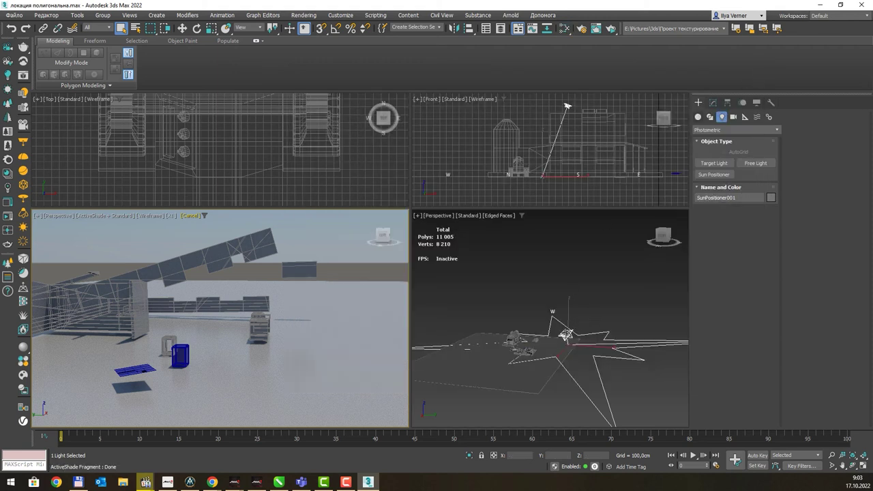
pyautogui.click(566, 334)
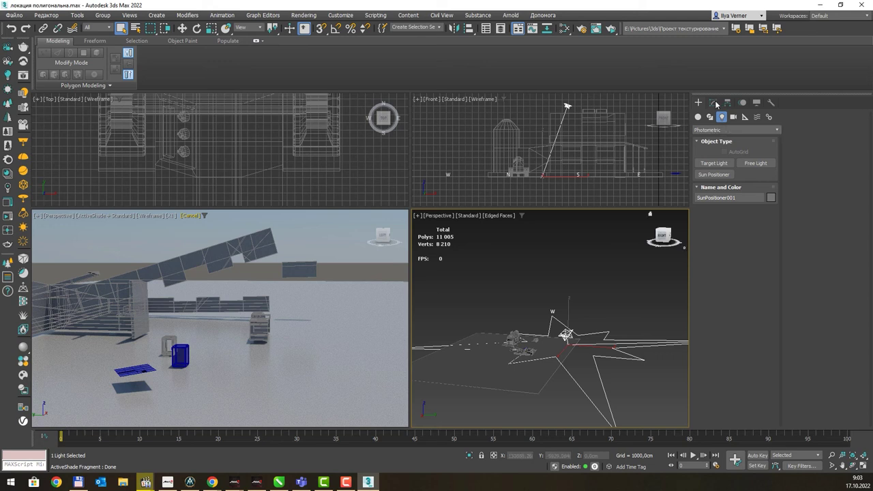
pyautogui.click(715, 104)
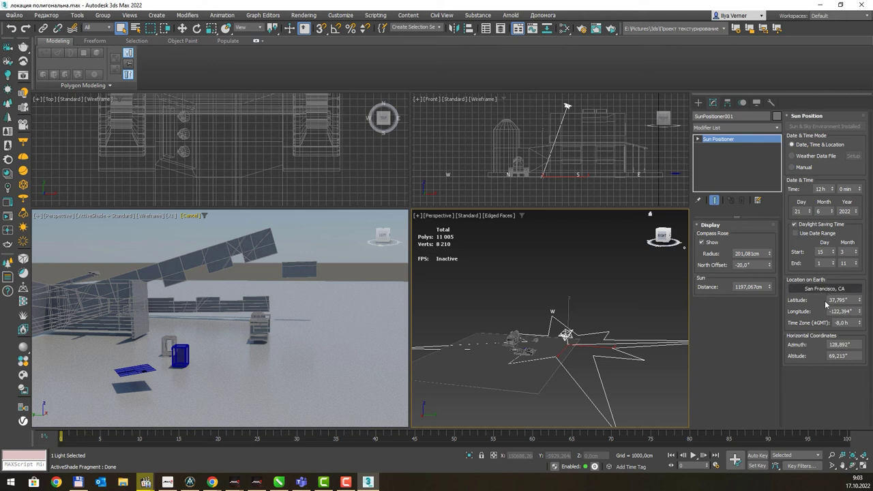
pyautogui.click(566, 335)
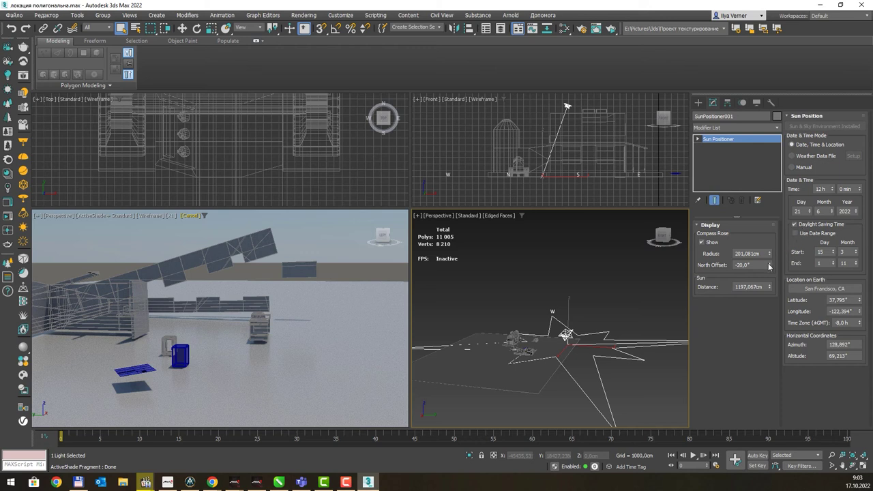
pyautogui.moveTo(771, 286); pyautogui.dragTo(764, 213)
pyautogui.moveTo(765, 201)
pyautogui.mouseDown()
pyautogui.moveTo(775, 263)
pyautogui.moveTo(775, 200)
pyautogui.moveTo(864, 201)
pyautogui.moveTo(871, 170)
pyautogui.mouseUp()
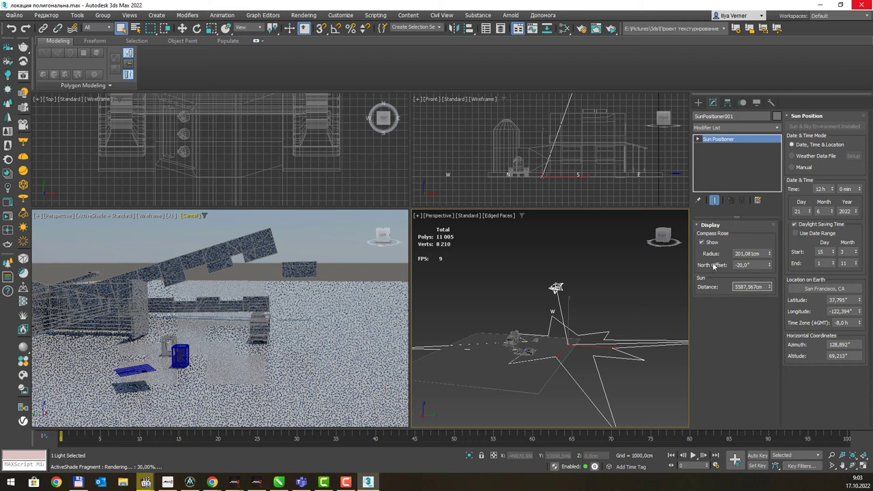
# Set the sun time to 9 h and reopen the Slate Material Editor.
pyautogui.click(844, 189)
pyautogui.click(820, 189)
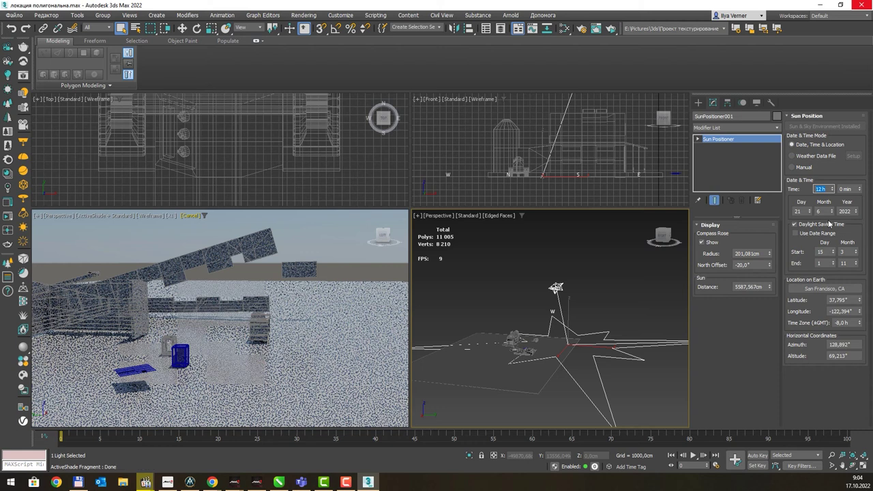
pyautogui.write('93')
pyautogui.press('Return')
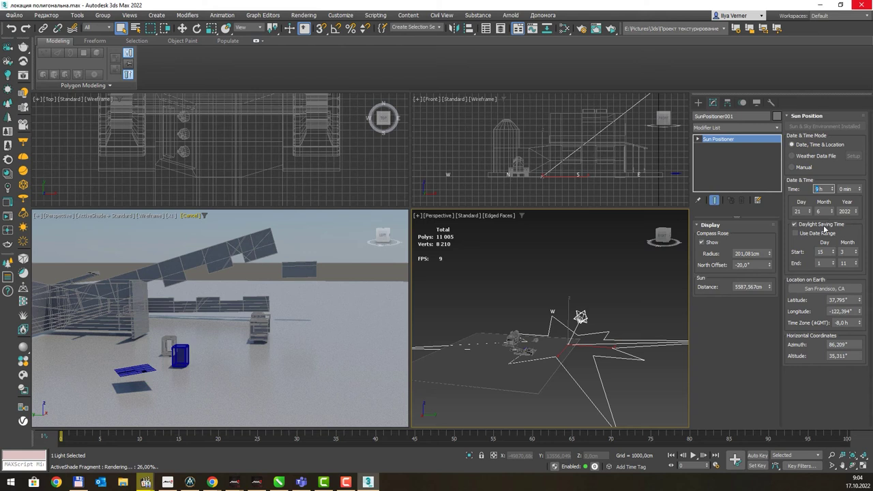
pyautogui.hotkey('ctrl', 'z')
pyautogui.moveTo(354, 322); pyautogui.dragTo(356, 314, button='middle')
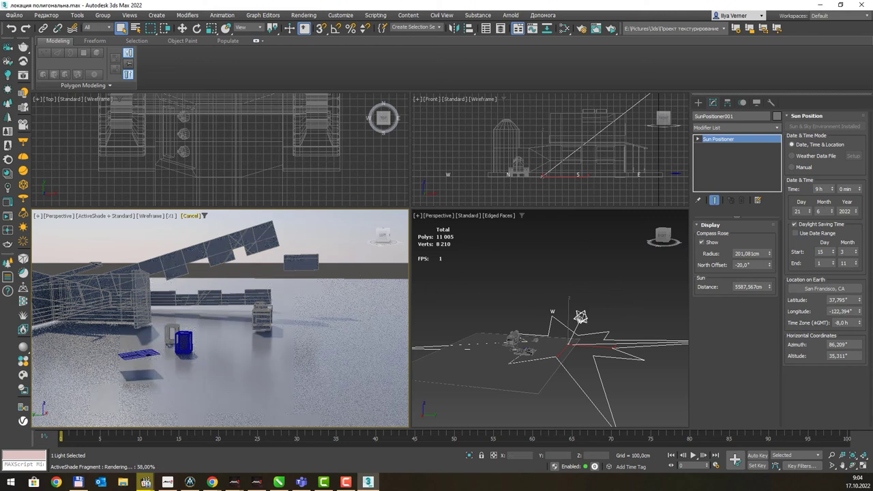
pyautogui.rightClick(625, 313)
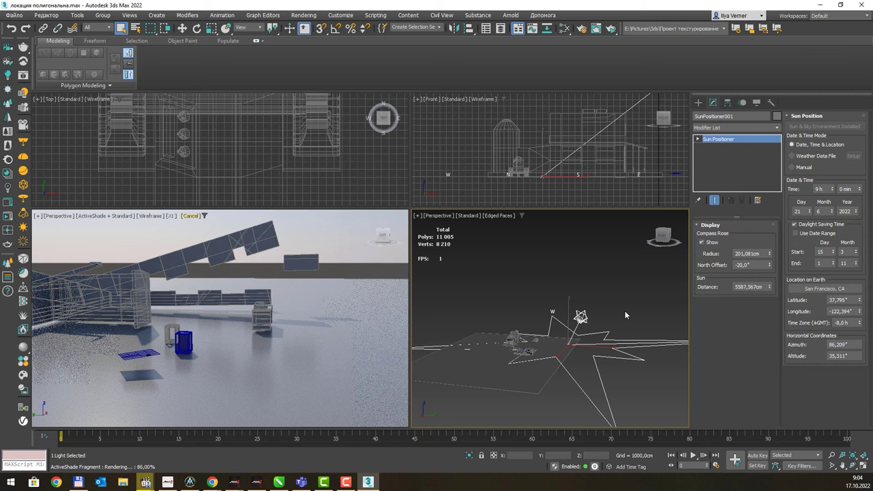
pyautogui.press('m')
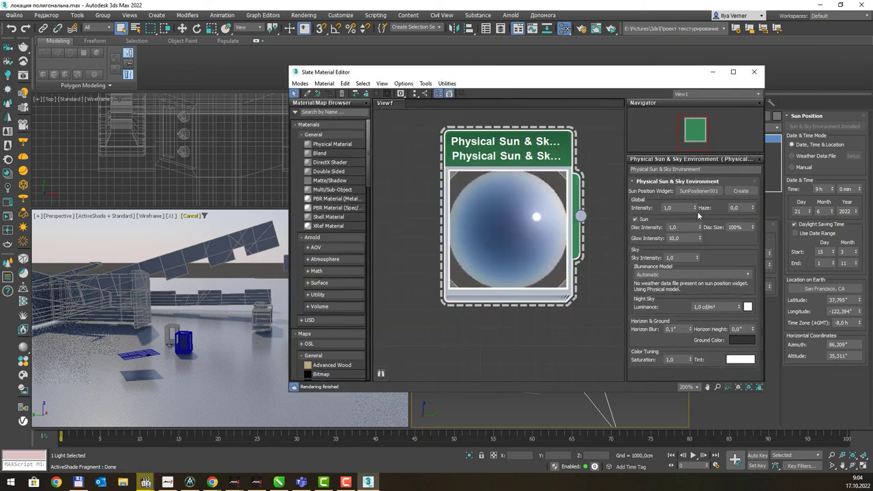
# Raise the Physical Sun & Sky Global Intensity to 2,8 and minimize the Slate Material Editor.
pyautogui.moveTo(696, 209); pyautogui.dragTo(697, 199)
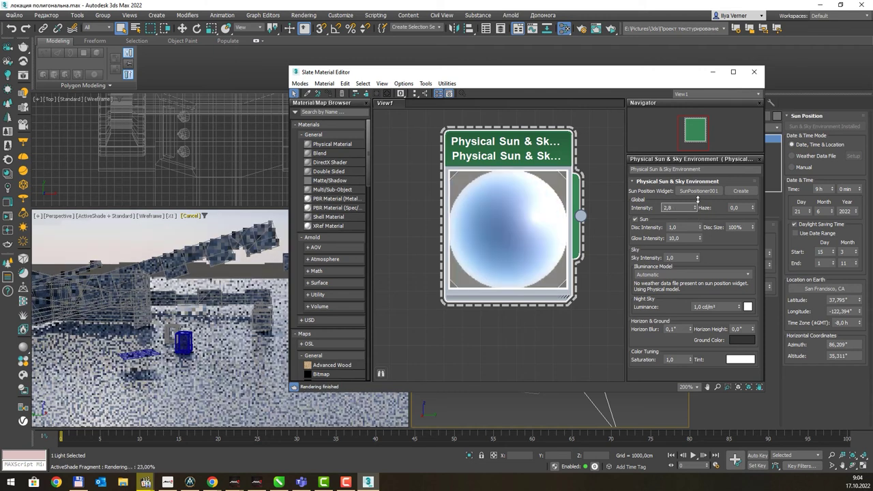
pyautogui.click(714, 72)
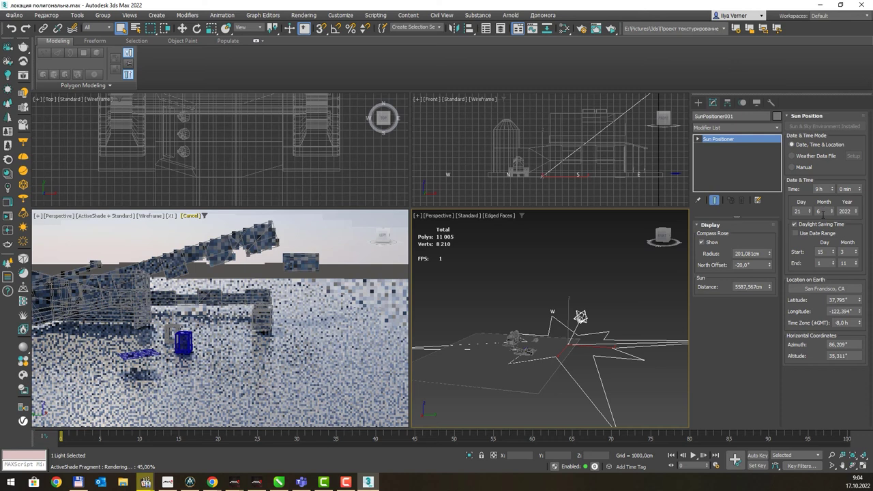
# Set the sun's Geographic Location to Kiev, Ukraine from the Europe map.
pyautogui.click(820, 289)
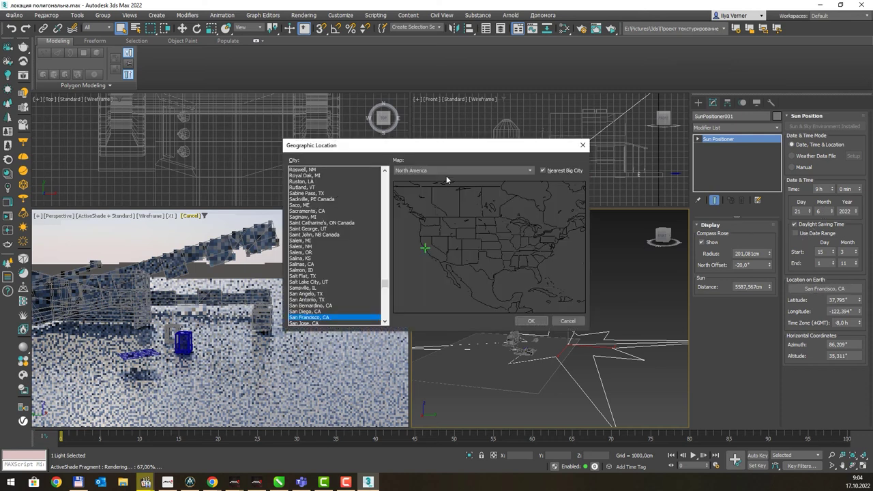
pyautogui.click(448, 174)
pyautogui.click(424, 202)
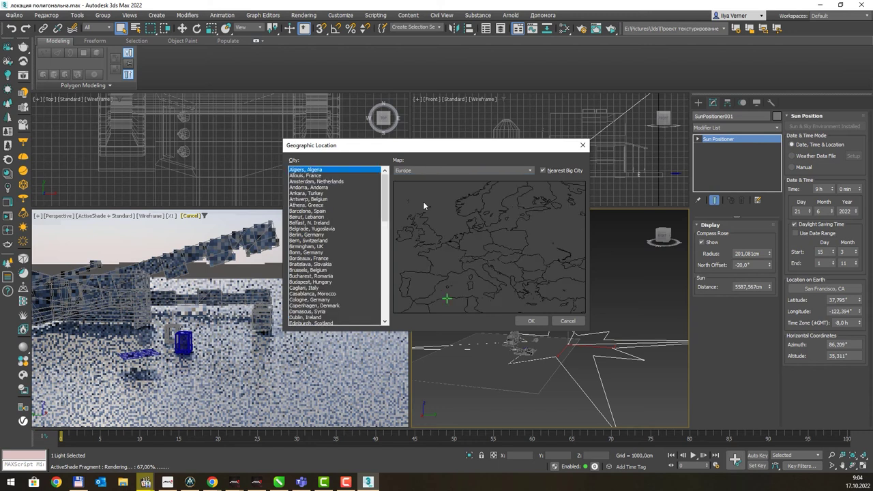
pyautogui.click(316, 229)
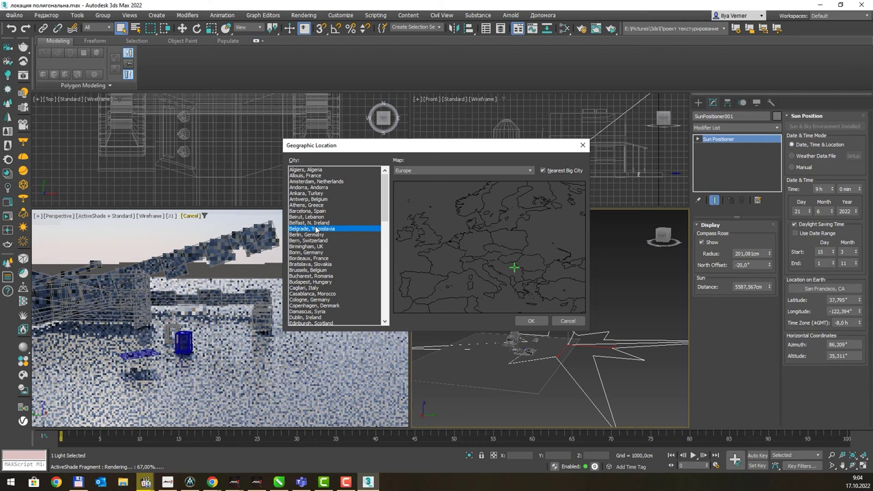
pyautogui.press('k')
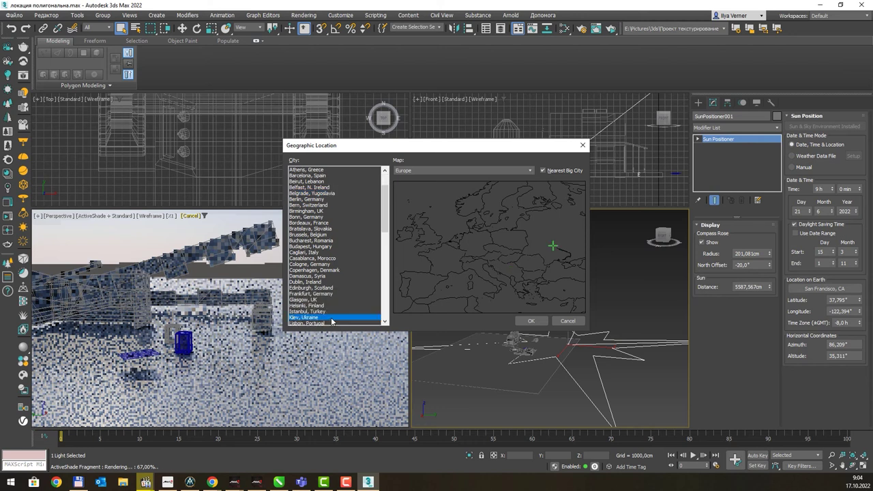
pyautogui.click(531, 320)
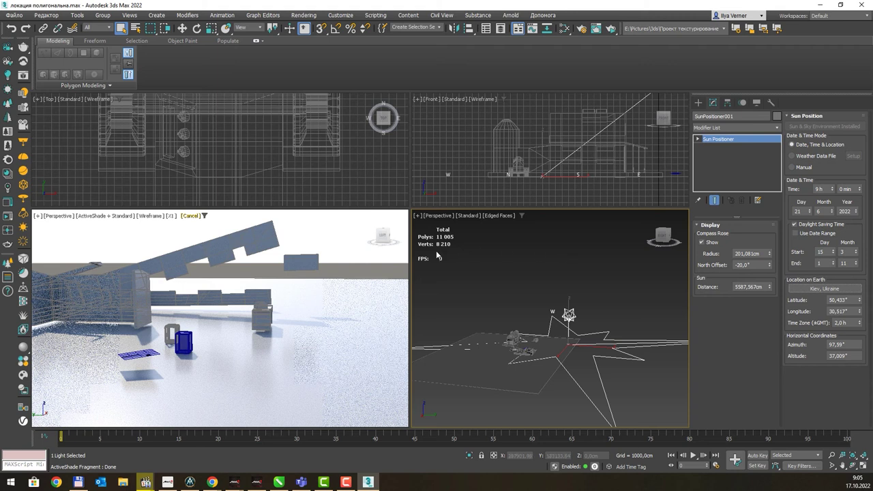
# Orbit the ActiveShade view around the cart and house, then deselect the sun and activate the perspective views.
pyautogui.moveTo(311, 289)
pyautogui.mouseDown(button='middle')
pyautogui.moveTo(302, 318)
pyautogui.moveTo(335, 273)
pyautogui.mouseUp(button='middle')
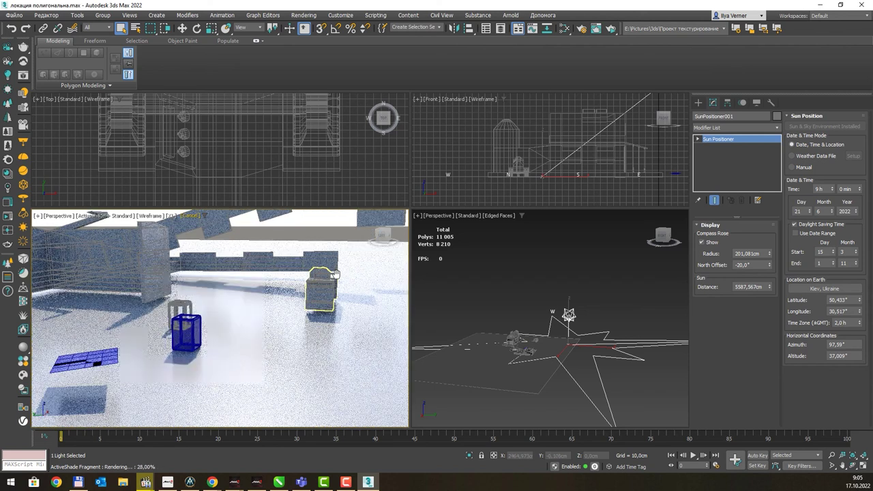
pyautogui.moveTo(319, 300)
pyautogui.keyDown('alt'); pyautogui.mouseDown(button='middle')
pyautogui.moveTo(319, 292)
pyautogui.moveTo(344, 325)
pyautogui.moveTo(290, 298)
pyautogui.mouseUp(button='middle'); pyautogui.keyUp('alt')
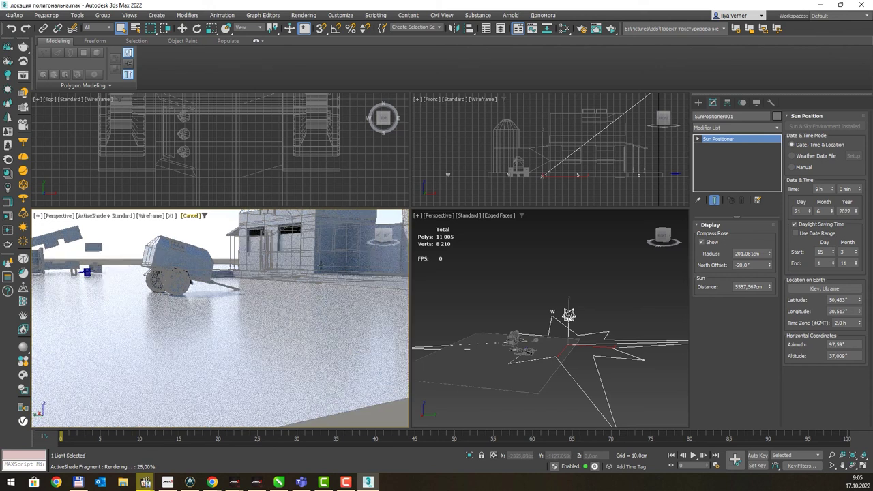
pyautogui.keyDown('alt'); pyautogui.moveTo(290, 298); pyautogui.dragTo(374, 315, button='middle'); pyautogui.keyUp('alt')
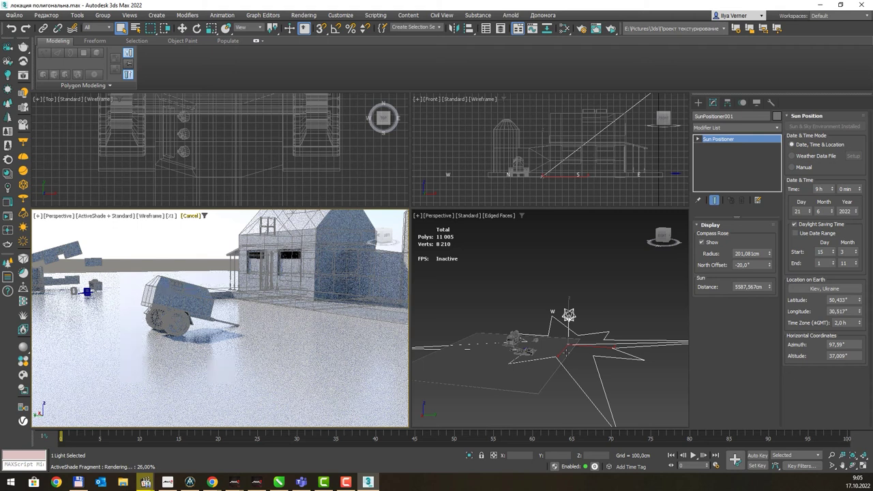
pyautogui.click(541, 249)
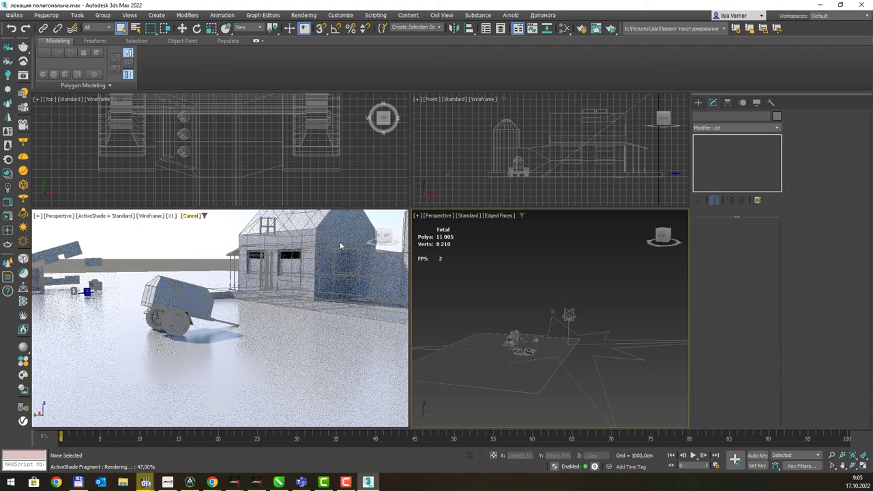
pyautogui.click(182, 243)
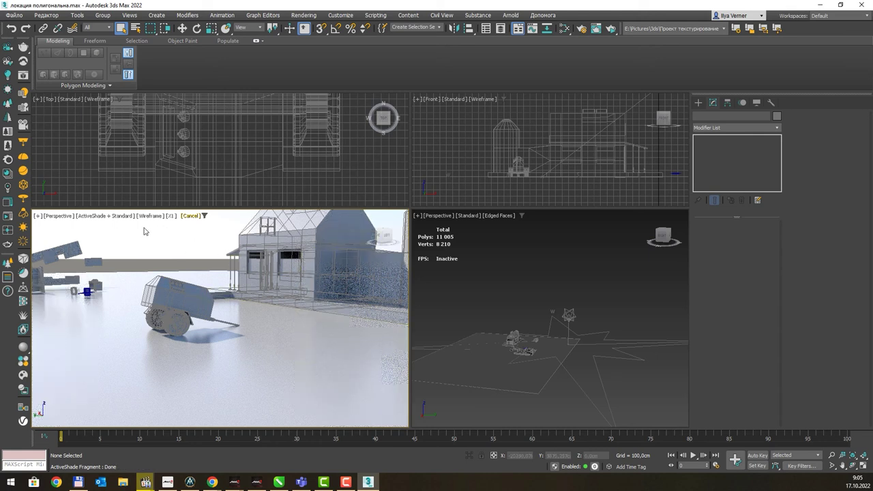
pyautogui.click(558, 312)
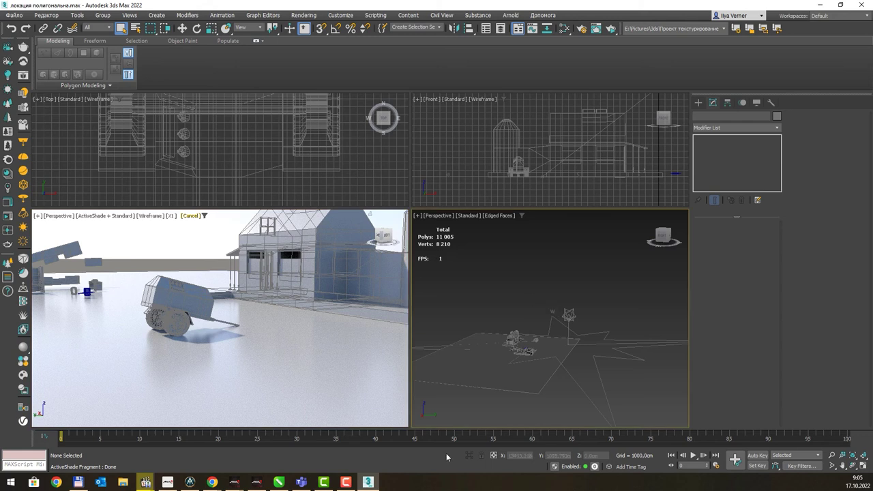
# Open the Slate Material Editor full-screen and add a new Physical Material node.
pyautogui.press('m')
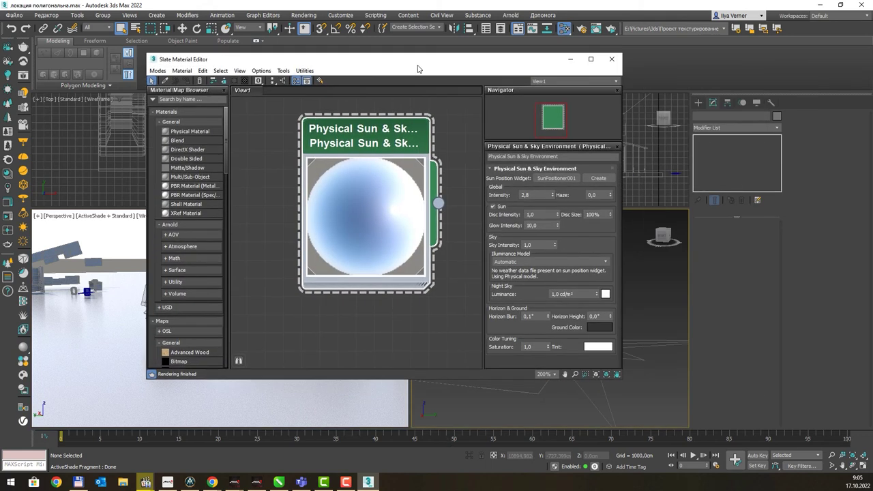
pyautogui.doubleClick(418, 71)
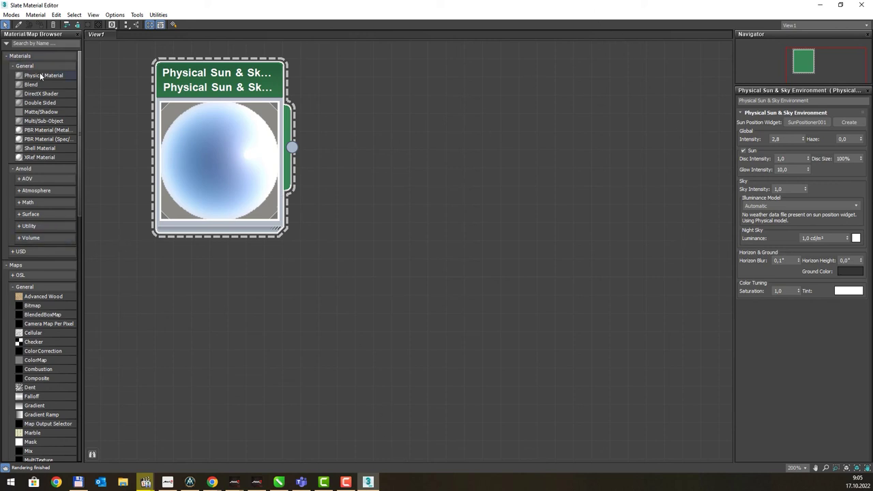
pyautogui.moveTo(42, 75); pyautogui.dragTo(589, 170)
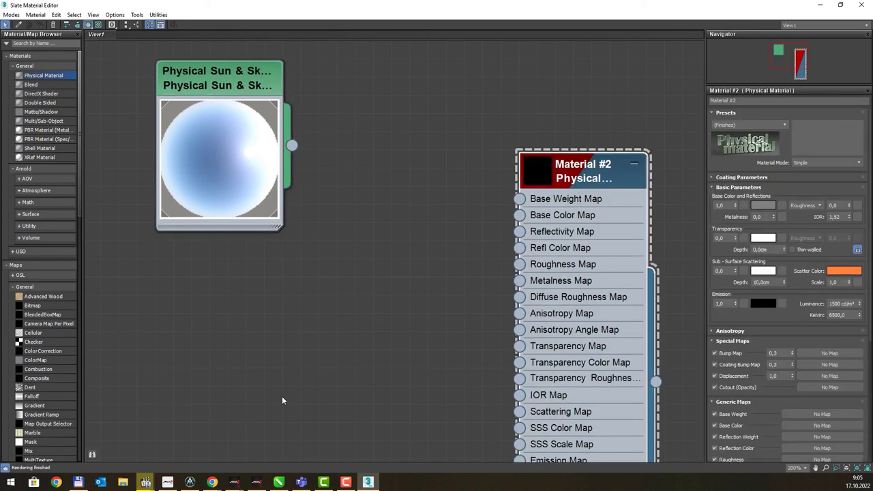
# Load кубики фон.jpg as a Bitmap, wire it to Base Color Map, and minimize the editor.
pyautogui.moveTo(75, 309); pyautogui.dragTo(148, 311)
pyautogui.moveTo(338, 316); pyautogui.dragTo(337, 312)
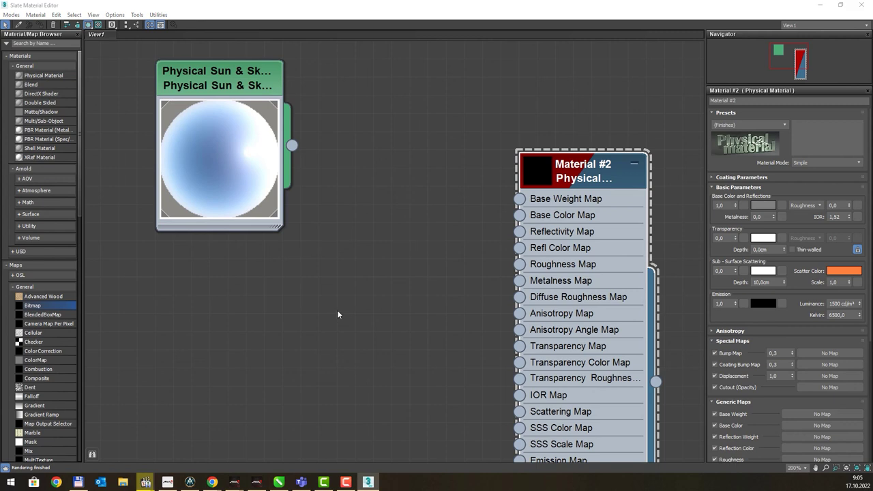
pyautogui.click(196, 150)
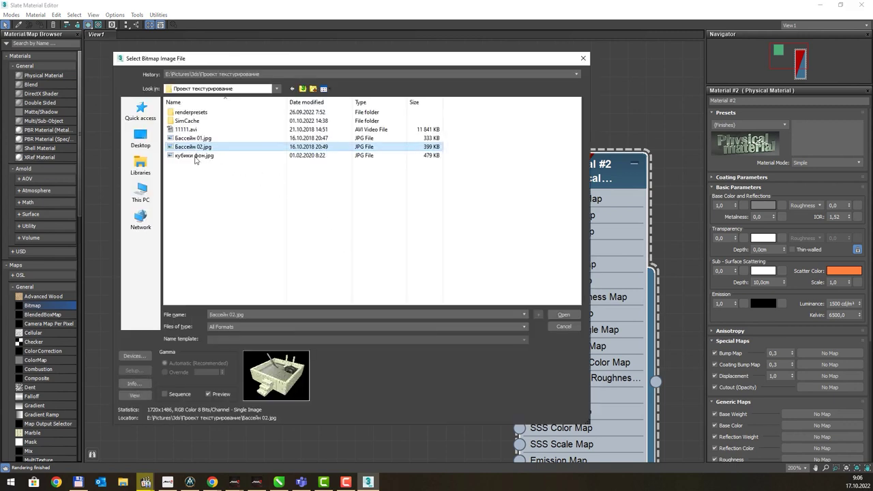
pyautogui.click(197, 157)
pyautogui.click(565, 315)
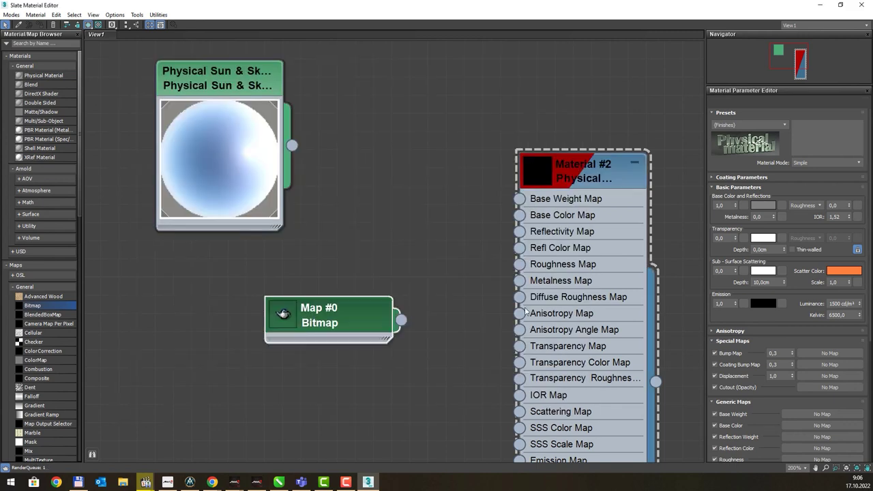
pyautogui.moveTo(382, 317)
pyautogui.mouseDown()
pyautogui.moveTo(335, 291)
pyautogui.moveTo(518, 214)
pyautogui.mouseUp()
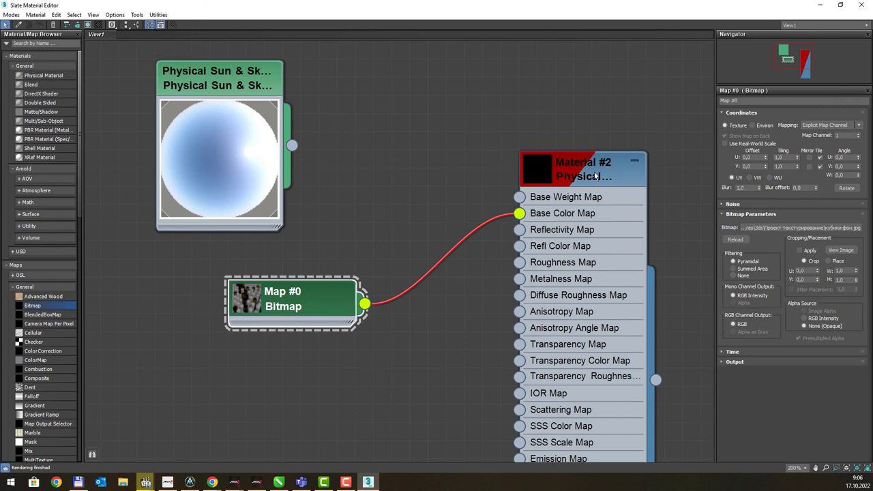
pyautogui.moveTo(547, 178); pyautogui.dragTo(478, 174)
pyautogui.doubleClick(478, 169)
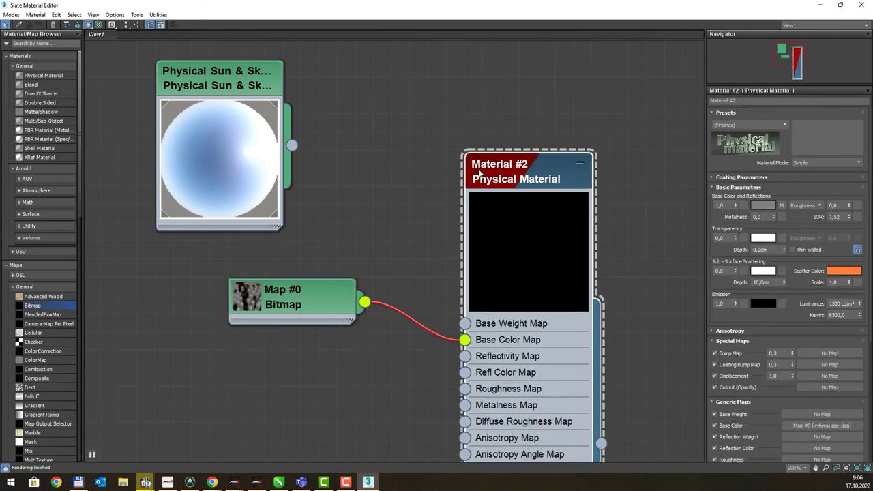
pyautogui.click(825, 8)
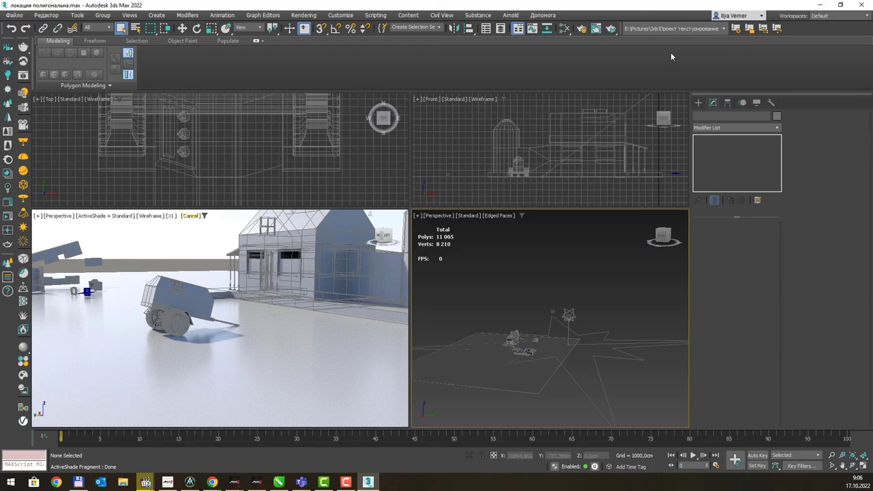
# Switch the renderer from Arnold to ART Renderer in Render Setup.
pyautogui.click(584, 29)
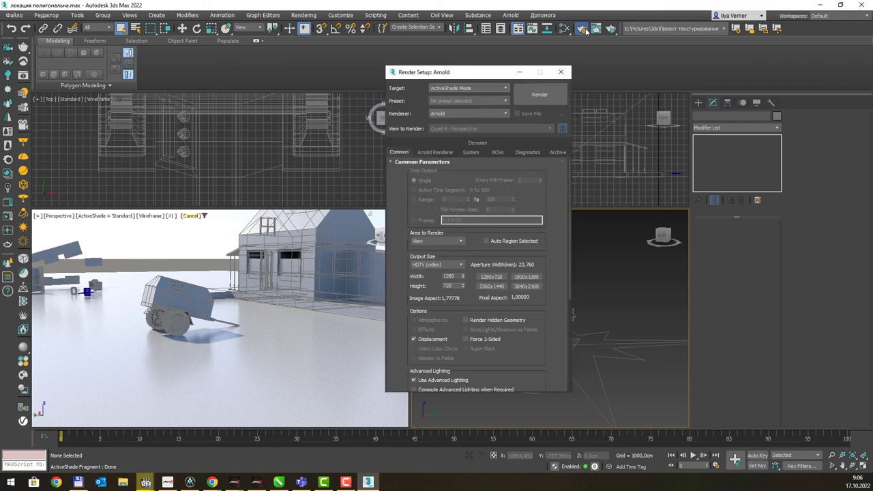
pyautogui.click(474, 113)
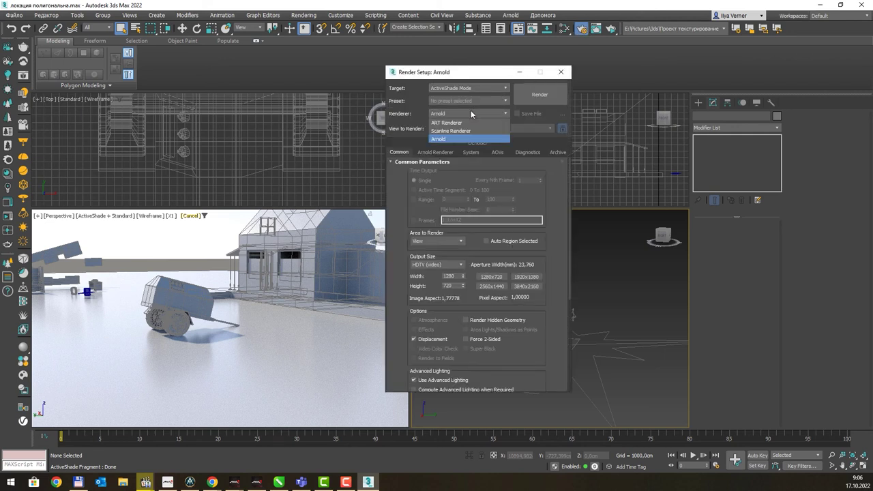
pyautogui.click(461, 127)
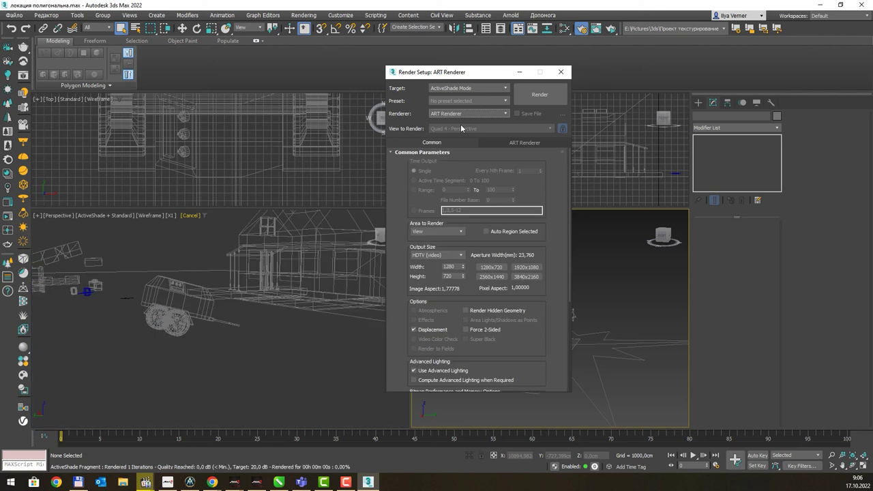
pyautogui.click(561, 73)
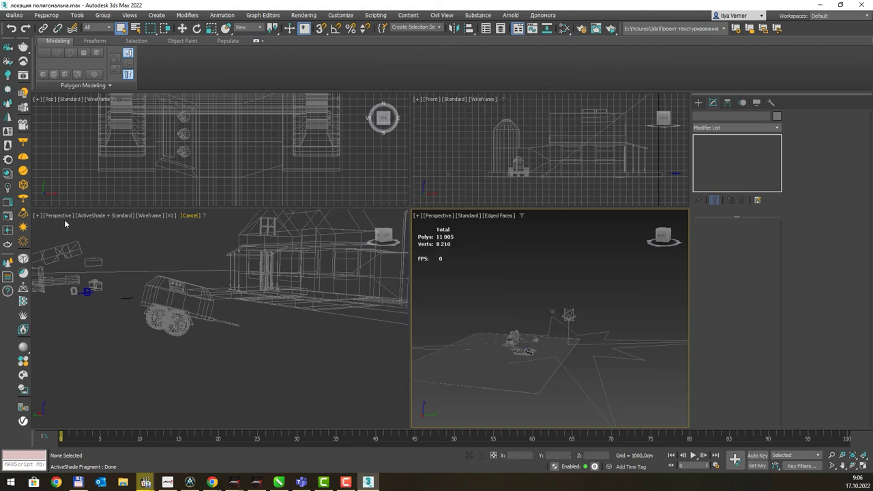
# Set the Perspective viewport shading to Standard and restart ActiveShade with ART.
pyautogui.click(109, 215)
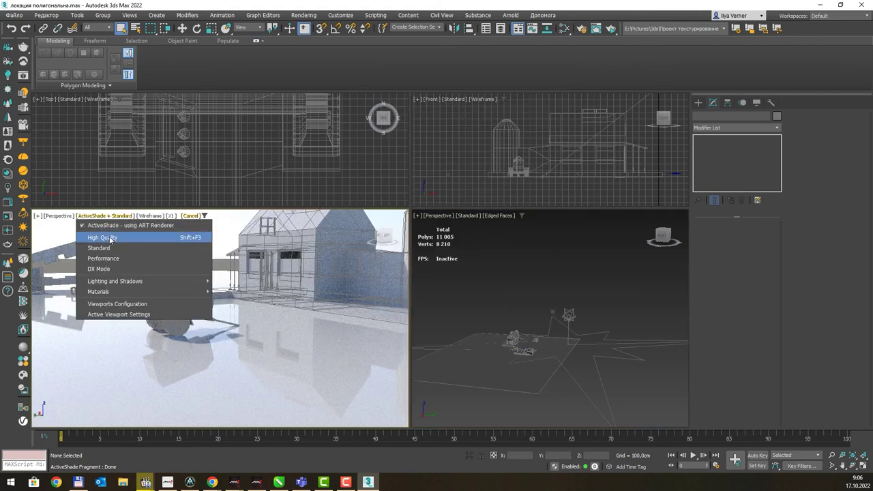
pyautogui.click(109, 238)
pyautogui.click(102, 216)
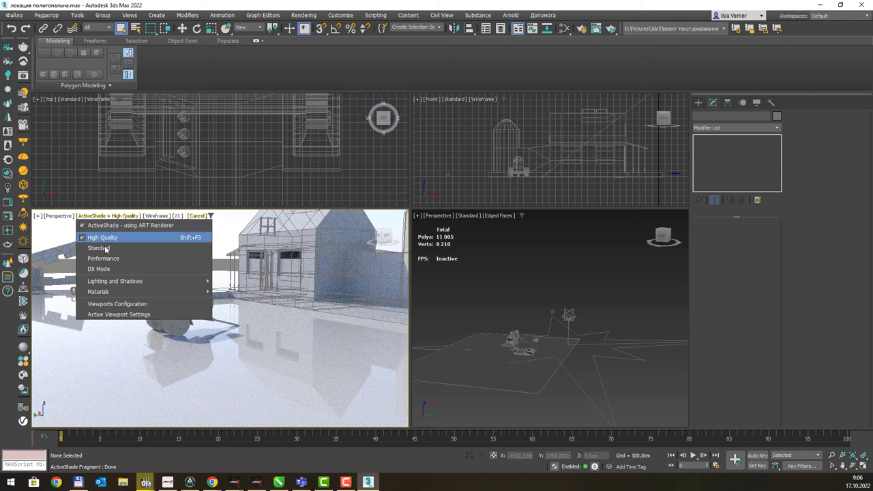
pyautogui.click(102, 225)
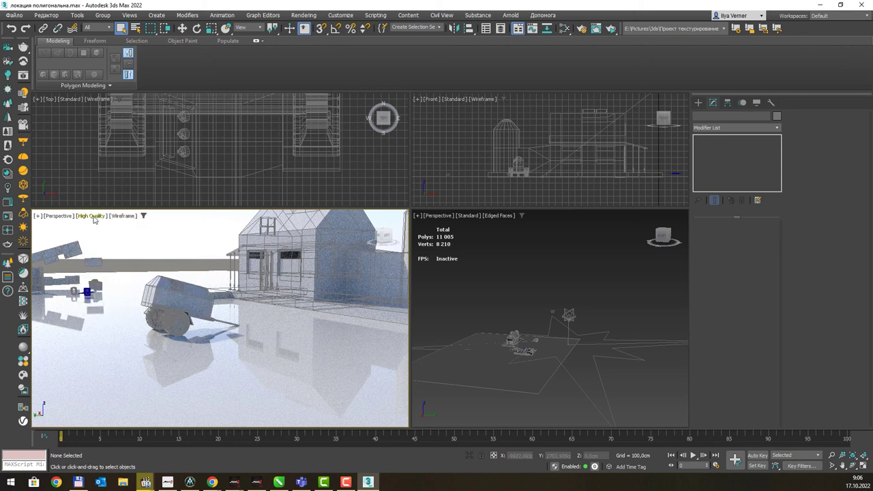
pyautogui.click(95, 216)
pyautogui.click(109, 247)
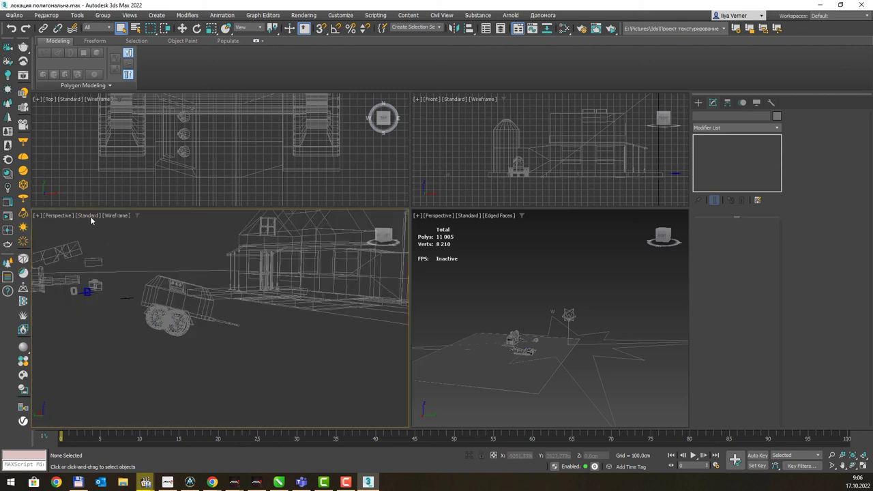
pyautogui.click(90, 216)
pyautogui.click(94, 225)
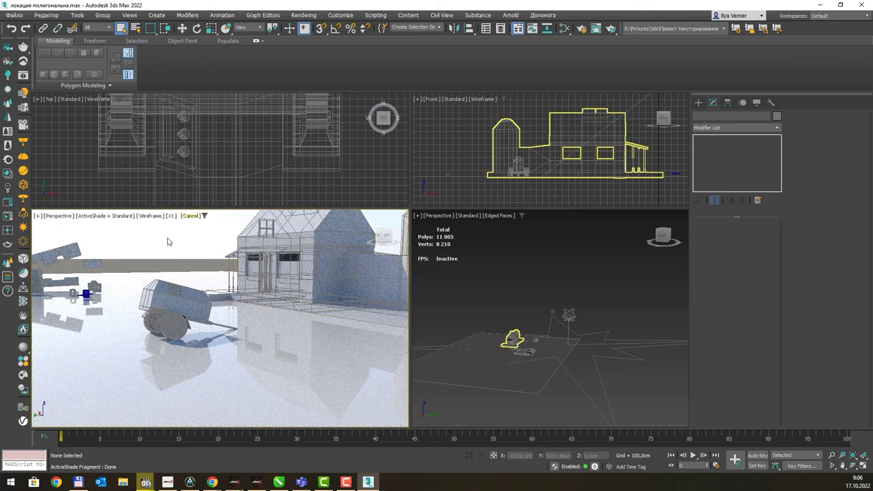
# Reopen the Slate Material Editor, refresh Material #2's preview, and shrink the window to show viewports.
pyautogui.press('m')
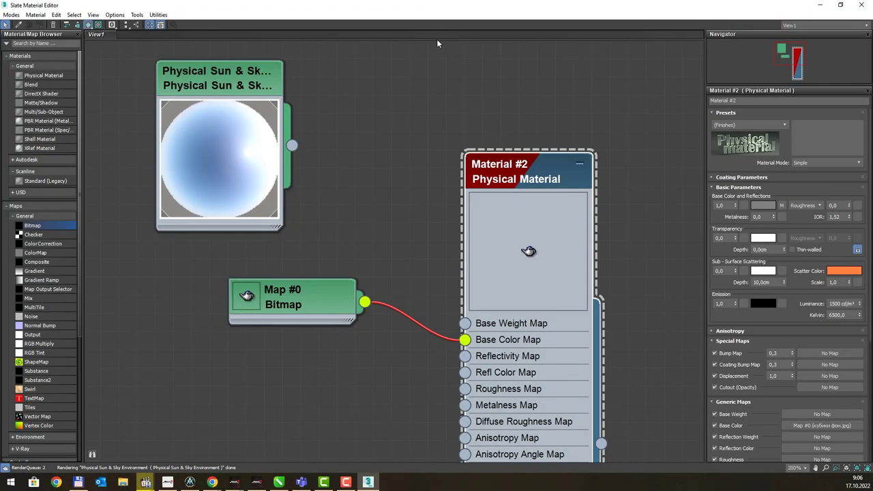
pyautogui.doubleClick(524, 194)
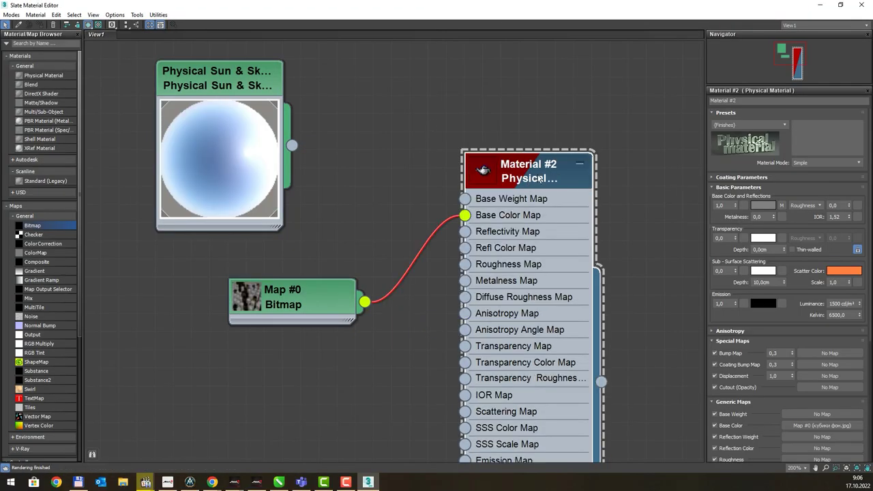
pyautogui.doubleClick(486, 179)
pyautogui.moveTo(486, 178); pyautogui.dragTo(502, 131)
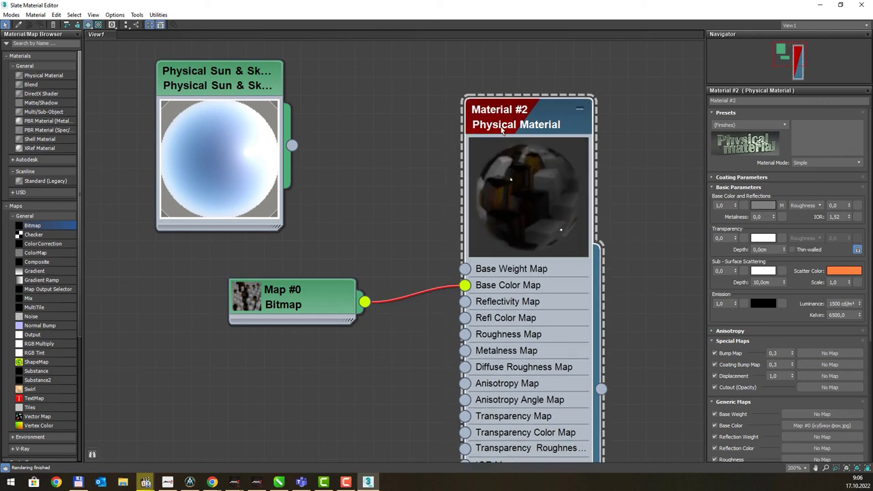
pyautogui.moveTo(482, 6); pyautogui.dragTo(310, 400)
pyautogui.click(300, 362)
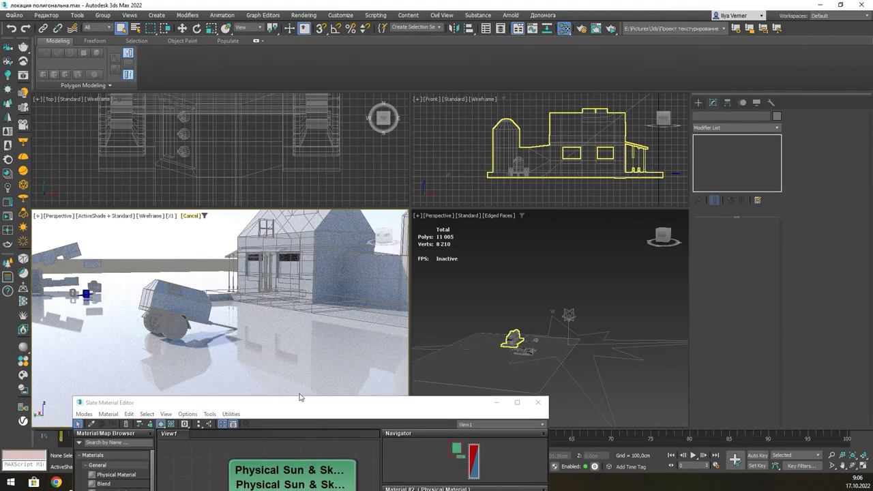
# Select the ground plane and check the Physical Sun & Sky node's options.
pyautogui.click(535, 372)
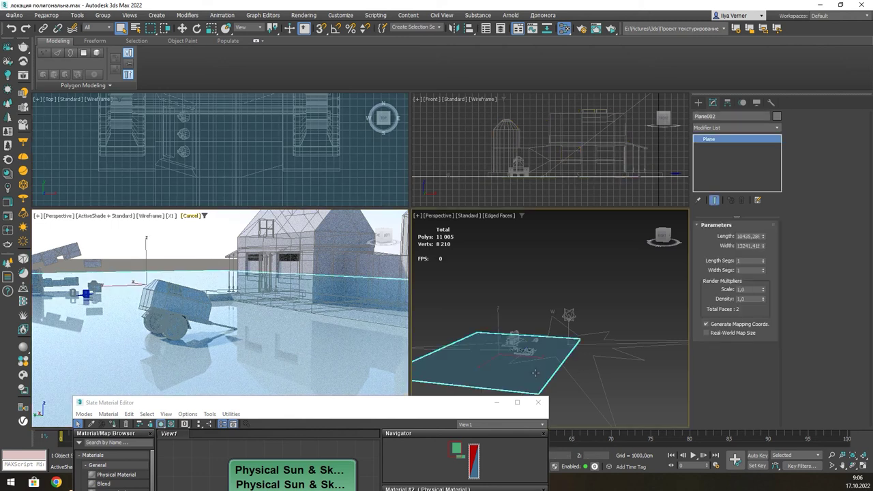
pyautogui.rightClick(318, 465)
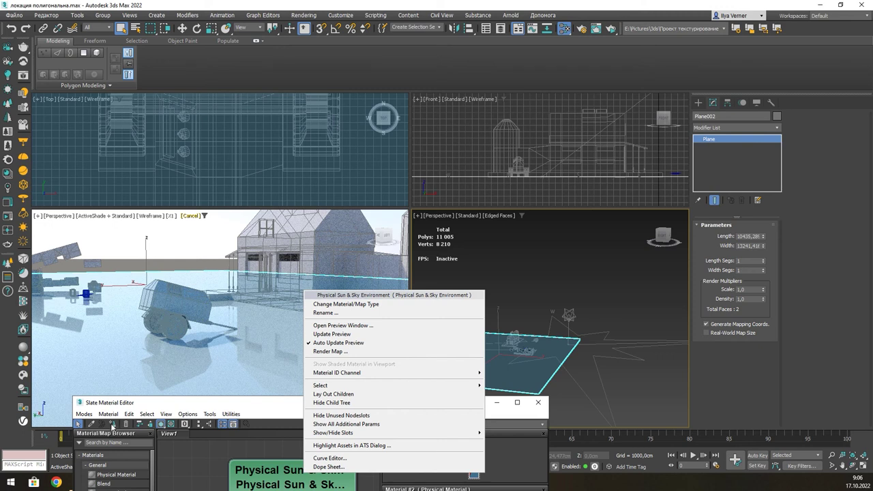
pyautogui.click(113, 425)
pyautogui.click(298, 466)
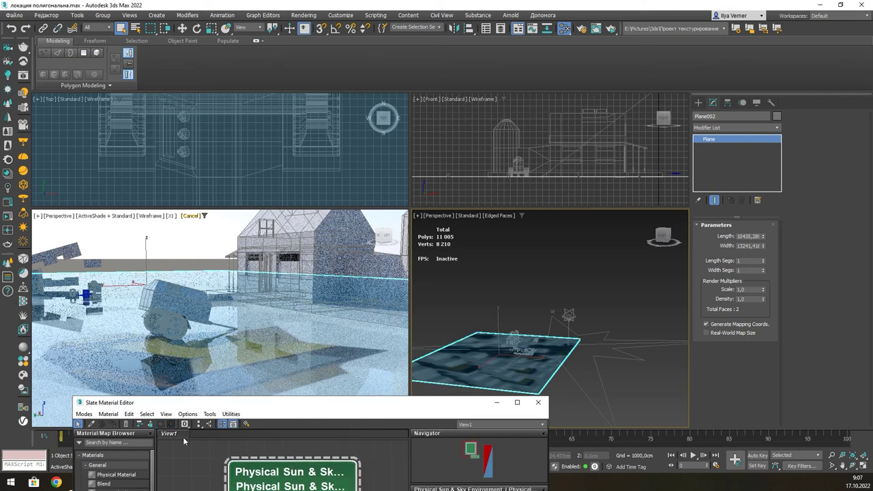
pyautogui.rightClick(302, 472)
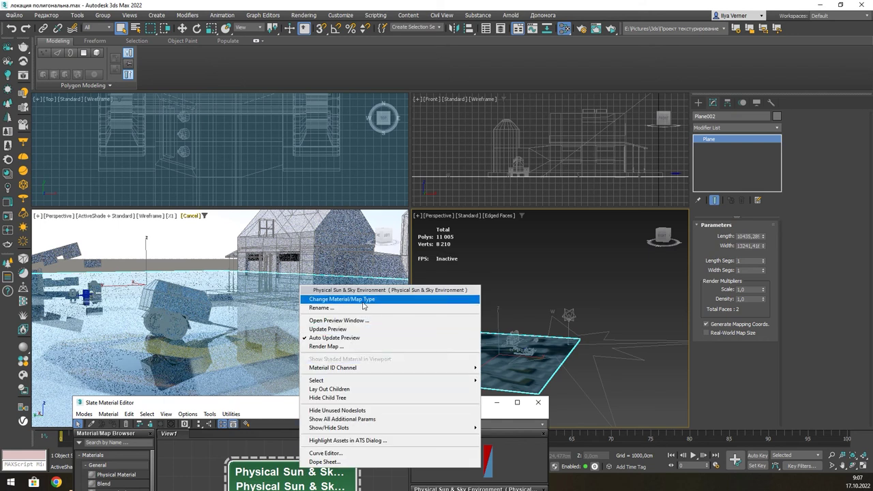
pyautogui.click(247, 408)
# Assign Material #2 to the selected plane and enlarge the material editor to full screen.
pyautogui.moveTo(247, 407); pyautogui.dragTo(357, 252)
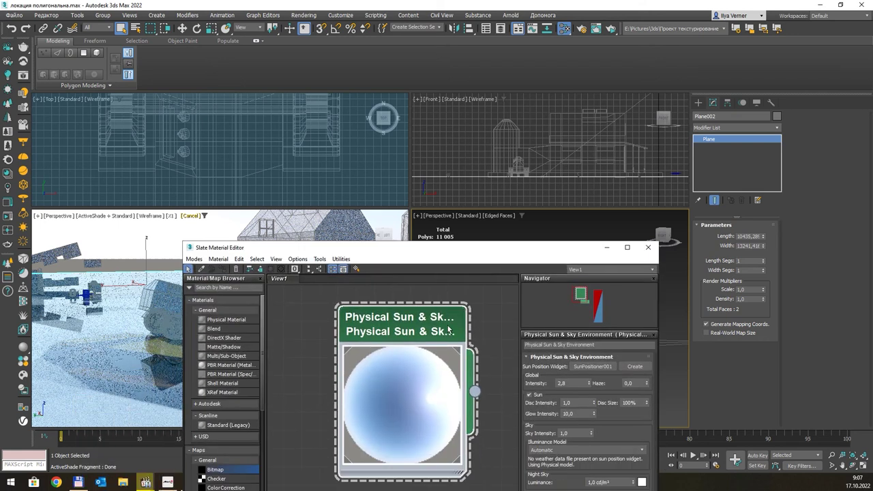
pyautogui.scroll(-1, 475, 349)
pyautogui.scroll(-2, 476, 348)
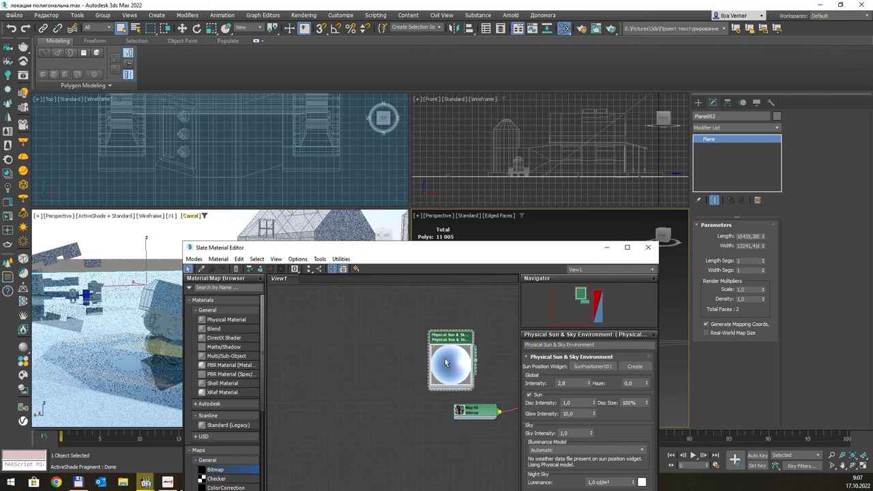
pyautogui.scroll(2, 436, 334)
pyautogui.scroll(2, 416, 324)
pyautogui.scroll(2, 408, 320)
pyautogui.rightClick(407, 320)
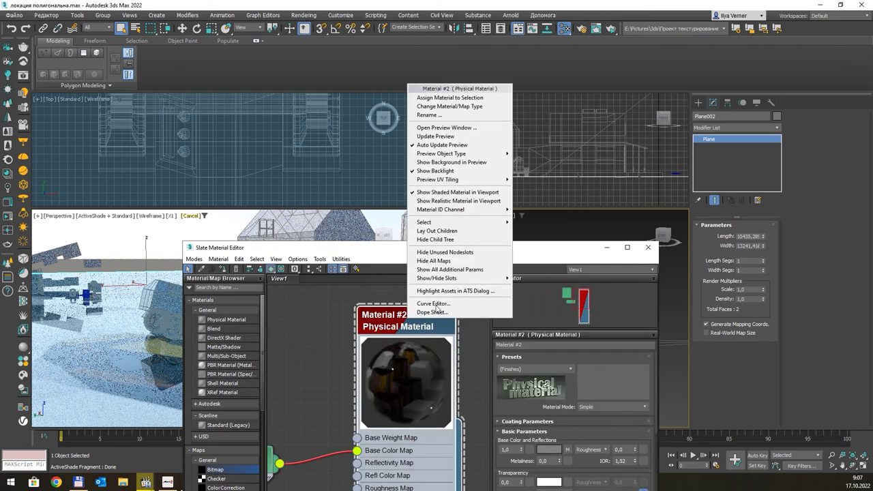
pyautogui.click(451, 97)
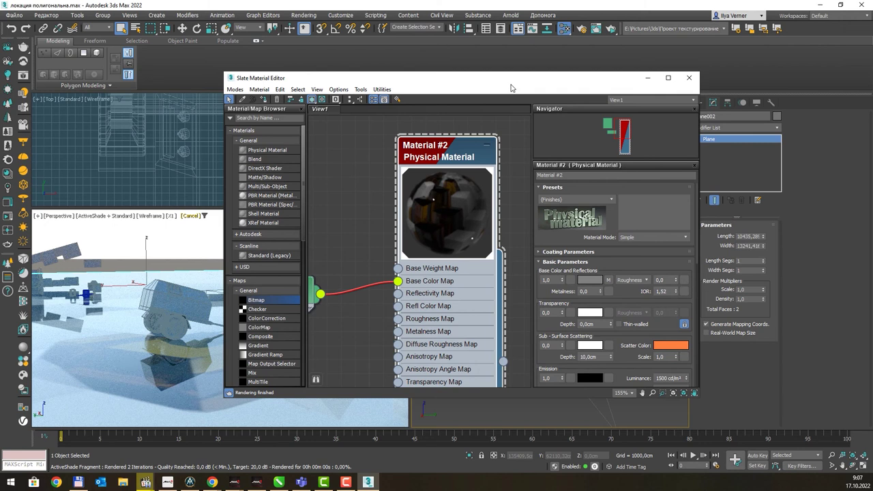
pyautogui.moveTo(470, 257); pyautogui.dragTo(505, 2)
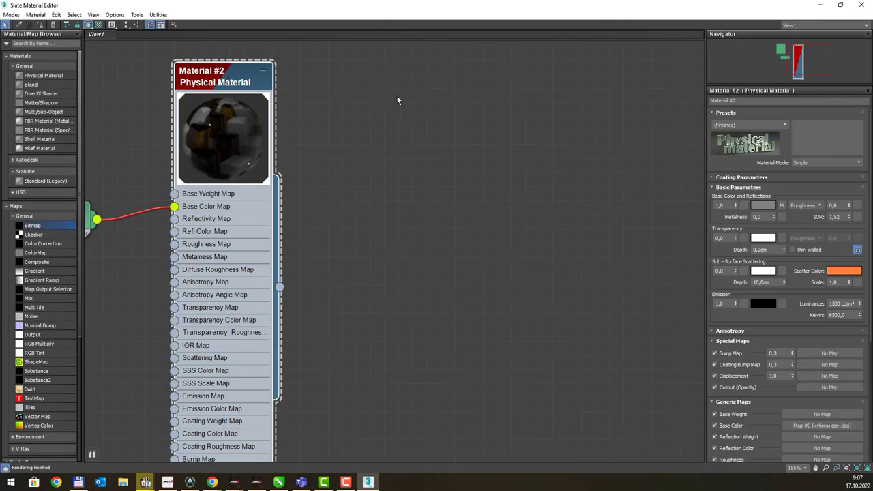
# Place a ColorCorrection map node, Map #1, on the Slate canvas beside the Bitmap node.
pyautogui.press('l')
pyautogui.moveTo(87, 217)
pyautogui.mouseDown()
pyautogui.moveTo(224, 199)
pyautogui.moveTo(282, 213)
pyautogui.mouseUp()
pyautogui.scroll(2, 501, 161)
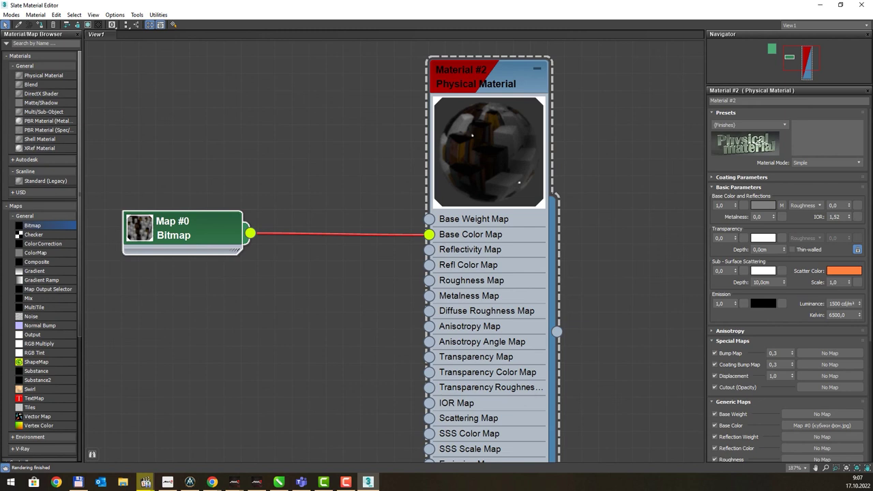
pyautogui.click(51, 247)
pyautogui.moveTo(51, 247); pyautogui.dragTo(283, 306)
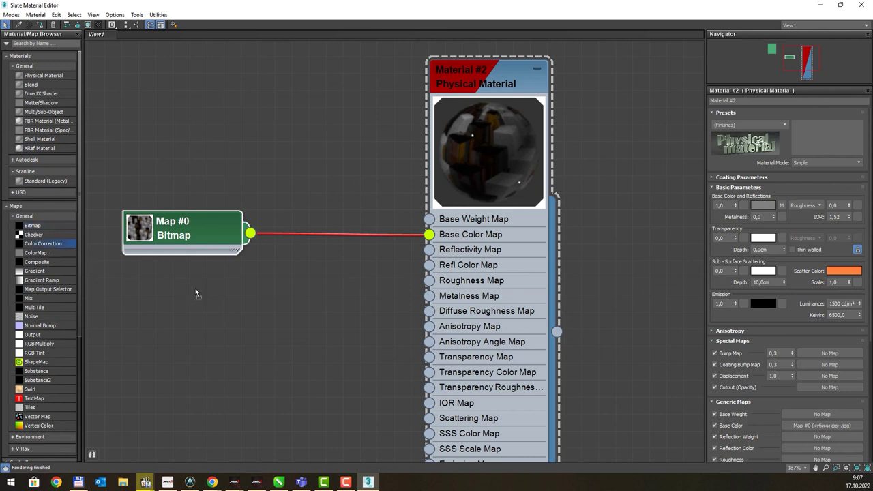
pyautogui.click(267, 289)
pyautogui.moveTo(202, 233); pyautogui.dragTo(152, 235)
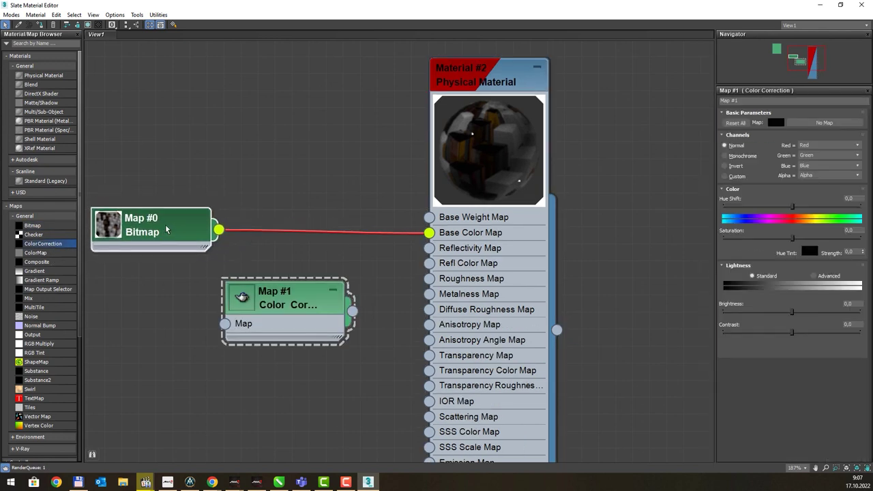
pyautogui.moveTo(280, 311); pyautogui.dragTo(296, 295)
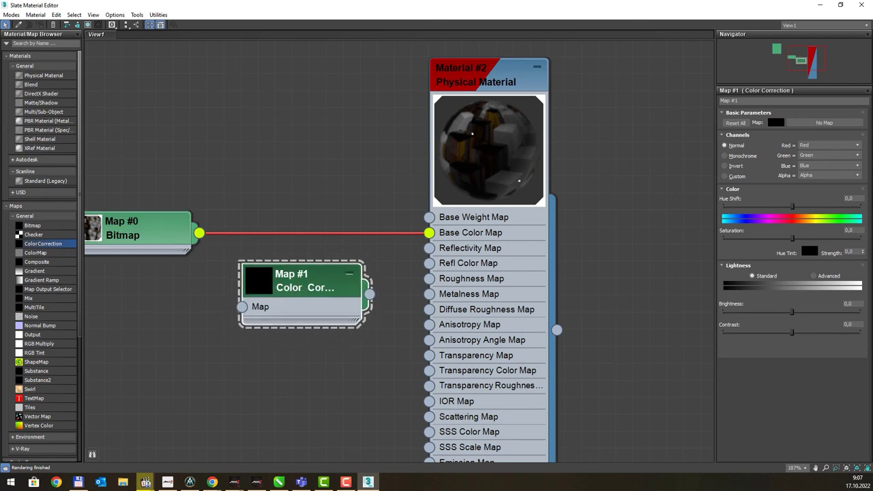
pyautogui.hotkey('alt', 'Tab')
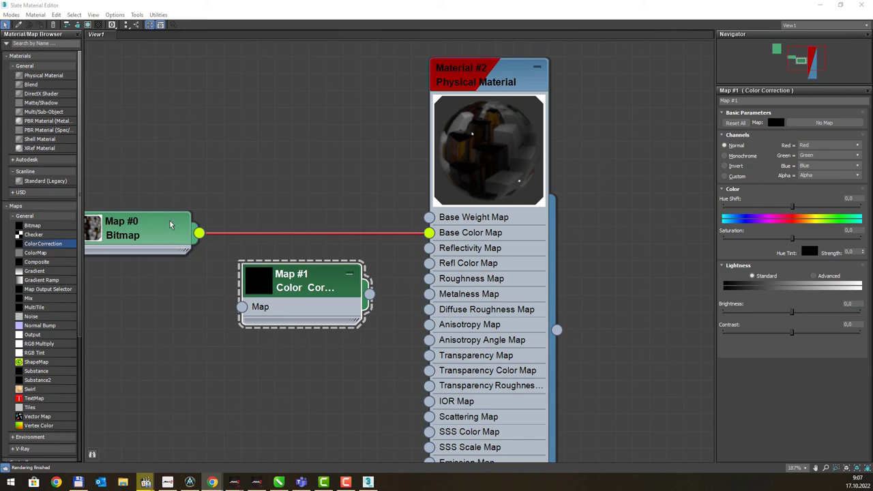
pyautogui.moveTo(182, 220); pyautogui.dragTo(199, 205)
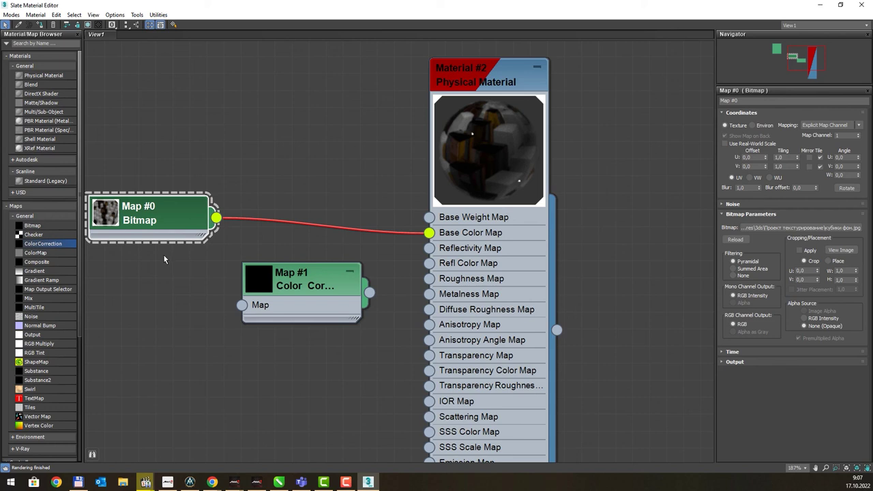
pyautogui.click(315, 275)
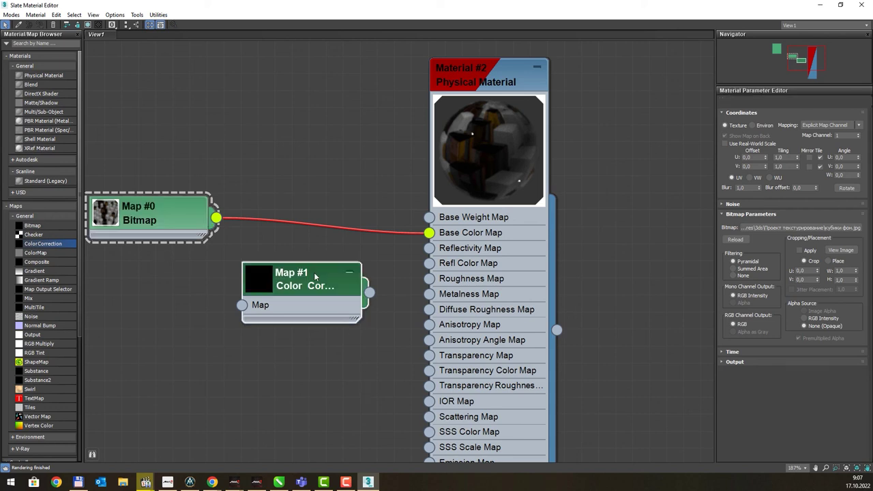
pyautogui.click(315, 275)
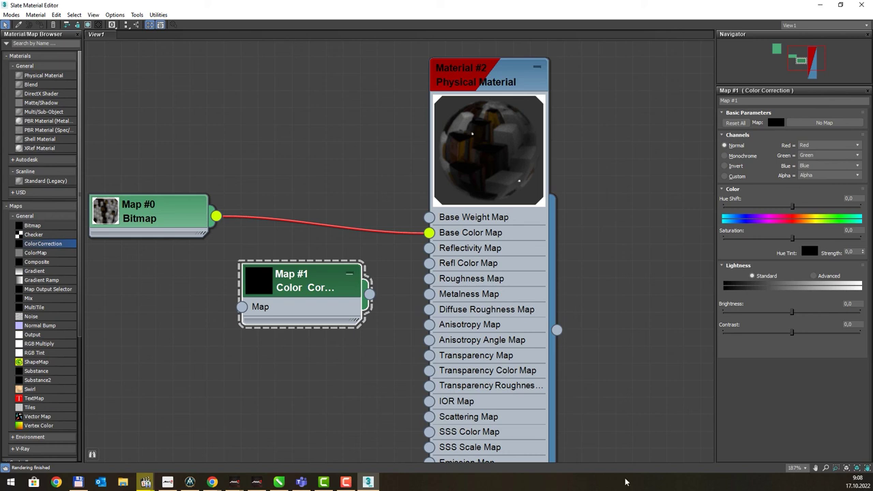
# Wire the Bitmap into Color Correction Map #1 and Map #1 into Material #2's Base Color Map.
pyautogui.moveTo(430, 233); pyautogui.dragTo(244, 307)
pyautogui.moveTo(317, 270); pyautogui.dragTo(334, 179)
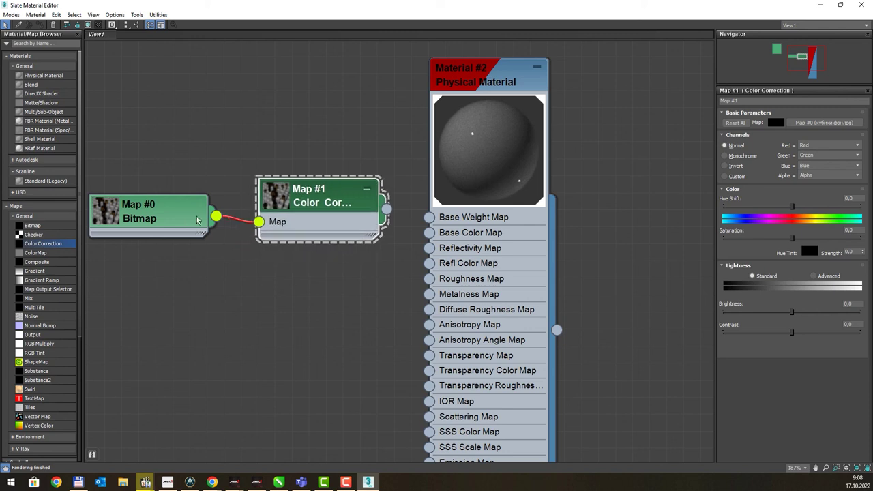
pyautogui.doubleClick(283, 197)
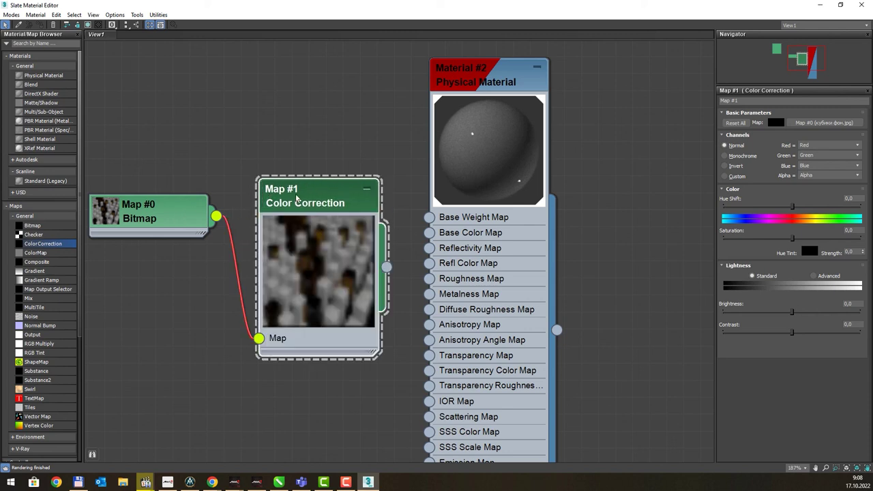
pyautogui.moveTo(284, 197); pyautogui.dragTo(264, 164)
pyautogui.moveTo(370, 234); pyautogui.dragTo(429, 234)
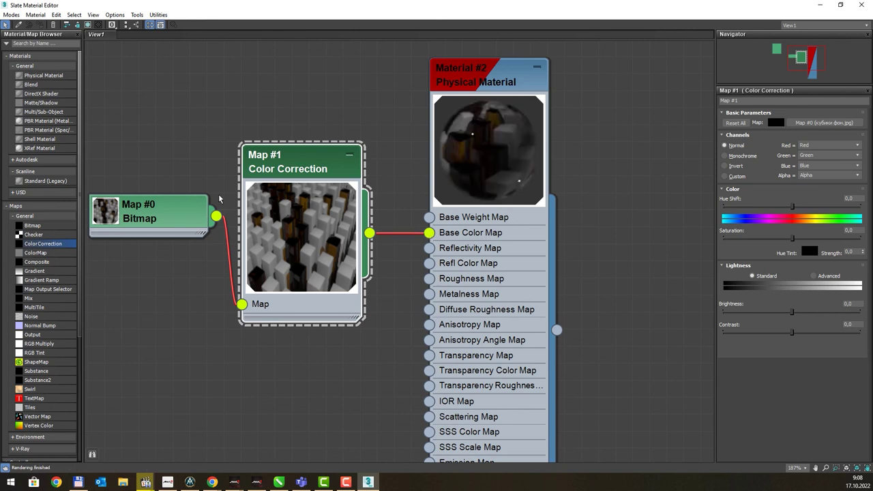
# Line up the Bitmap and Color Correction nodes side by side and open Color Correction's settings.
pyautogui.click(174, 218)
pyautogui.moveTo(175, 218); pyautogui.dragTo(158, 236)
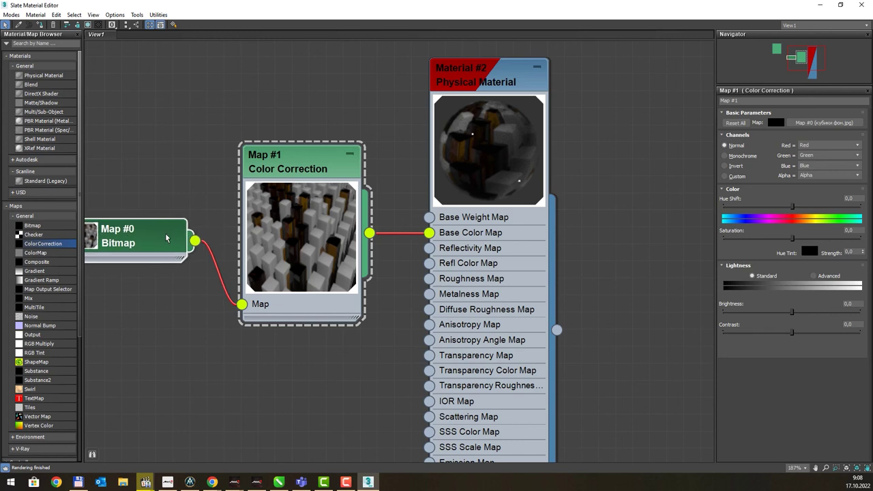
pyautogui.moveTo(313, 211); pyautogui.dragTo(379, 210, button='middle')
pyautogui.moveTo(255, 232); pyautogui.dragTo(212, 240)
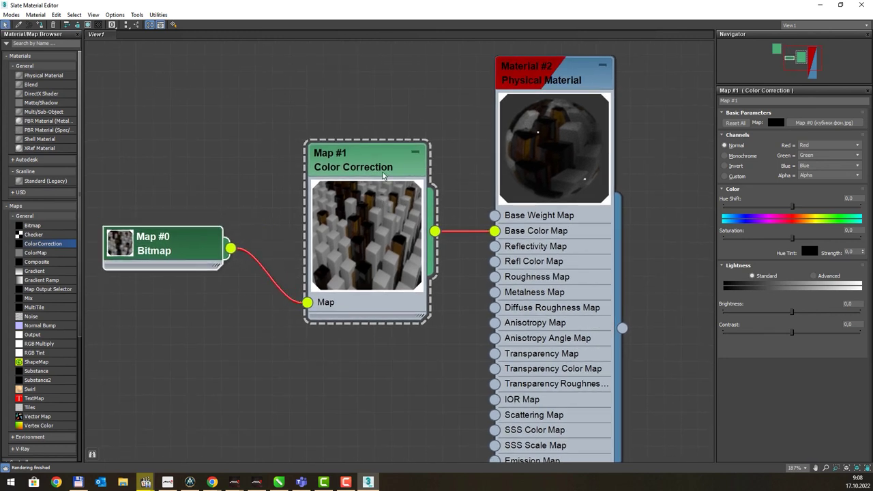
pyautogui.moveTo(387, 151); pyautogui.dragTo(370, 104)
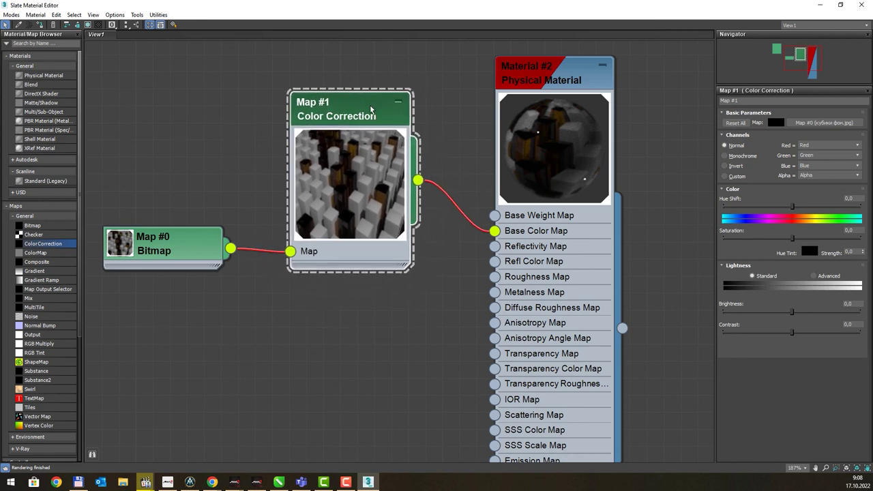
pyautogui.doubleClick(208, 229)
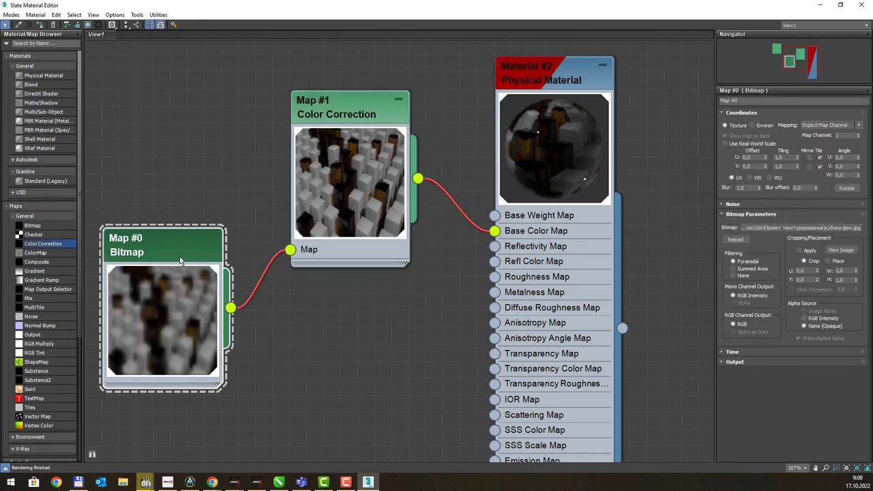
pyautogui.moveTo(182, 262)
pyautogui.mouseDown()
pyautogui.moveTo(187, 114)
pyautogui.moveTo(198, 116)
pyautogui.mouseUp()
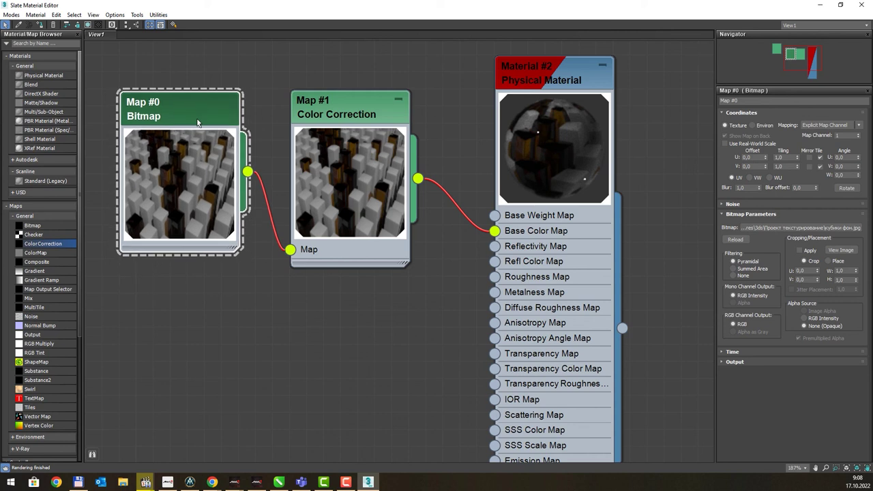
pyautogui.moveTo(373, 125); pyautogui.dragTo(390, 108)
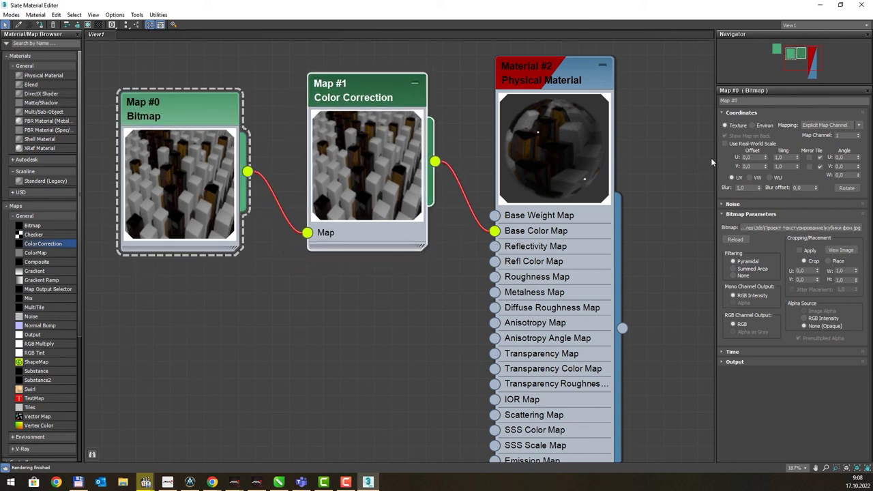
pyautogui.doubleClick(365, 82)
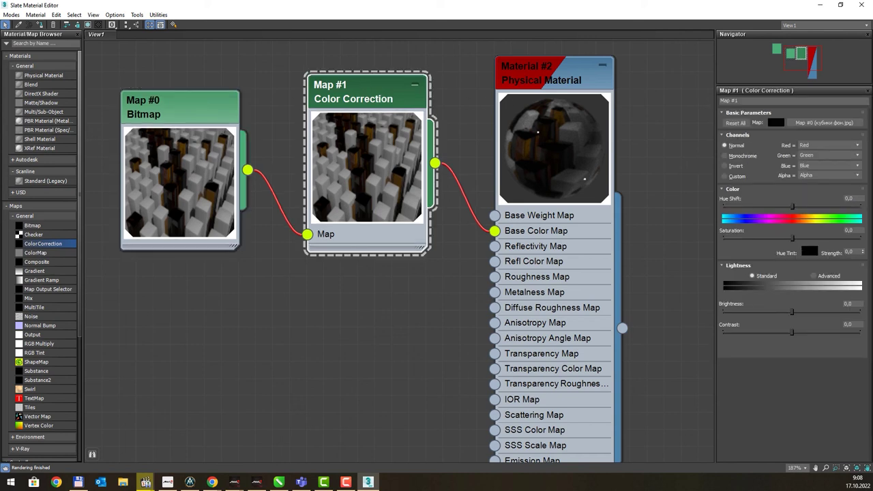
# Set the Color Correction Red channel to take its values from Green, then return to 3ds Max.
pyautogui.click(212, 482)
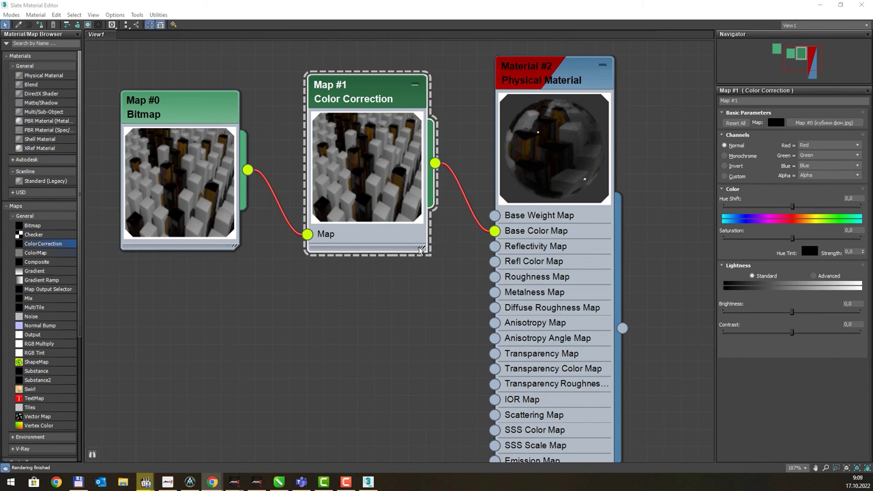
pyautogui.click(846, 146)
pyautogui.click(845, 152)
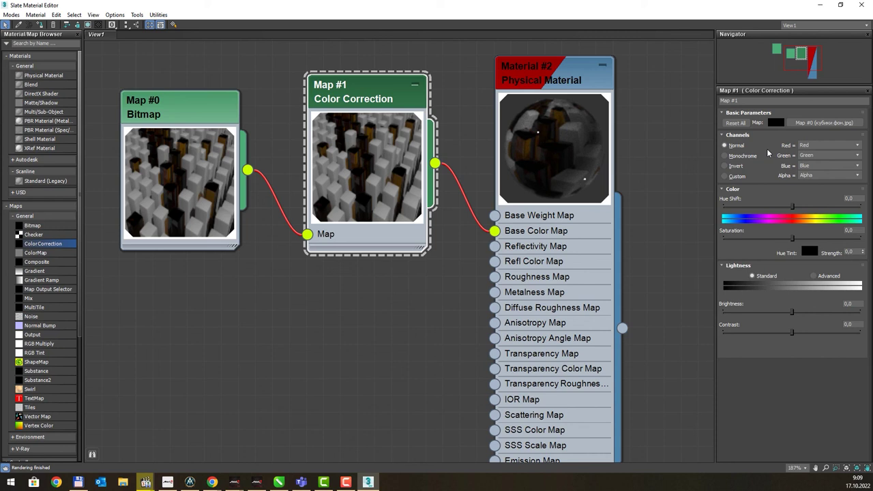
pyautogui.click(816, 146)
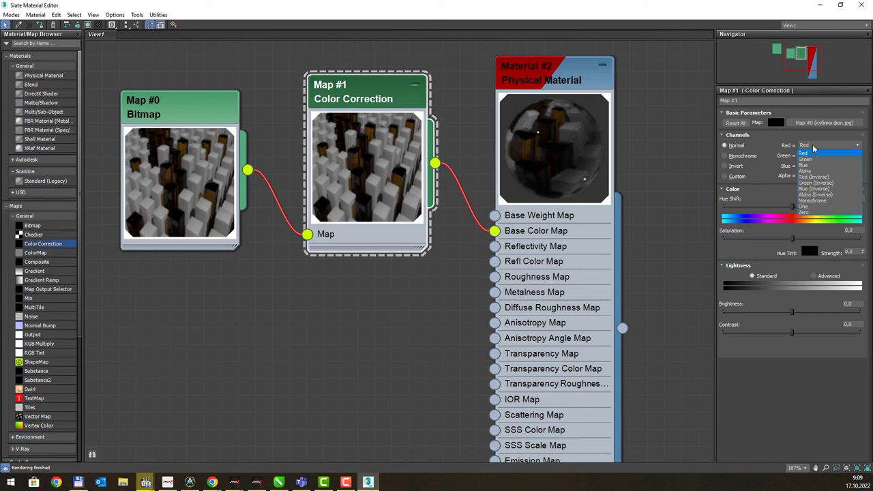
pyautogui.click(816, 160)
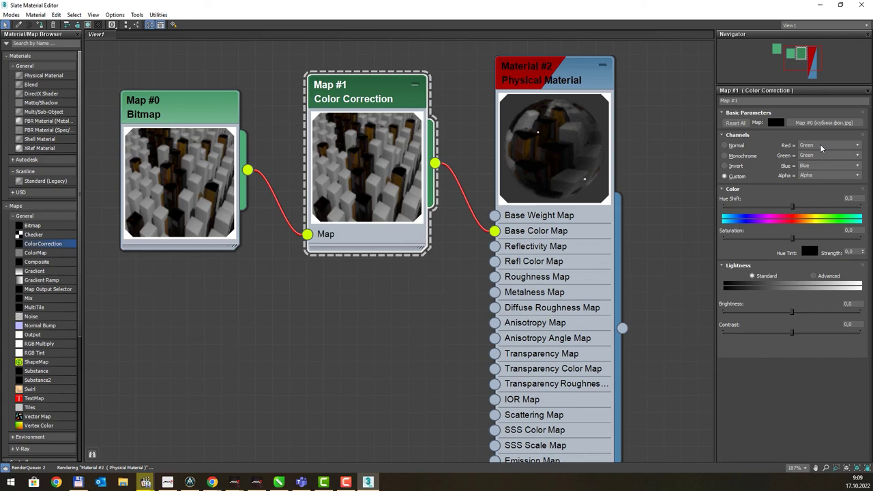
pyautogui.hotkey('alt', 'Tab')
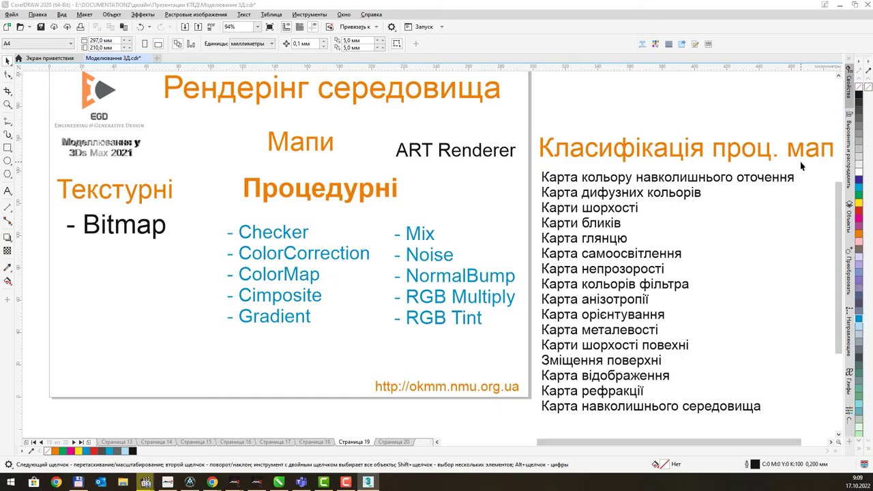
pyautogui.click(368, 481)
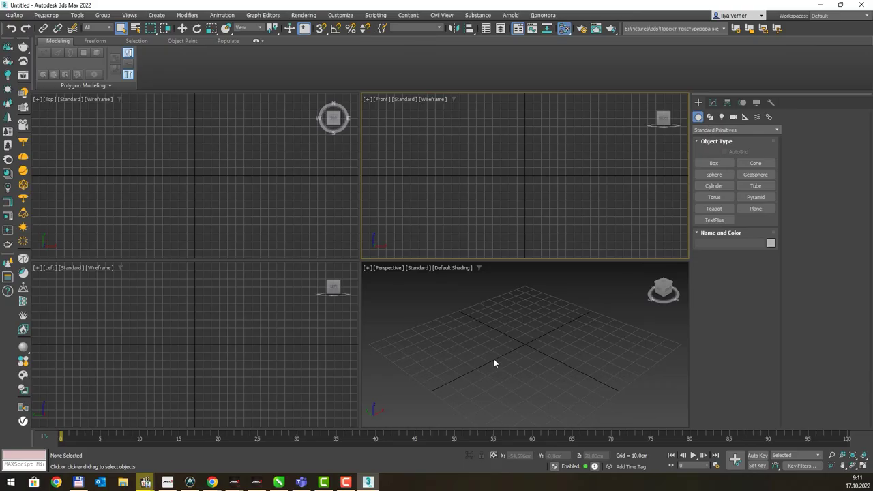
# Activate the Perspective viewport and open the Slate Material Editor with M on an empty canvas.
pyautogui.click(492, 339)
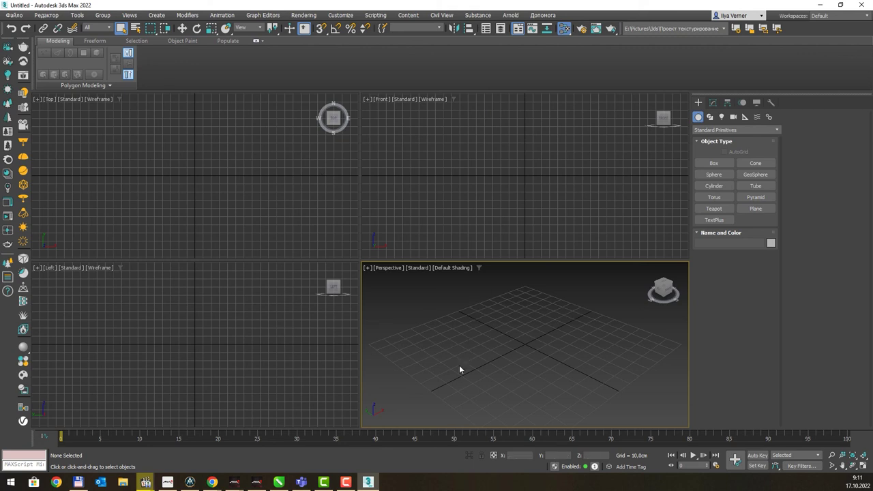
pyautogui.press('m')
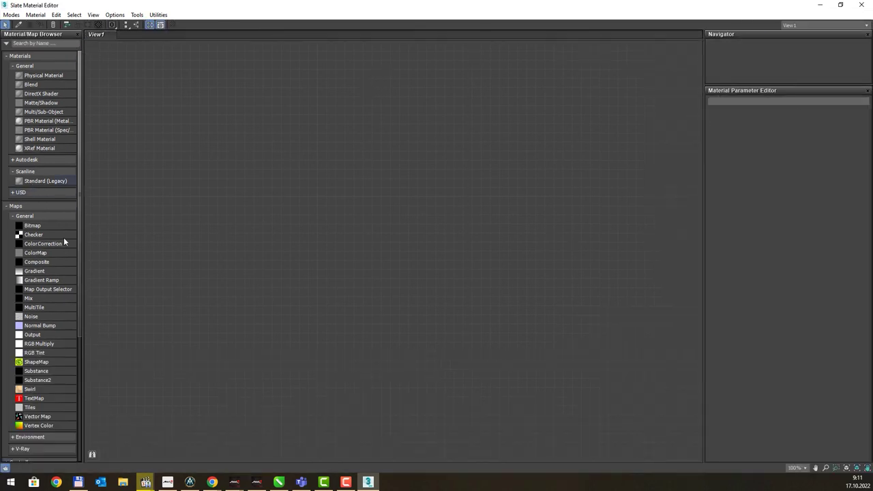
# Load the cubes image into a Bitmap node and wire it into a new Color Correction map.
pyautogui.moveTo(32, 225); pyautogui.dragTo(189, 191)
pyautogui.doubleClick(198, 156)
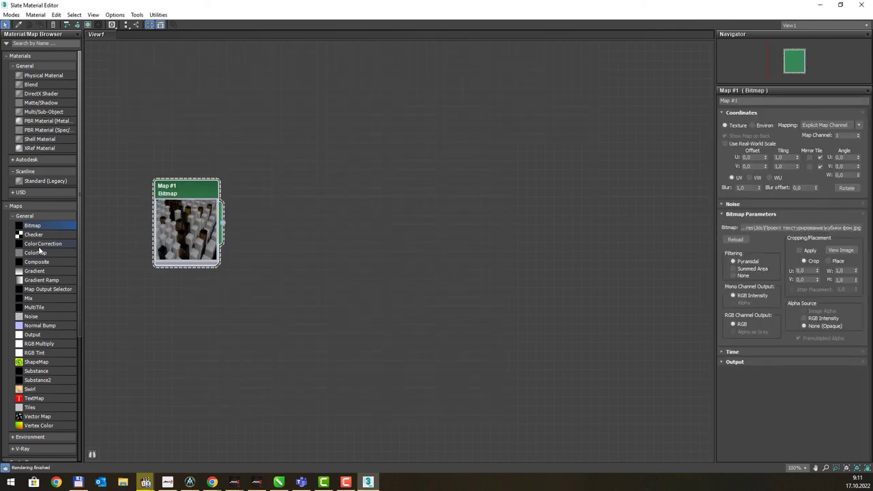
pyautogui.moveTo(41, 244); pyautogui.dragTo(269, 223)
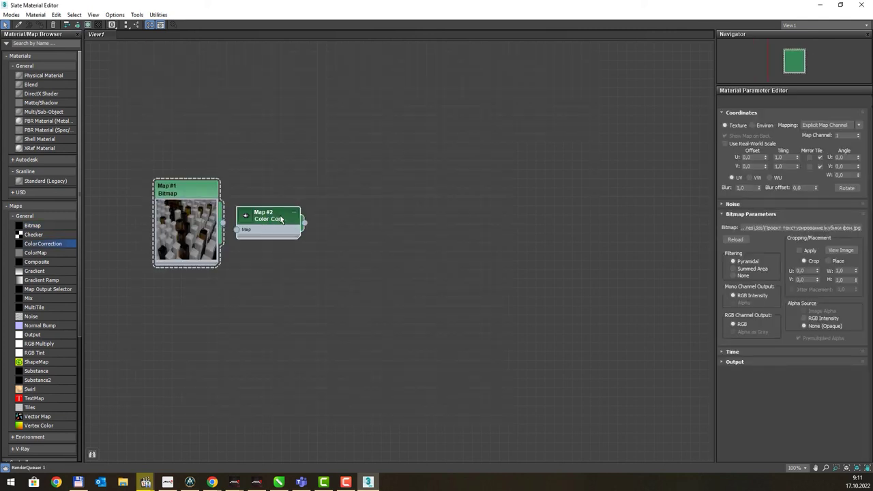
pyautogui.doubleClick(270, 222)
pyautogui.scroll(5, 271, 223)
pyautogui.moveTo(293, 205); pyautogui.dragTo(327, 187)
pyautogui.moveTo(183, 225)
pyautogui.mouseDown()
pyautogui.moveTo(243, 224)
pyautogui.moveTo(227, 170)
pyautogui.mouseUp()
pyautogui.click(262, 204)
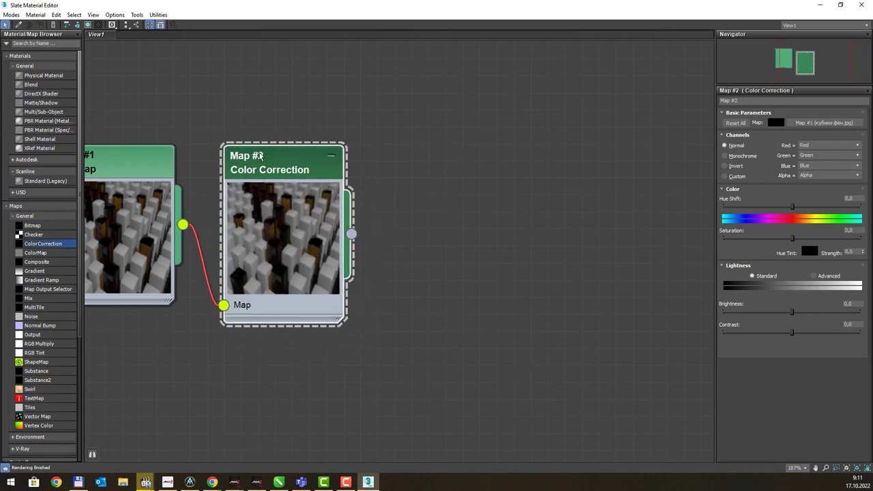
# Try alpha, then blue, as the red channel source, with a Reset All in between.
pyautogui.click(836, 145)
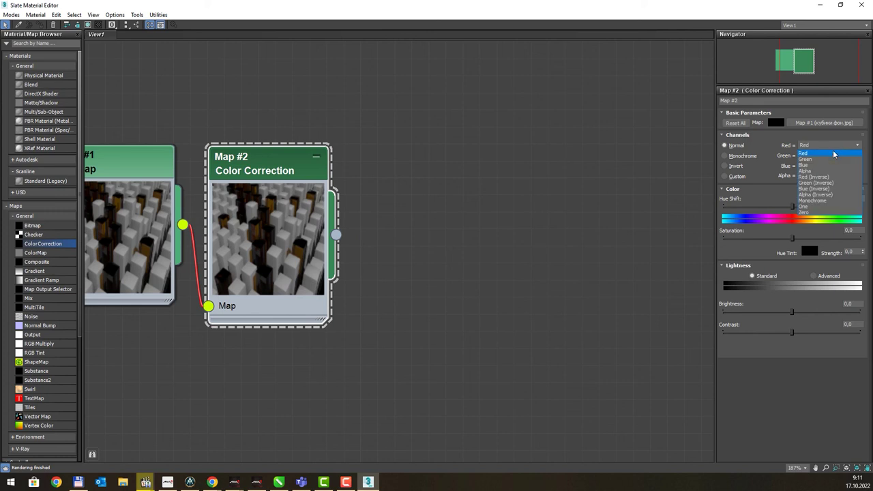
pyautogui.click(822, 173)
pyautogui.click(831, 138)
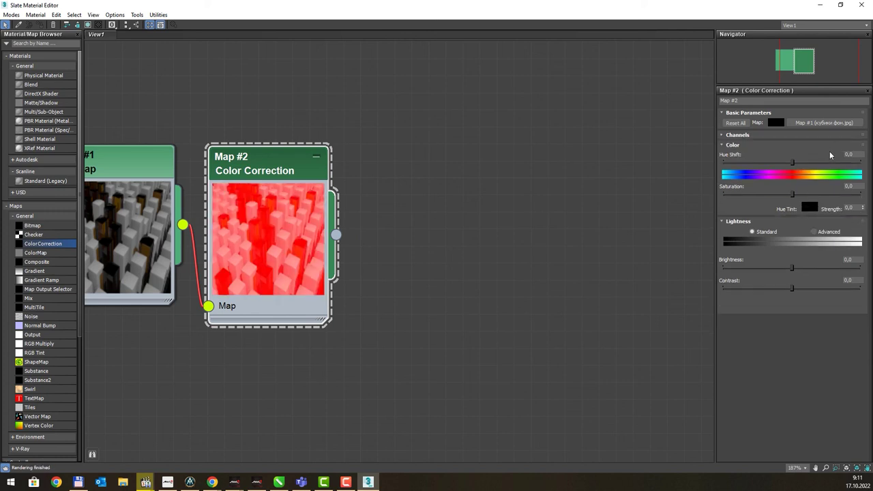
pyautogui.click(735, 123)
pyautogui.click(727, 135)
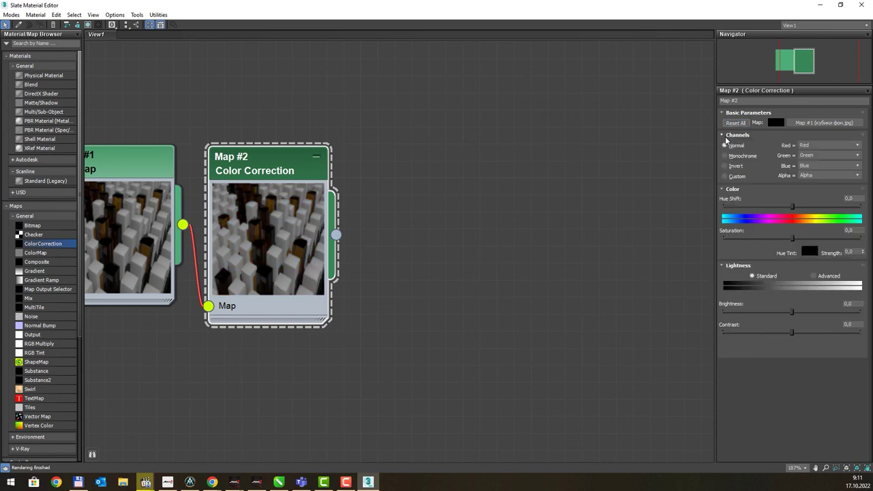
pyautogui.click(837, 145)
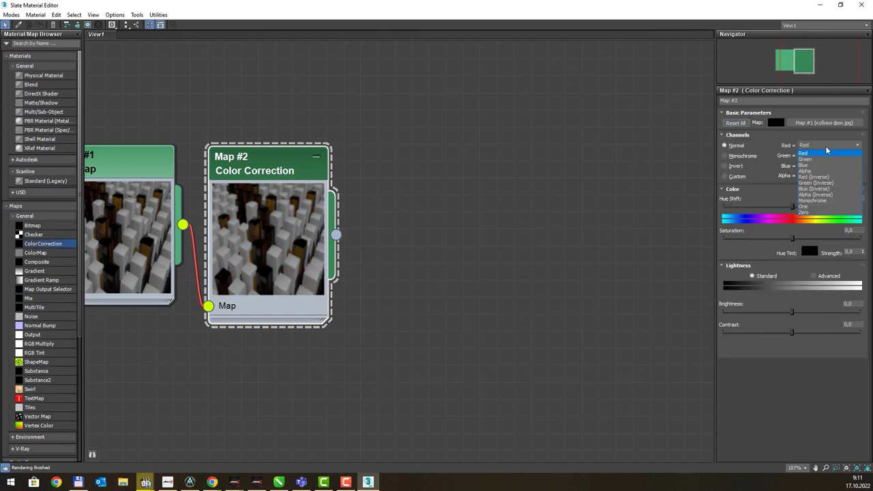
pyautogui.click(818, 161)
pyautogui.press('l')
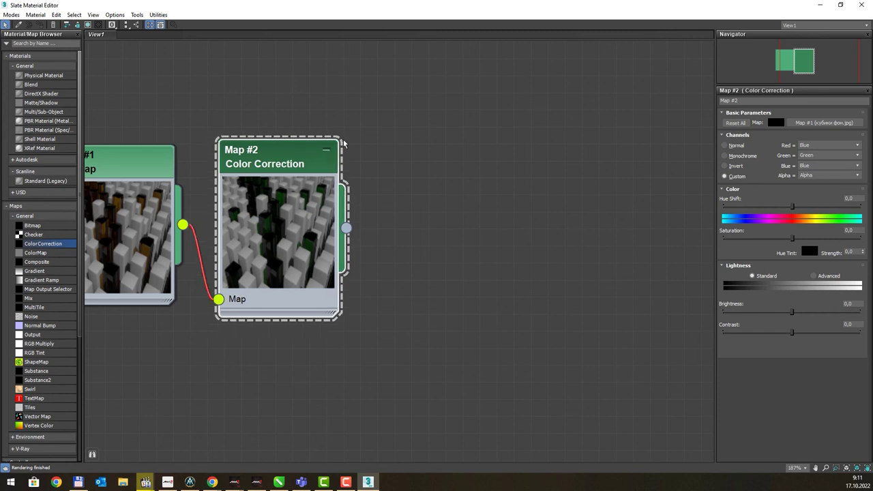
pyautogui.moveTo(115, 161)
pyautogui.mouseDown()
pyautogui.moveTo(199, 123)
pyautogui.moveTo(209, 160)
pyautogui.mouseUp()
pyautogui.moveTo(398, 138); pyautogui.dragTo(398, 174)
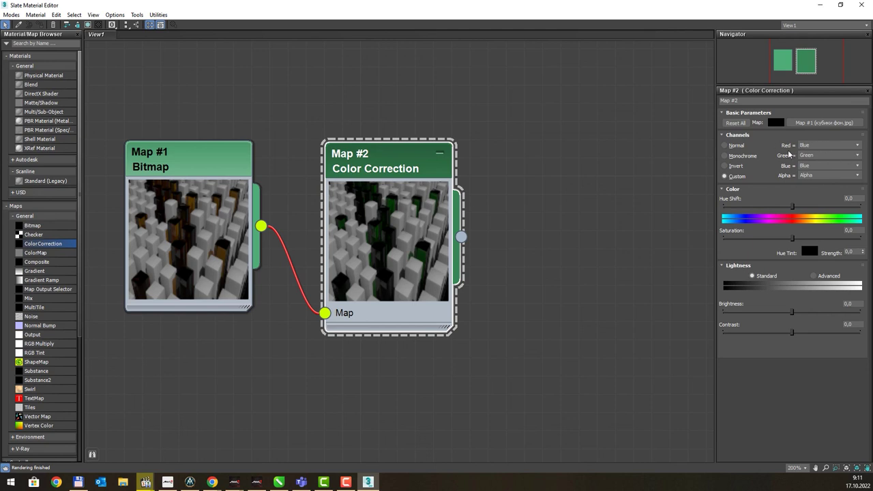
# Try inverted green, monochrome and blue as red channel sources, then return red to red.
pyautogui.click(813, 146)
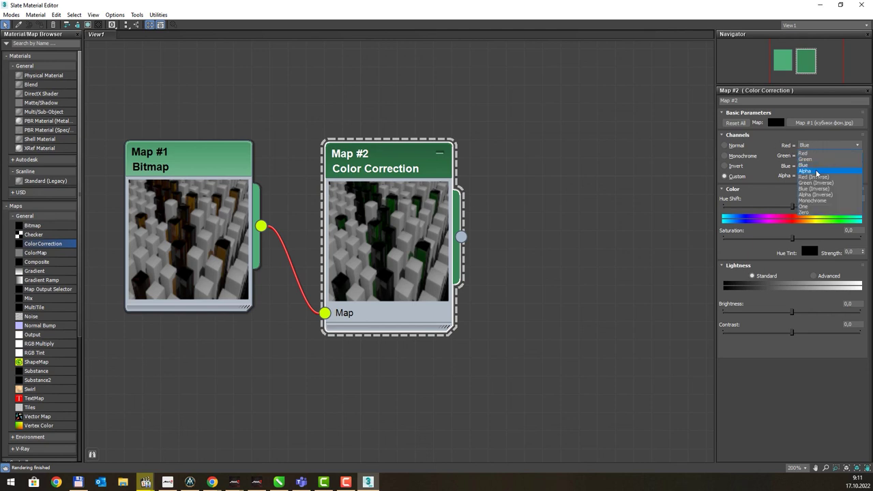
pyautogui.click(820, 160)
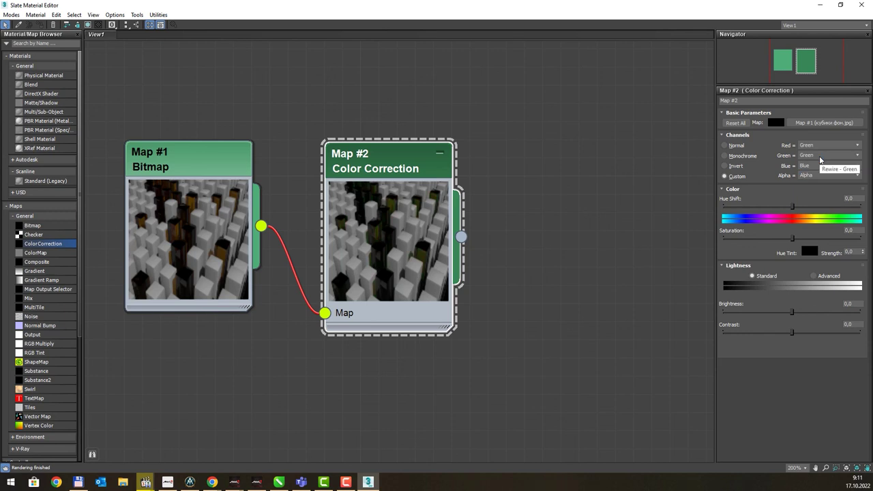
pyautogui.click(819, 142)
pyautogui.click(817, 153)
pyautogui.click(819, 146)
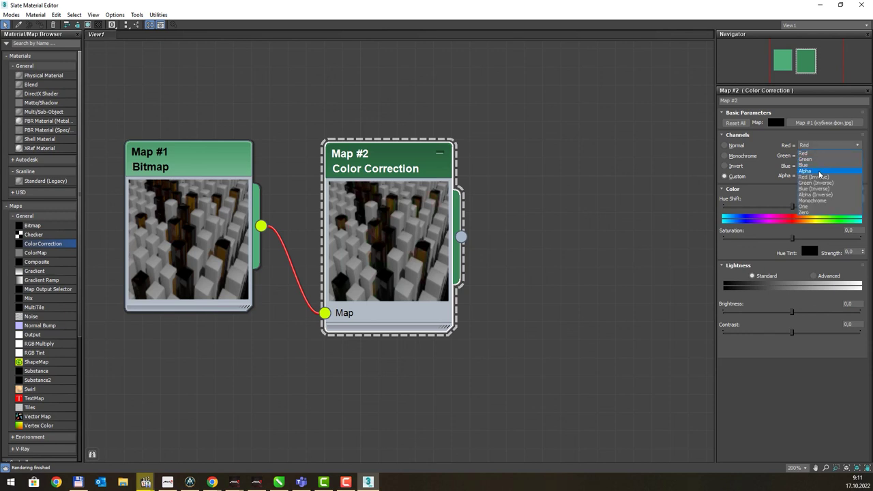
pyautogui.click(818, 181)
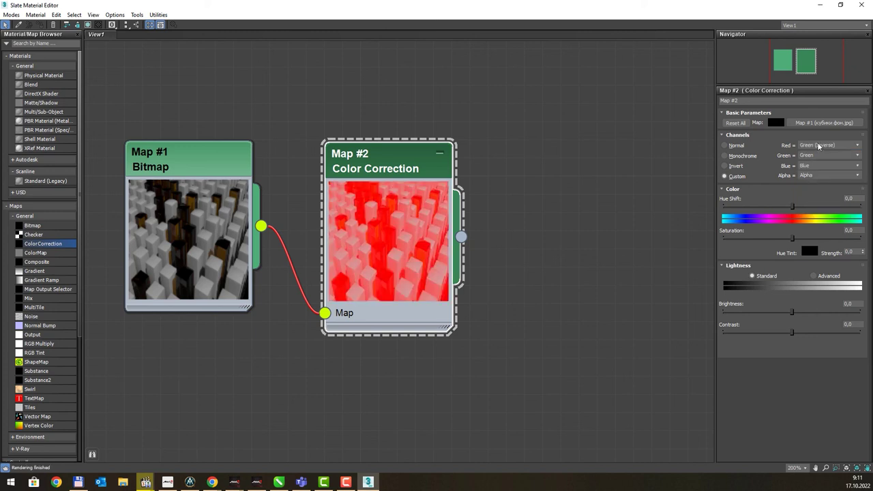
pyautogui.click(826, 145)
pyautogui.click(818, 200)
pyautogui.click(822, 146)
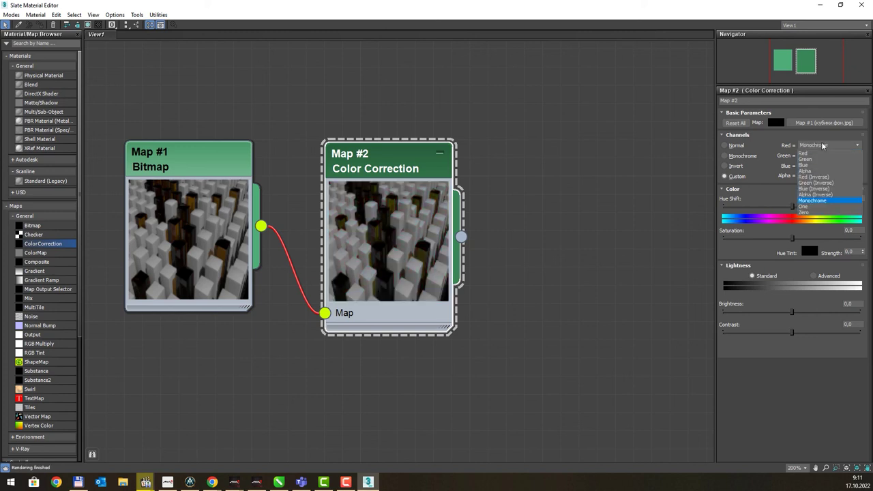
pyautogui.click(817, 167)
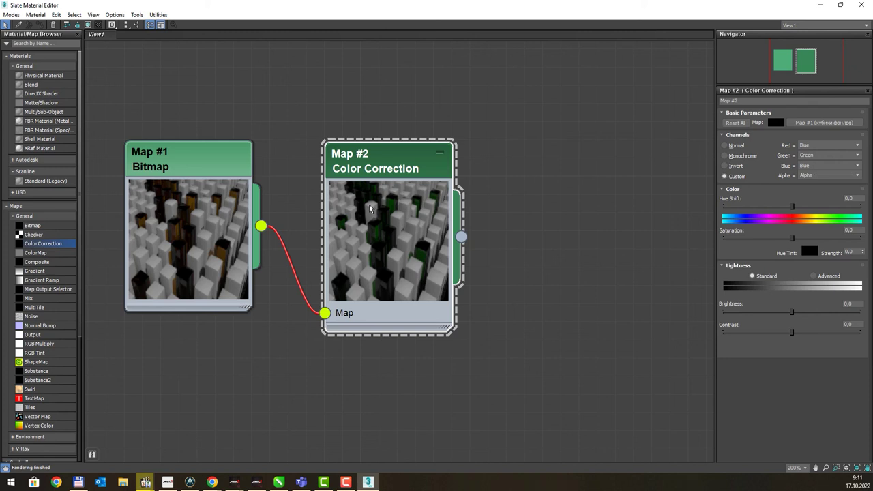
pyautogui.click(824, 145)
pyautogui.click(818, 152)
# After briefly testing green as the red source, set all channels to Monochrome for a greyscale preview.
pyautogui.click(738, 145)
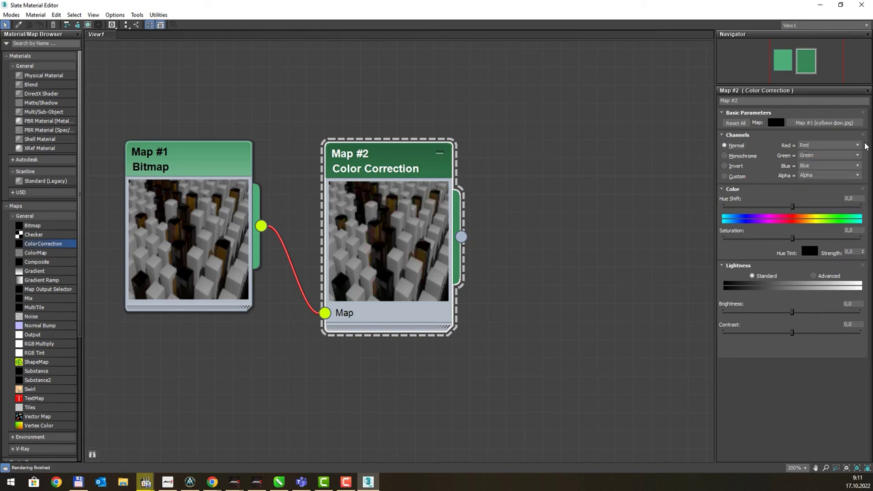
pyautogui.click(828, 146)
pyautogui.click(824, 159)
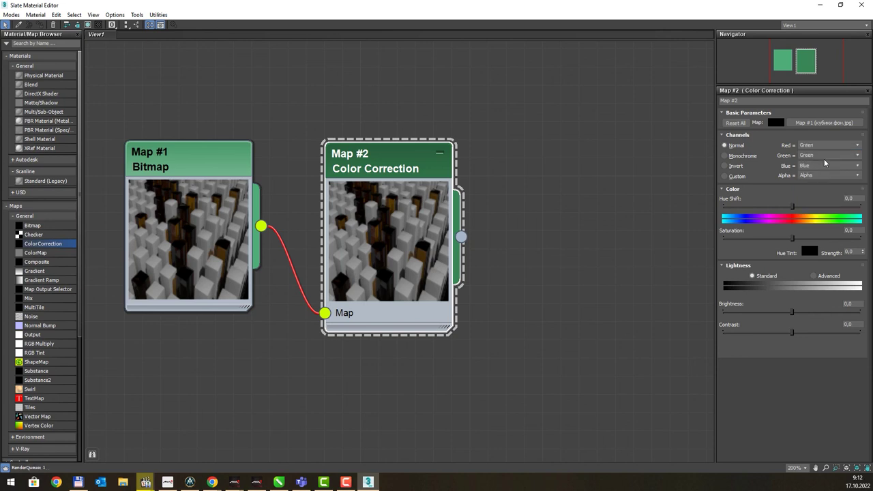
pyautogui.click(724, 146)
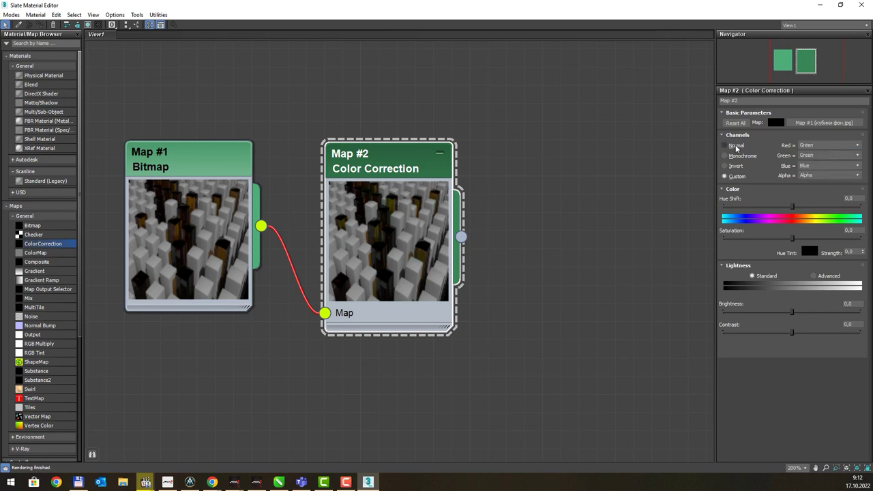
pyautogui.click(813, 147)
pyautogui.click(810, 161)
pyautogui.click(727, 145)
pyautogui.click(815, 144)
pyautogui.click(814, 153)
pyautogui.click(732, 156)
pyautogui.moveTo(405, 151); pyautogui.dragTo(405, 132)
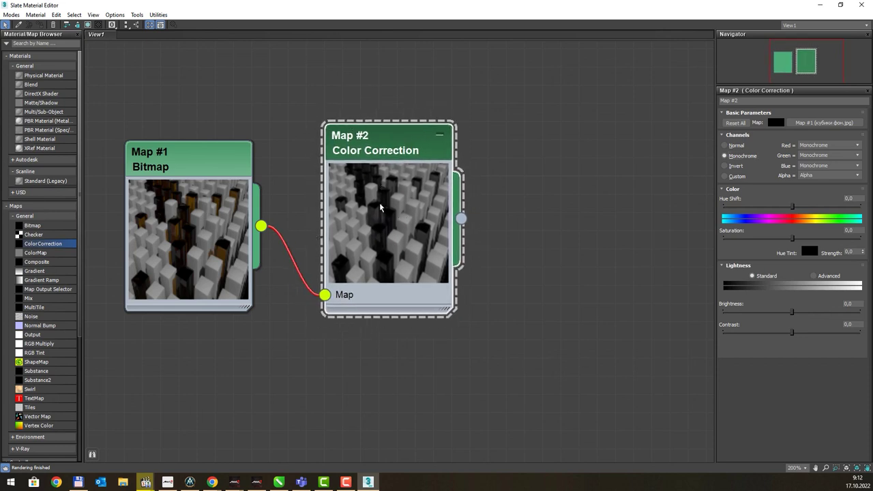
# After trying Invert, take Color Correction's green channel from blue so the cubes turn red.
pyautogui.click(737, 169)
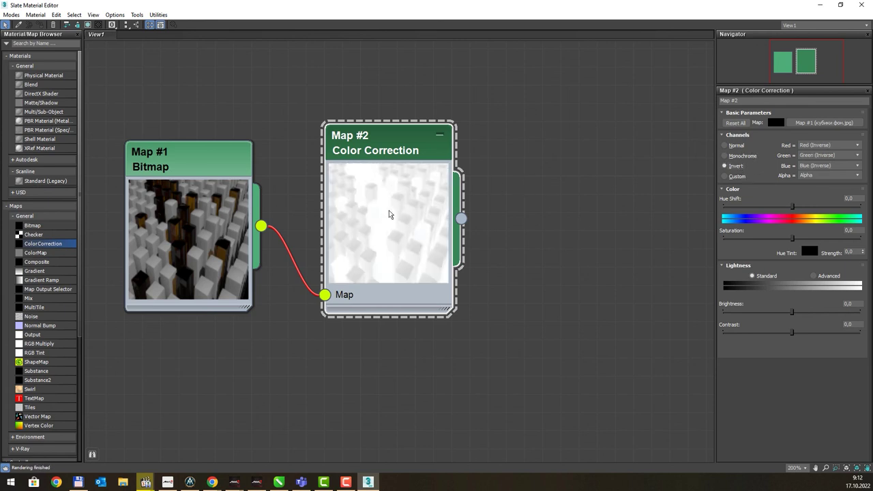
pyautogui.click(745, 175)
pyautogui.click(737, 144)
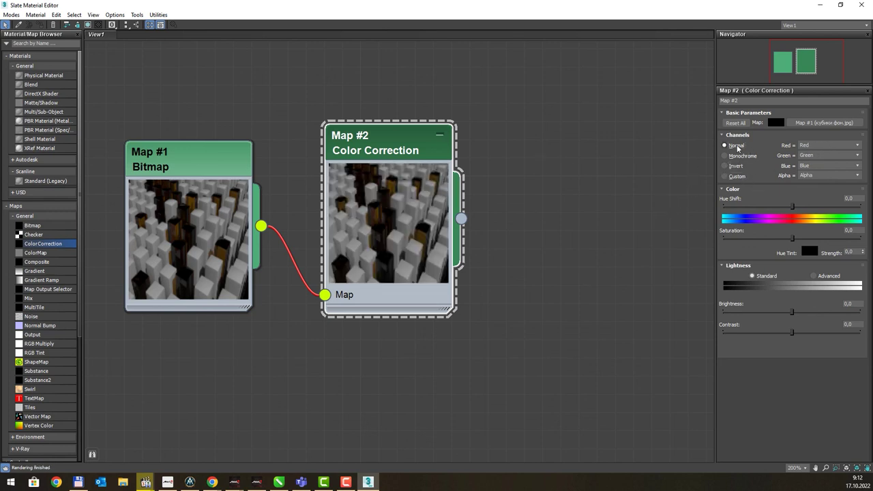
pyautogui.click(829, 155)
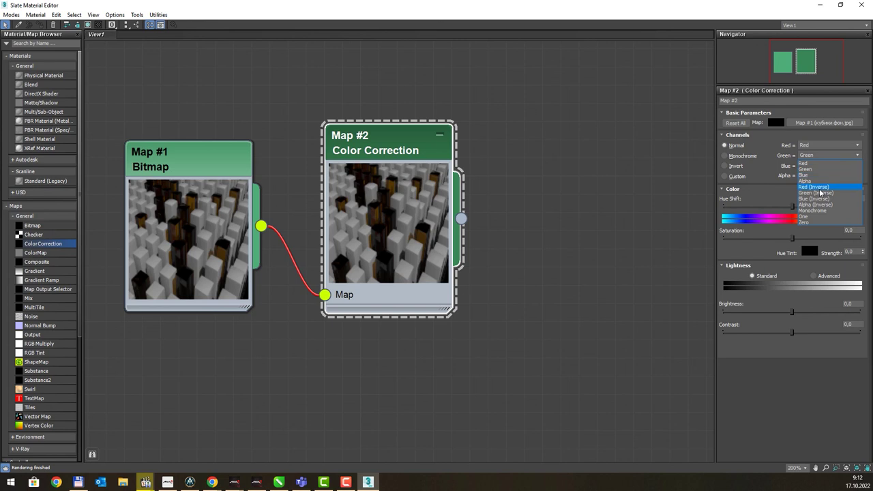
pyautogui.click(821, 176)
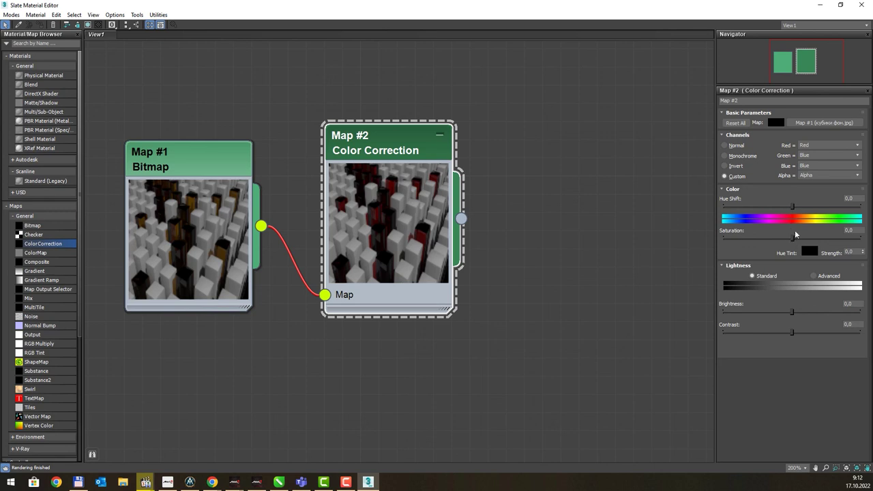
# Reset Color Correction and set Hue Shift to 79,535, turning the dark cubes green.
pyautogui.moveTo(792, 206)
pyautogui.moveTo(792, 206)
pyautogui.mouseDown()
pyautogui.moveTo(743, 207)
pyautogui.moveTo(768, 205)
pyautogui.mouseUp()
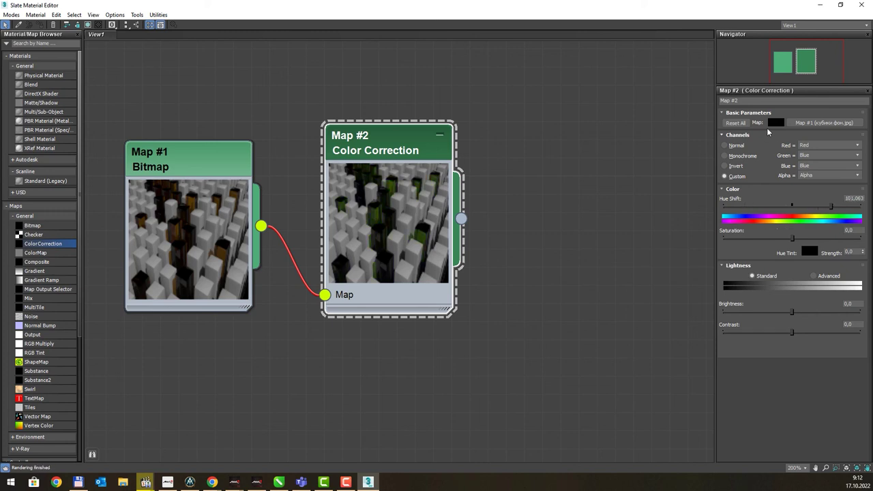
pyautogui.click(736, 123)
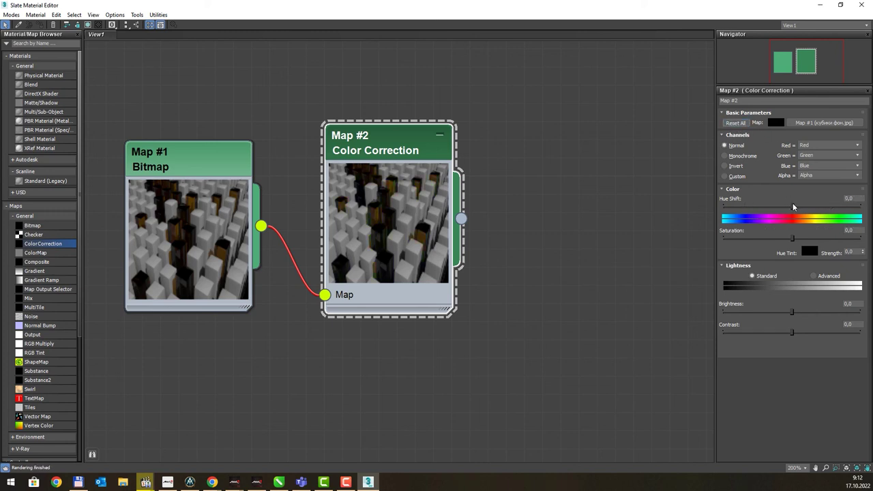
pyautogui.moveTo(792, 206)
pyautogui.mouseDown()
pyautogui.moveTo(744, 206)
pyautogui.moveTo(845, 206)
pyautogui.moveTo(823, 206)
pyautogui.mouseUp()
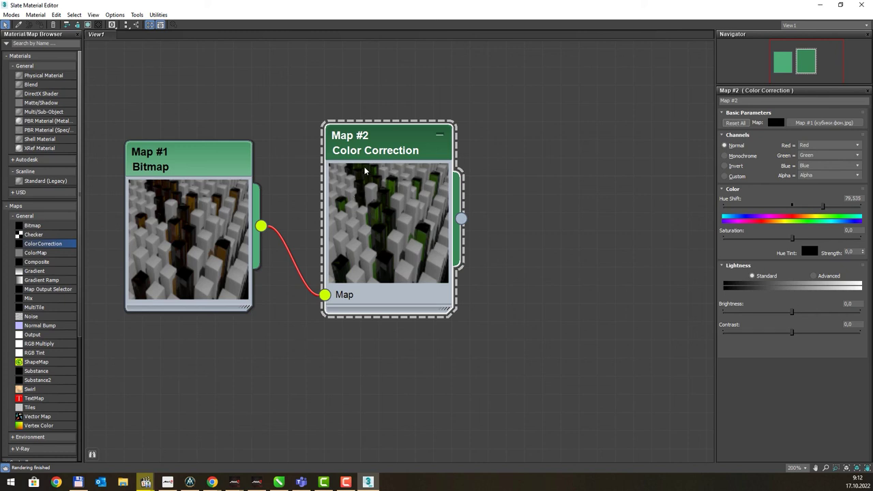
pyautogui.moveTo(365, 171); pyautogui.dragTo(583, 153)
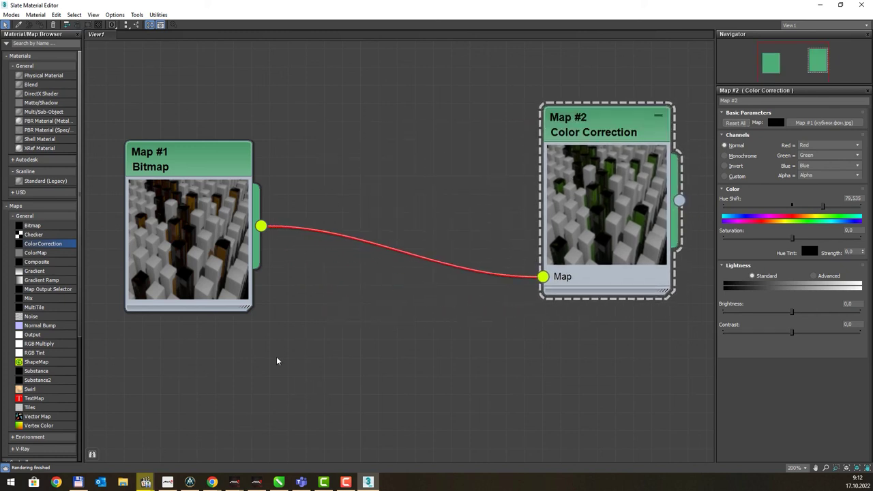
pyautogui.click(36, 235)
# Load 70287-2114.jpg from Pictures > 3ds > textures > зелень as Bitmap Map #3.
pyautogui.click(40, 226)
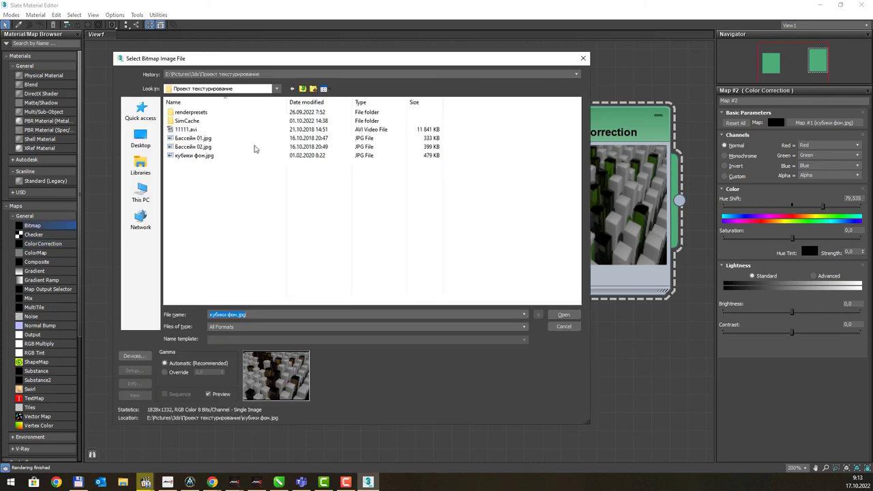
pyautogui.click(145, 140)
pyautogui.click(151, 192)
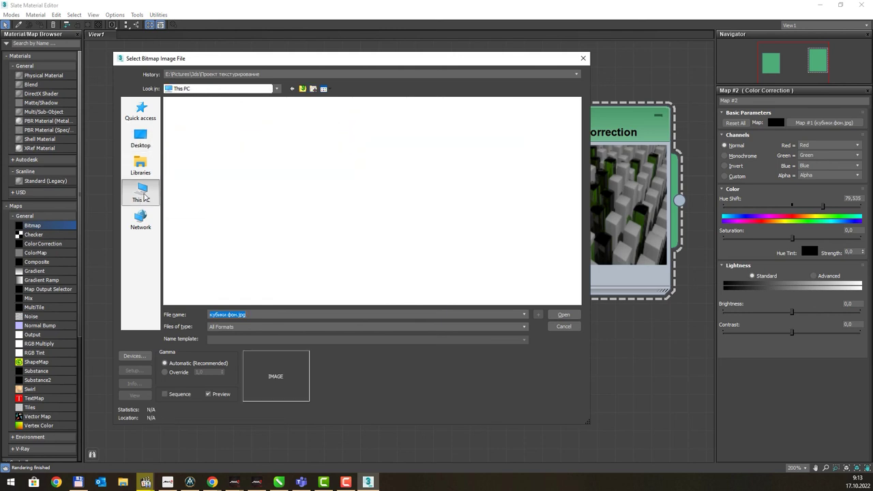
pyautogui.doubleClick(424, 133)
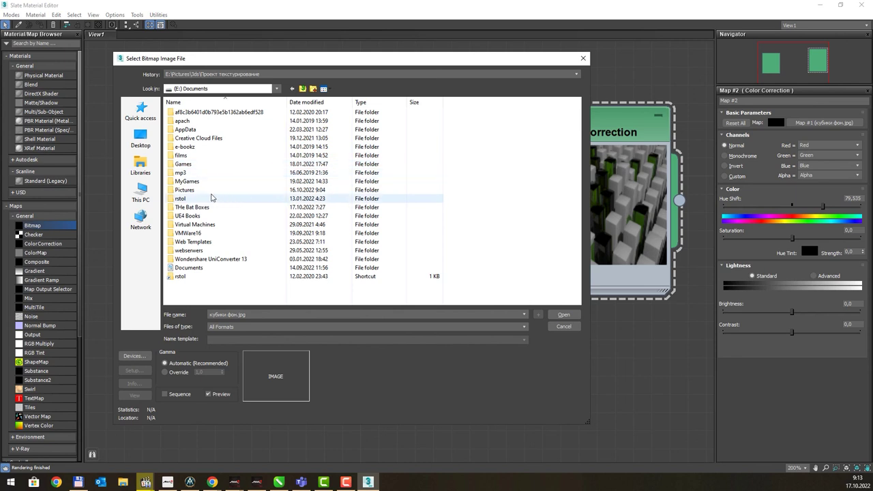
pyautogui.doubleClick(205, 190)
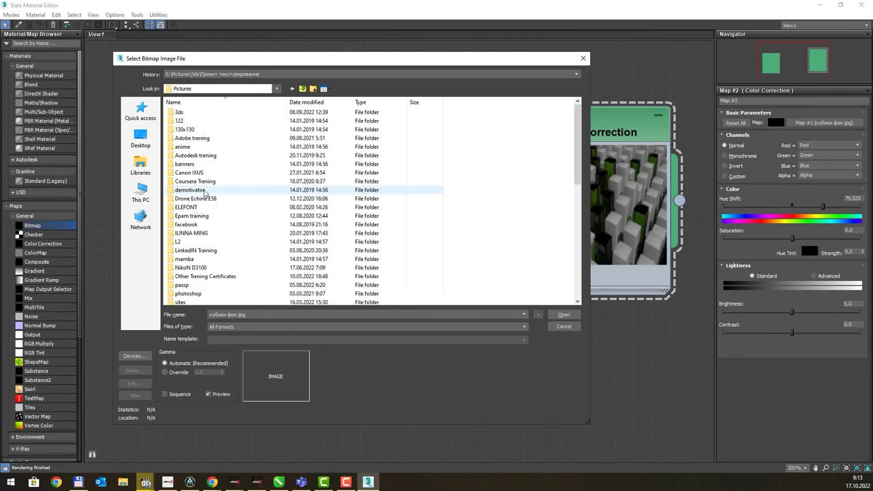
pyautogui.doubleClick(182, 113)
pyautogui.doubleClick(188, 129)
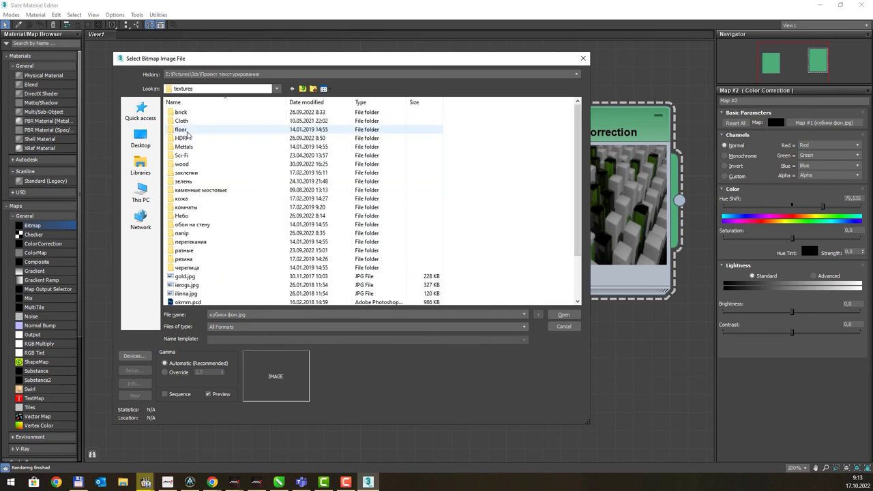
pyautogui.doubleClick(202, 184)
pyautogui.click(230, 136)
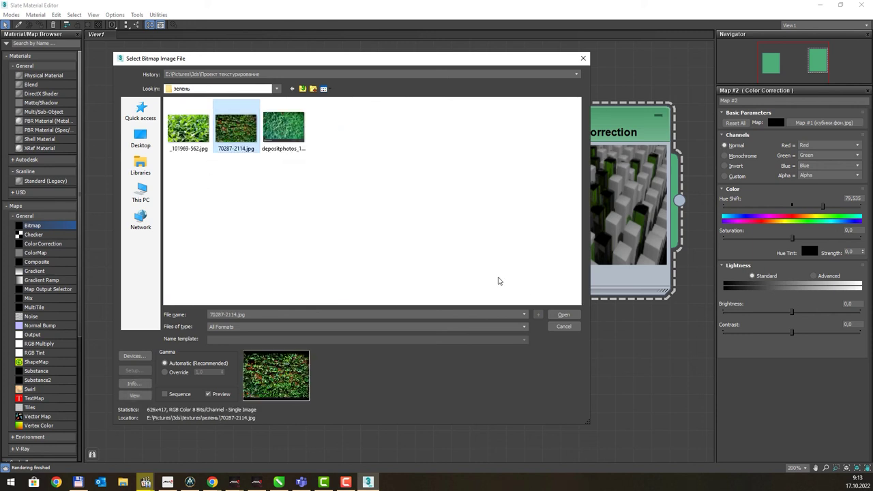
pyautogui.click(562, 315)
# Add Color Correction Map #4 and wire the greenery Bitmap Map #3 into its Map input.
pyautogui.click(311, 327)
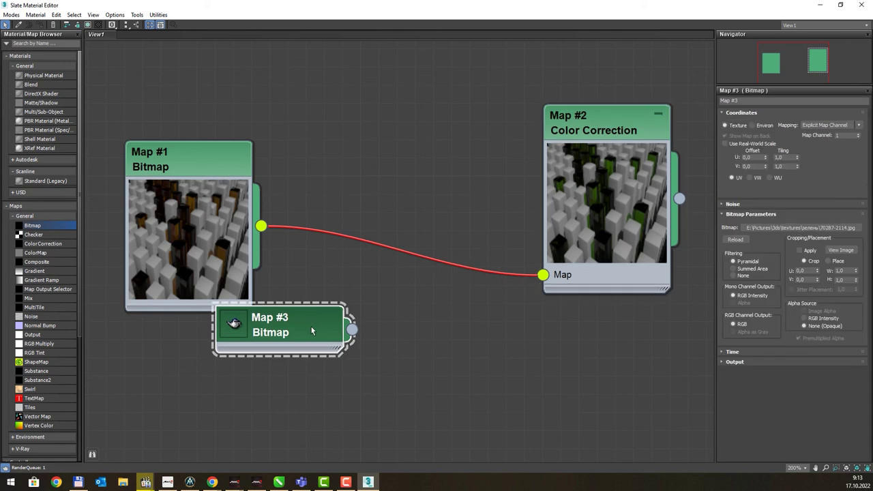
pyautogui.moveTo(311, 326); pyautogui.dragTo(217, 393)
pyautogui.doubleClick(141, 393)
pyautogui.moveTo(396, 311); pyautogui.dragTo(403, 165, button='middle')
pyautogui.click(65, 243)
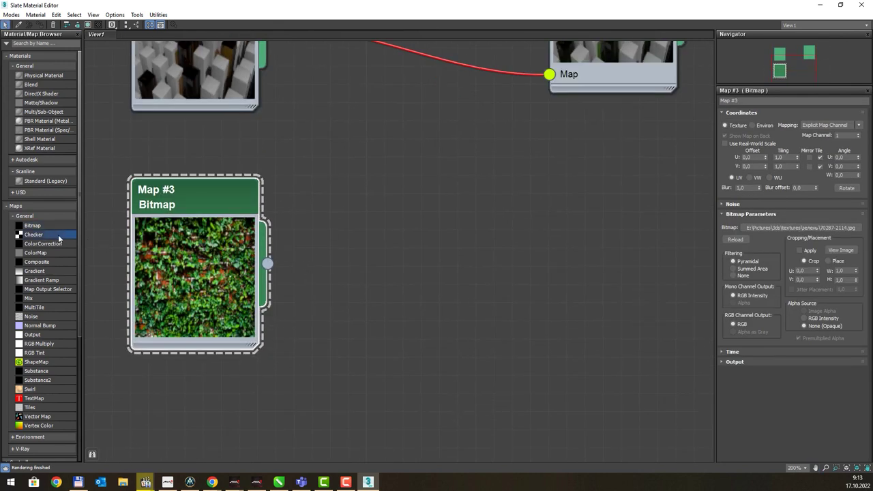
pyautogui.click(414, 247)
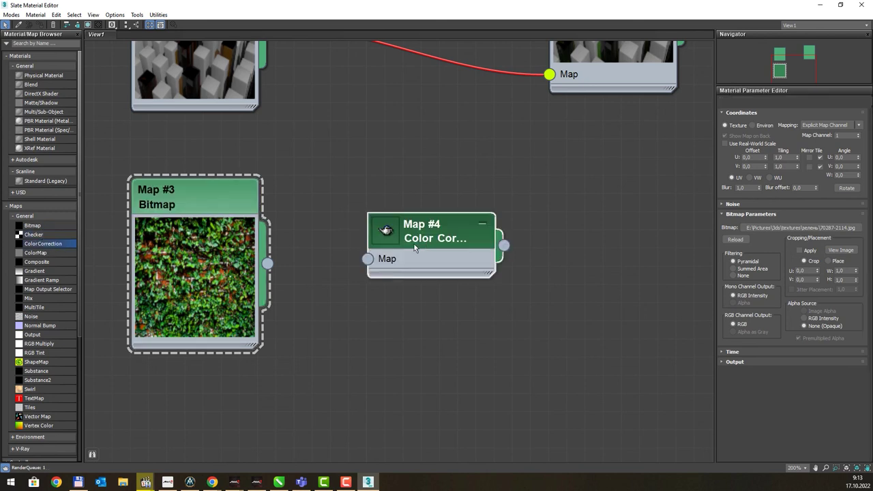
pyautogui.moveTo(368, 259); pyautogui.dragTo(267, 262)
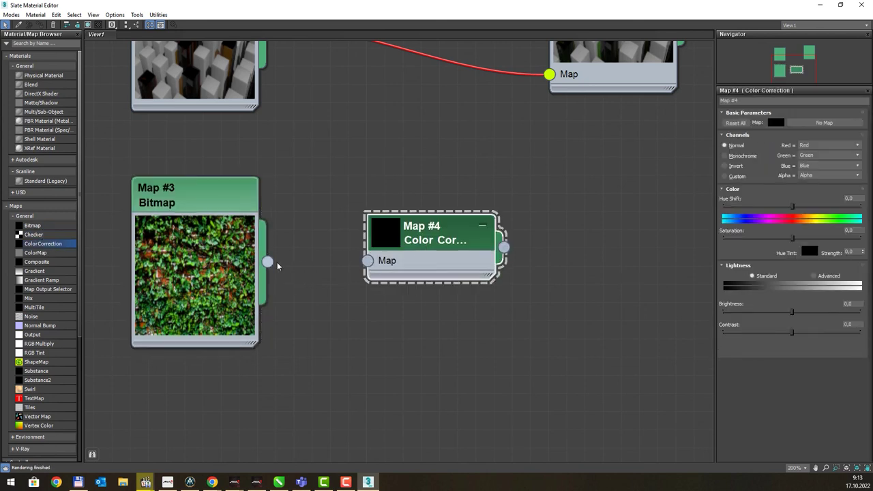
pyautogui.doubleClick(392, 235)
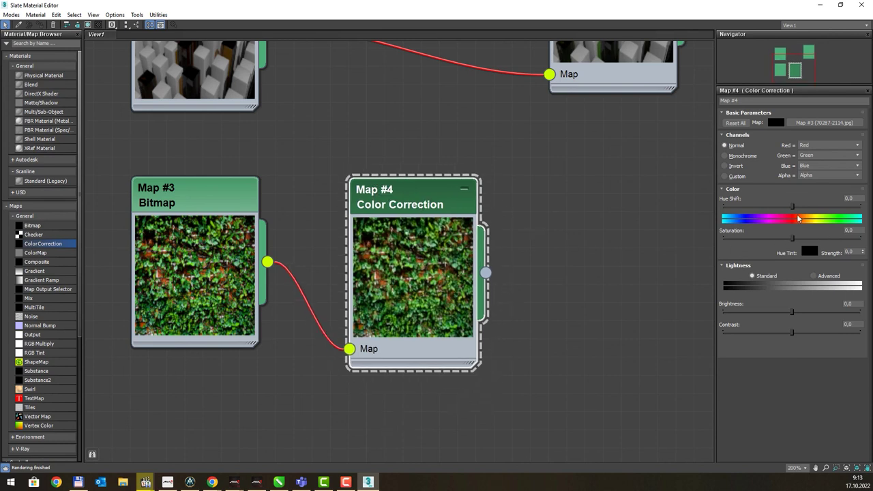
# Shift Map #4's hue to about 157 and place the node under Map #2.
pyautogui.moveTo(792, 206)
pyautogui.mouseDown()
pyautogui.moveTo(758, 206)
pyautogui.moveTo(853, 207)
pyautogui.mouseUp()
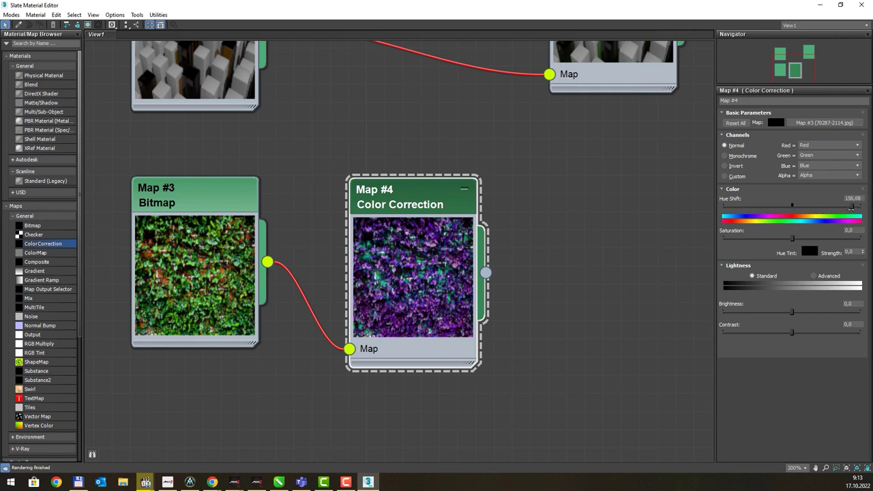
pyautogui.moveTo(416, 179); pyautogui.dragTo(471, 171)
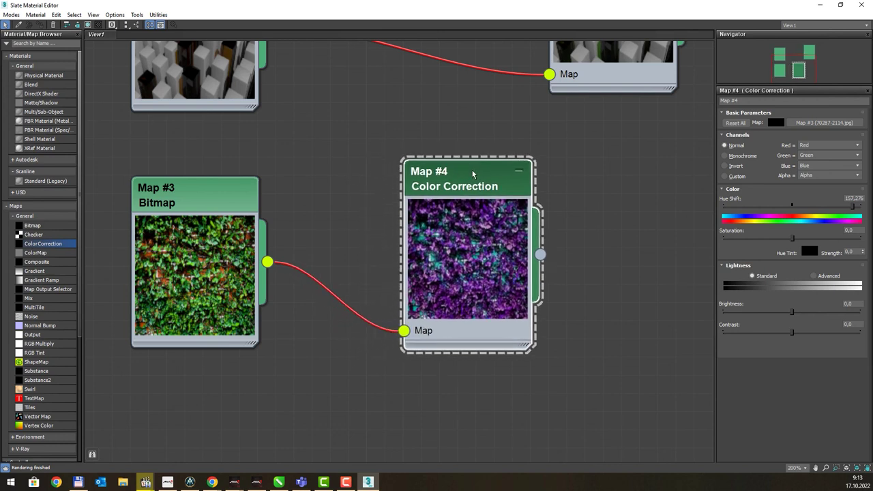
pyautogui.scroll(-1, 354, 232)
pyautogui.scroll(-2, 353, 231)
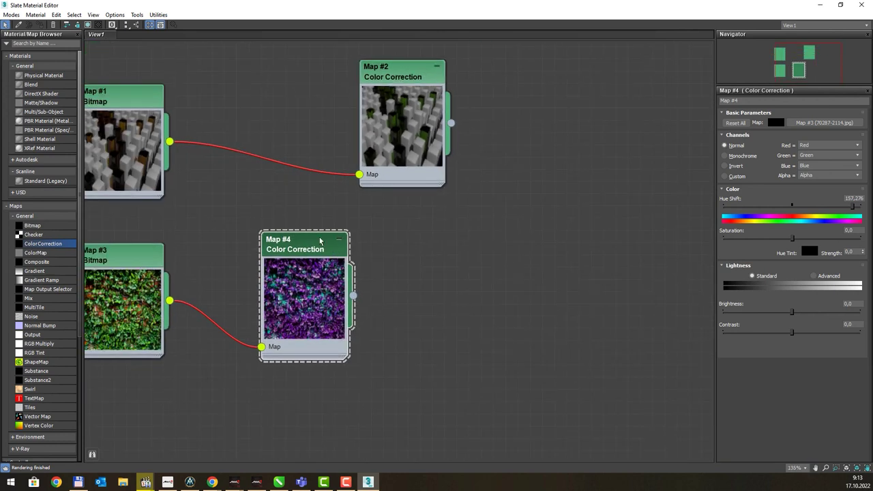
pyautogui.moveTo(321, 239); pyautogui.dragTo(421, 236)
pyautogui.moveTo(508, 226); pyautogui.dragTo(461, 233, button='middle')
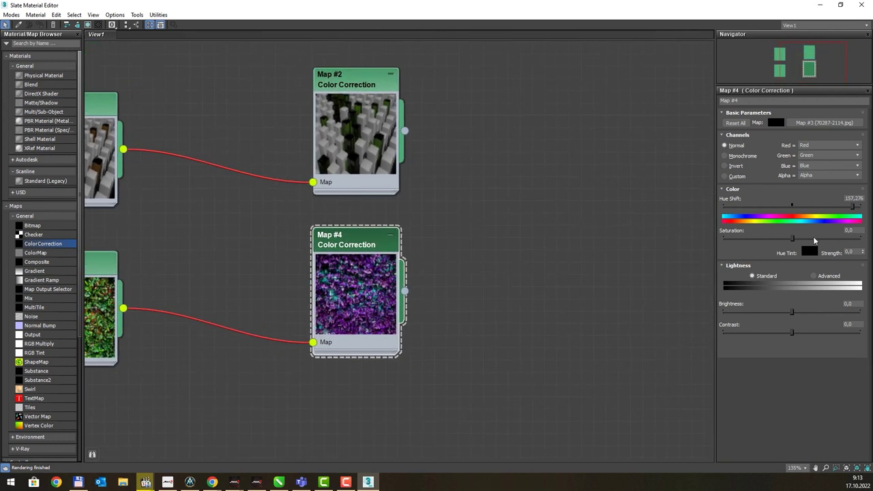
# Raise Map #4's saturation to about 77 and slightly adjust its brightness.
pyautogui.moveTo(769, 237); pyautogui.dragTo(725, 238)
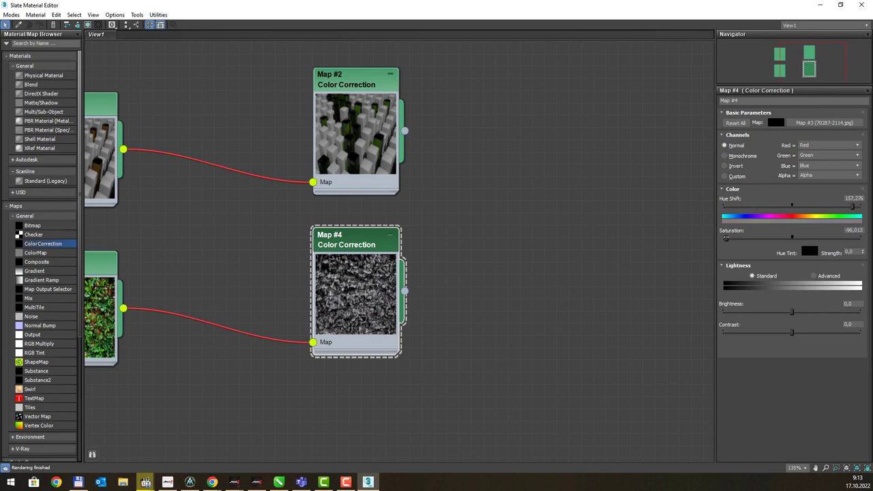
pyautogui.moveTo(739, 237); pyautogui.dragTo(845, 239)
pyautogui.scroll(4, 422, 243)
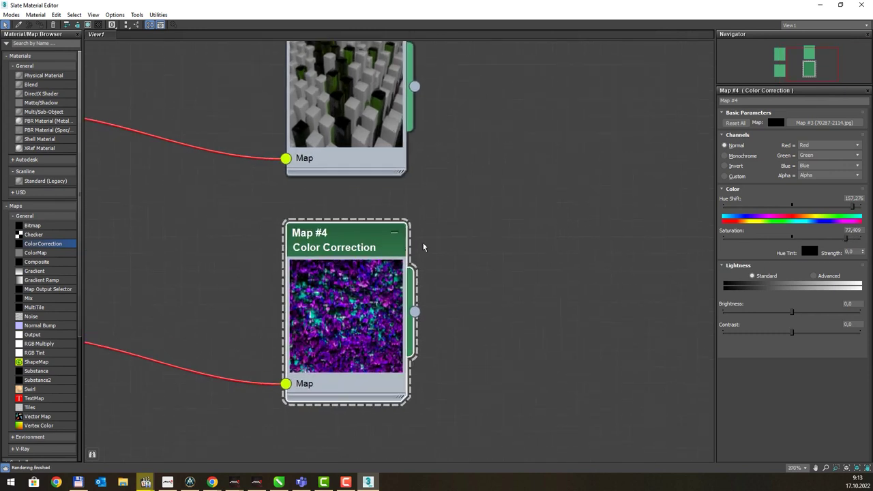
pyautogui.moveTo(448, 189); pyautogui.dragTo(471, 246, button='middle')
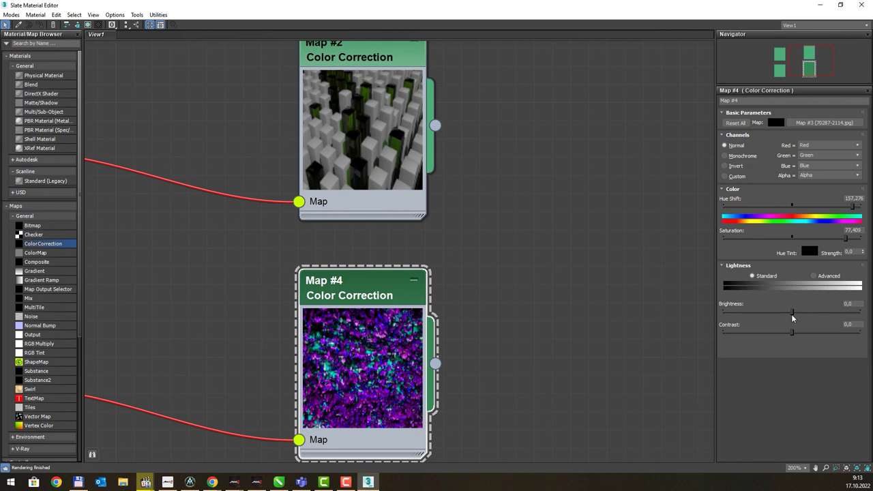
pyautogui.moveTo(791, 312)
pyautogui.moveTo(791, 312)
pyautogui.mouseDown()
pyautogui.moveTo(849, 342)
pyautogui.moveTo(791, 340)
pyautogui.mouseUp()
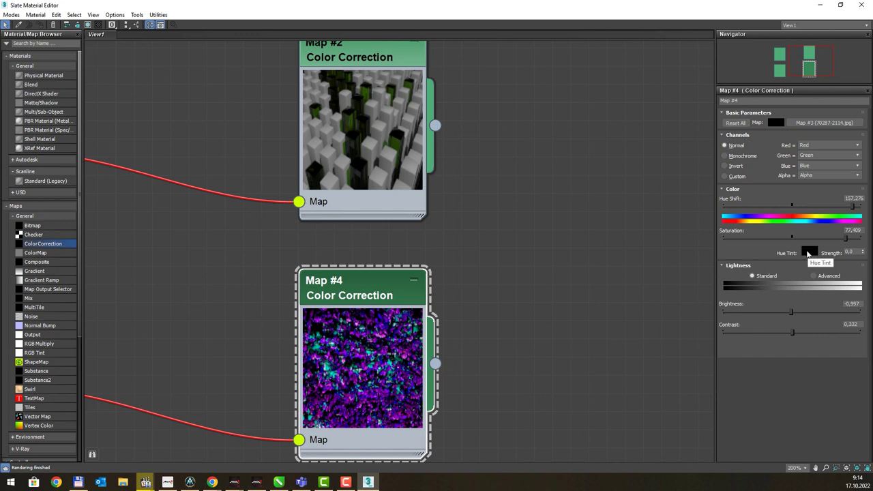
# Set Lightness to Advanced with Gain scale, testing overall and red gamma before restoring them.
pyautogui.click(813, 276)
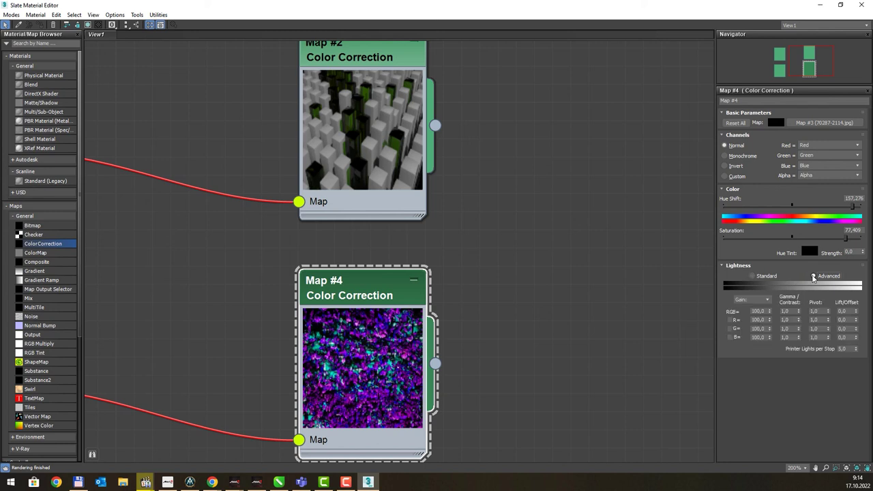
pyautogui.click(765, 277)
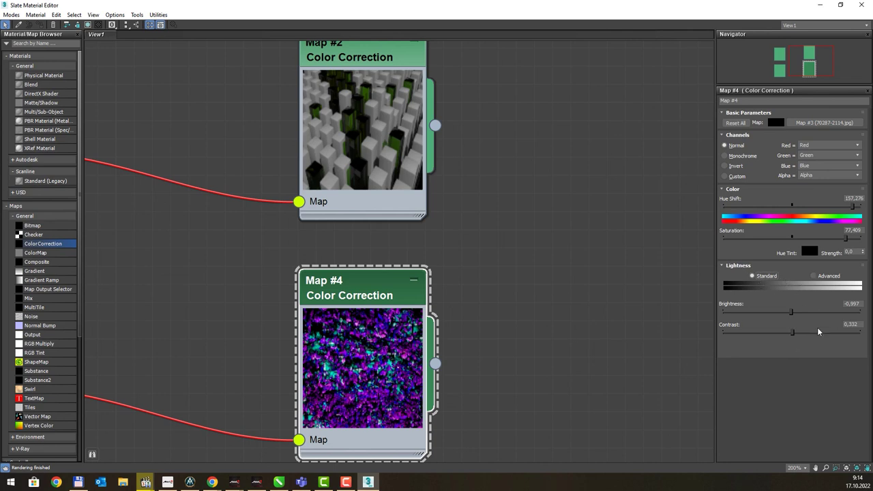
pyautogui.click(818, 276)
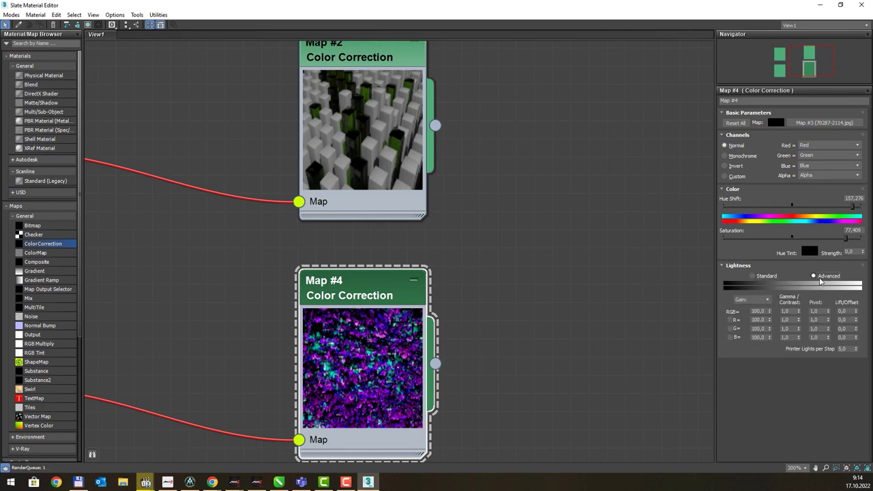
pyautogui.click(762, 300)
pyautogui.click(762, 307)
pyautogui.moveTo(800, 312); pyautogui.dragTo(801, 311)
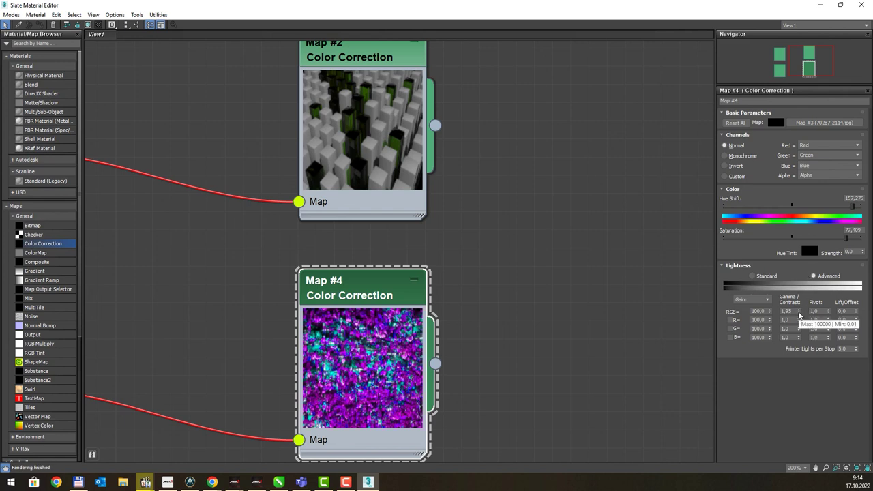
pyautogui.rightClick(799, 311)
pyautogui.rightClick(799, 311)
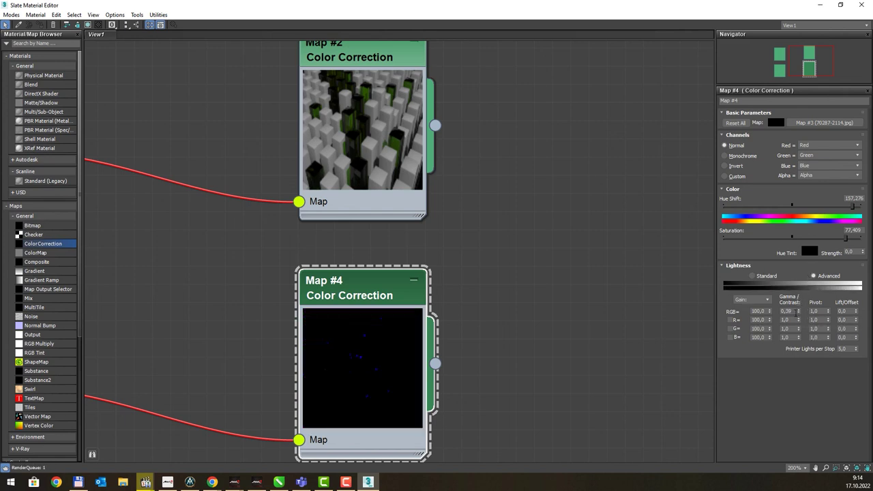
pyautogui.click(785, 320)
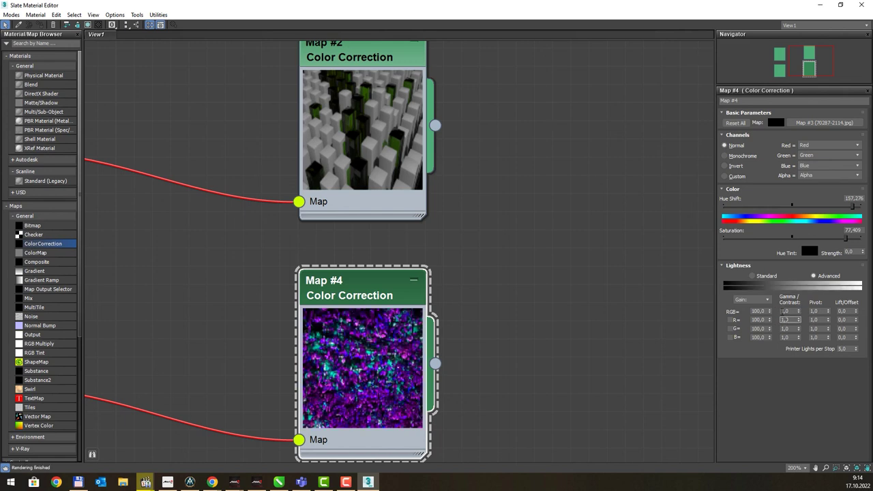
pyautogui.click(735, 320)
pyautogui.moveTo(798, 320)
pyautogui.mouseDown()
pyautogui.moveTo(804, 328)
pyautogui.moveTo(799, 308)
pyautogui.mouseUp()
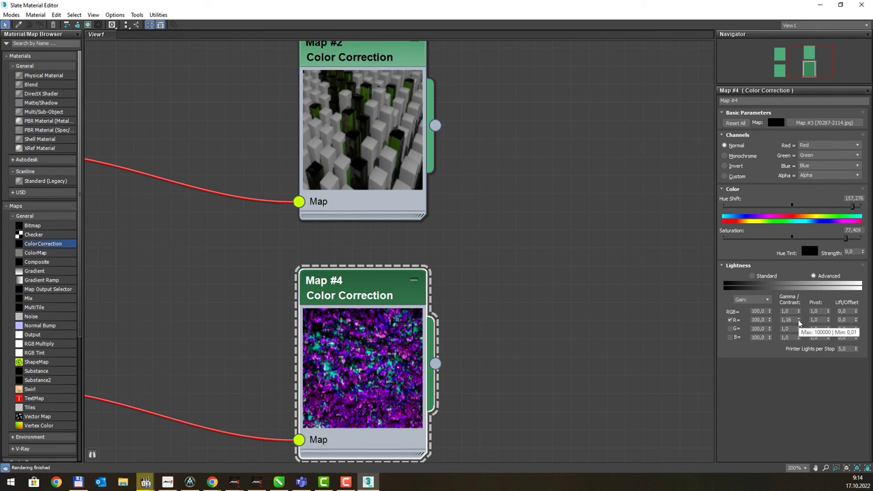
pyautogui.click(733, 321)
# Experiment with green-channel gamma, then return it to 1,0 and disable the green adjustment.
pyautogui.click(730, 329)
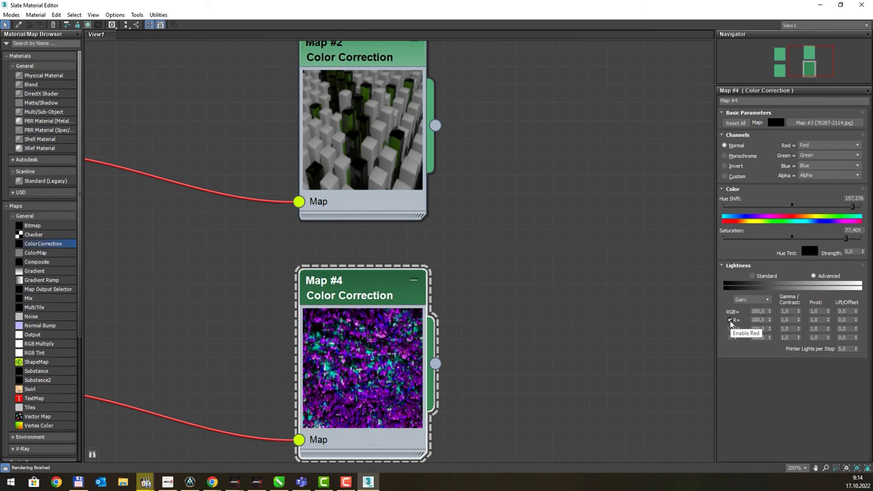
pyautogui.moveTo(798, 329); pyautogui.dragTo(795, 365)
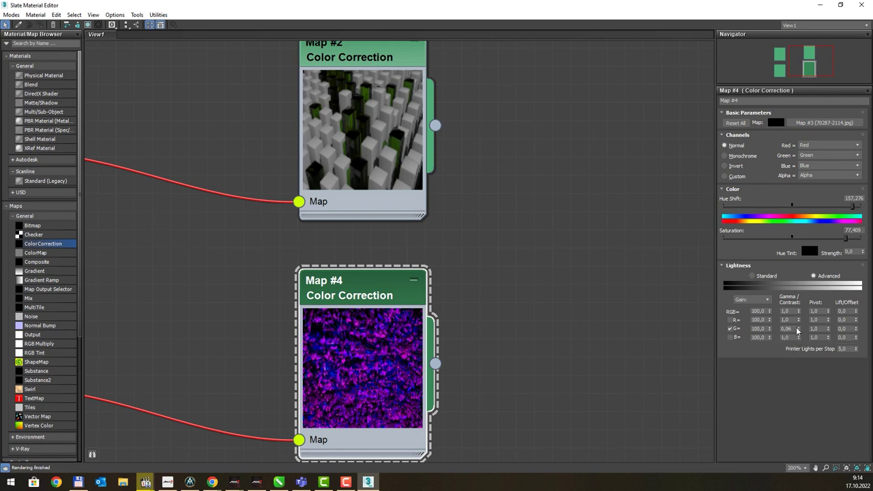
pyautogui.moveTo(797, 329); pyautogui.dragTo(836, 180)
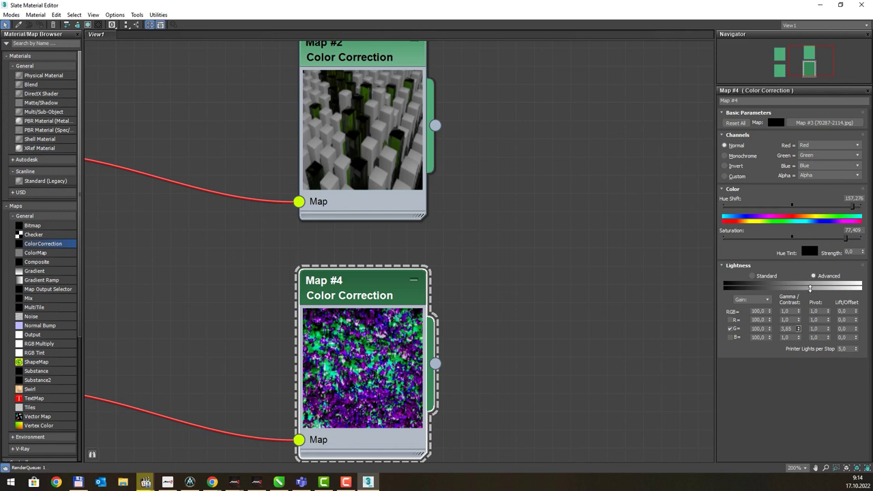
pyautogui.moveTo(801, 328); pyautogui.dragTo(818, 251)
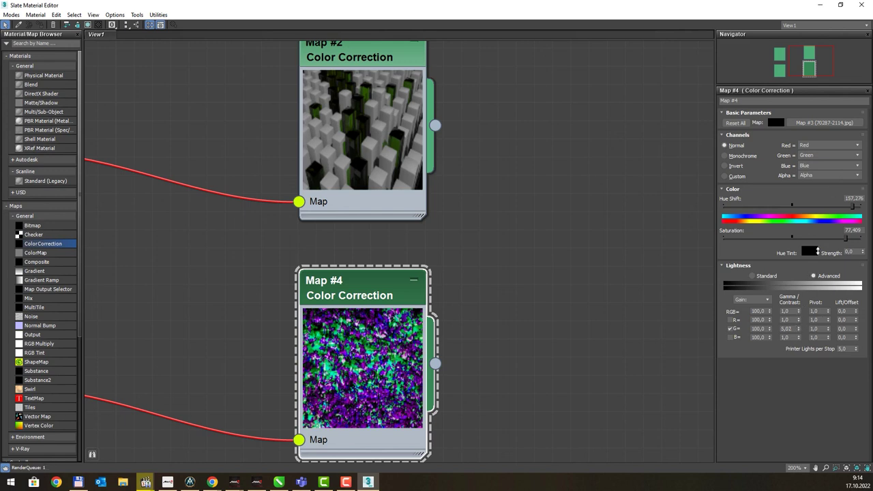
pyautogui.rightClick(797, 330)
pyautogui.doubleClick(786, 329)
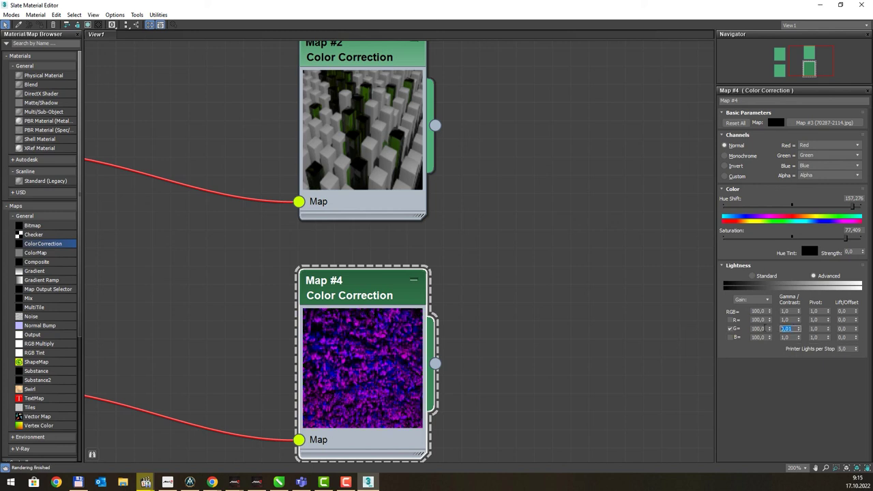
pyautogui.write('1')
pyautogui.press('Return')
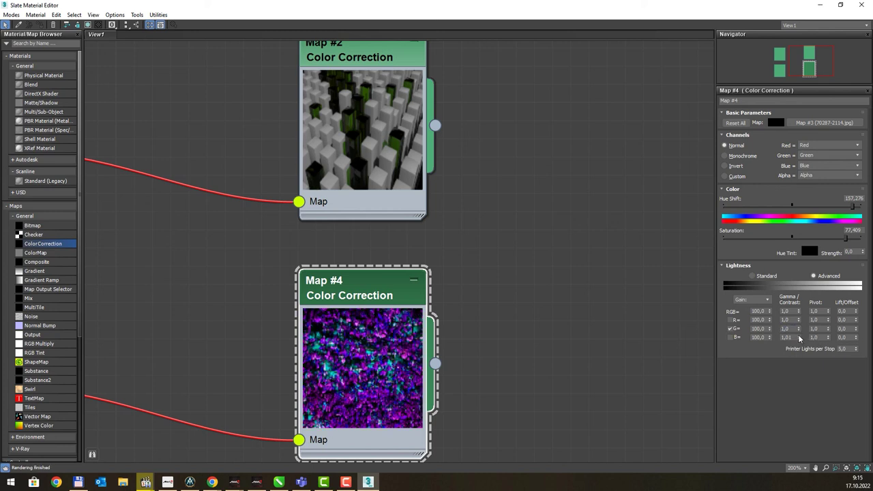
pyautogui.click(728, 329)
pyautogui.moveTo(364, 283); pyautogui.dragTo(372, 292)
# Add Physical Material #25 with Map #4 as its Base Color, then minimize the editor.
pyautogui.scroll(-3, 359, 259)
pyautogui.scroll(-3, 359, 259)
pyautogui.scroll(-1, 363, 272)
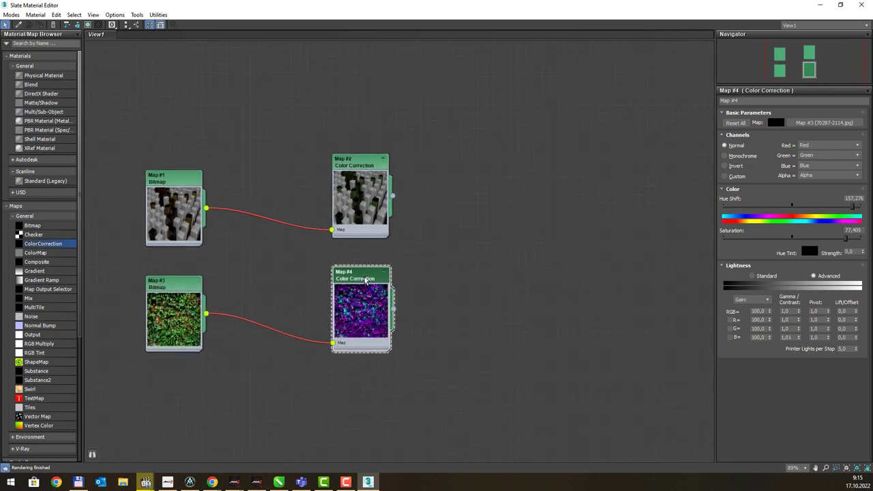
pyautogui.moveTo(50, 79); pyautogui.dragTo(508, 297)
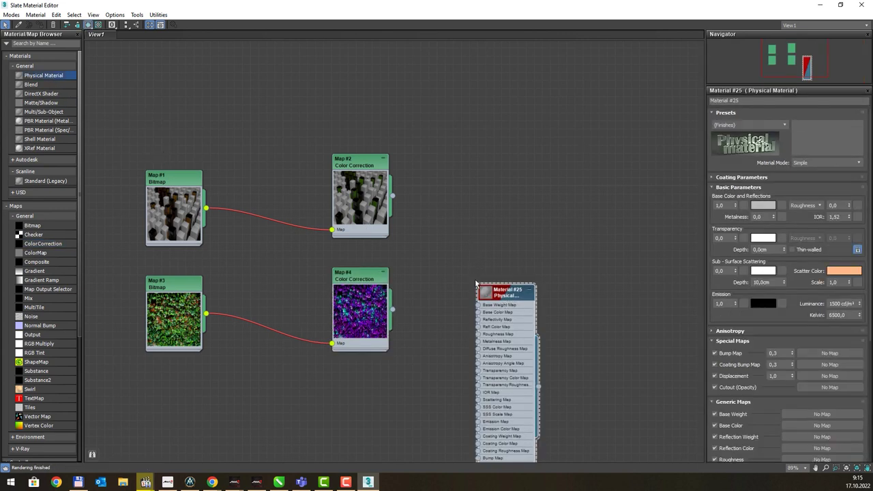
pyautogui.doubleClick(485, 292)
pyautogui.moveTo(393, 311); pyautogui.dragTo(478, 368)
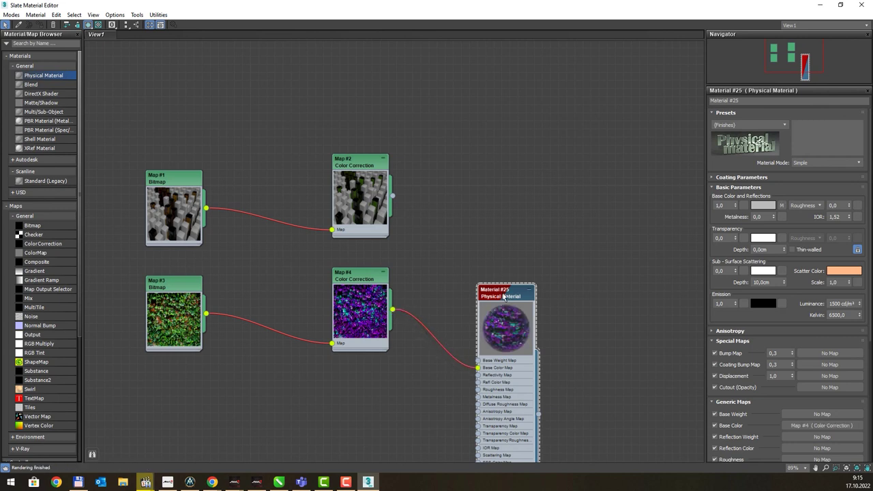
pyautogui.moveTo(506, 294)
pyautogui.mouseDown()
pyautogui.moveTo(506, 226)
pyautogui.moveTo(513, 230)
pyautogui.mouseUp()
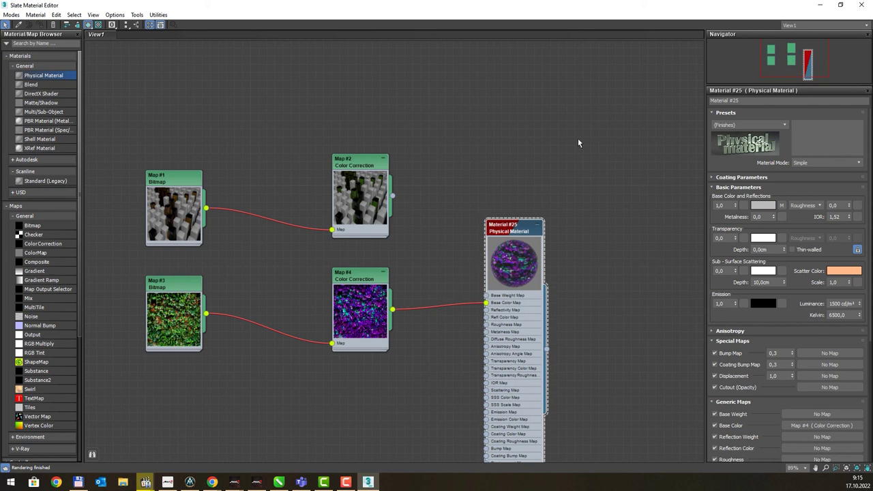
pyautogui.click(820, 6)
# Draw an 81,347cm × 137,746cm plane in the Perspective viewport.
pyautogui.click(756, 209)
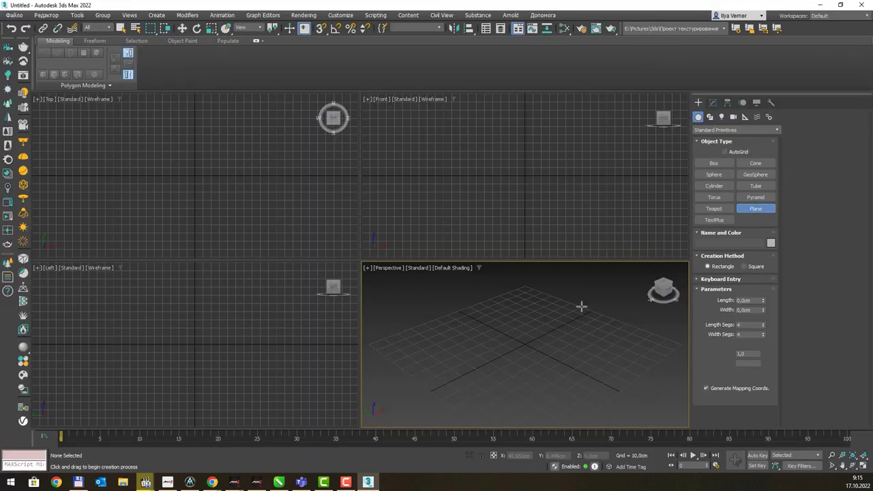
pyautogui.moveTo(580, 307); pyautogui.dragTo(551, 369)
pyautogui.moveTo(551, 369); pyautogui.dragTo(527, 343, button='middle')
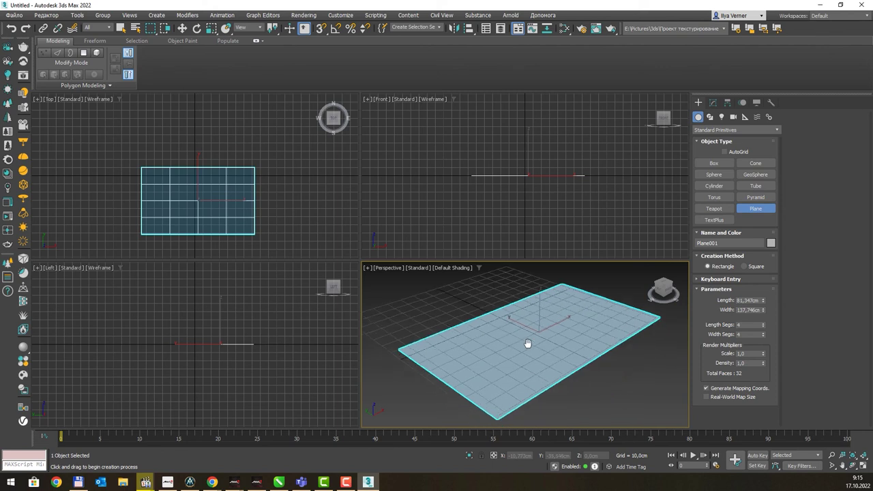
# Assign Material #25 to the plane and view its purple-cyan texture in a maximized Perspective view.
pyautogui.press('m')
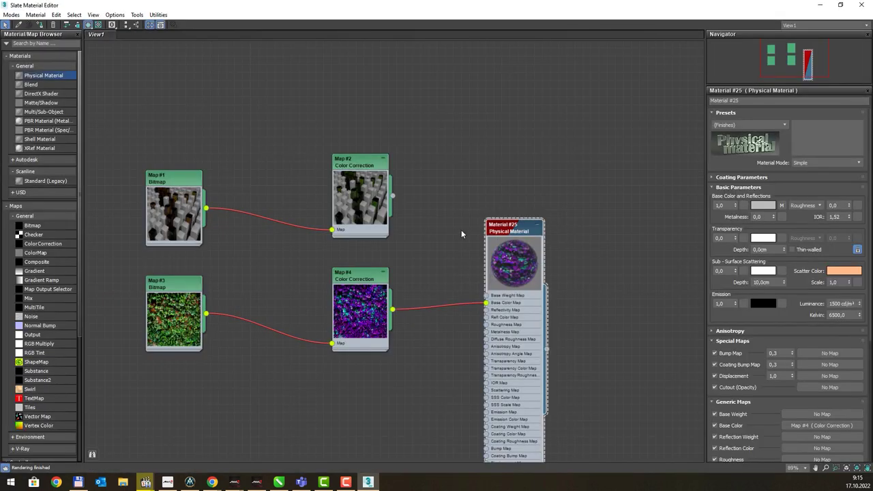
pyautogui.rightClick(514, 229)
pyautogui.click(553, 242)
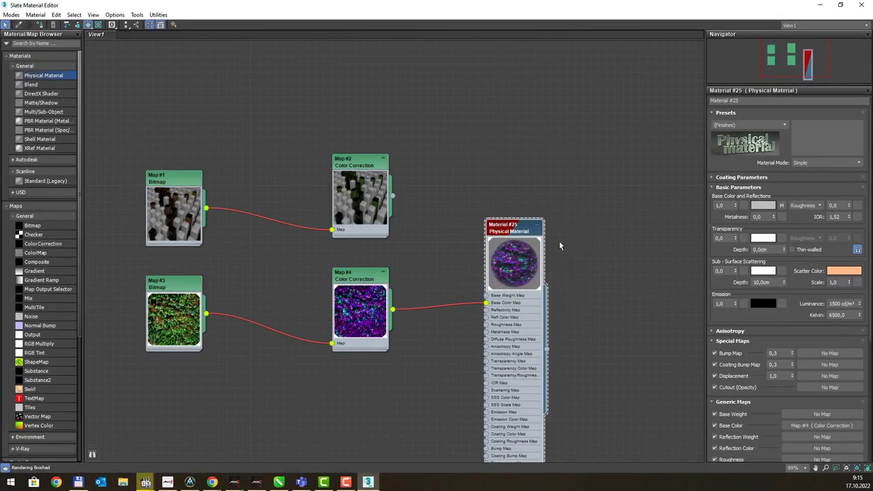
pyautogui.click(820, 5)
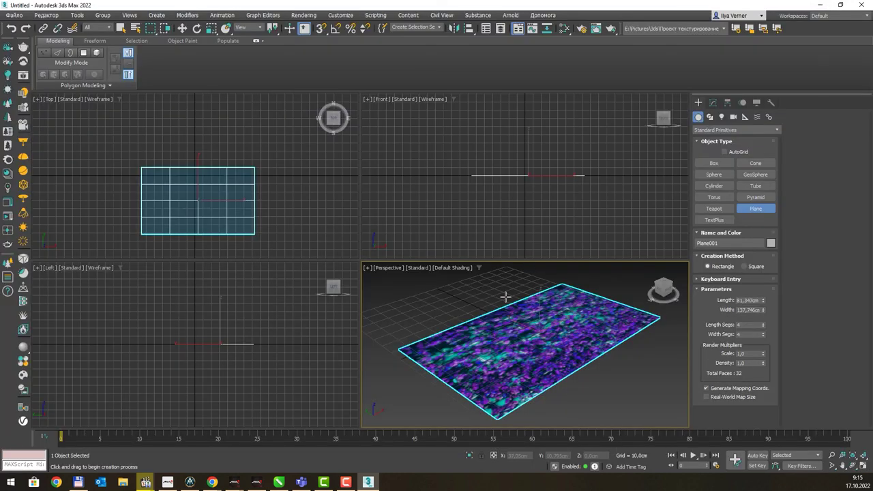
pyautogui.hotkey('alt', 'w')
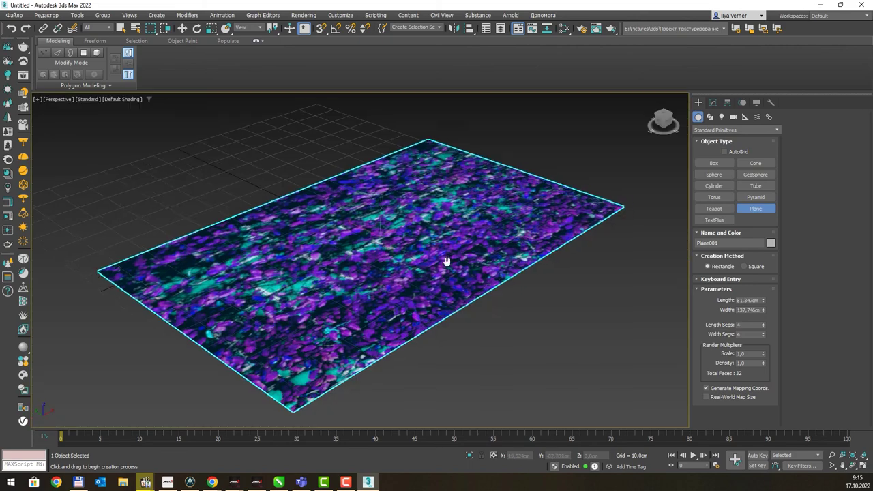
pyautogui.moveTo(444, 260); pyautogui.dragTo(396, 266, button='middle')
pyautogui.press('m')
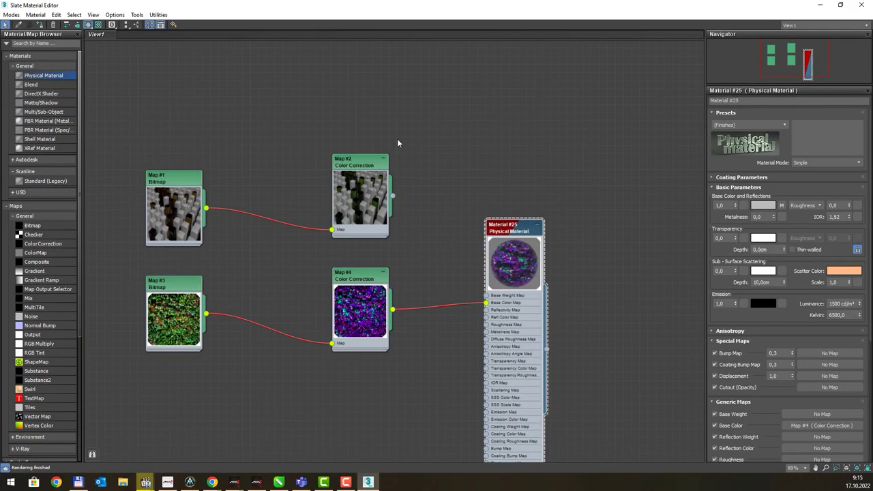
pyautogui.moveTo(381, 14); pyautogui.dragTo(700, 56)
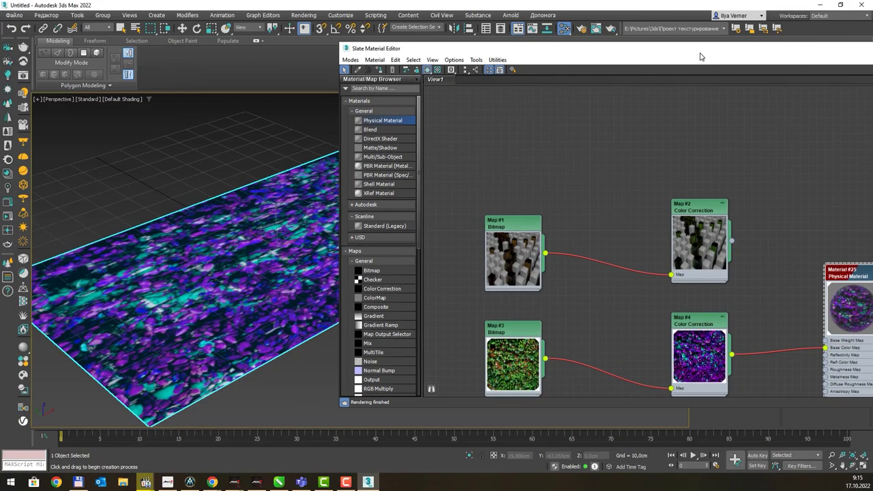
# Move the Map #3, Map #2, Map #4 and Material #25 nodes closer together.
pyautogui.moveTo(521, 339); pyautogui.dragTo(524, 331)
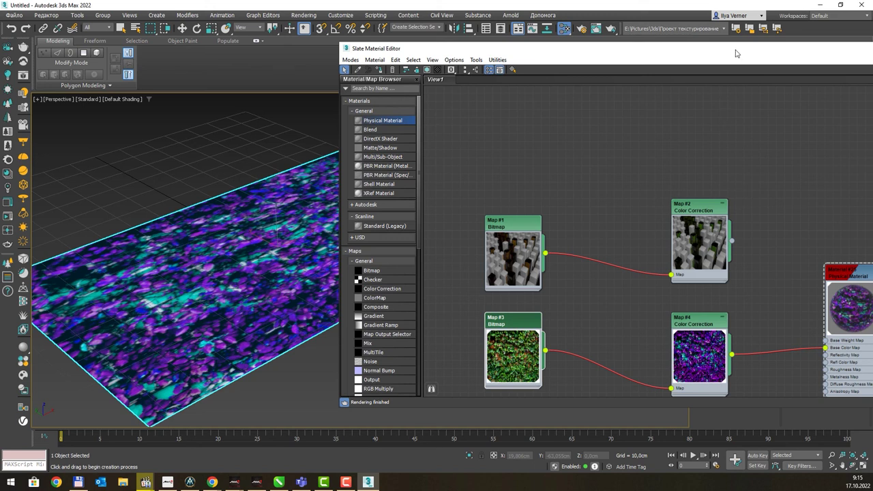
pyautogui.moveTo(736, 53); pyautogui.dragTo(583, 30)
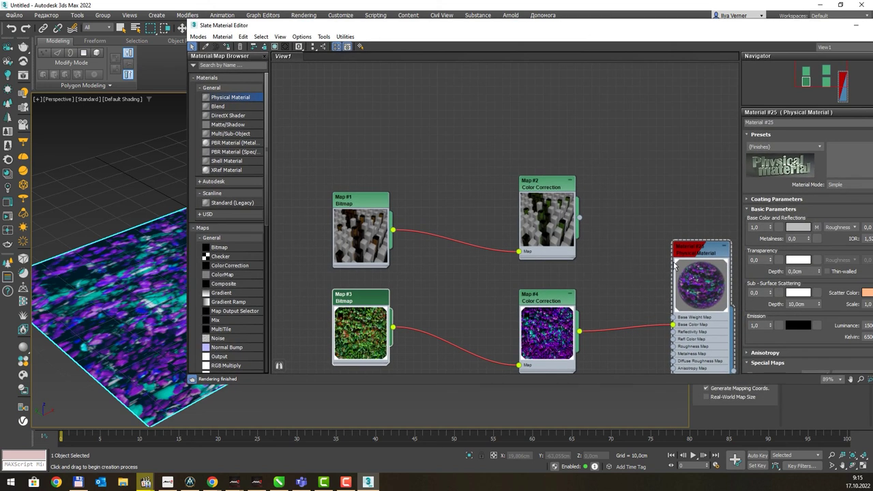
pyautogui.moveTo(548, 185); pyautogui.dragTo(492, 113)
pyautogui.moveTo(546, 297); pyautogui.dragTo(530, 248)
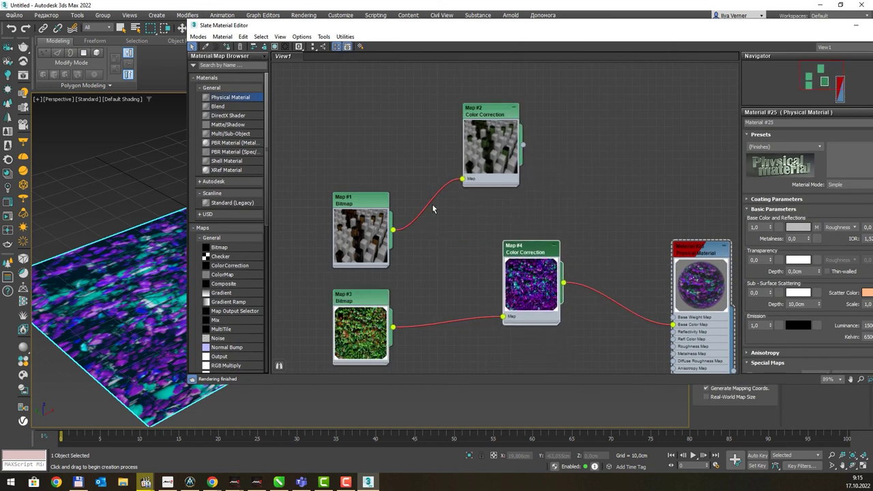
pyautogui.moveTo(697, 249); pyautogui.dragTo(606, 162)
pyautogui.moveTo(546, 251); pyautogui.dragTo(538, 253)
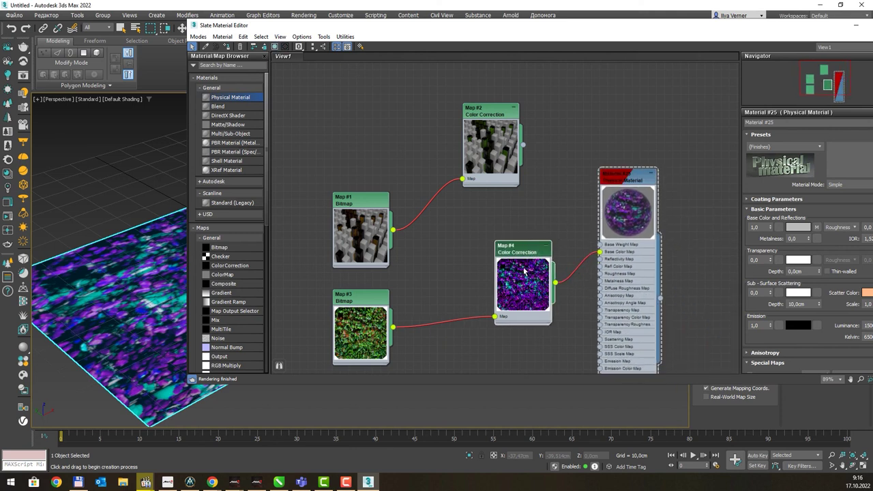
# Reposition the Slate editor window and centre Map #4 and Material #25 in view.
pyautogui.scroll(2, 524, 271)
pyautogui.scroll(2, 524, 271)
pyautogui.moveTo(508, 29)
pyautogui.mouseDown()
pyautogui.moveTo(692, 387)
pyautogui.moveTo(414, 220)
pyautogui.mouseUp()
pyautogui.moveTo(630, 217)
pyautogui.mouseDown()
pyautogui.moveTo(571, 177)
pyautogui.moveTo(573, 1)
pyautogui.mouseUp()
pyautogui.scroll(-1, 608, 193)
pyautogui.scroll(-1, 608, 193)
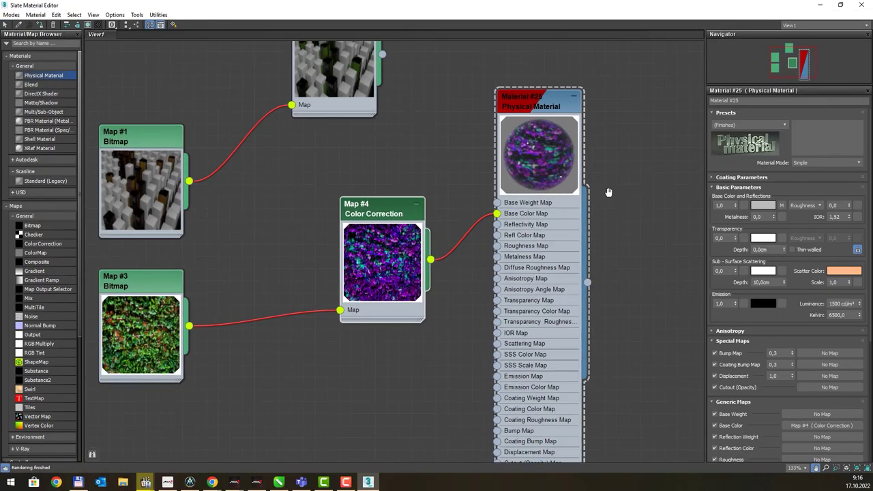
pyautogui.moveTo(608, 192); pyautogui.dragTo(520, 182, button='middle')
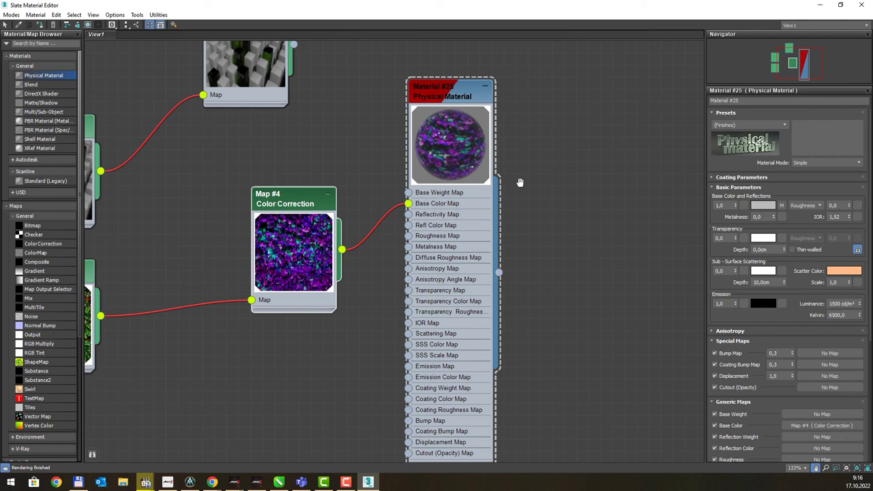
# Set Color Correction Map #4's Red channel to take its values from Alpha, turning the plane cyan.
pyautogui.doubleClick(286, 206)
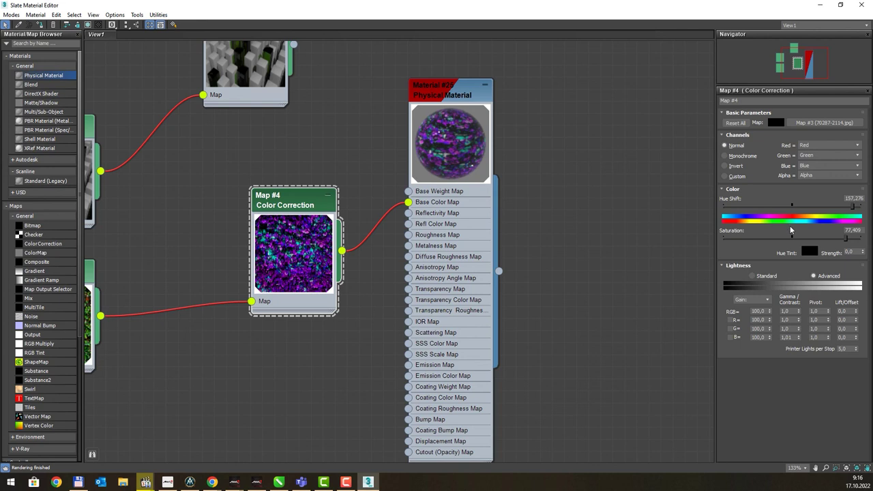
pyautogui.click(822, 145)
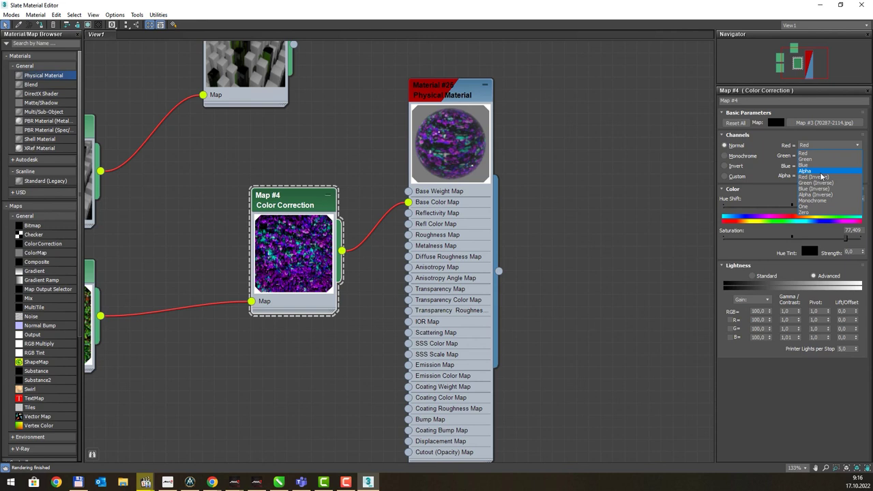
pyautogui.click(821, 176)
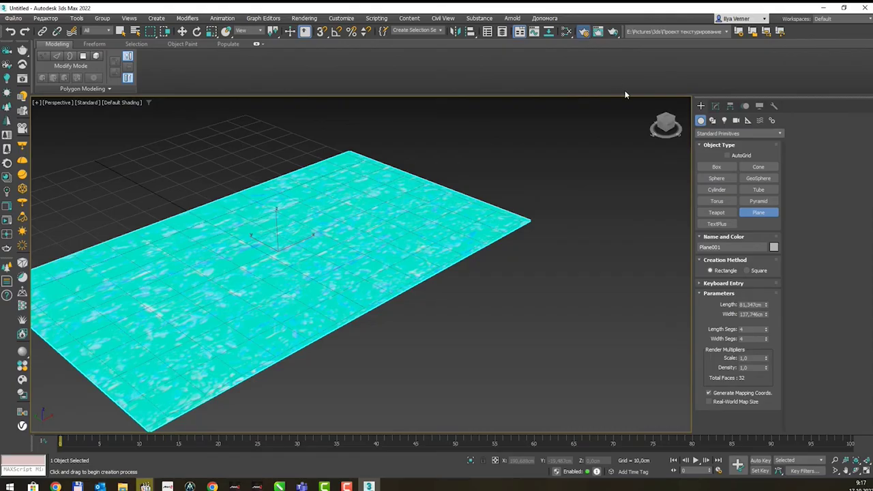
# Render the cyan plane, close the render windows, and minimize 3ds Max to reveal CorelDRAW.
pyautogui.press('F10')
pyautogui.click(541, 97)
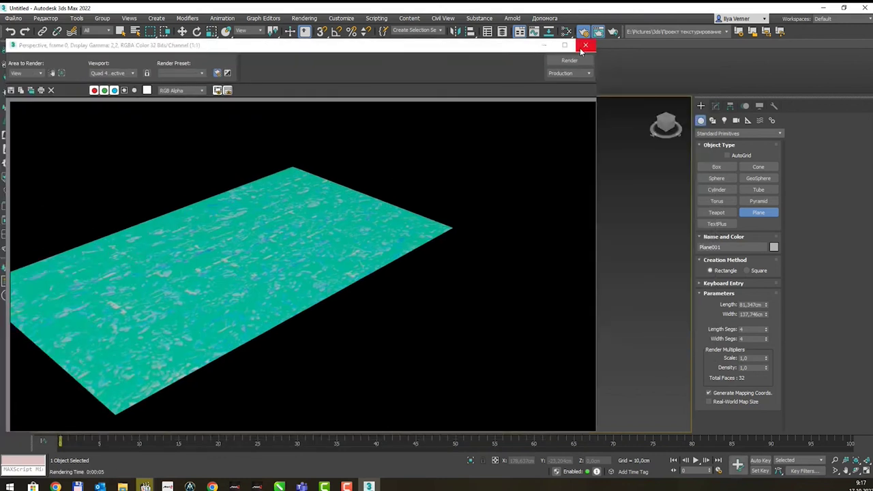
pyautogui.click(585, 46)
pyautogui.click(570, 68)
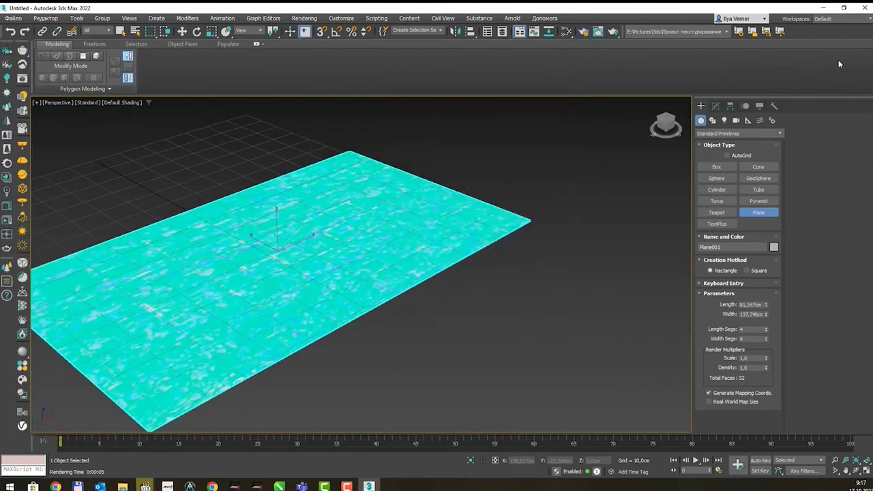
pyautogui.click(826, 8)
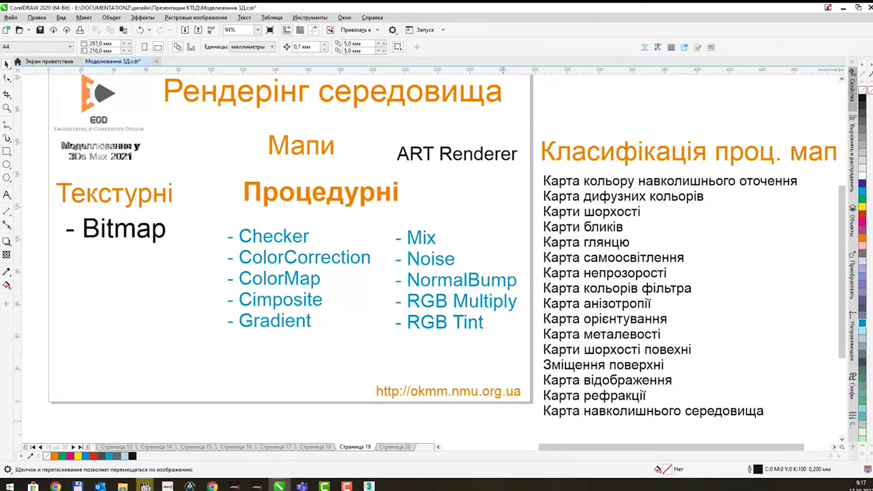
# Switch from the CorelDRAW procedural-maps slide back to 3ds Max's Slate Material Editor.
pyautogui.hotkey('alt', 'Tab')
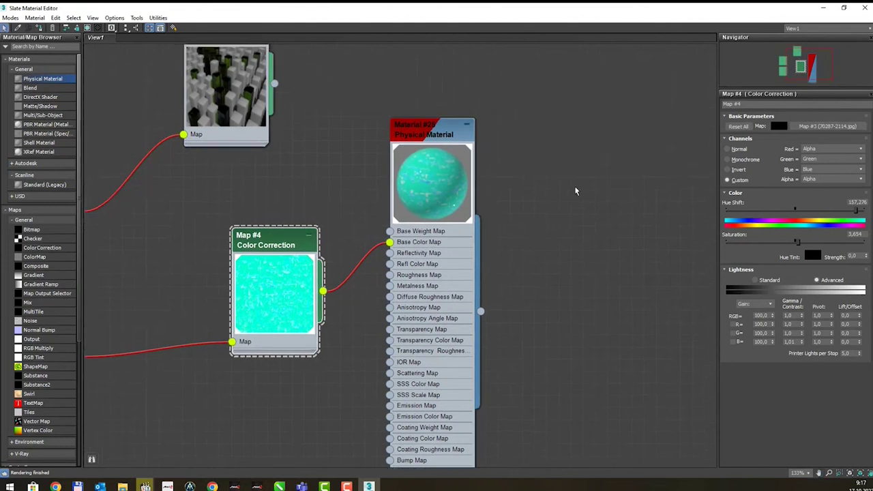
# Select Material #25 and re-render its preview to show a cyan sphere on a patterned background.
pyautogui.click(433, 129)
pyautogui.click(99, 28)
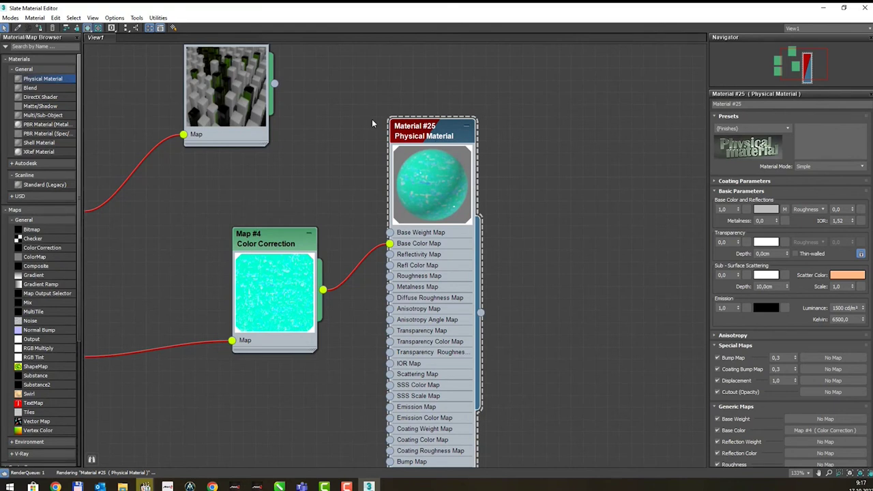
pyautogui.scroll(2, 447, 172)
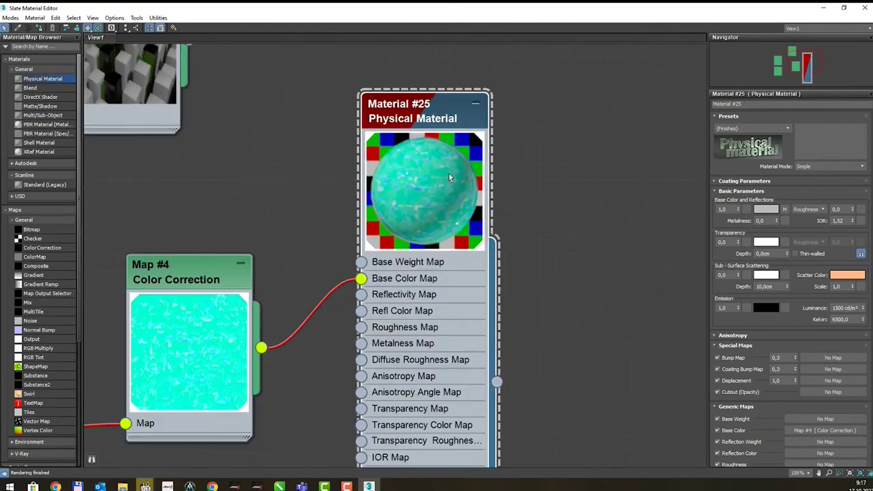
pyautogui.scroll(1, 449, 174)
pyautogui.scroll(1, 480, 131)
# Rearrange the Material #25 and Map #4 nodes and recentre the whole material graph.
pyautogui.moveTo(480, 131)
pyautogui.mouseDown()
pyautogui.moveTo(520, 142)
pyautogui.moveTo(517, 152)
pyautogui.mouseUp()
pyautogui.moveTo(202, 275); pyautogui.dragTo(240, 221)
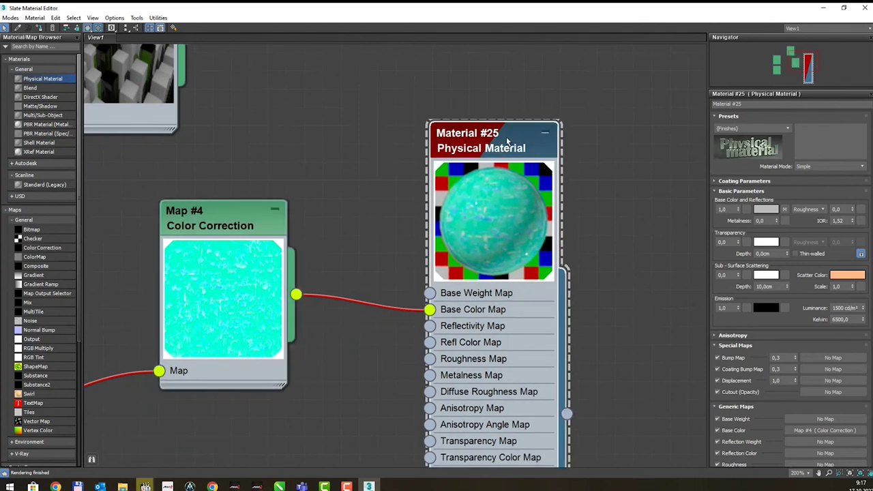
pyautogui.moveTo(516, 157); pyautogui.dragTo(496, 103)
pyautogui.scroll(-1, 327, 195)
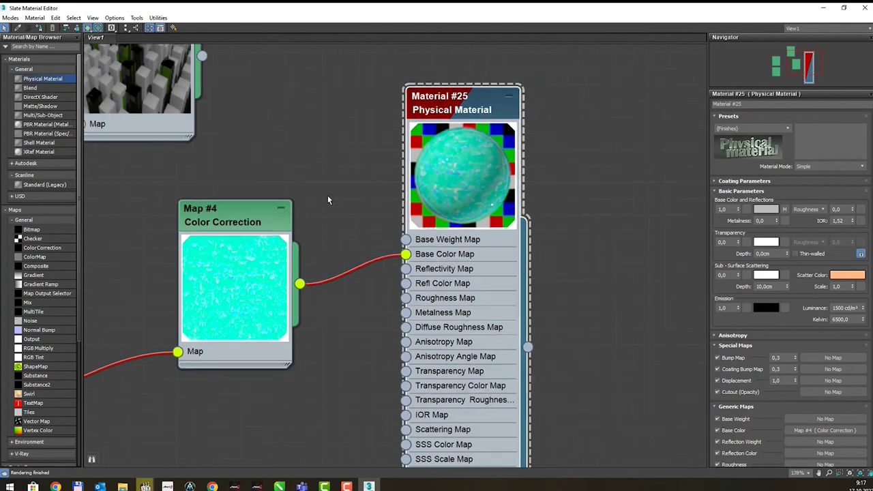
pyautogui.scroll(-2, 337, 190)
pyautogui.scroll(-2, 332, 183)
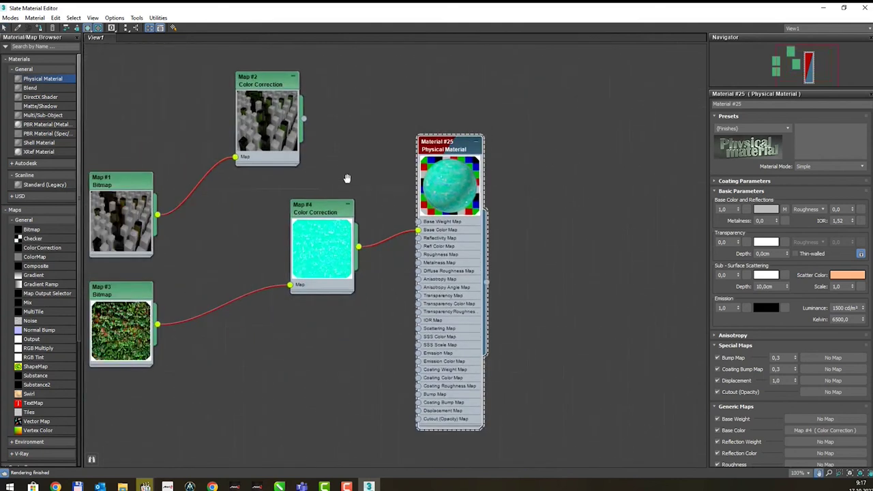
pyautogui.moveTo(302, 173); pyautogui.dragTo(358, 181, button='middle')
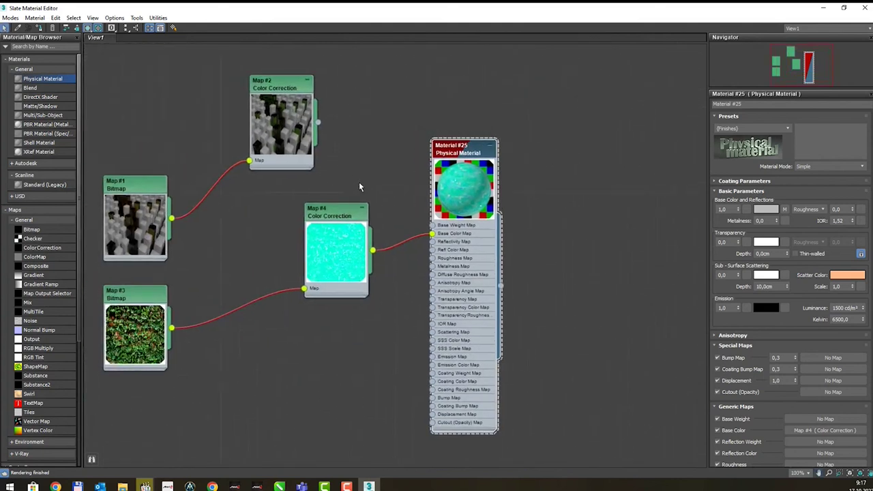
pyautogui.moveTo(319, 161); pyautogui.dragTo(386, 171, button='middle')
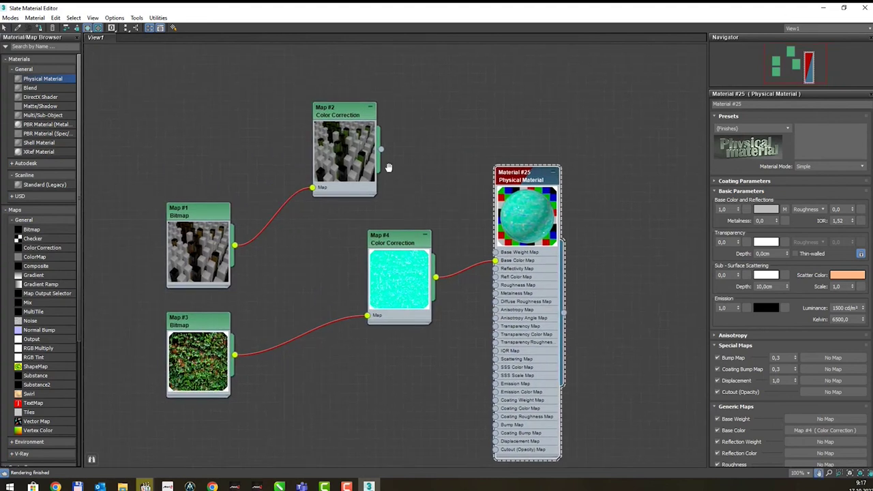